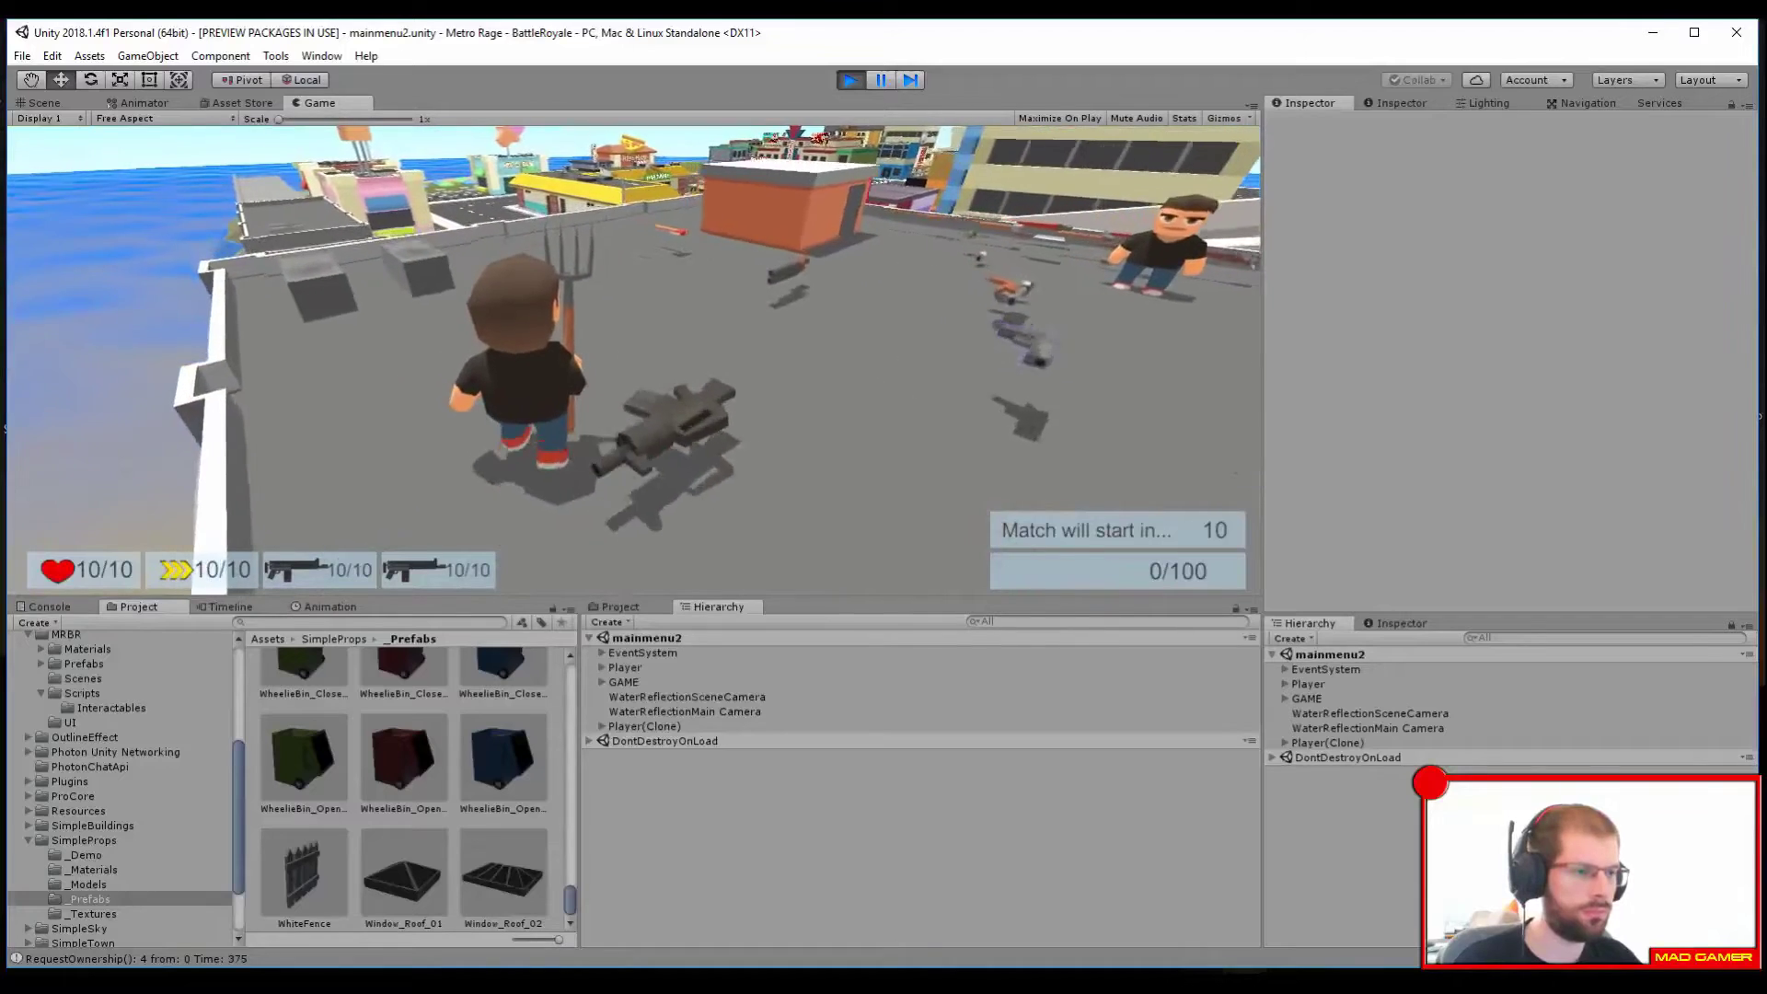
Step: In Play mode, pick up the red axe, then swap it for the pitchfork
{"action": "key", "text": "e"}
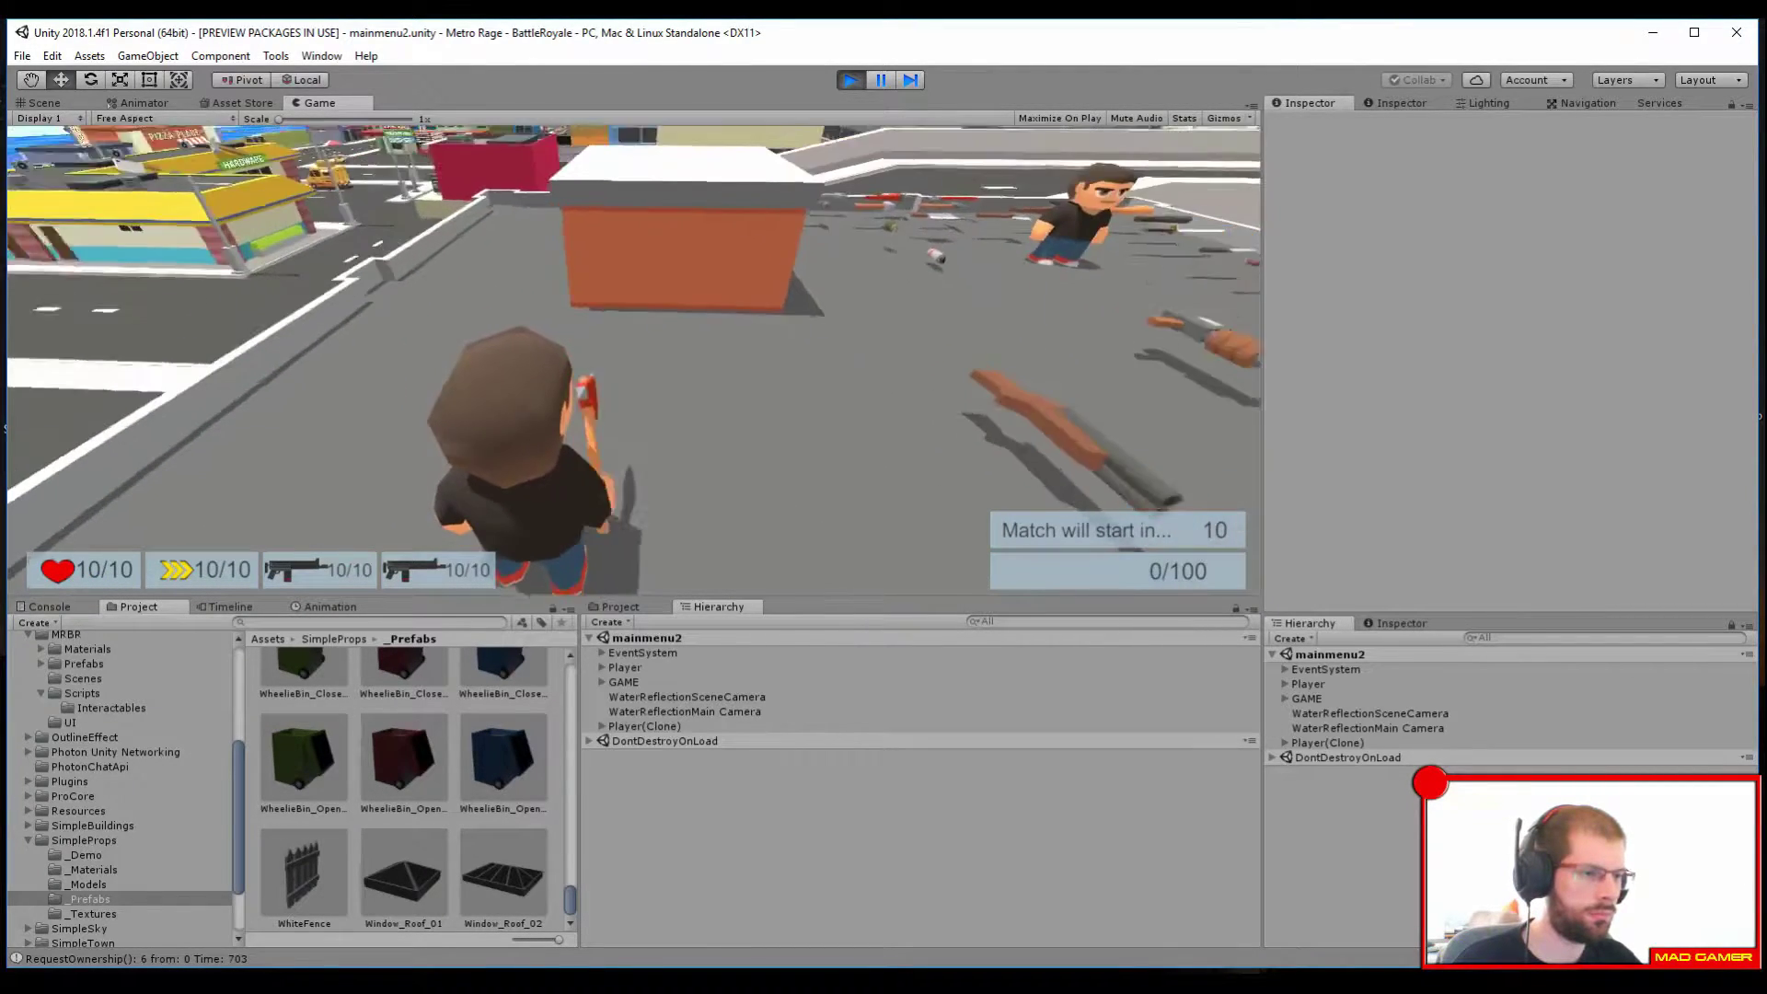
{"action": "key", "text": "e"}
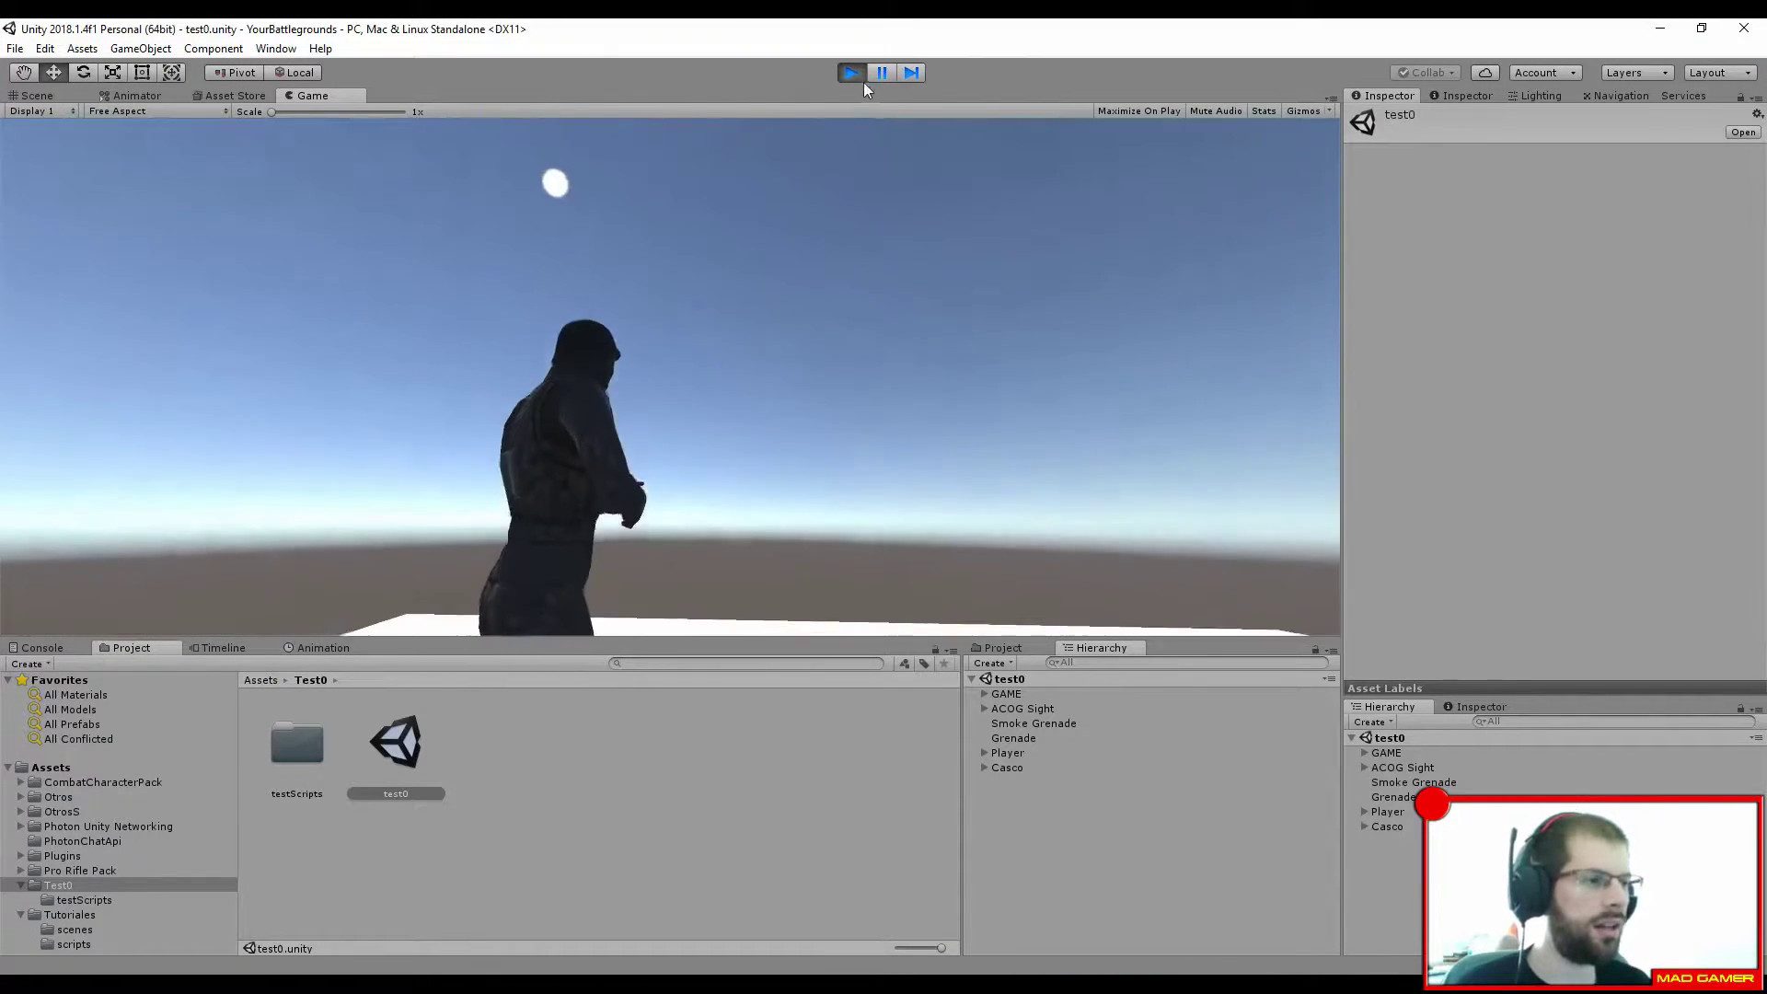
Step: Stop the game, orbit the Scene view around the soldier, and run a quick test play
{"action": "left_click", "coordinate": [853, 74]}
{"action": "mouse_move", "coordinate": [645, 387]}
{"action": "left_mouse_down", "text": "alt"}
{"action": "mouse_move", "coordinate": [519, 433]}
{"action": "mouse_move", "coordinate": [774, 342]}
{"action": "left_mouse_up", "text": "alt"}
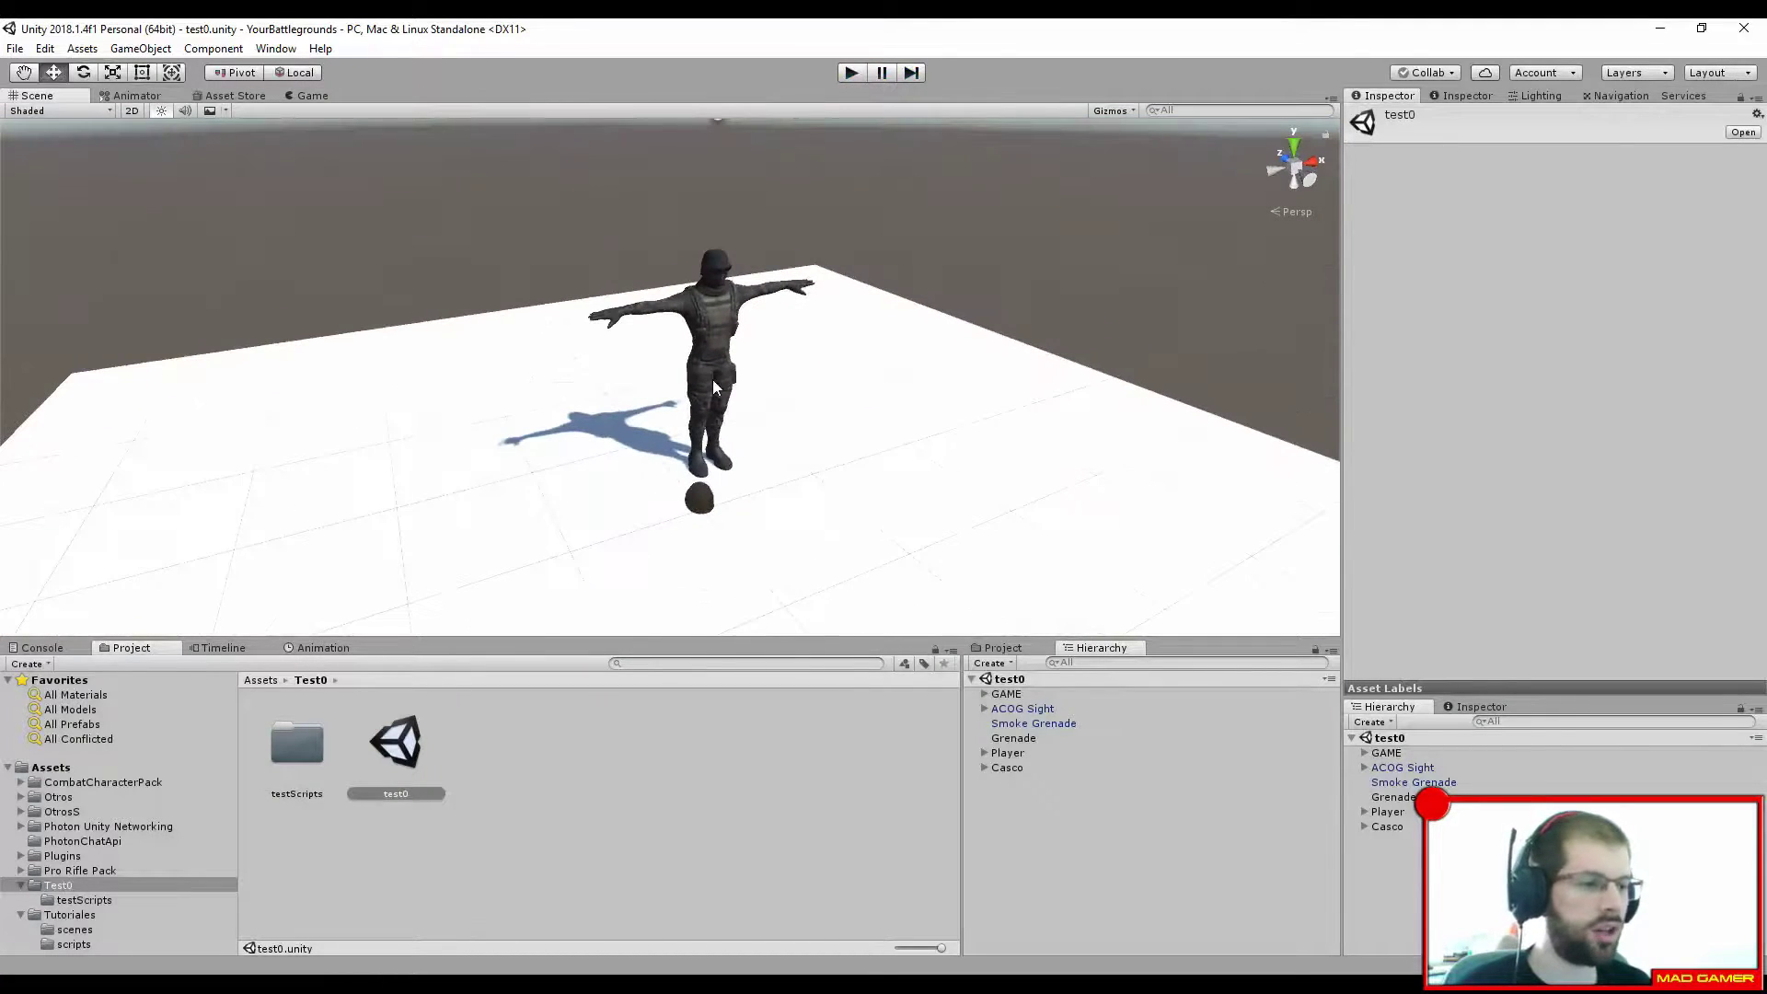
{"action": "left_click", "coordinate": [848, 76]}
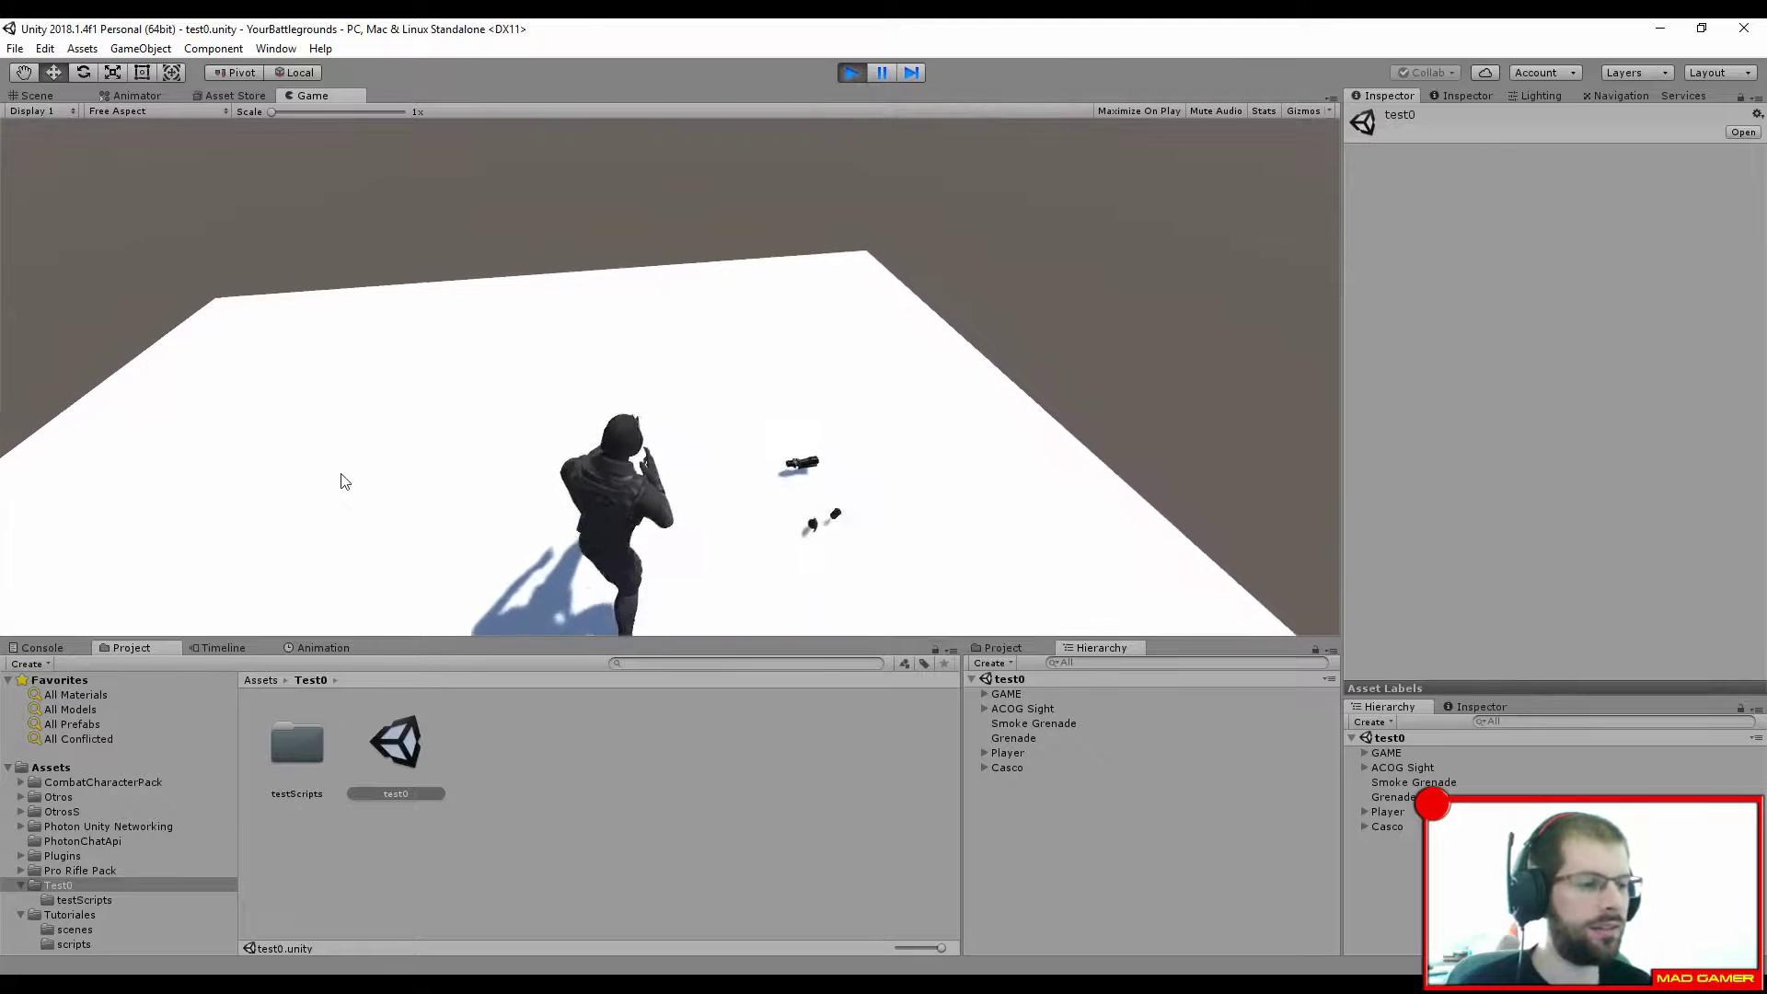
{"action": "key", "text": "ctrl+p"}
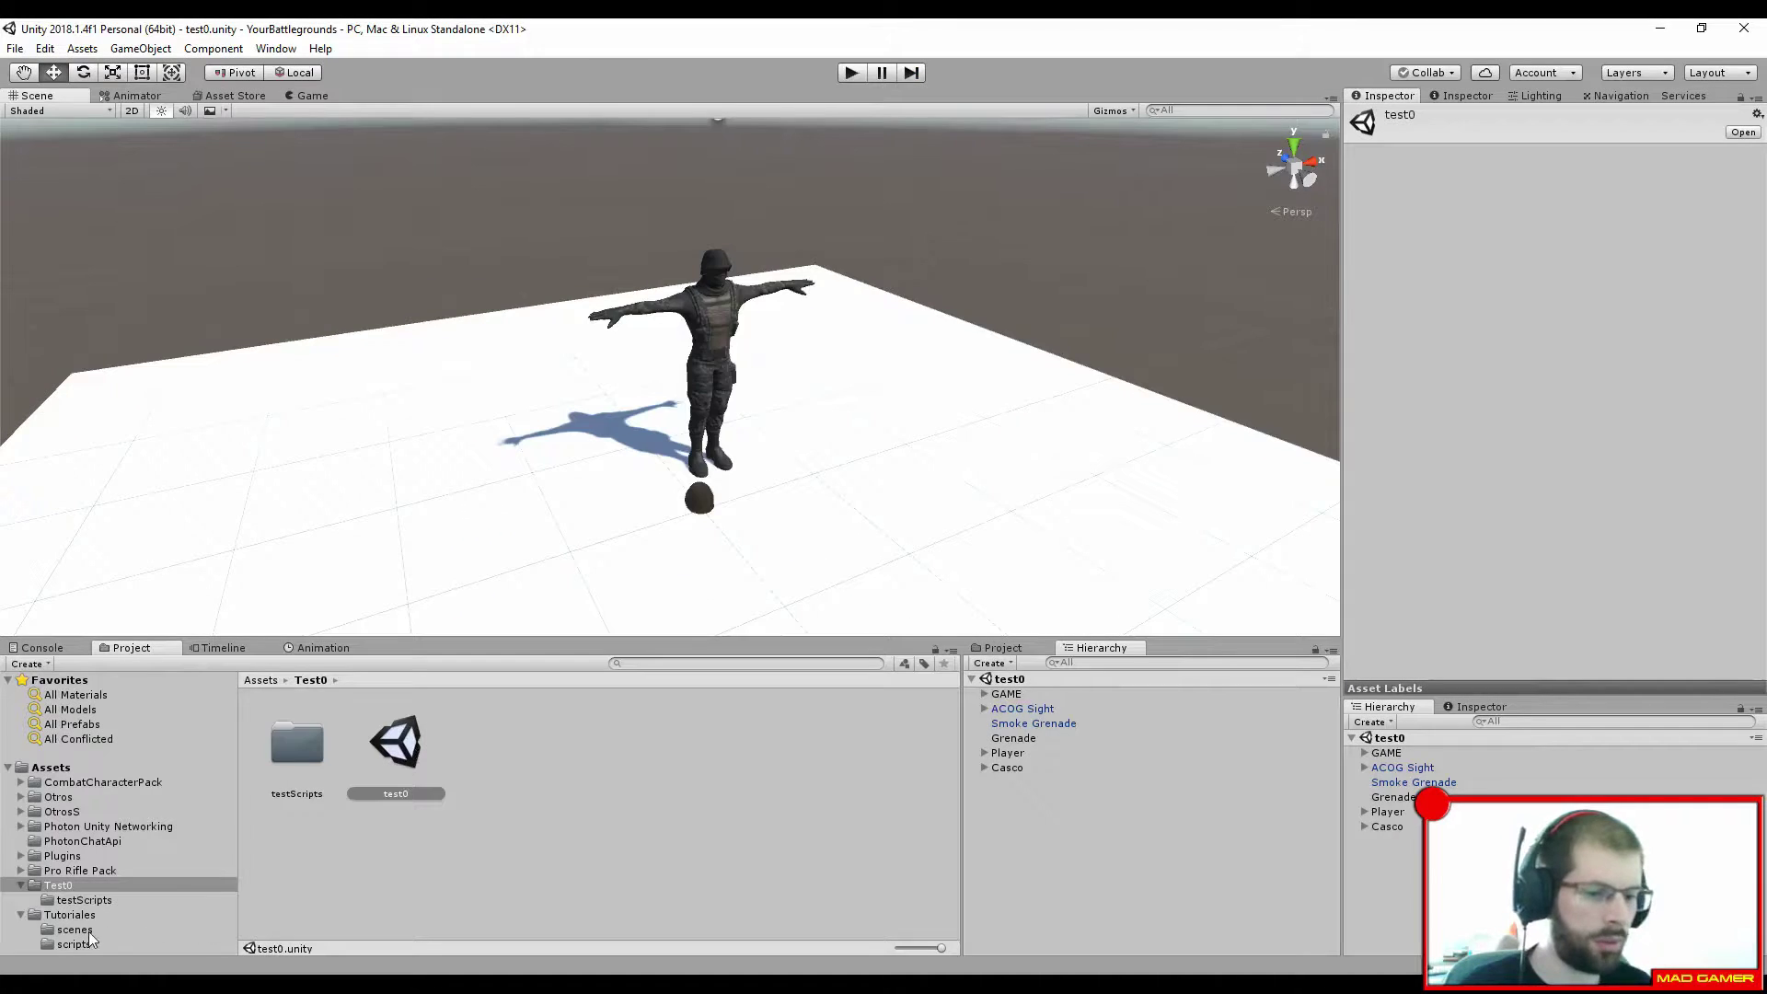
Step: Open the CharController script from Tutoriales/scripts in Visual Studio
{"action": "left_click", "coordinate": [88, 938]}
{"action": "left_click", "coordinate": [322, 734]}
{"action": "double_click", "coordinate": [324, 731]}
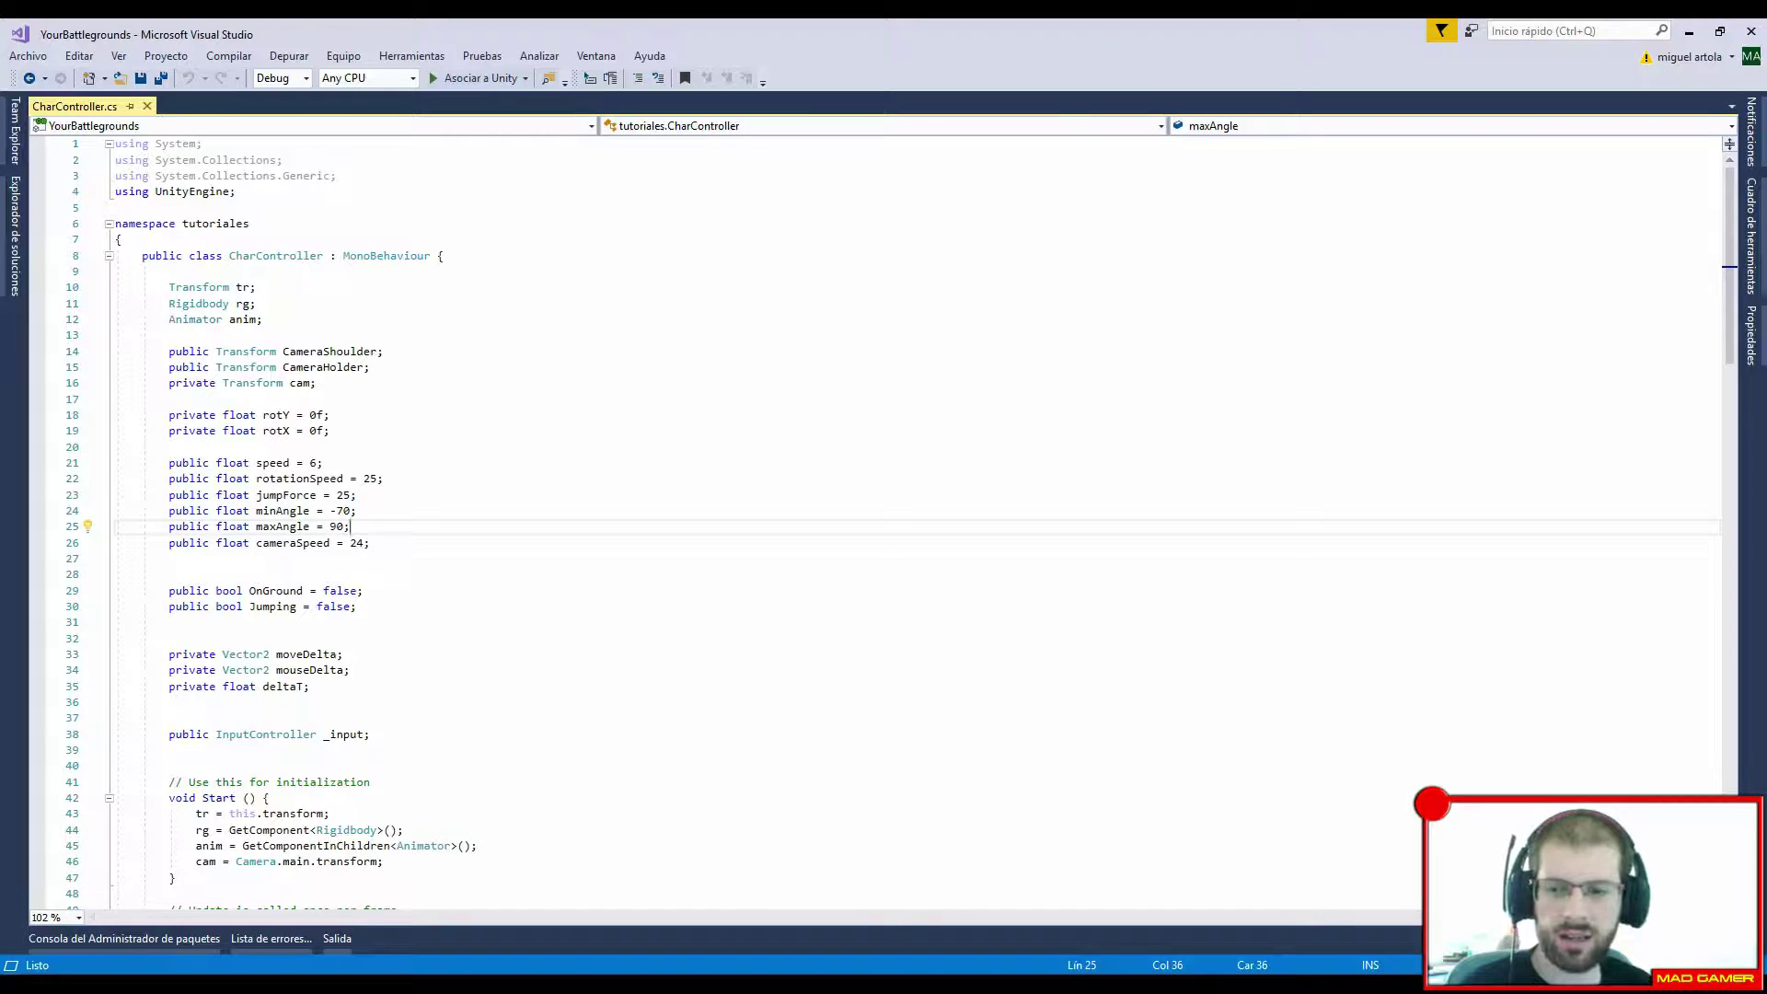
Step: Declare 'CapsuleCollider coll;' below the Animator anim field
{"action": "left_click", "coordinate": [350, 316]}
{"action": "key", "text": "Return"}
{"action": "type", "text": "CapsuleCollider "}
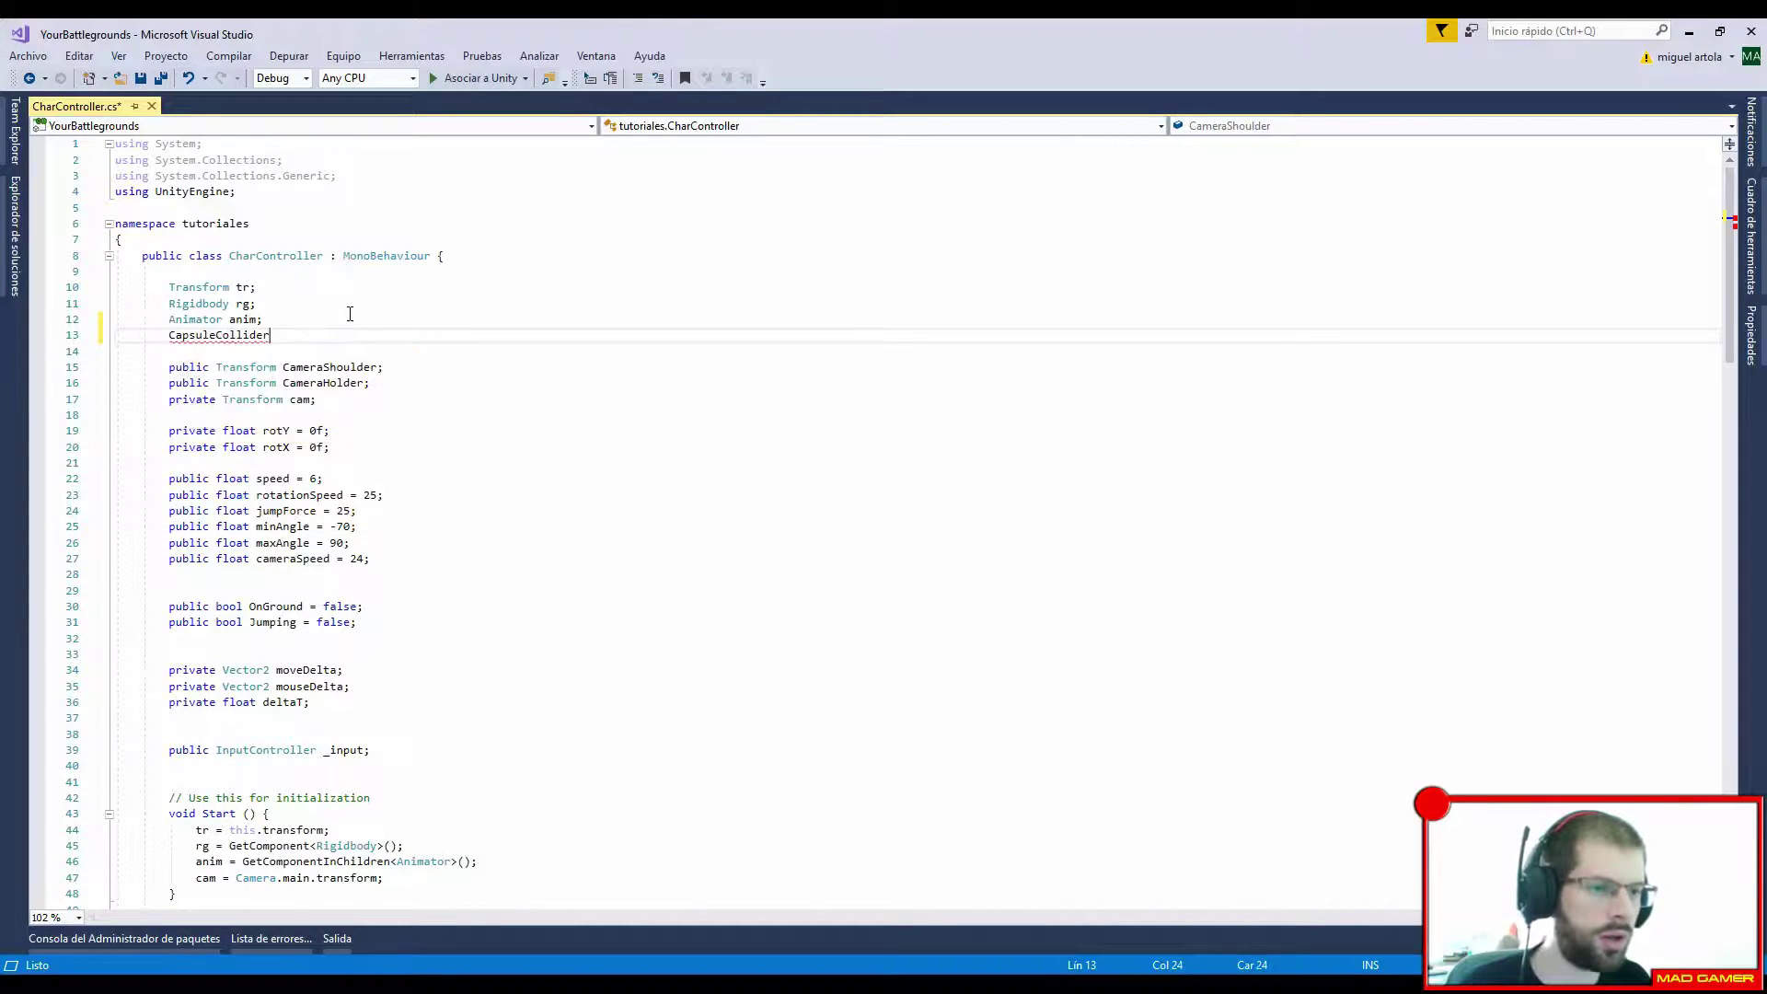
{"action": "type", "text": "coll;"}
Step: Add public float fields crouchHeightOffset and crouchPosOffset below cameraSpeed
{"action": "left_click", "coordinate": [387, 575]}
{"action": "key", "text": "Return"}
{"action": "key", "text": "Return"}
{"action": "key", "text": "Return"}
{"action": "scroll", "coordinate": [412, 609], "scroll_direction": "down", "scroll_amount": 1}
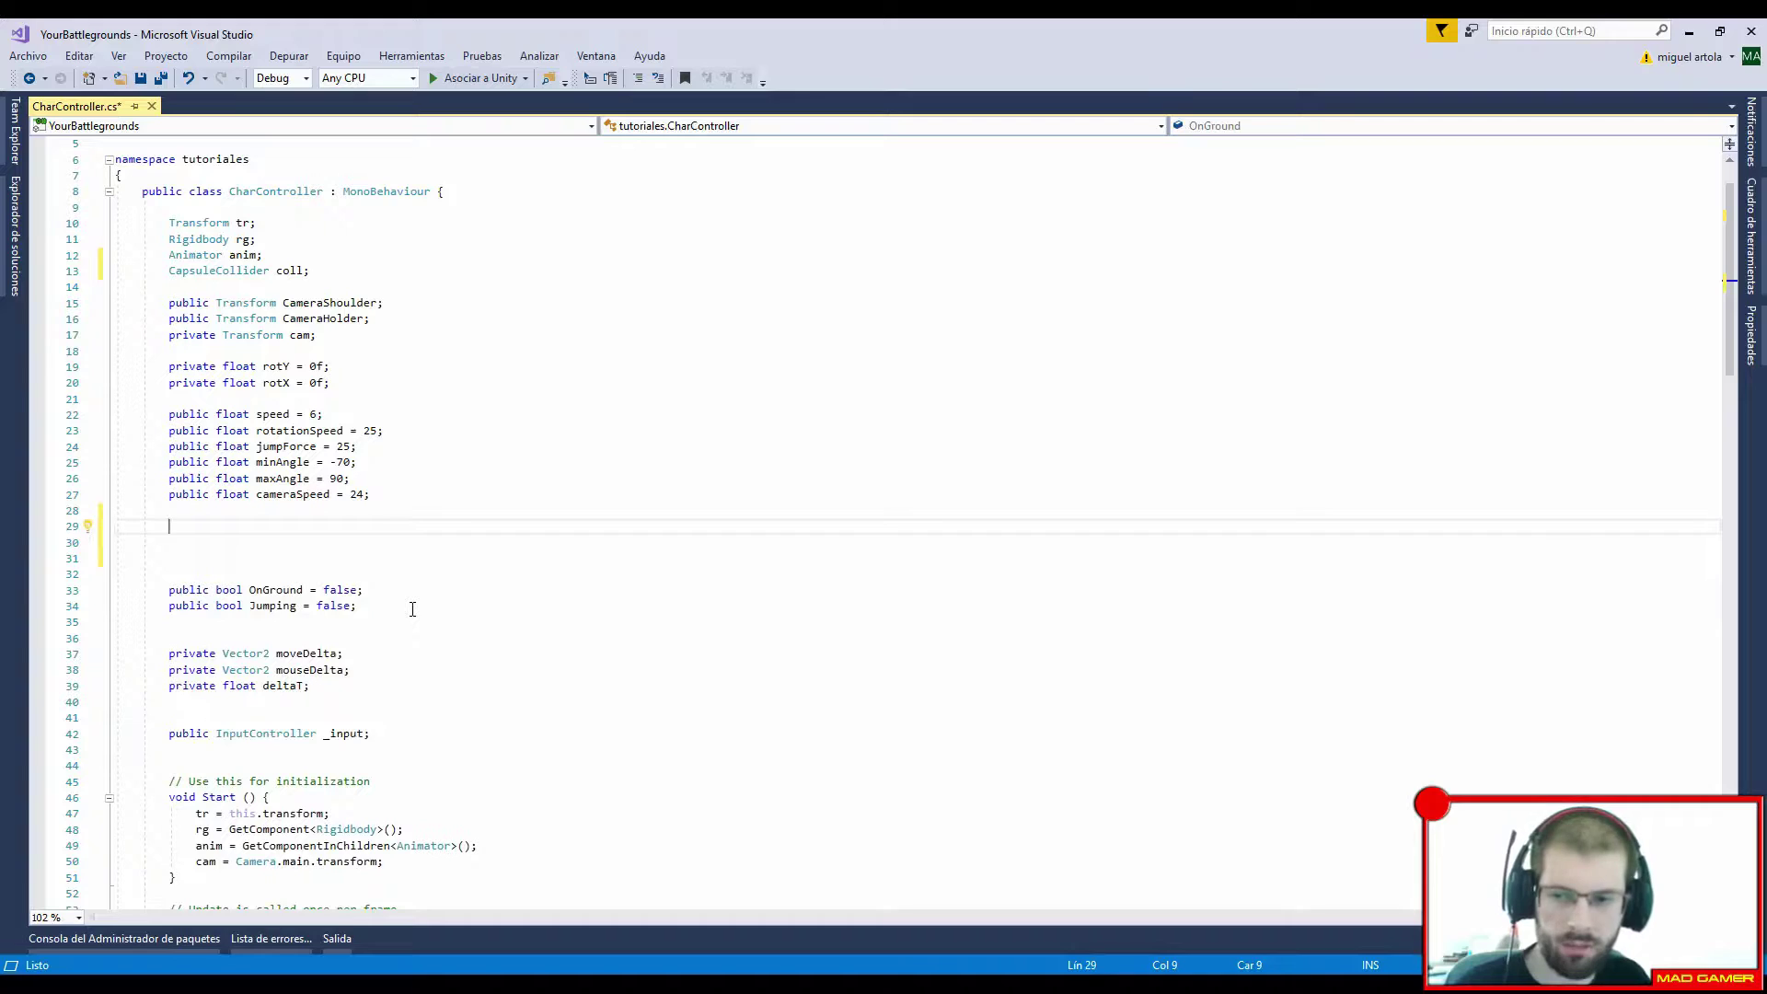
{"action": "type", "text": "public"}
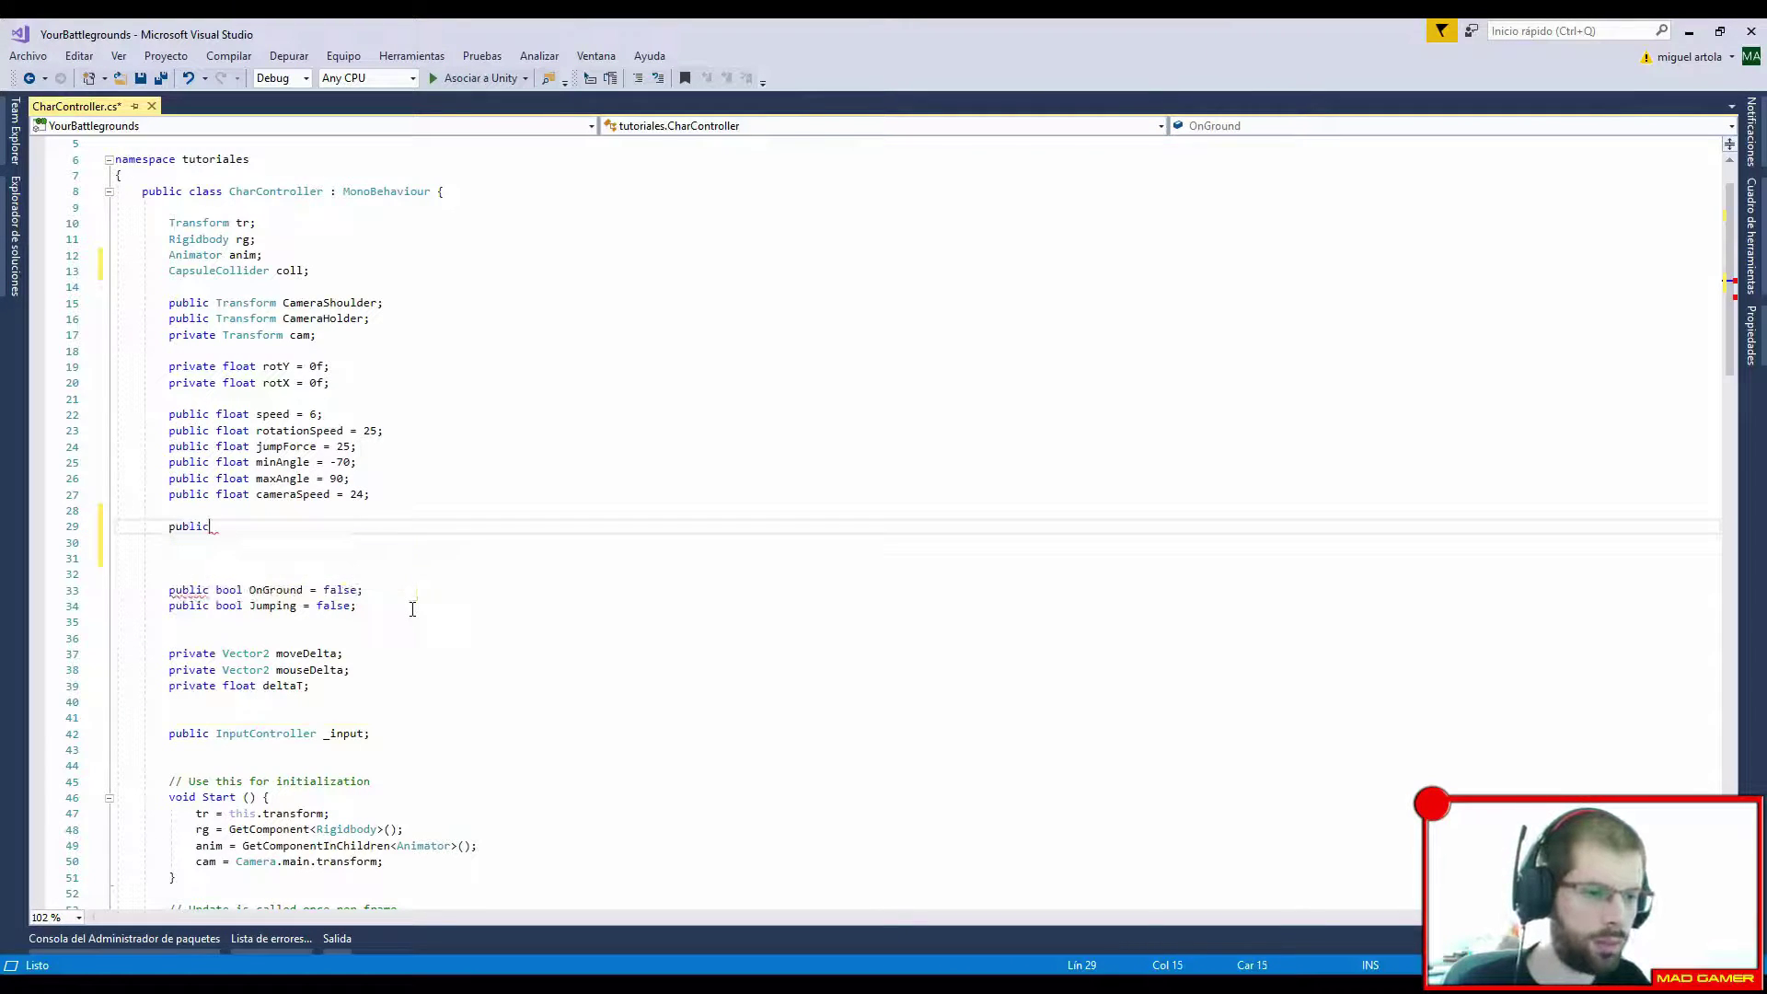
{"action": "type", "text": " float crouch"}
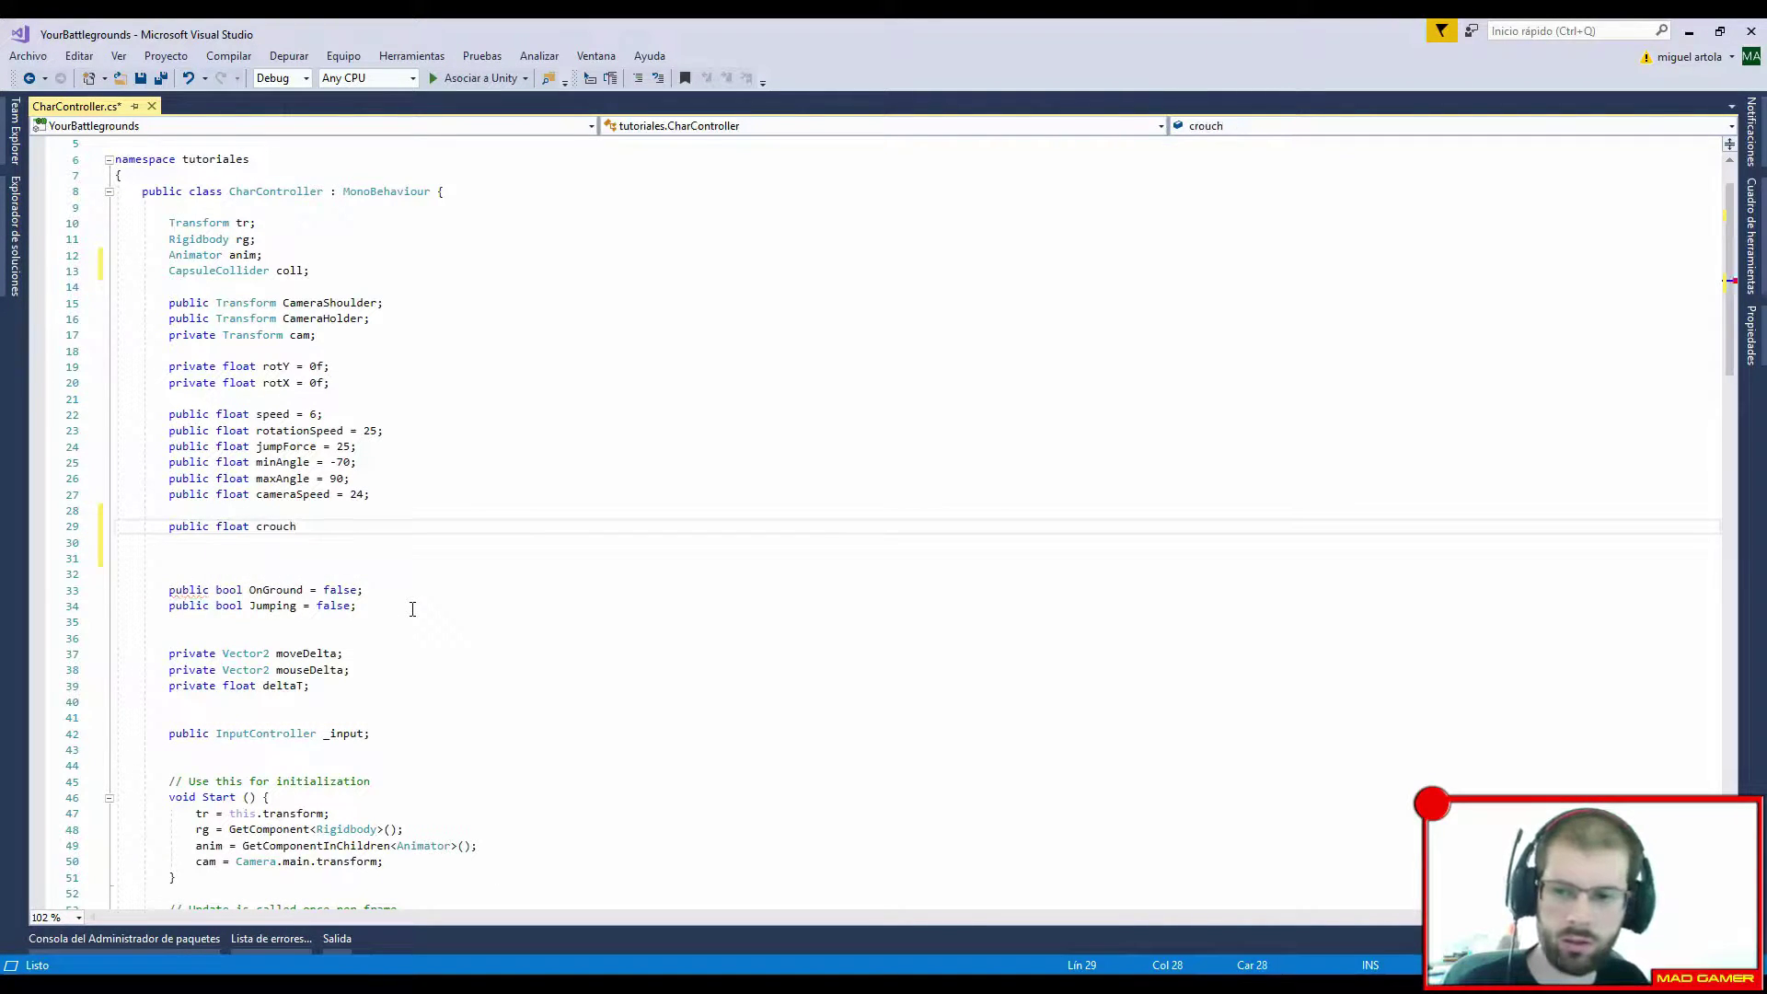
{"action": "type", "text": "HeightOffset;"}
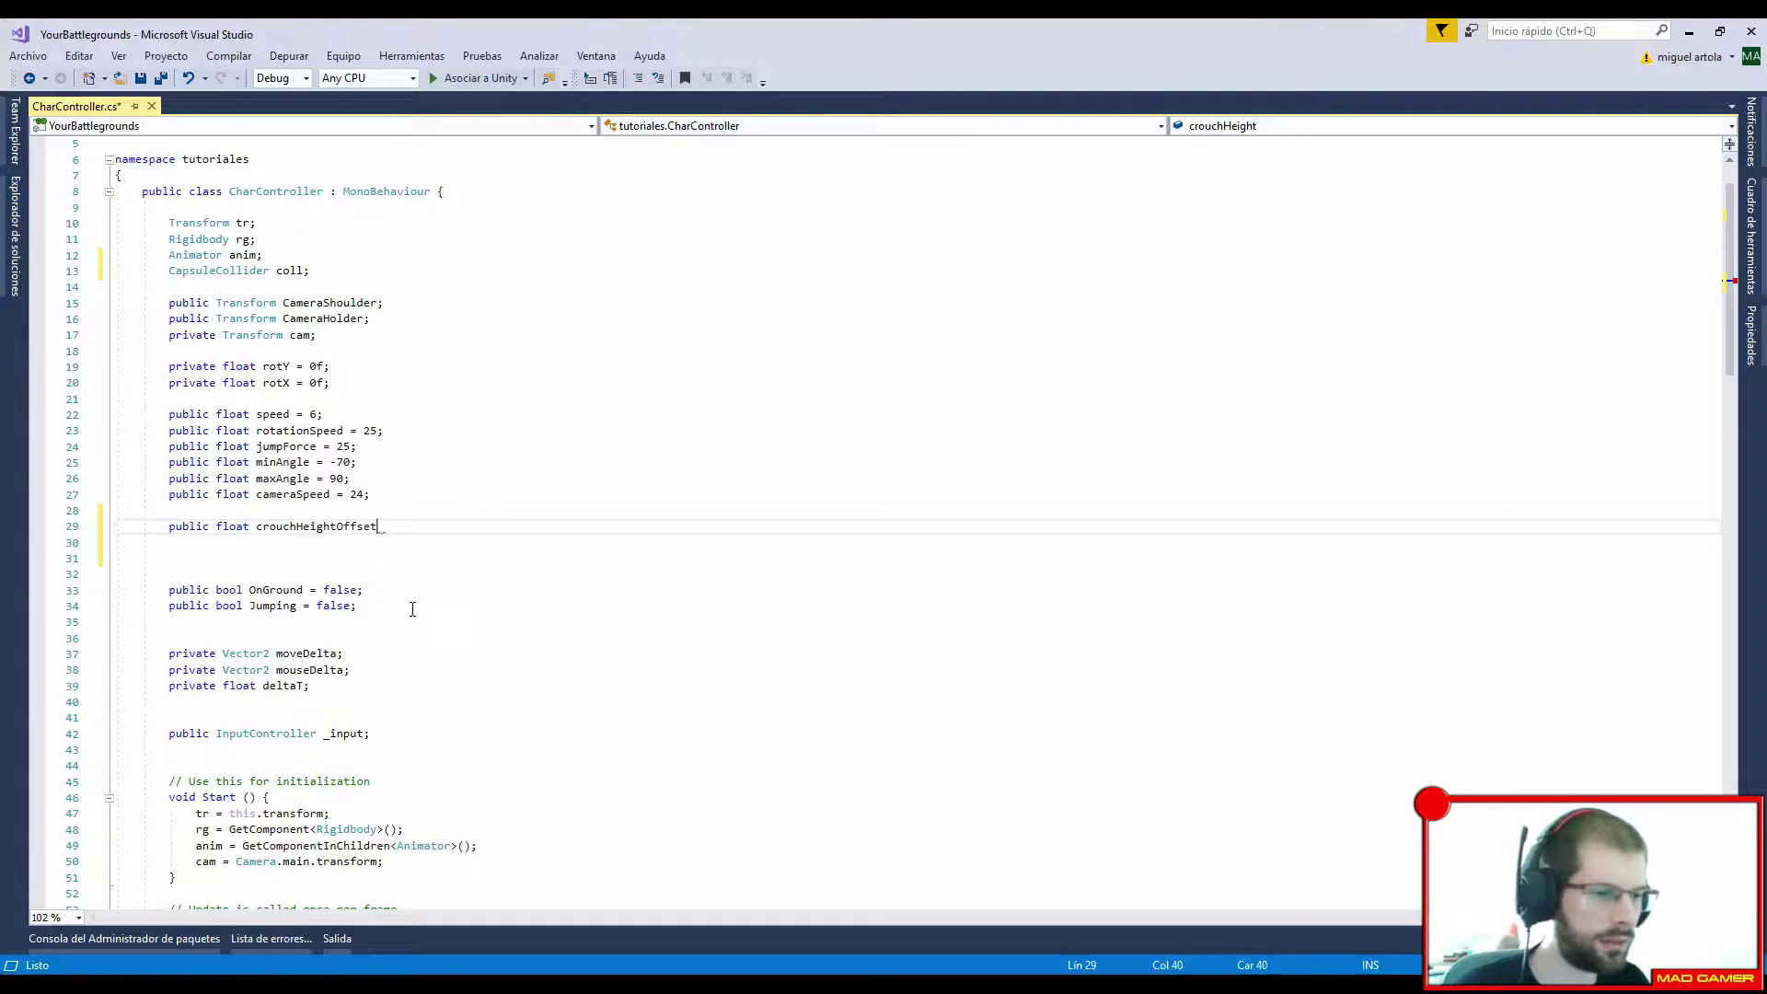
{"action": "key", "text": "ctrl+c"}
{"action": "key", "text": "ctrl+v"}
{"action": "key", "text": "Left"}
{"action": "key", "text": "Left"}
{"action": "key", "text": "Left"}
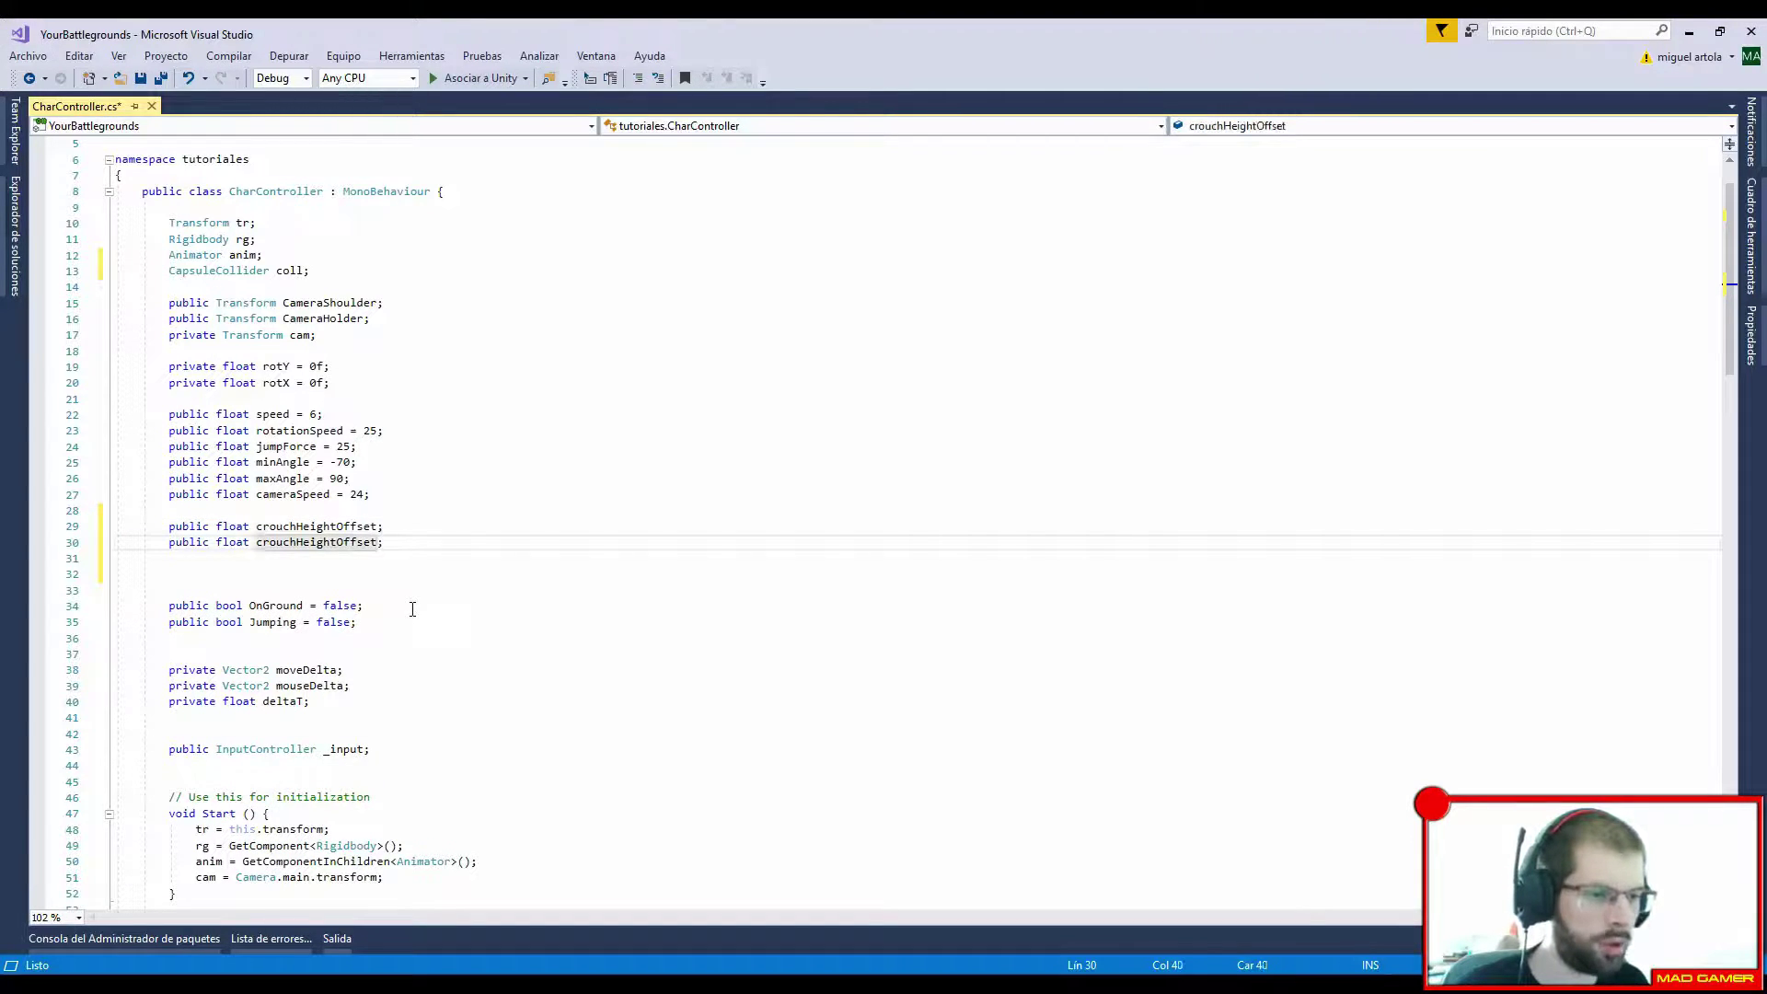
{"action": "key", "text": "BackSpace"}
{"action": "key", "text": "BackSpace"}
{"action": "key", "text": "BackSpace"}
{"action": "key", "text": "BackSpace"}
{"action": "key", "text": "BackSpace"}
{"action": "key", "text": "BackSpace"}
{"action": "type", "text": "Pos"}
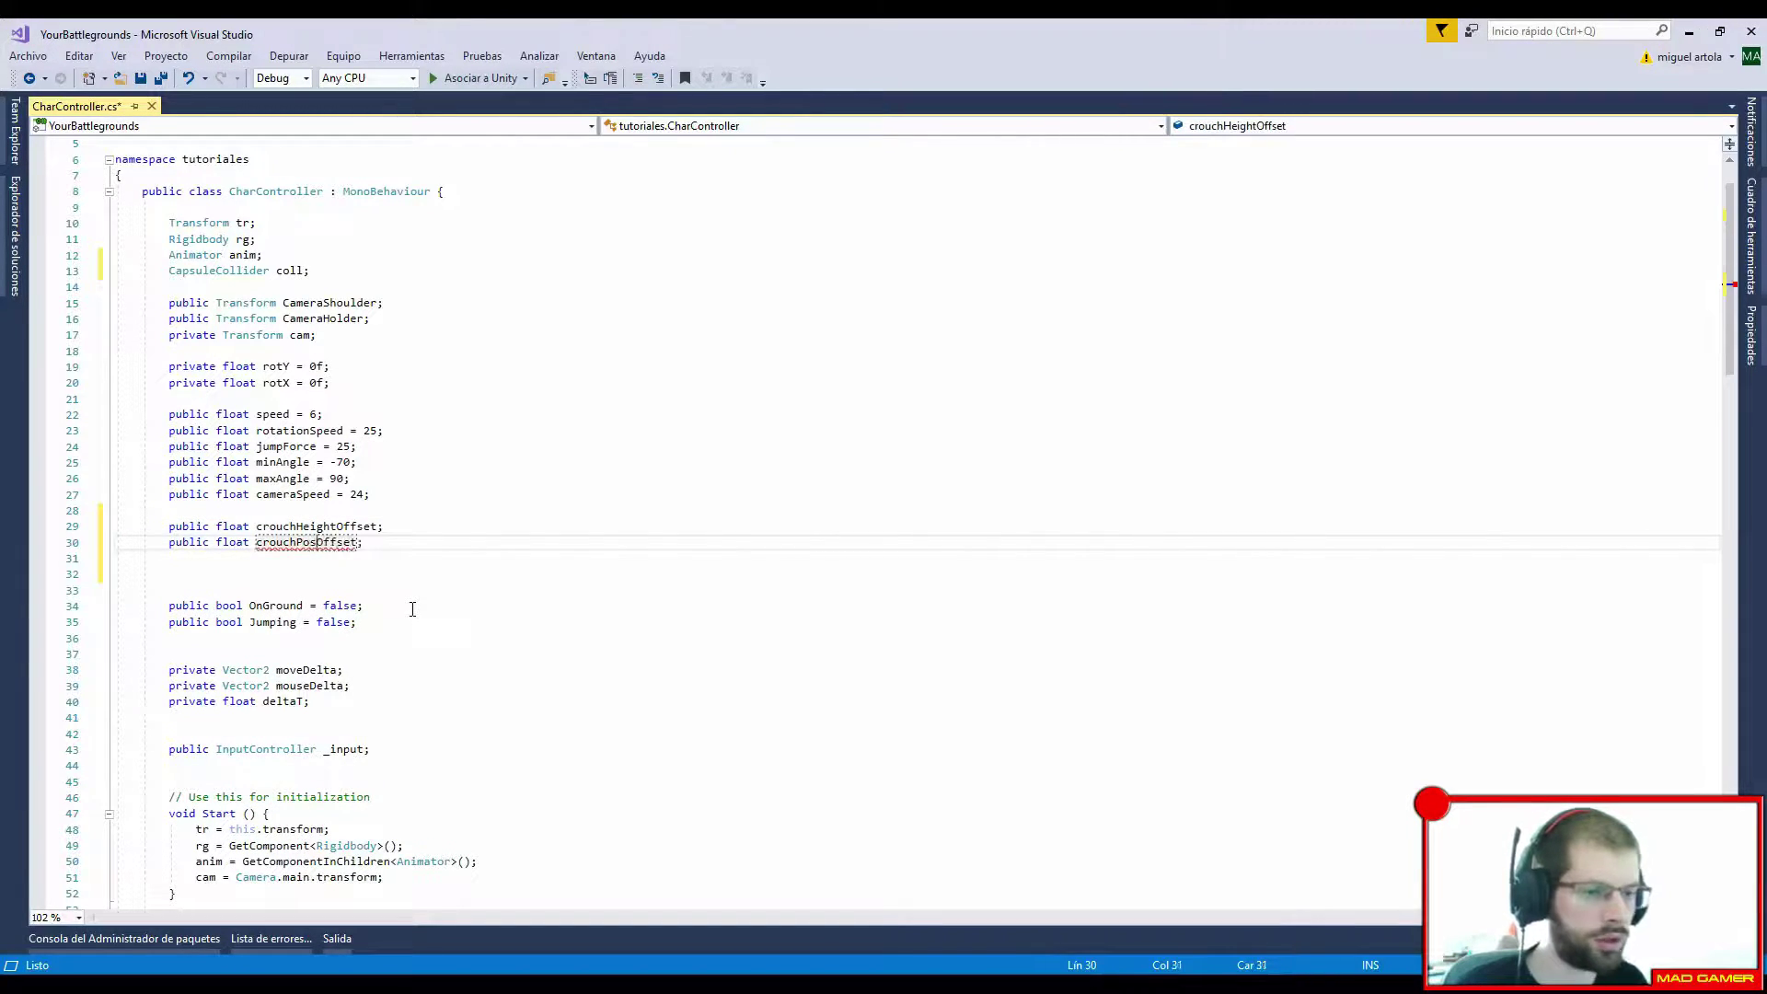
Step: Open a blank line in Start after the Rigidbody assignment
{"action": "scroll", "coordinate": [409, 603], "scroll_direction": "down", "scroll_amount": 5}
{"action": "left_click", "coordinate": [405, 590]}
{"action": "key", "text": "Return"}
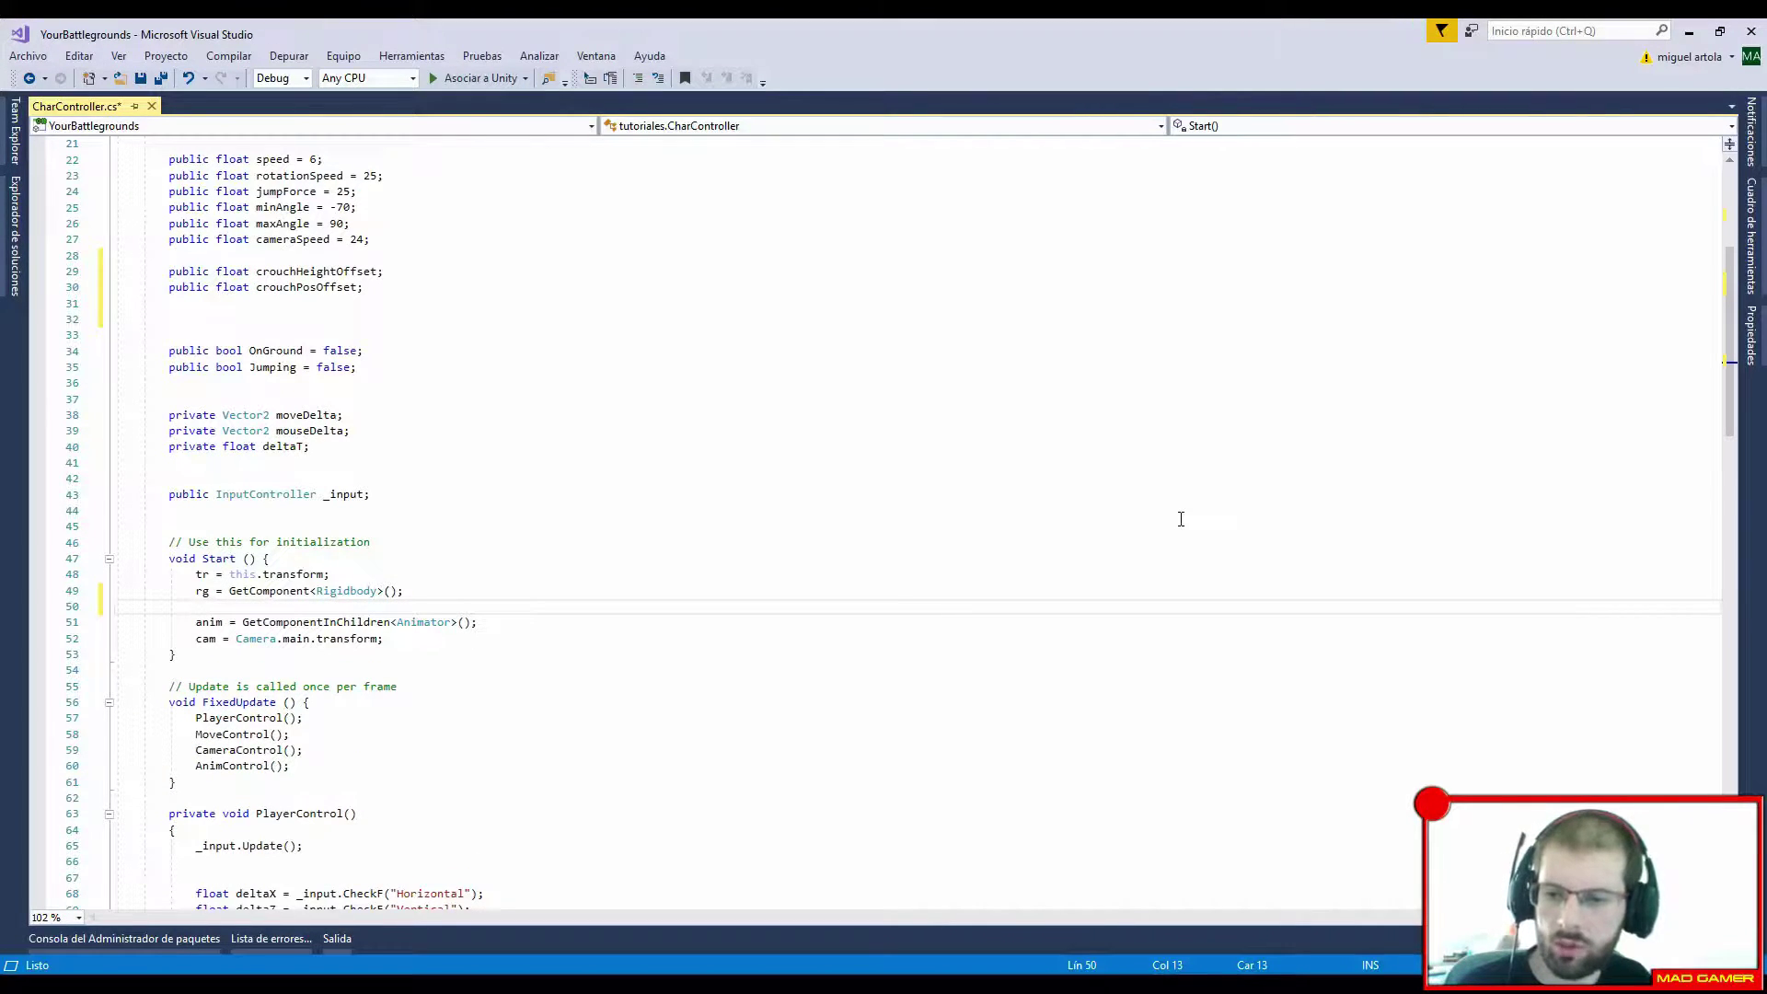
Step: Assign coll = GetComponent<CapsuleCollider>() in Start and add a Crouch bool copied from Jumping
{"action": "type", "text": "coll = Getc"}
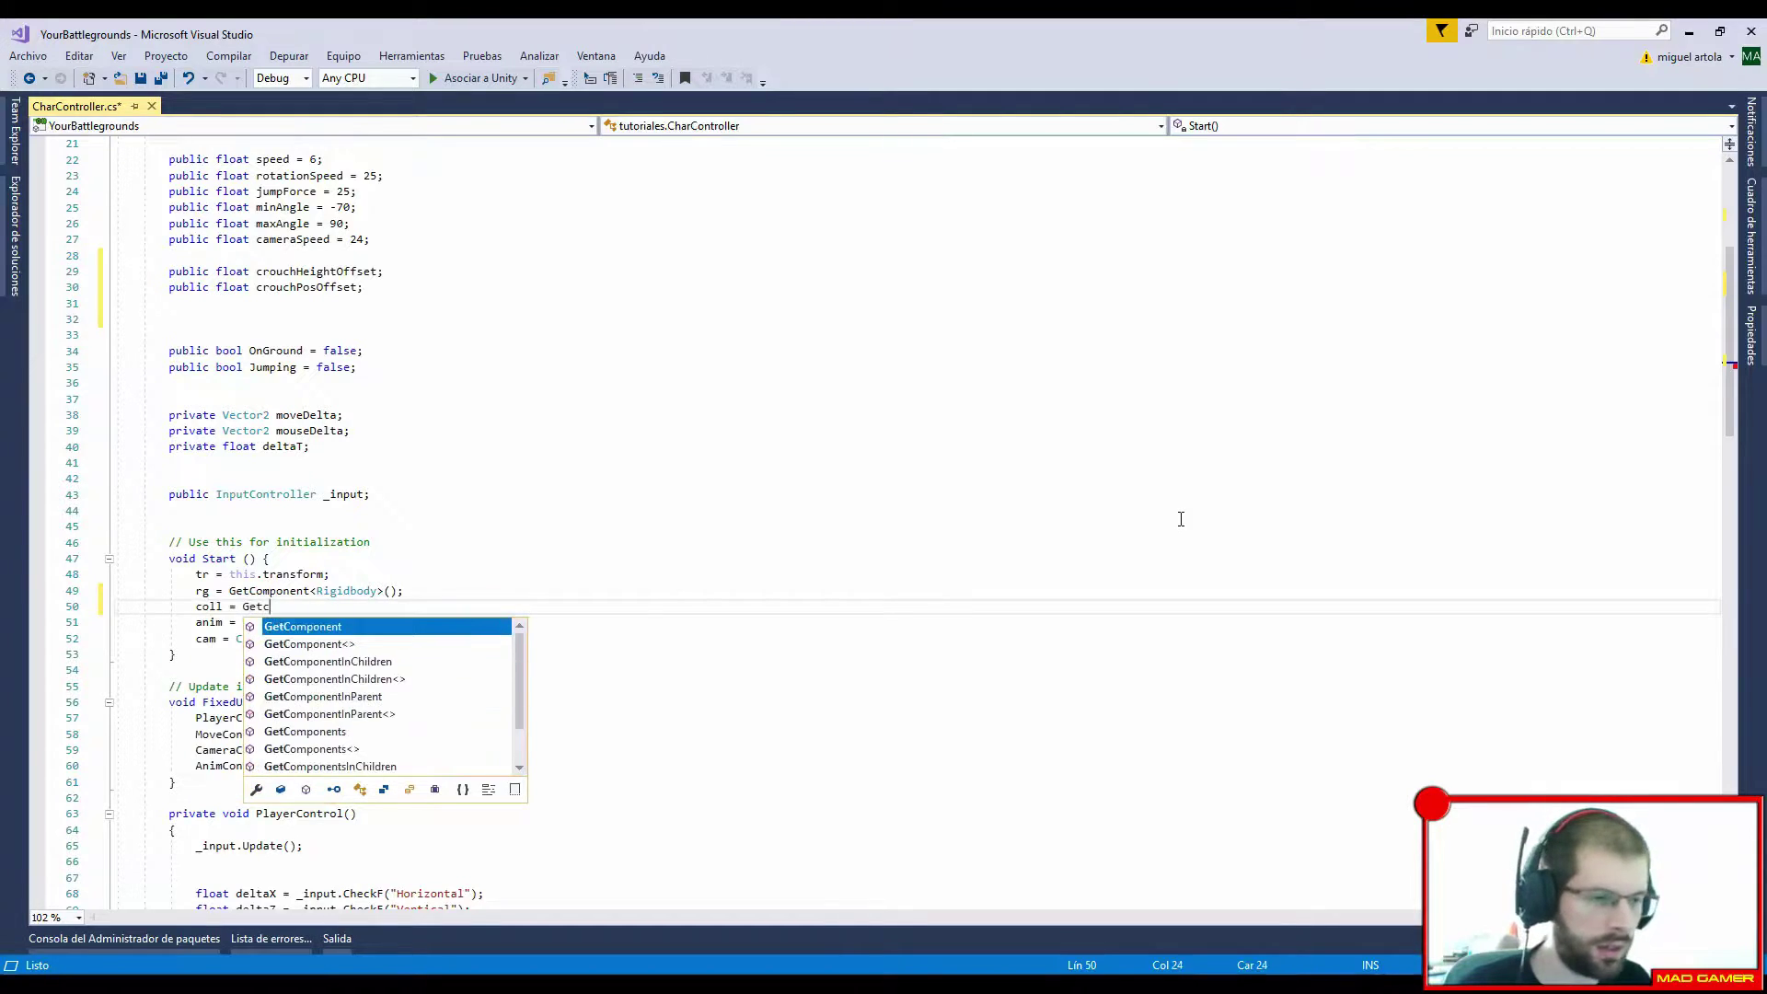
{"action": "type", "text": "<Caps"}
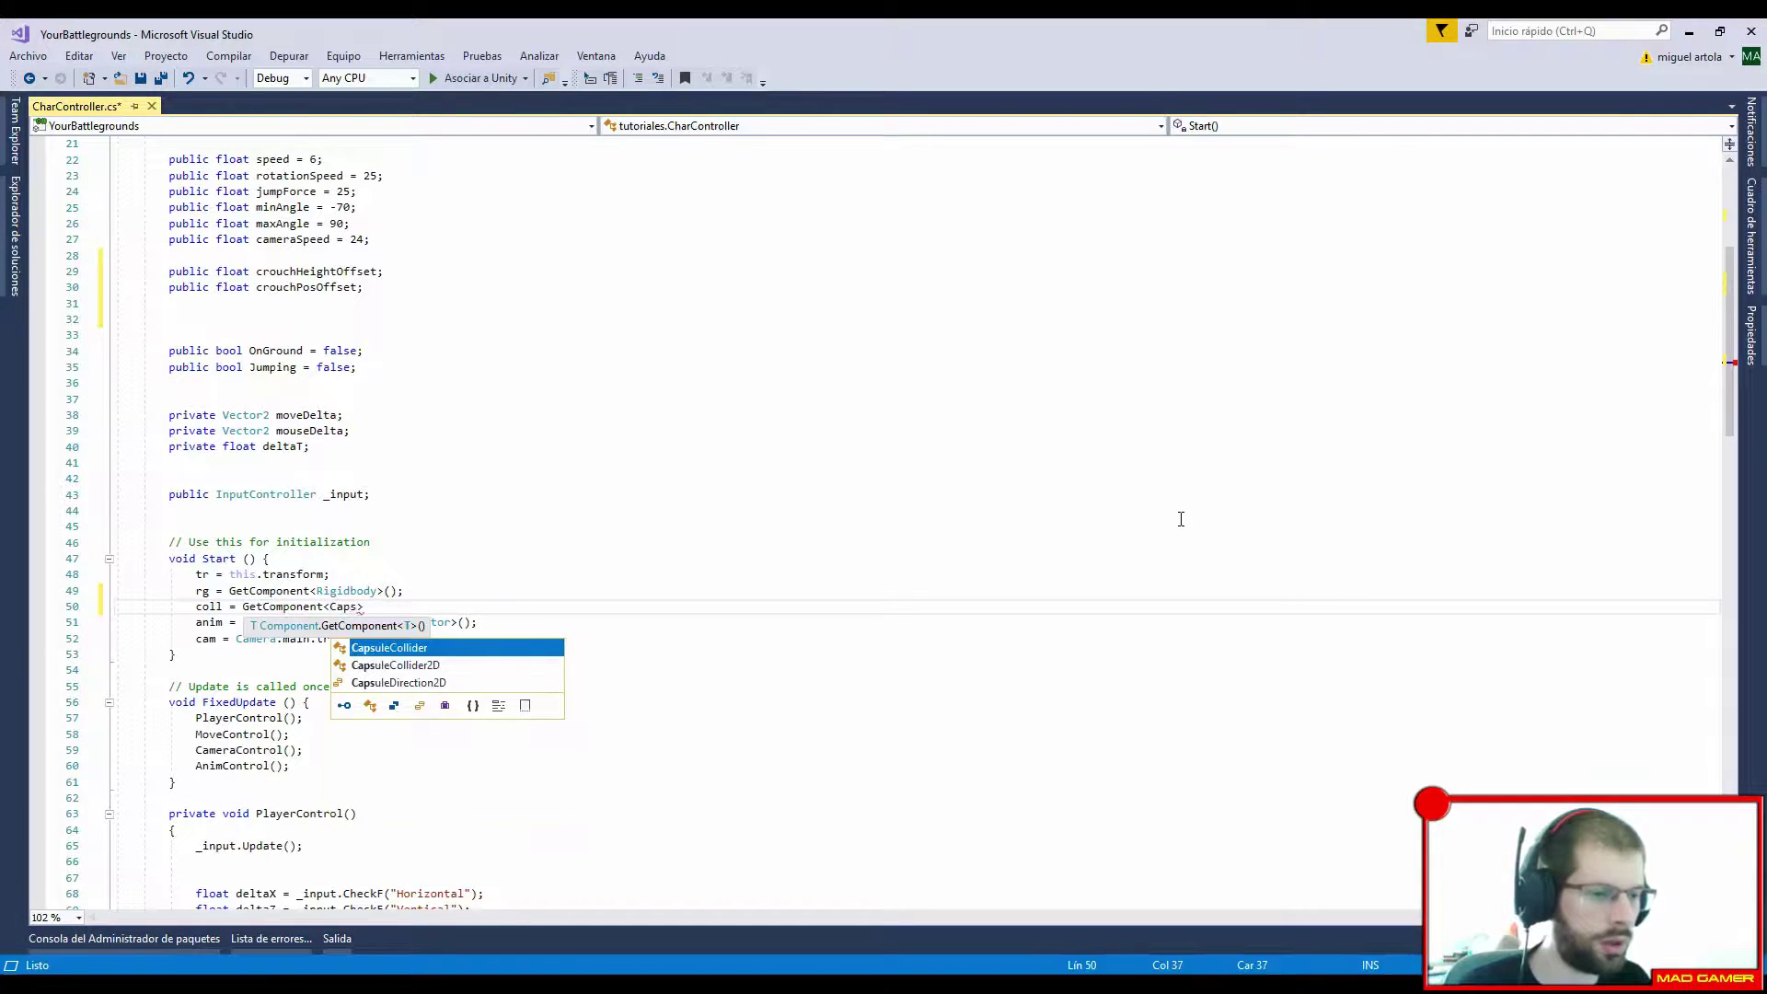
{"action": "type", "text": ">();"}
{"action": "scroll", "coordinate": [1181, 520], "scroll_direction": "down", "scroll_amount": 1}
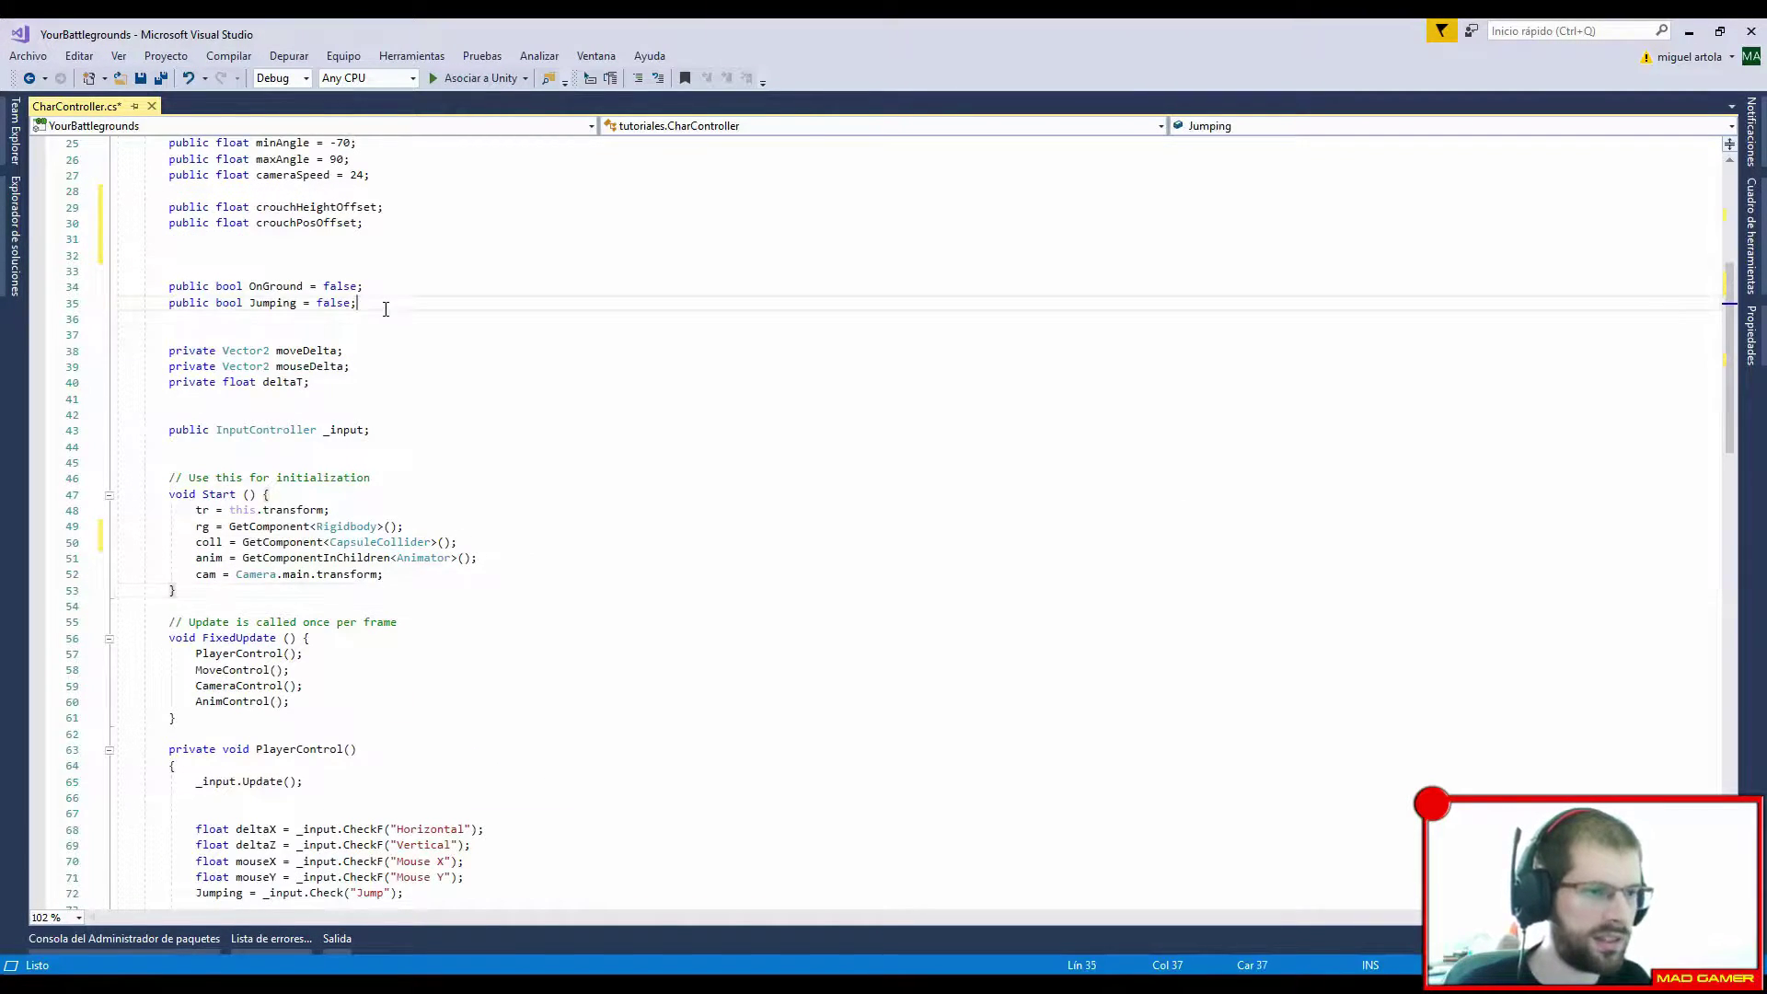
{"action": "left_click_drag", "start_coordinate": [381, 304], "coordinate": [390, 291]}
{"action": "key", "text": "ctrl+c"}
{"action": "key", "text": "Down"}
{"action": "key", "text": "ctrl+v"}
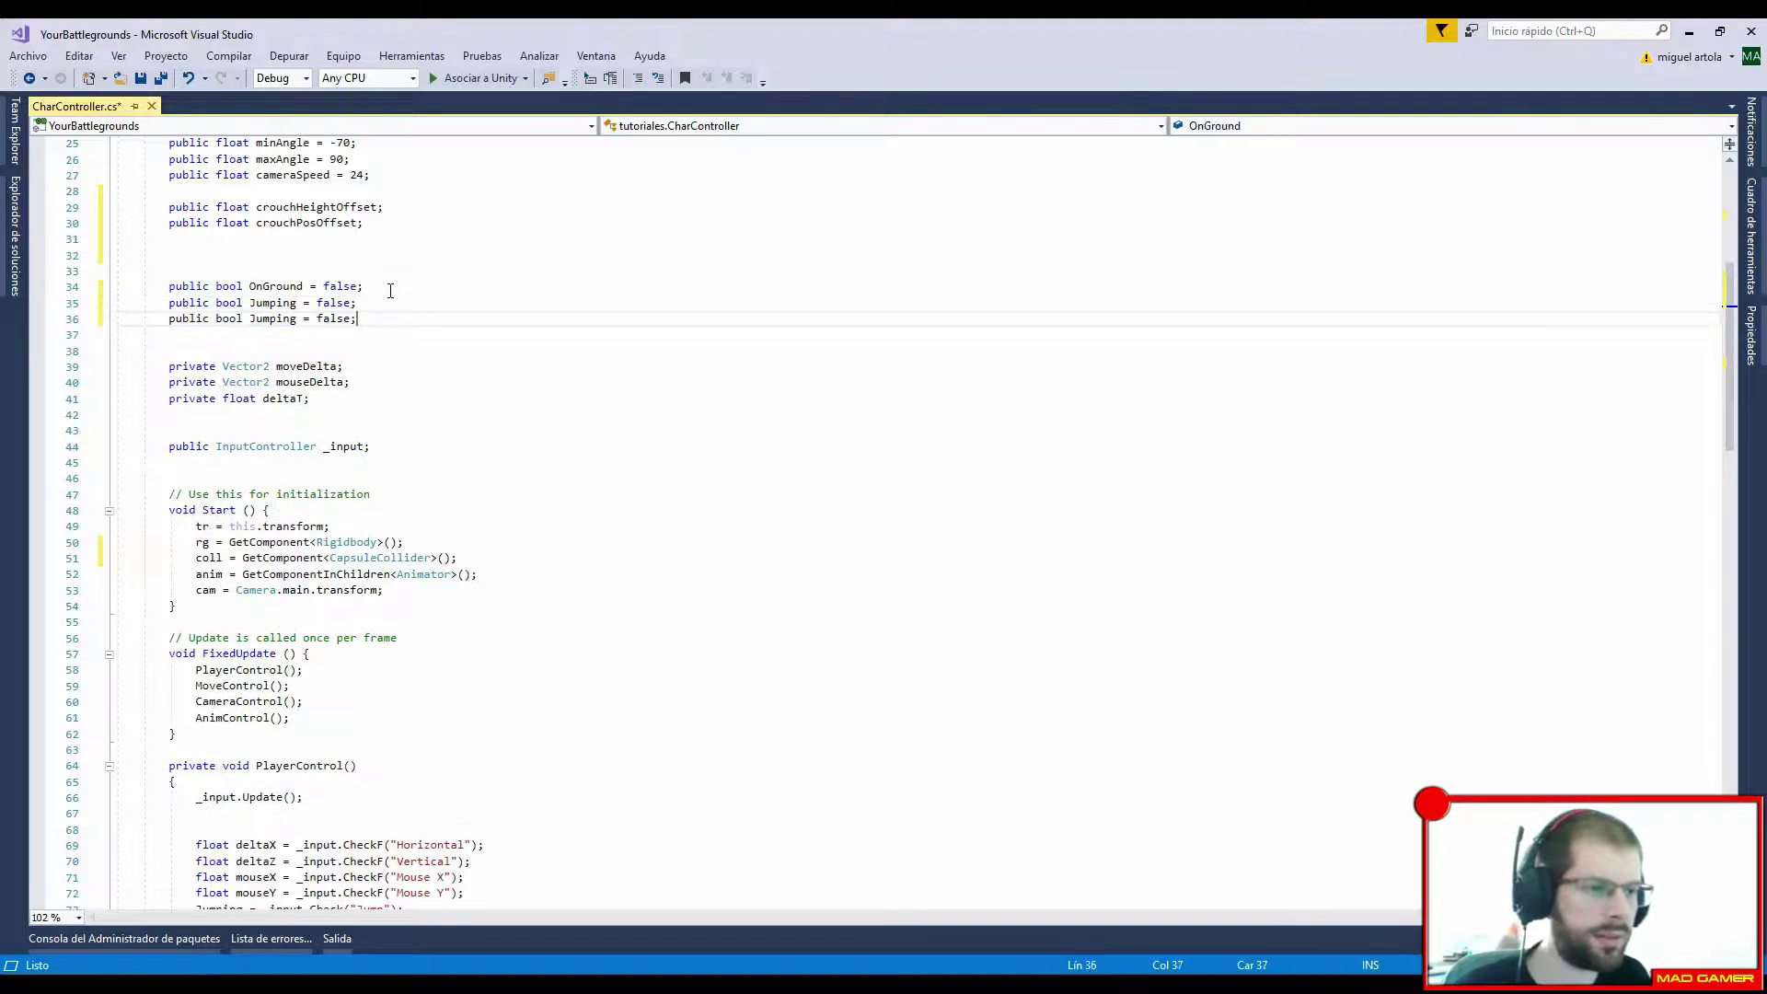
{"action": "double_click", "coordinate": [263, 318]}
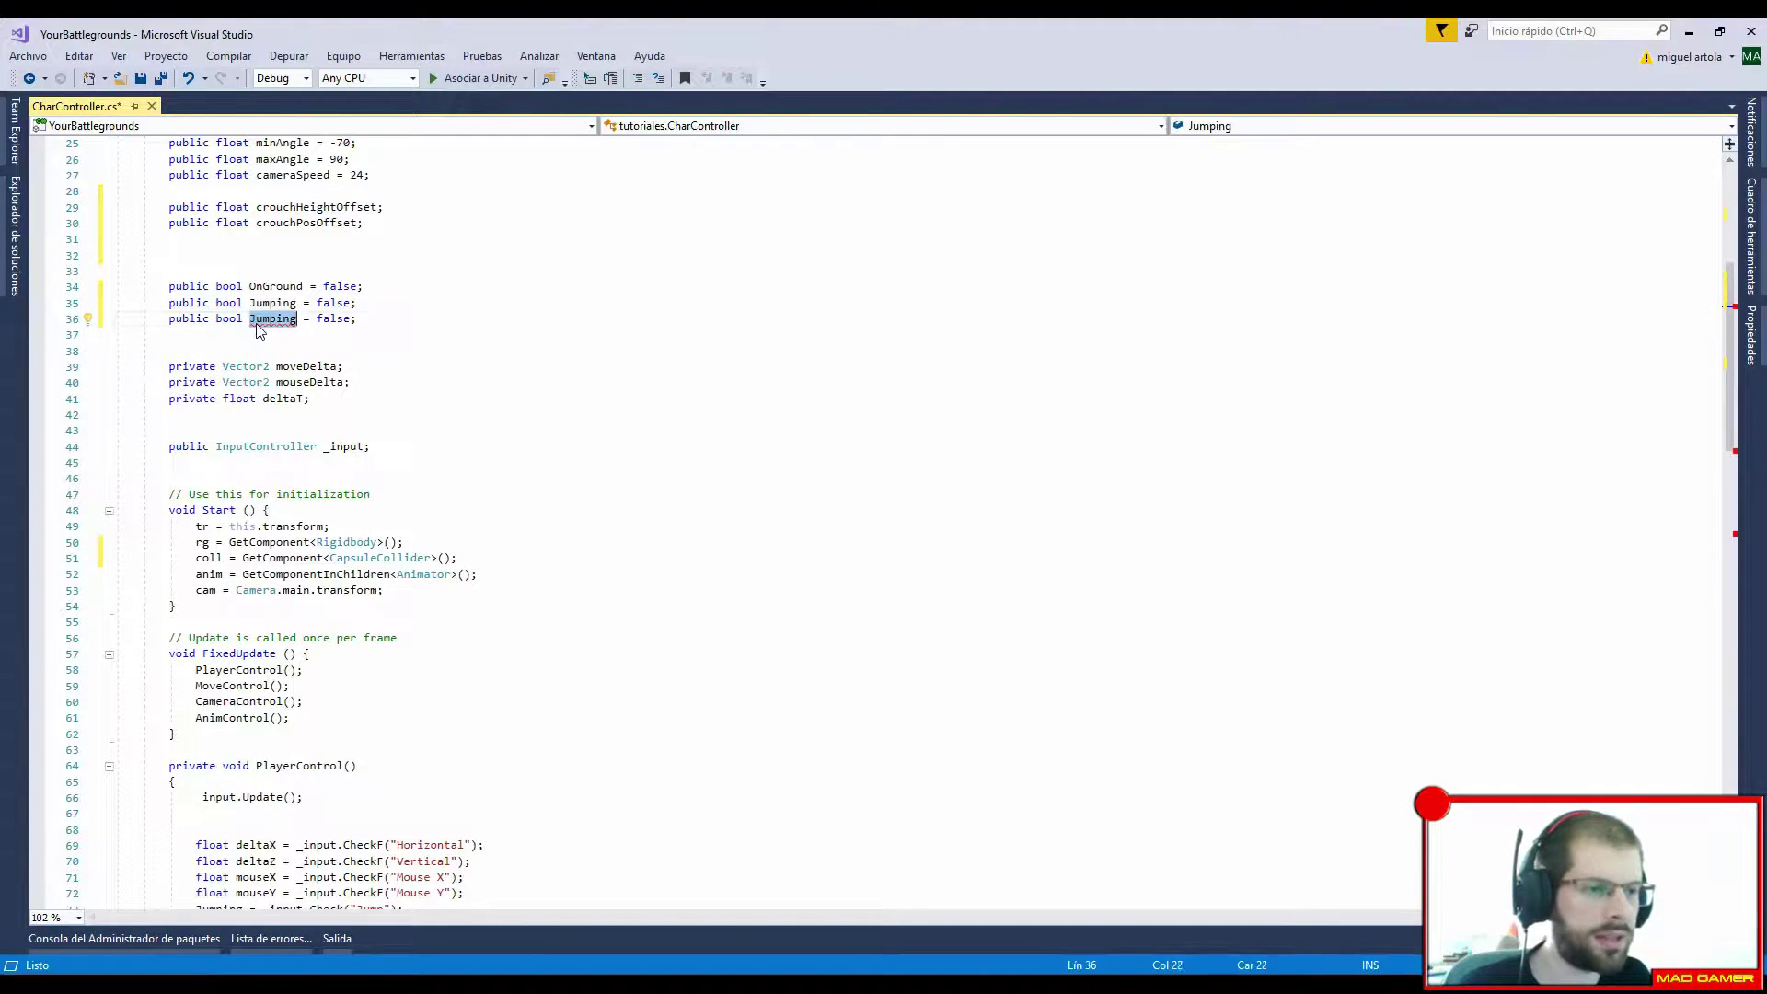
{"action": "type", "text": "Crouch"}
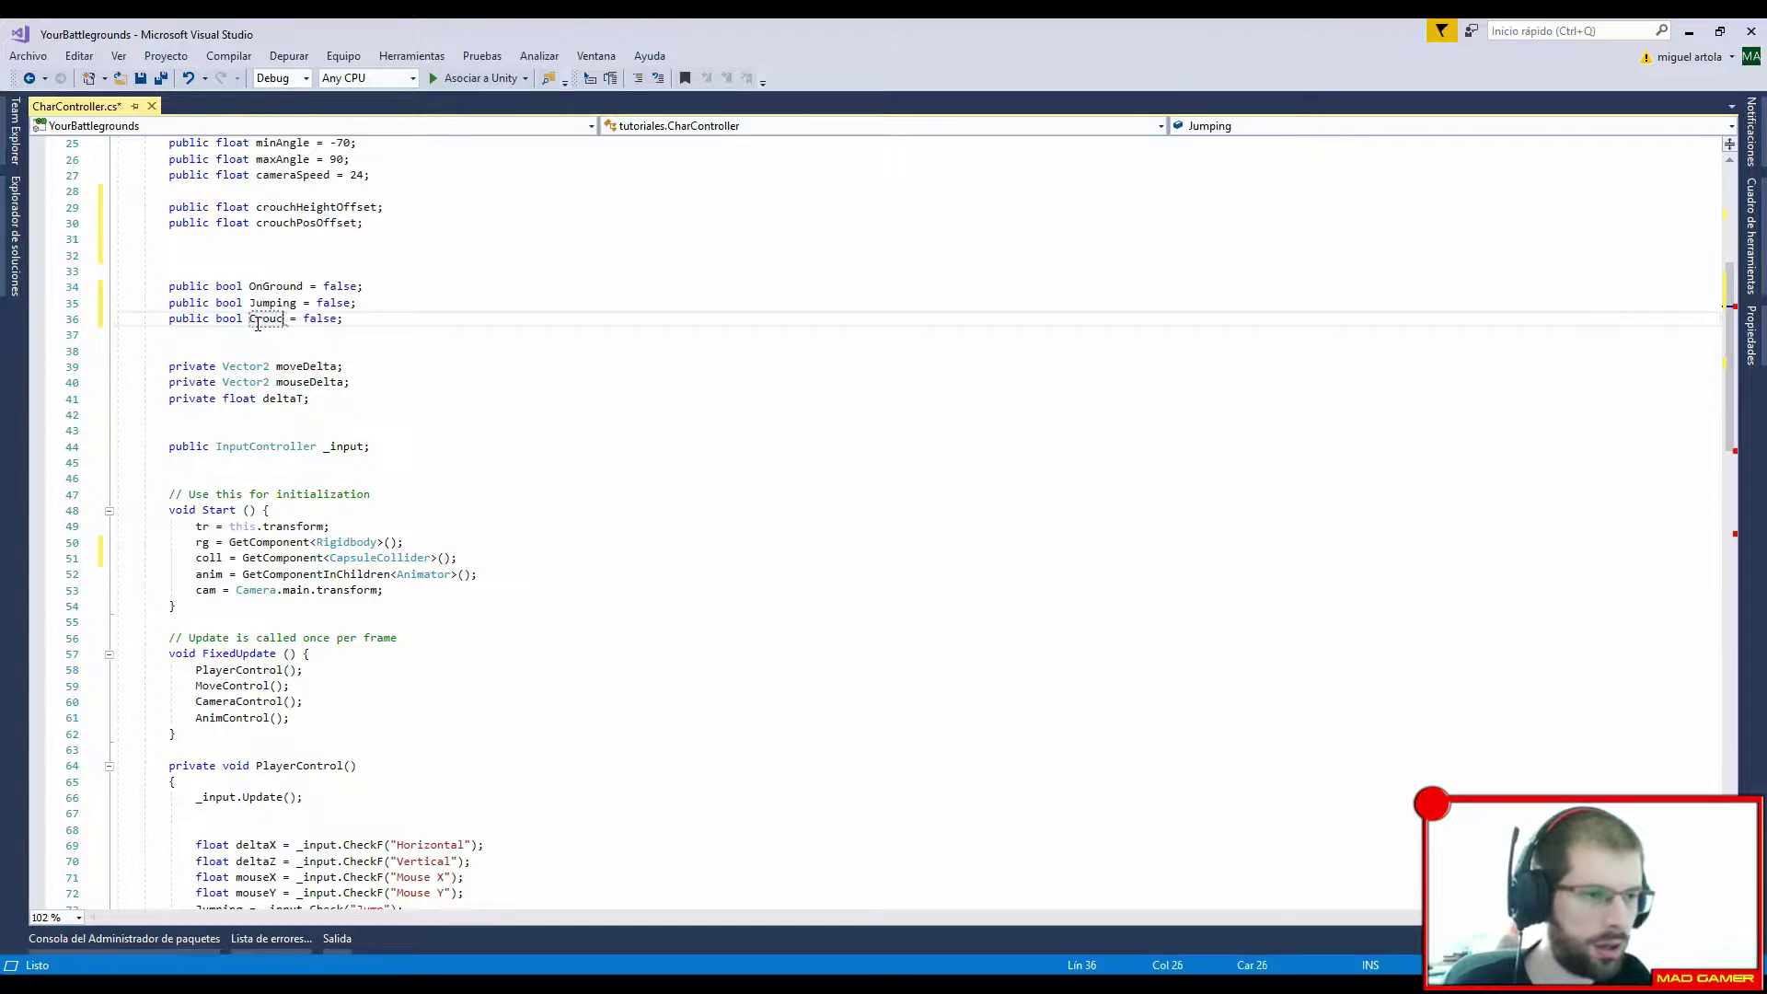
Step: Duplicate the Crouch declaration as a new Crouching bool
{"action": "scroll", "coordinate": [394, 367], "scroll_direction": "up", "scroll_amount": 1}
{"action": "left_click_drag", "start_coordinate": [368, 382], "coordinate": [395, 366]}
{"action": "key", "text": "ctrl+c"}
{"action": "key", "text": "Down"}
{"action": "key", "text": "ctrl+v"}
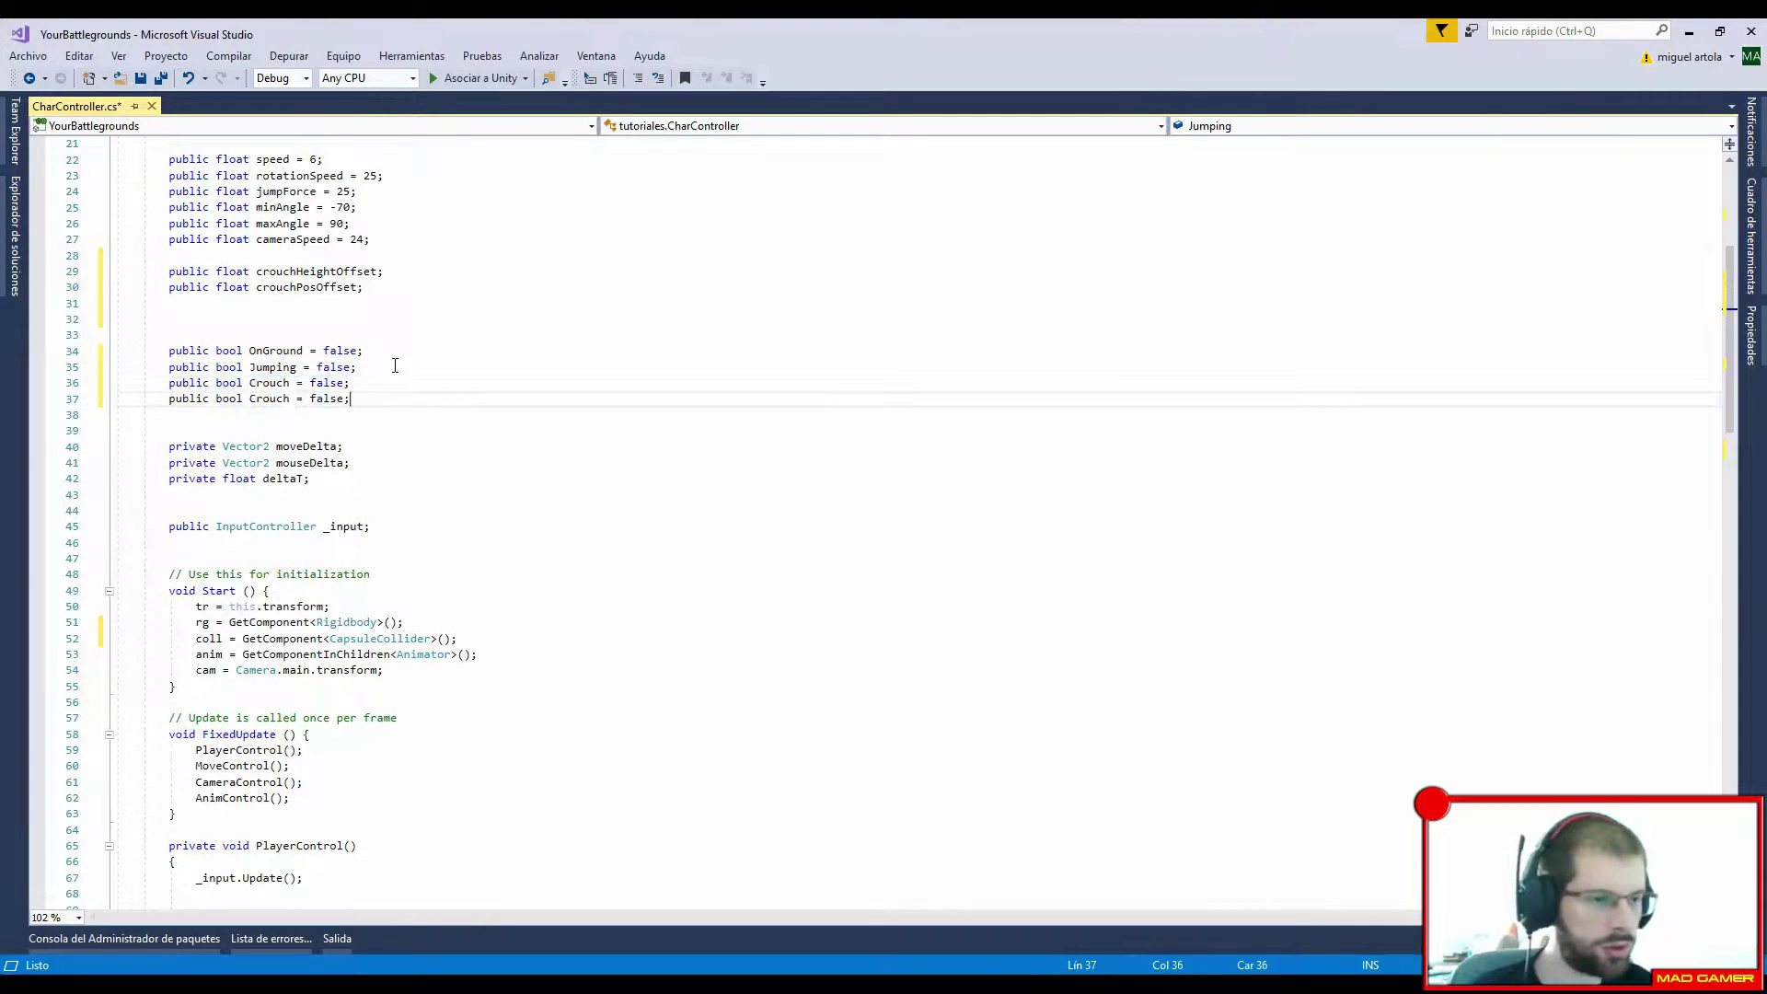
{"action": "key", "text": "Left"}
{"action": "key", "text": "Left"}
{"action": "key", "text": "ctrl+shift+Left"}
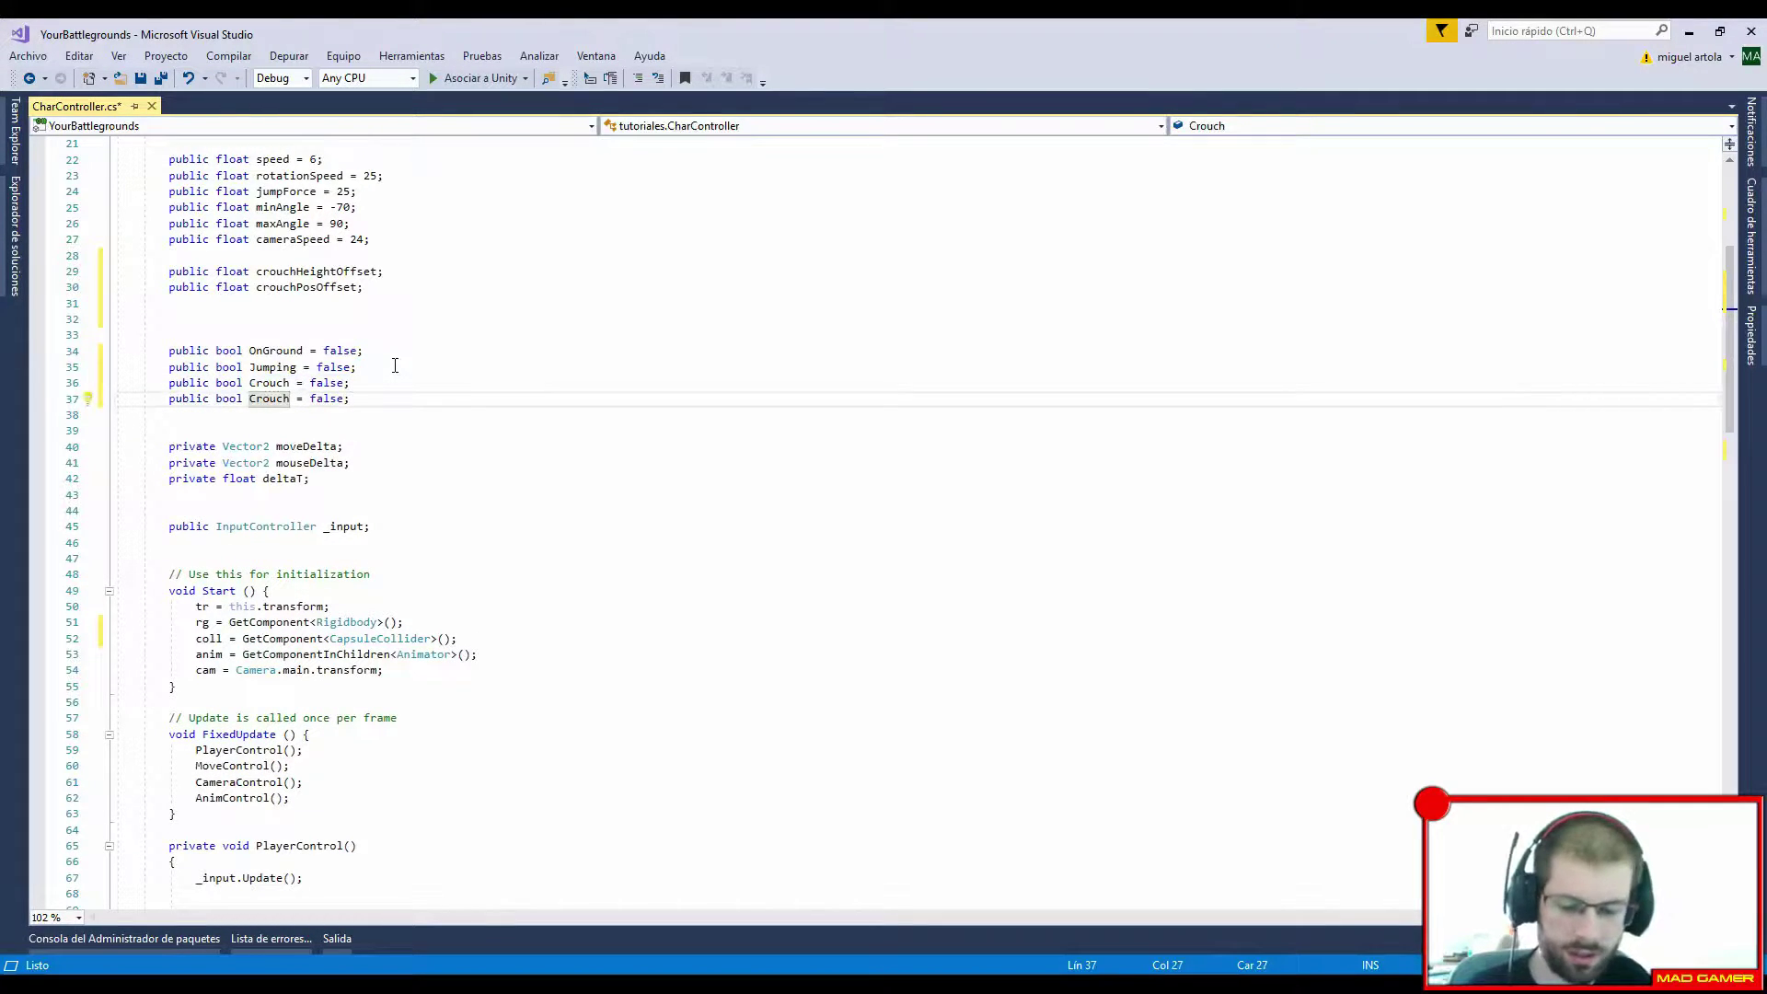
{"action": "type", "text": "Crouching"}
Step: Make PlayerControl set Crouching from _input.Check("Crouch")
{"action": "scroll", "coordinate": [210, 495], "scroll_direction": "down", "scroll_amount": 10}
{"action": "left_click", "coordinate": [209, 495]}
{"action": "double_click", "coordinate": [210, 495]}
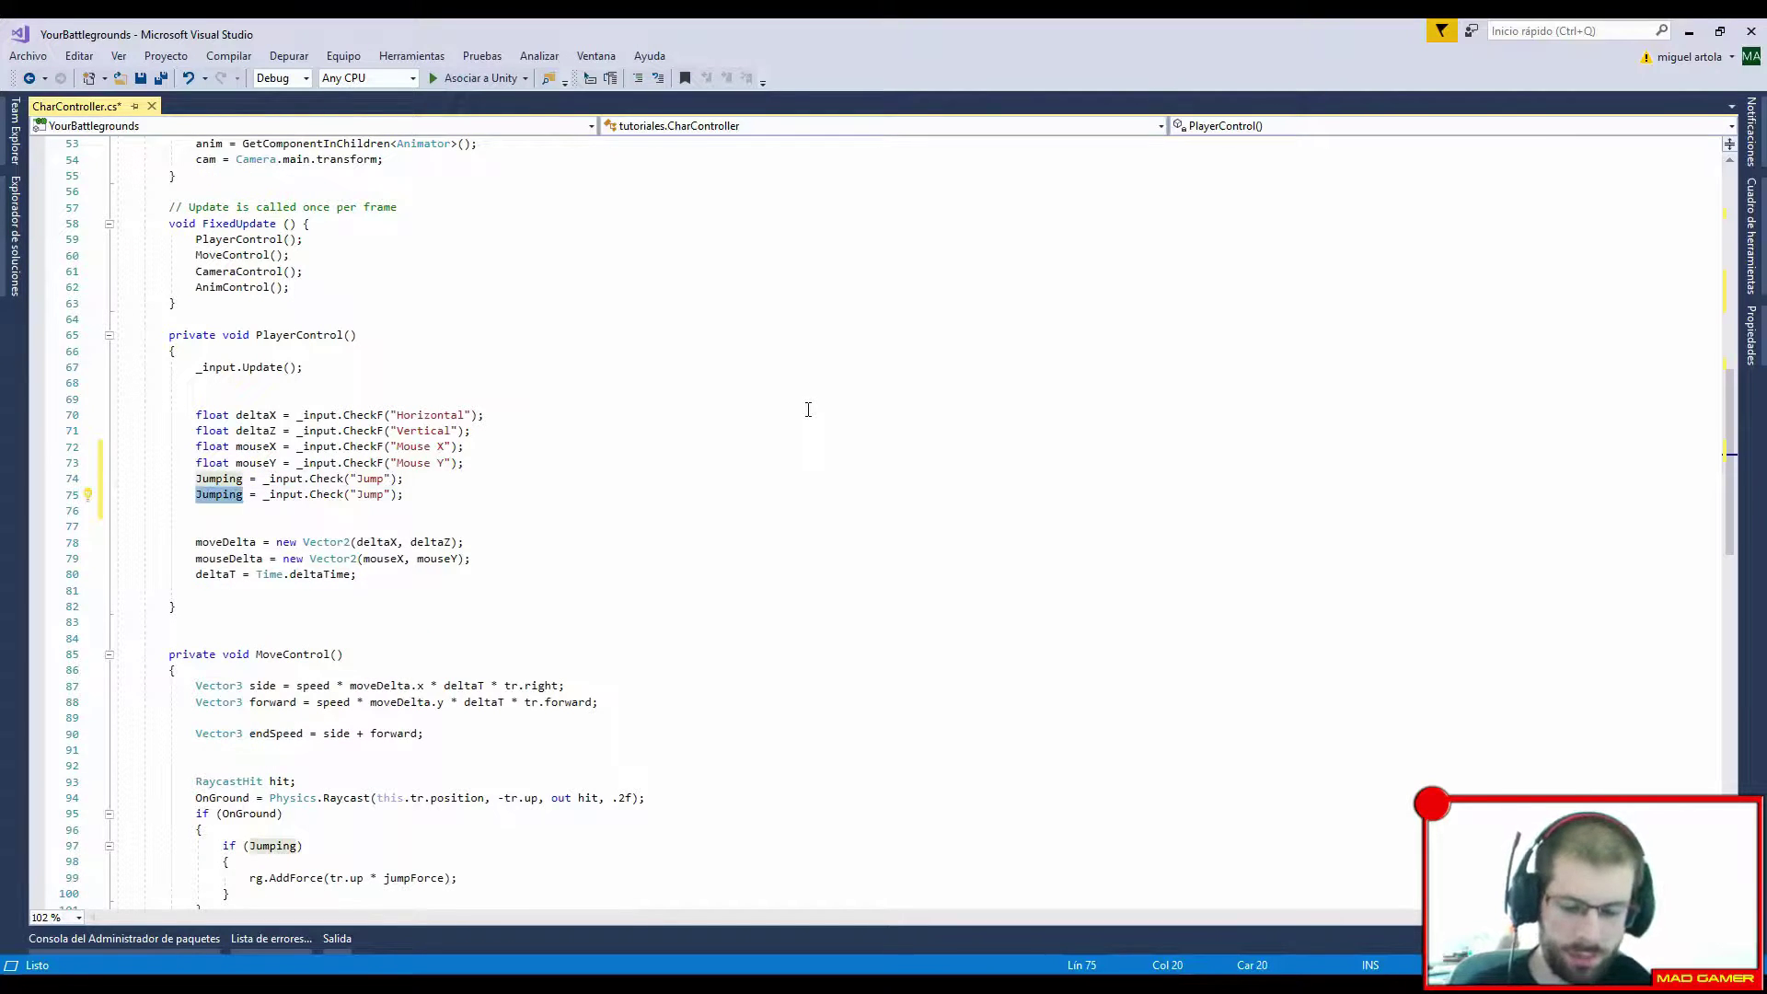
{"action": "type", "text": "Cro"}
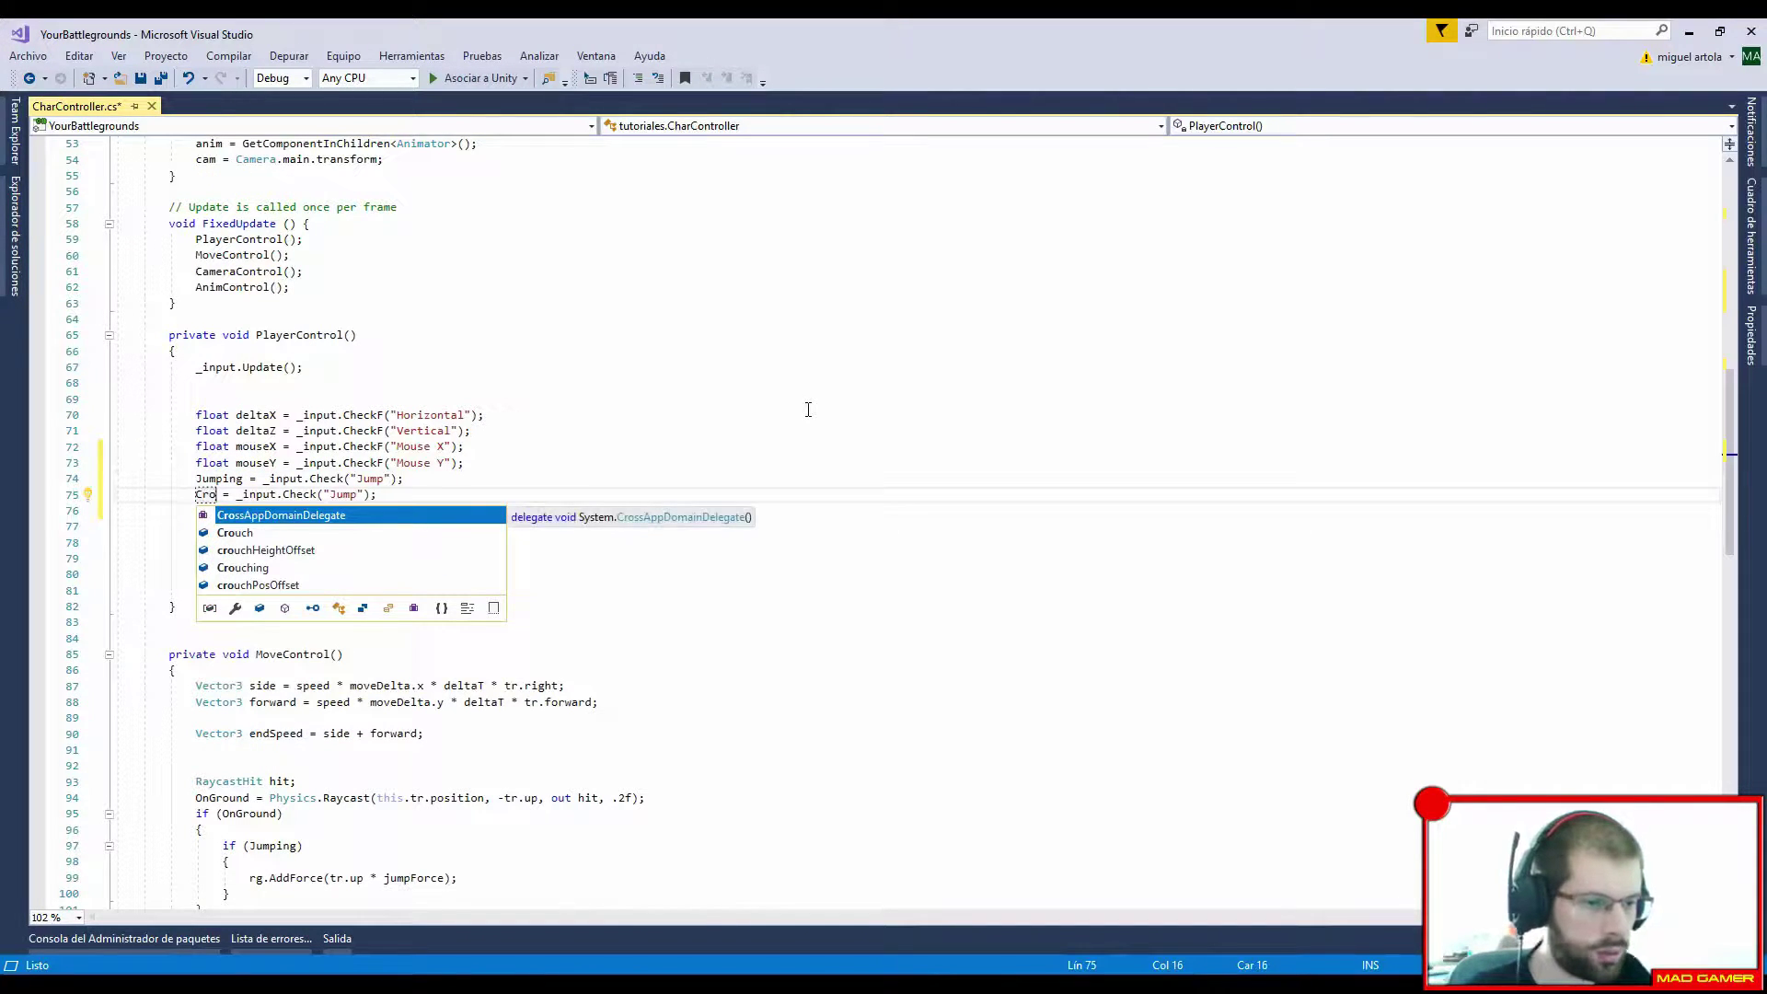
{"action": "key", "text": "Down"}
{"action": "key", "text": "Down"}
{"action": "key", "text": "Down"}
{"action": "key", "text": "Tab"}
{"action": "double_click", "coordinate": [387, 497]}
{"action": "type", "text": "Cro"}
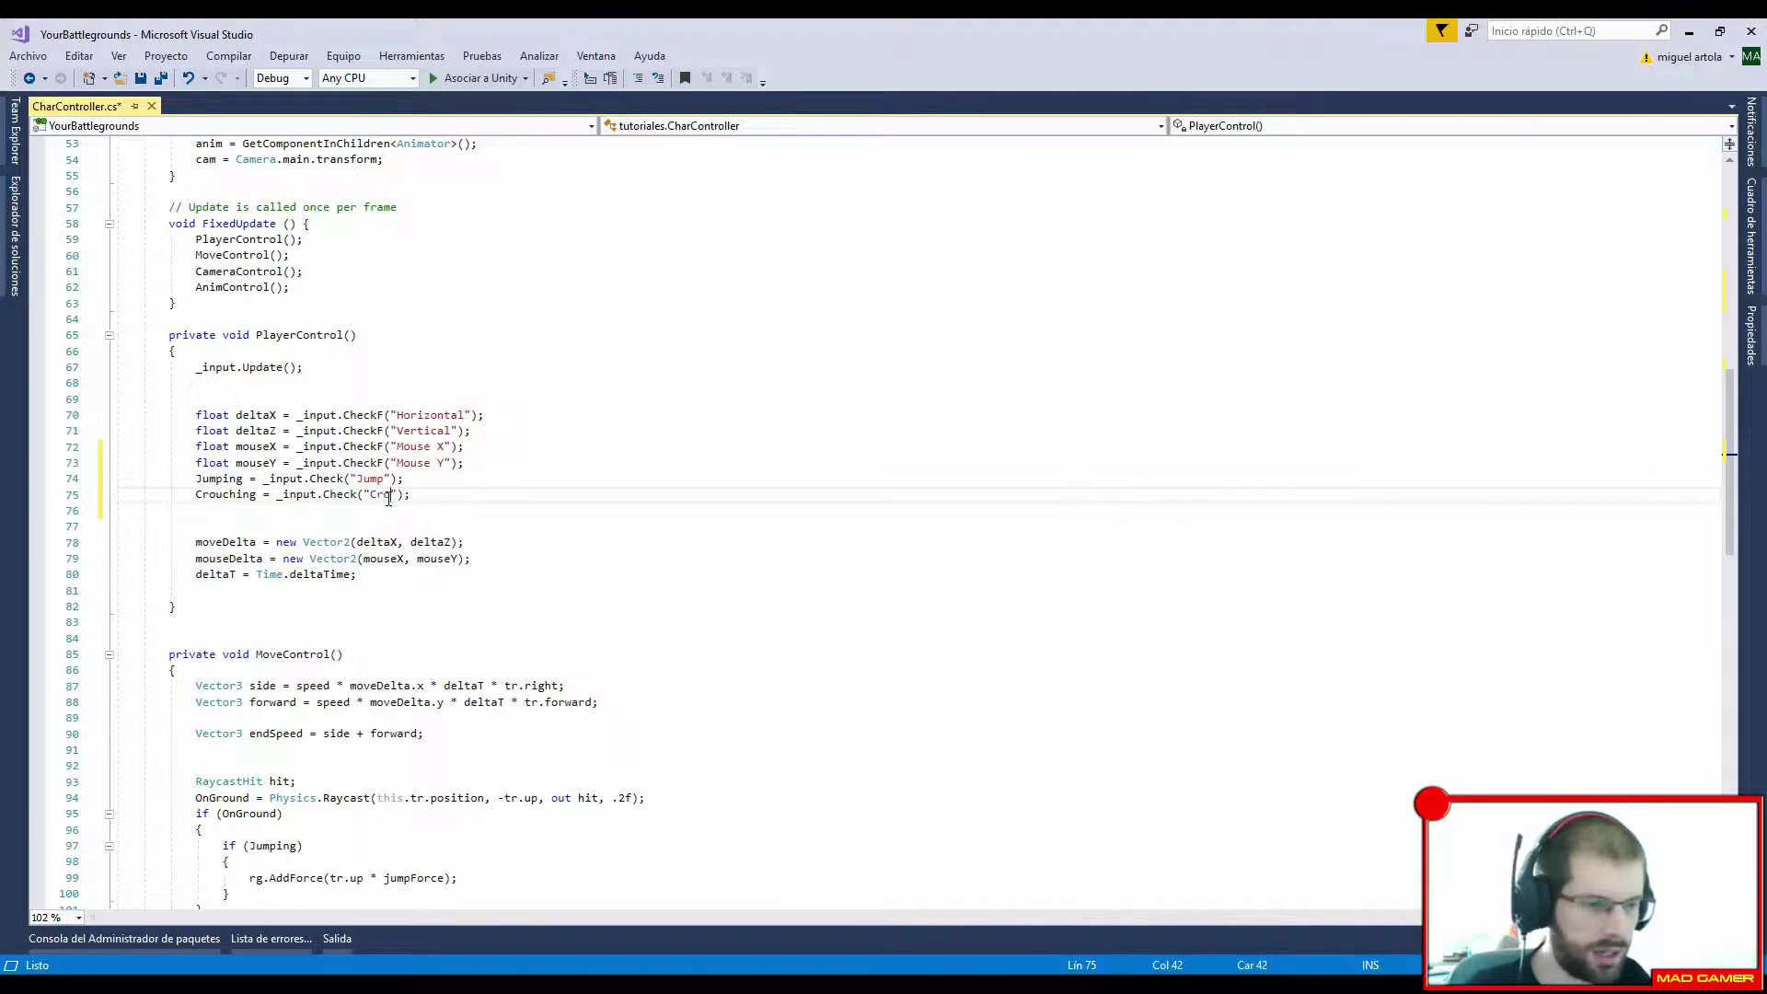
{"action": "type", "text": "uch"}
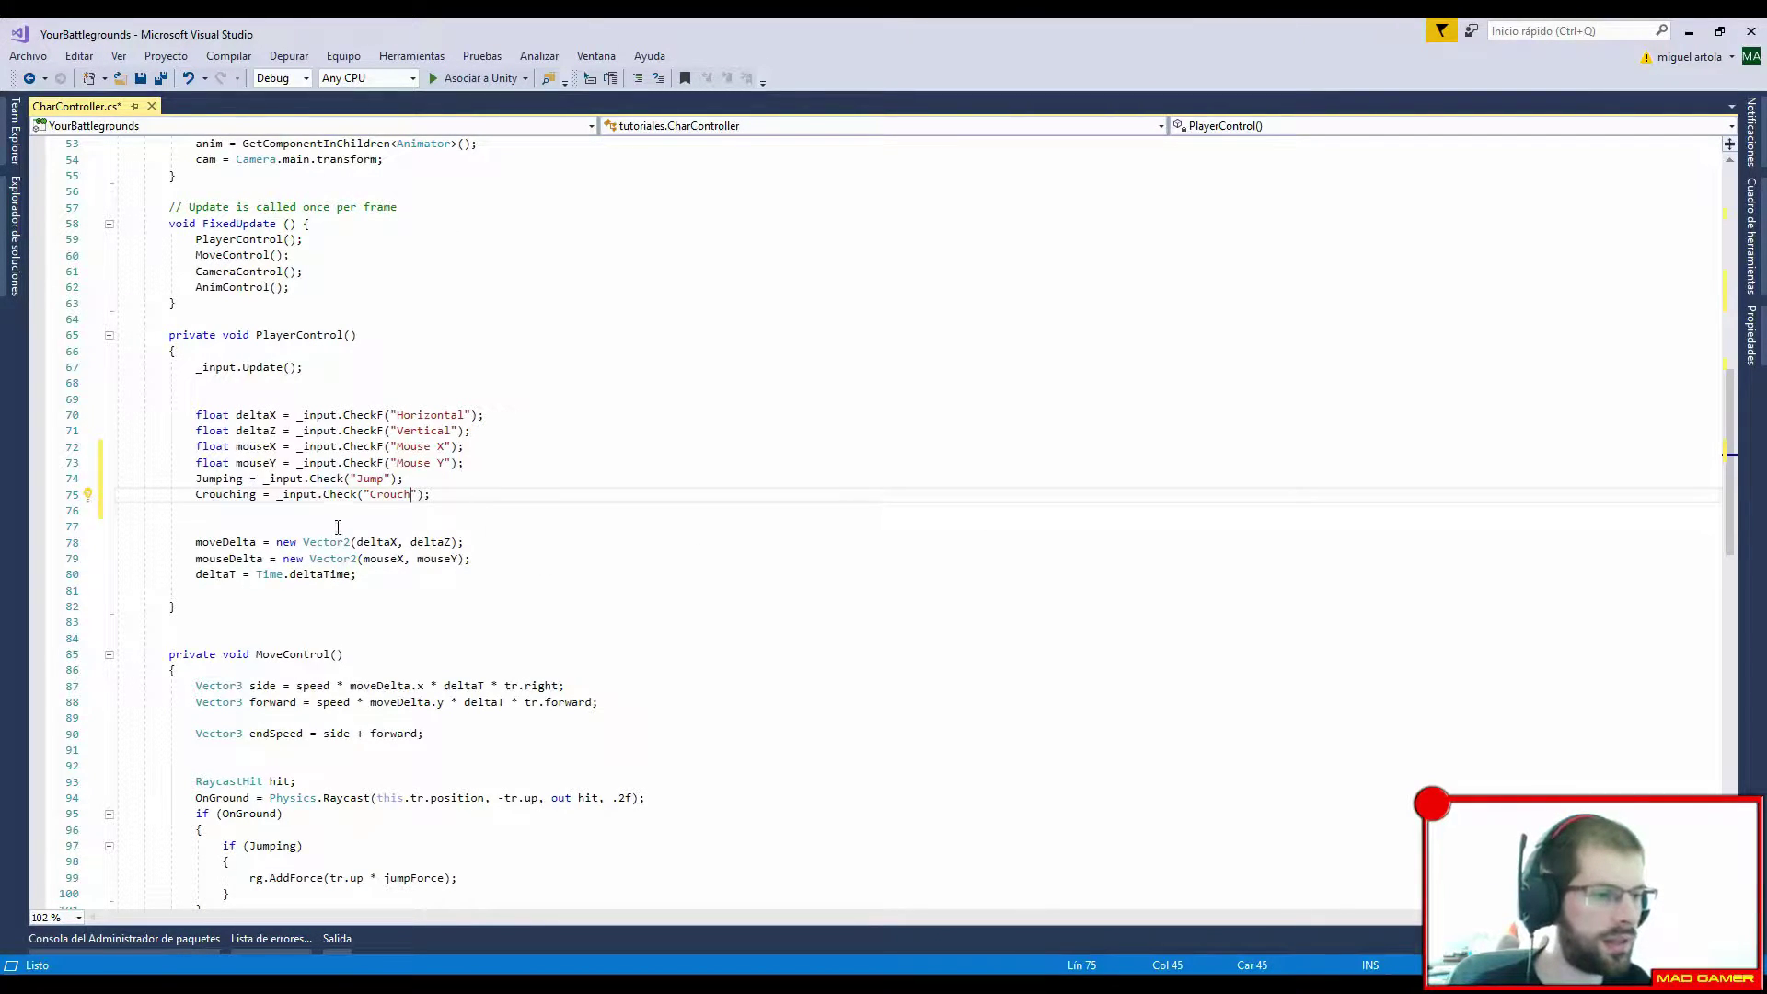
{"action": "key", "text": "alt+Tab"}
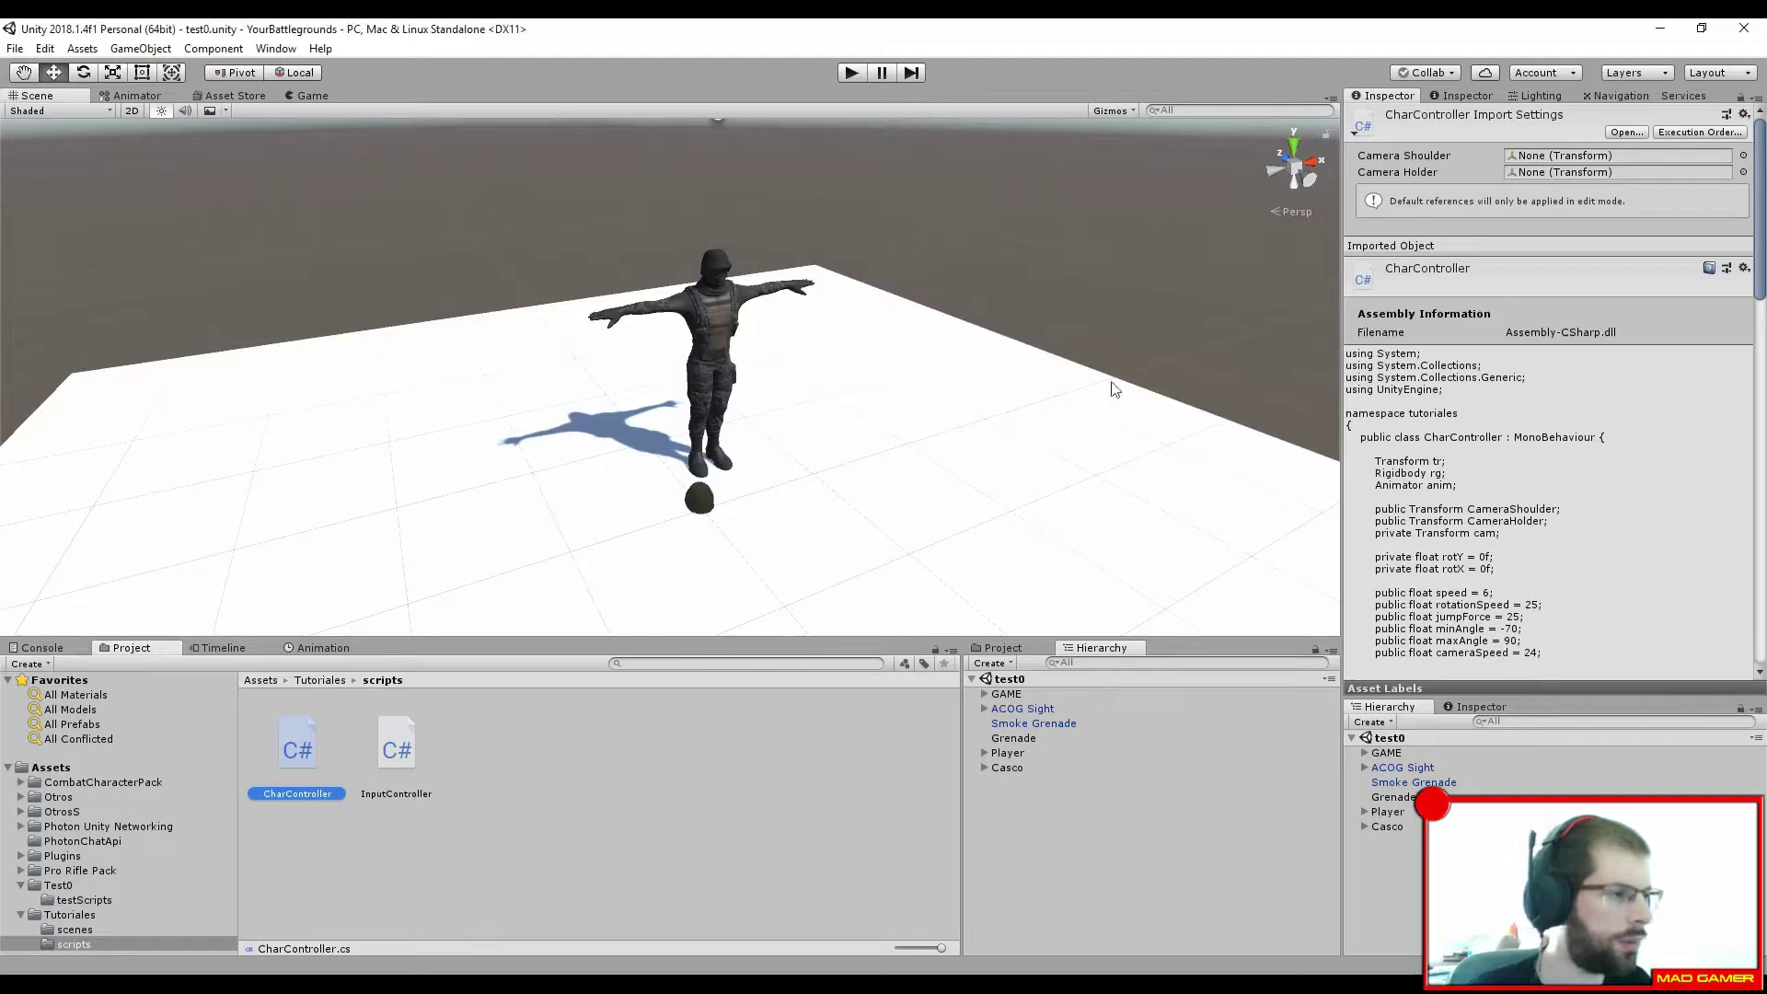
Step: On Personaje, add a sixth input key named Crouch with type Pressed
{"action": "left_click", "coordinate": [1398, 771]}
{"action": "scroll", "coordinate": [1518, 570], "scroll_direction": "down", "scroll_amount": 1}
{"action": "left_click", "coordinate": [1555, 556]}
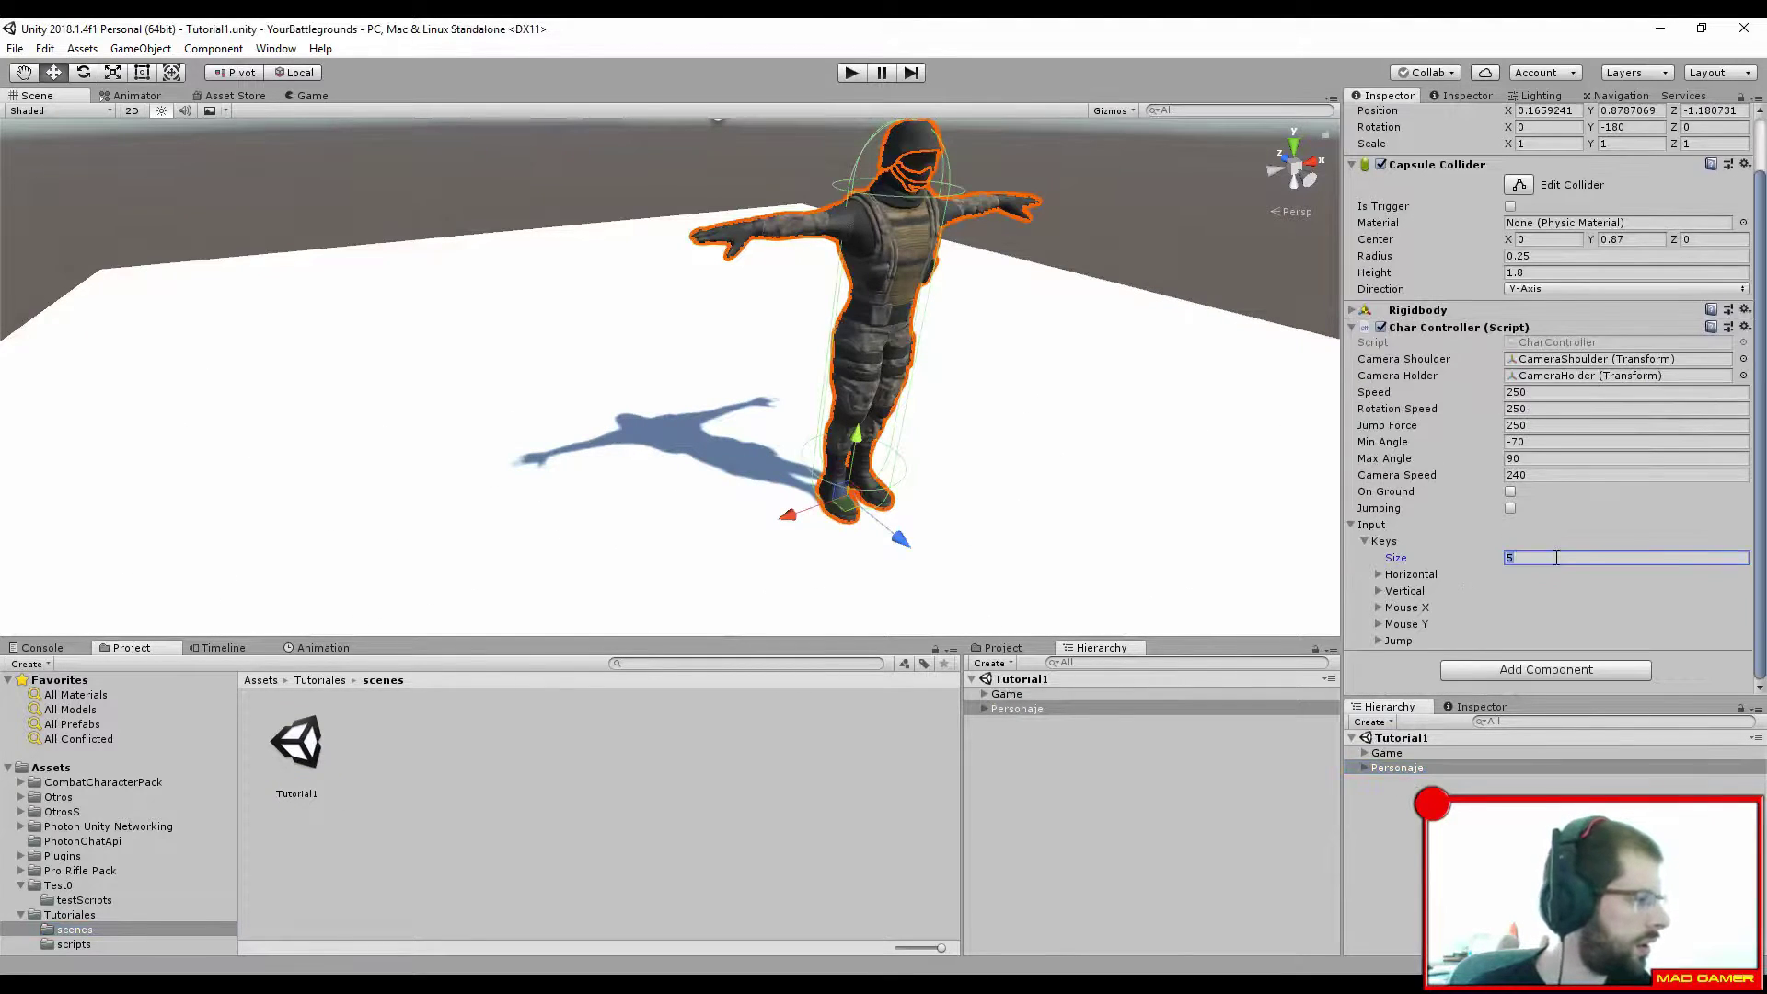
{"action": "type", "text": "6"}
{"action": "key", "text": "Return"}
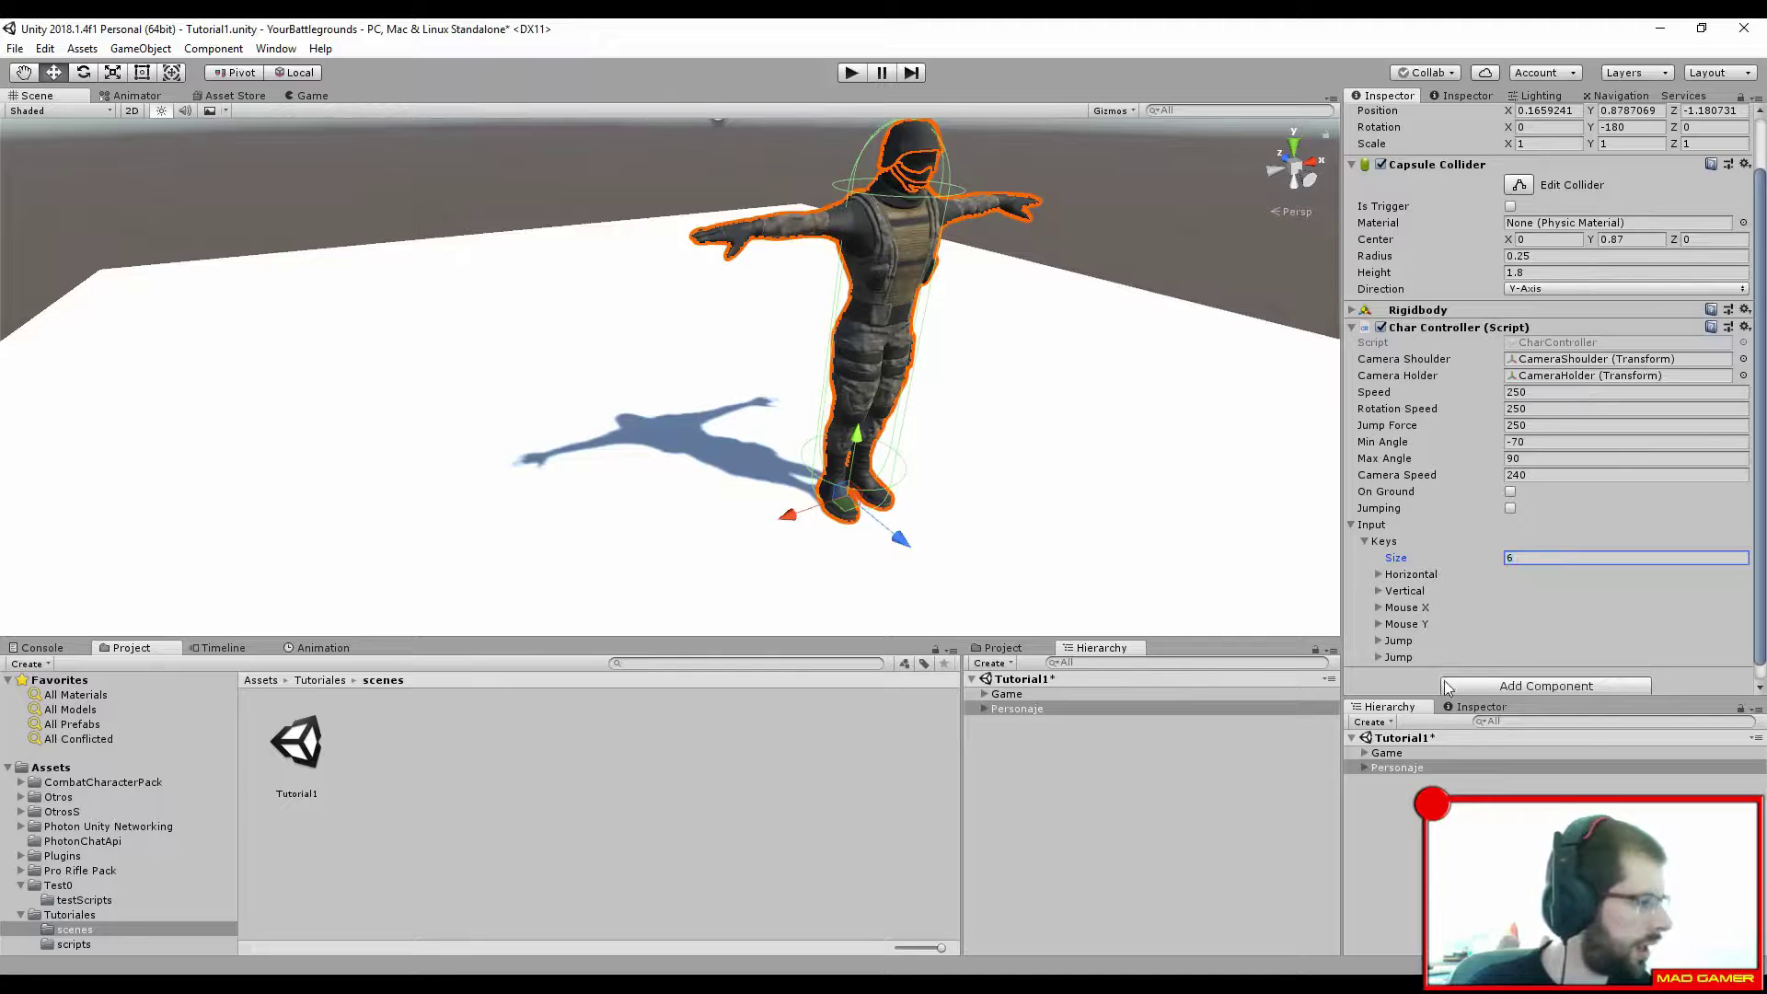
{"action": "left_click", "coordinate": [1378, 656]}
{"action": "scroll", "coordinate": [1536, 607], "scroll_direction": "down", "scroll_amount": 1}
{"action": "double_click", "coordinate": [1536, 606]}
{"action": "type", "text": "Crouch"}
{"action": "left_click", "coordinate": [1565, 623]}
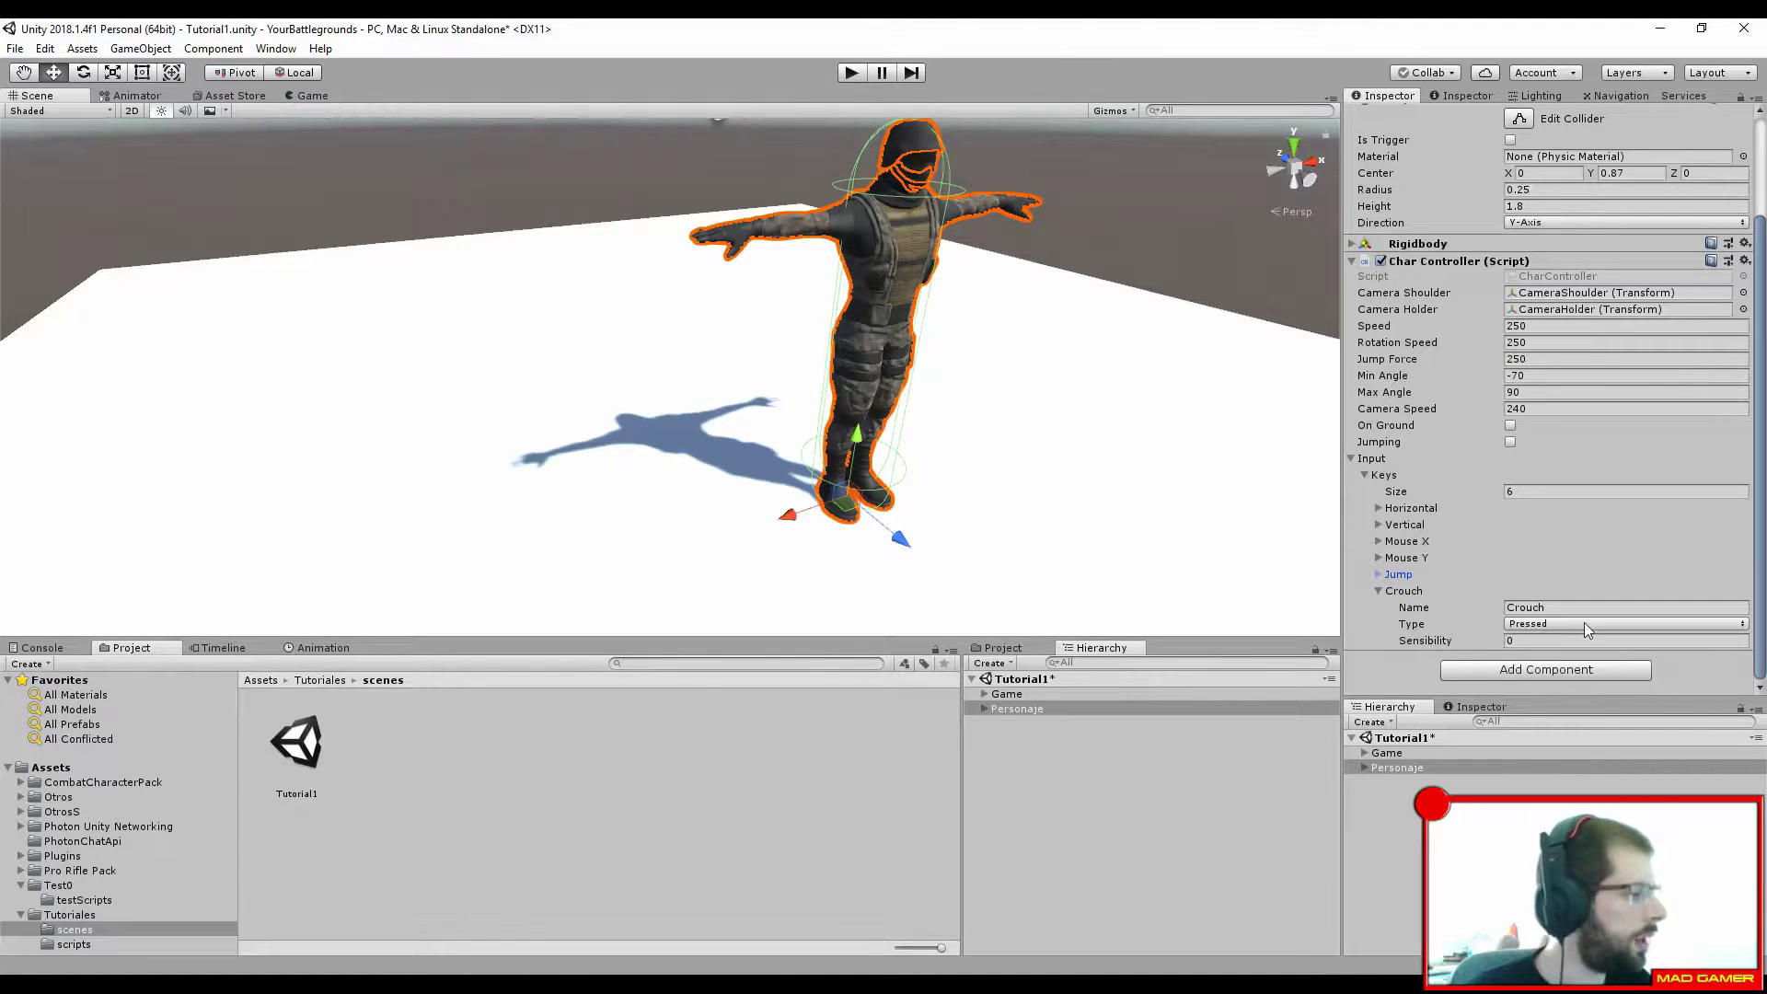
Step: Check the Crouch axis in Project Settings > Input: buttons c and joystick button 1
{"action": "left_click", "coordinate": [44, 48]}
{"action": "mouse_move", "coordinate": [232, 515]}
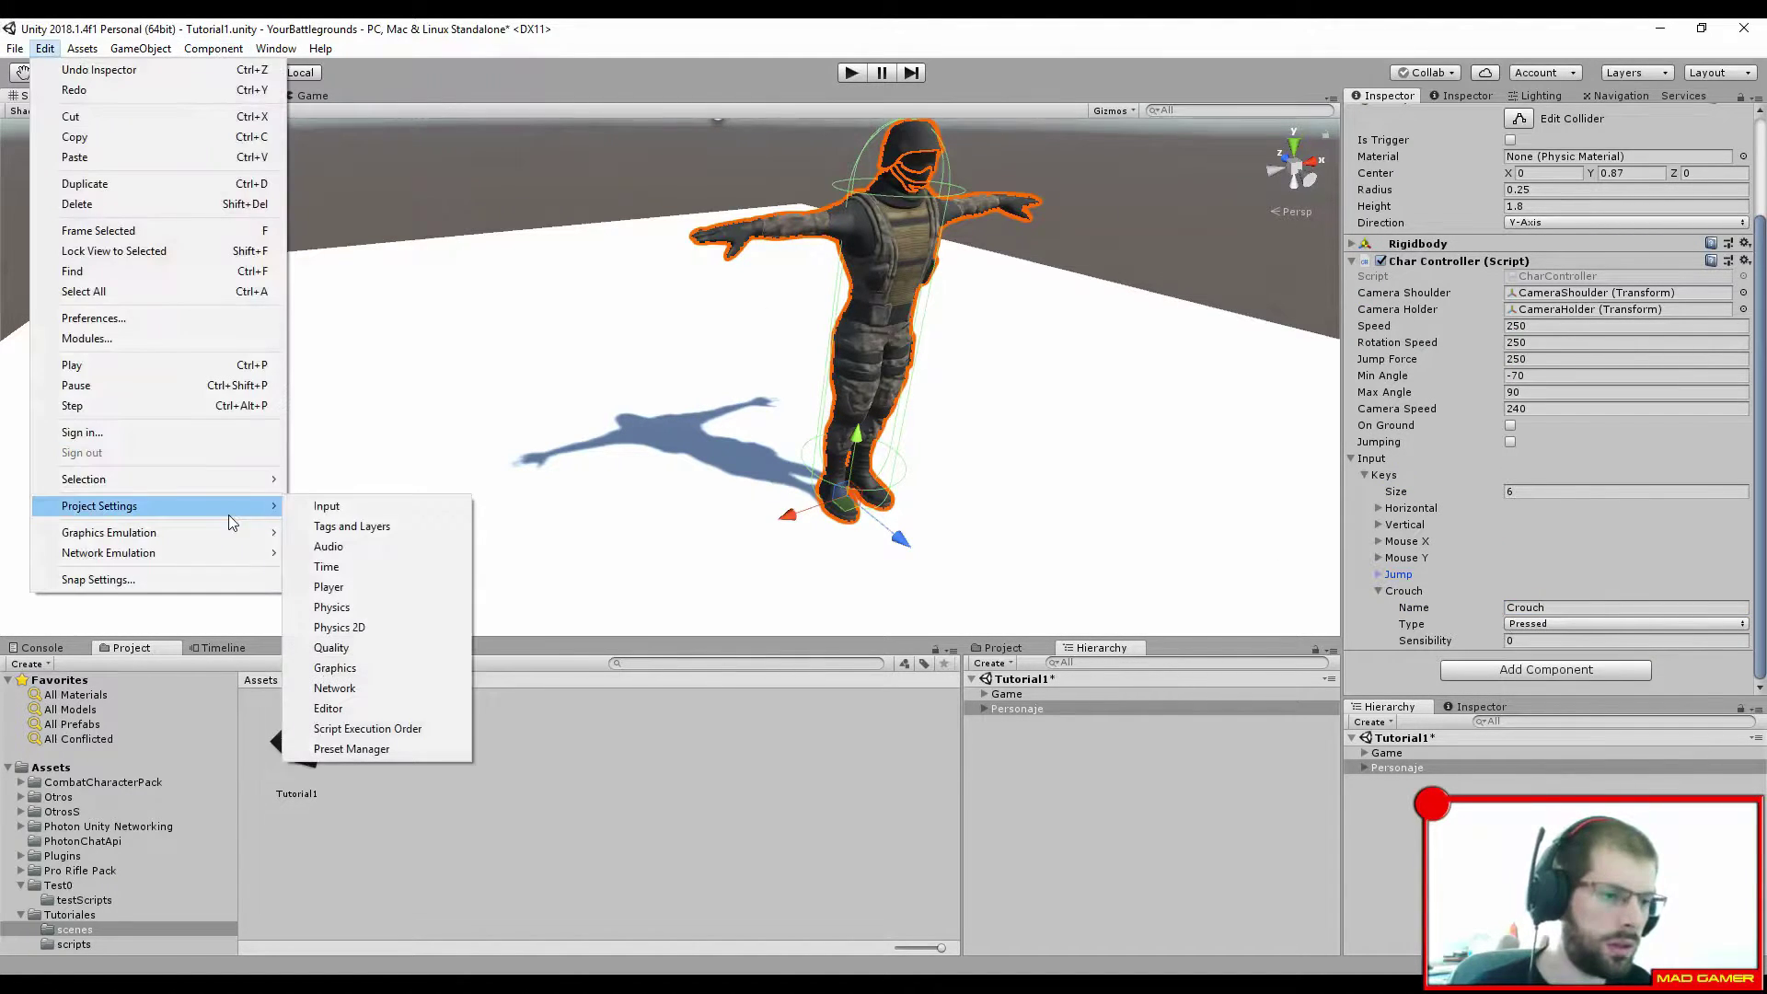
{"action": "left_click", "coordinate": [385, 514]}
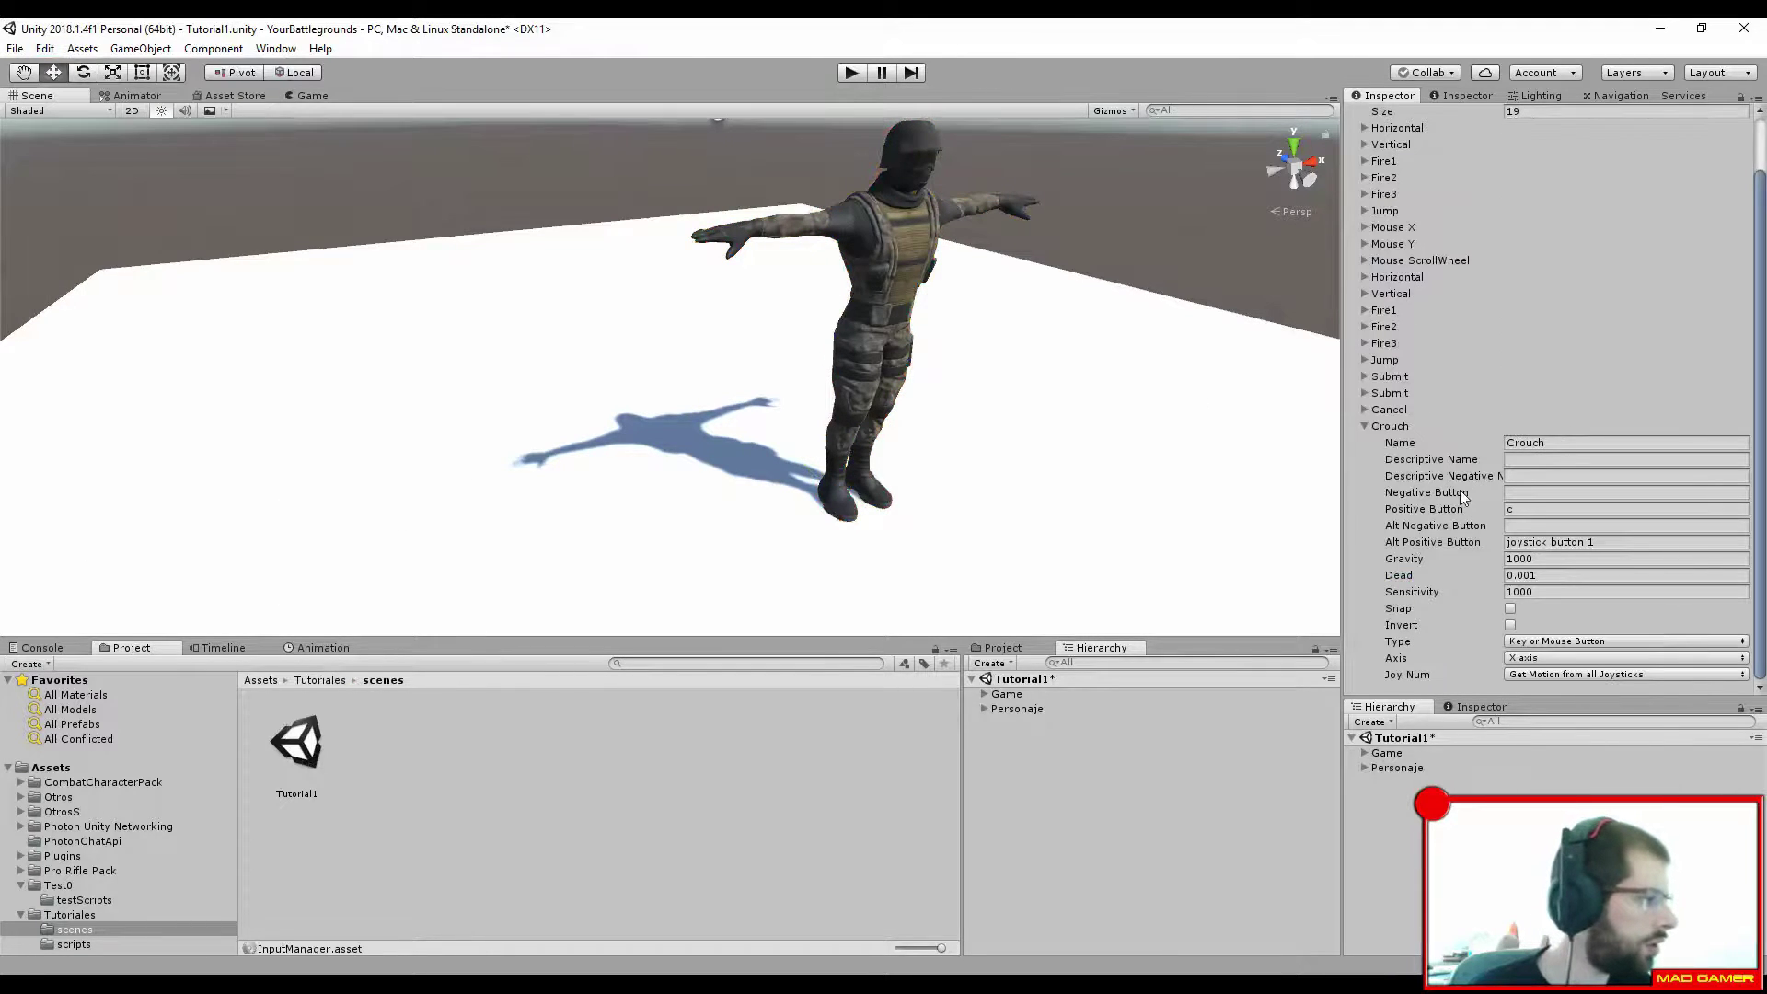
{"action": "scroll", "coordinate": [1362, 437], "scroll_direction": "up", "scroll_amount": 3}
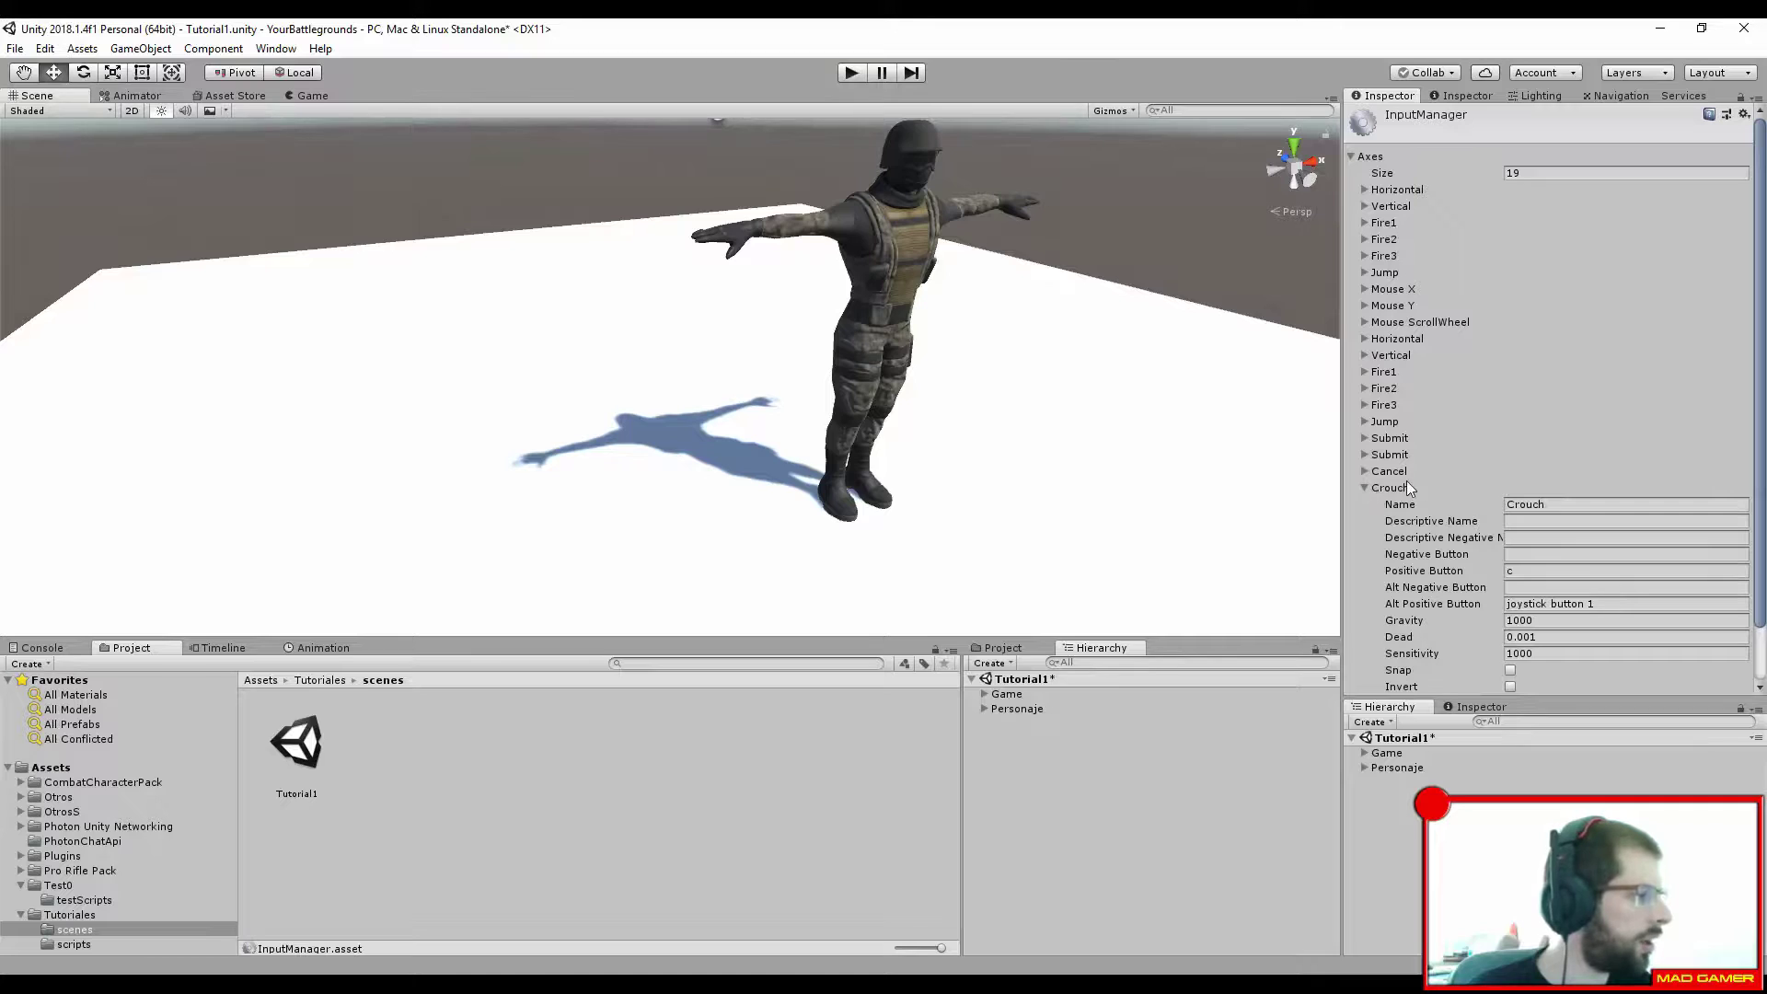
{"action": "scroll", "coordinate": [1409, 478], "scroll_direction": "down", "scroll_amount": 3}
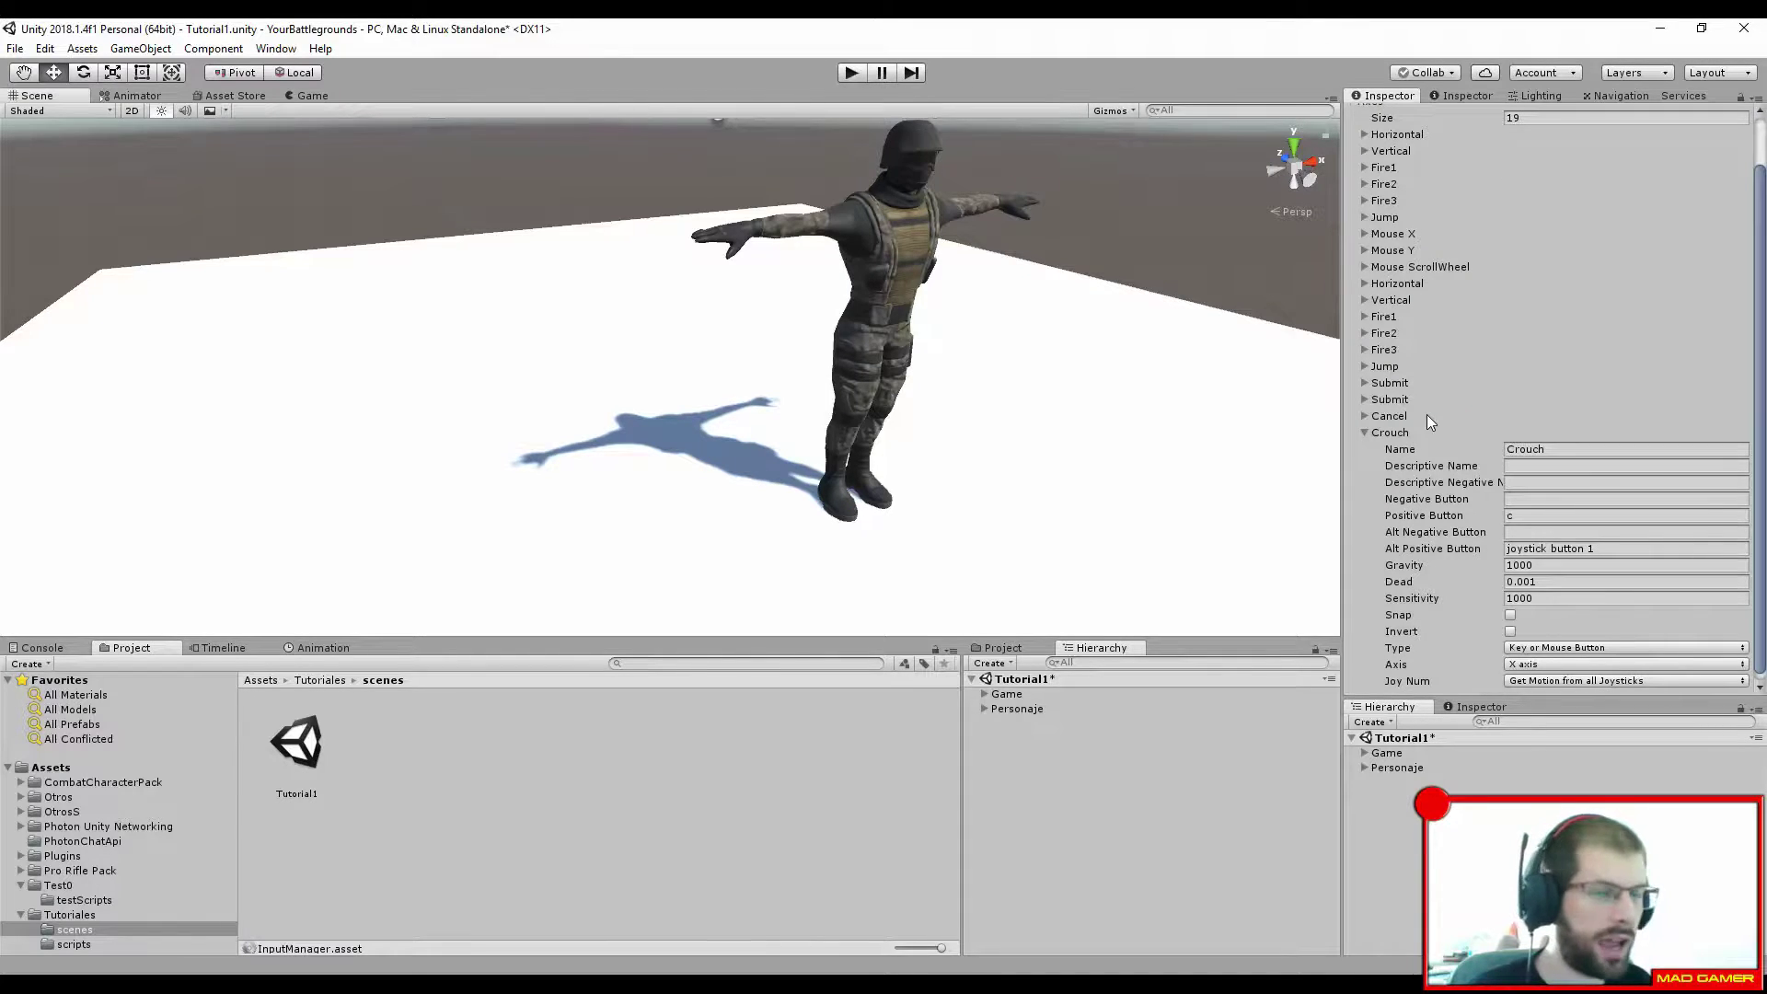
{"action": "left_click", "coordinate": [1524, 519]}
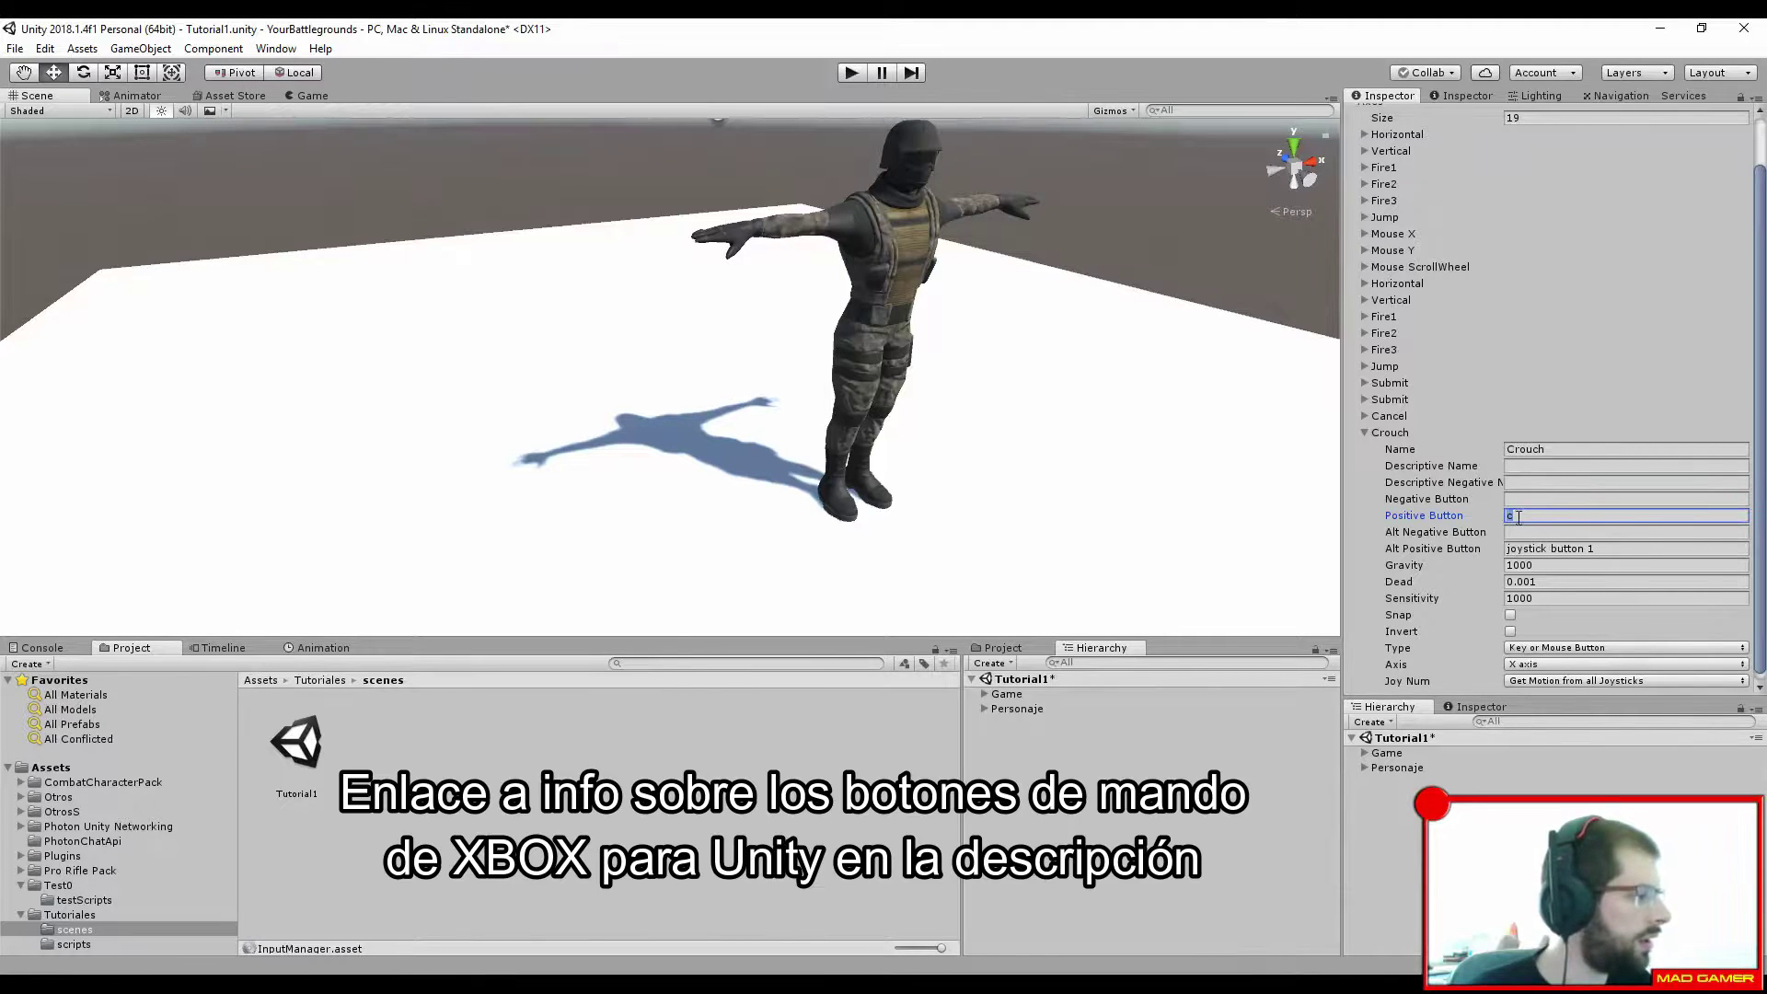
{"action": "left_click", "coordinate": [1609, 548]}
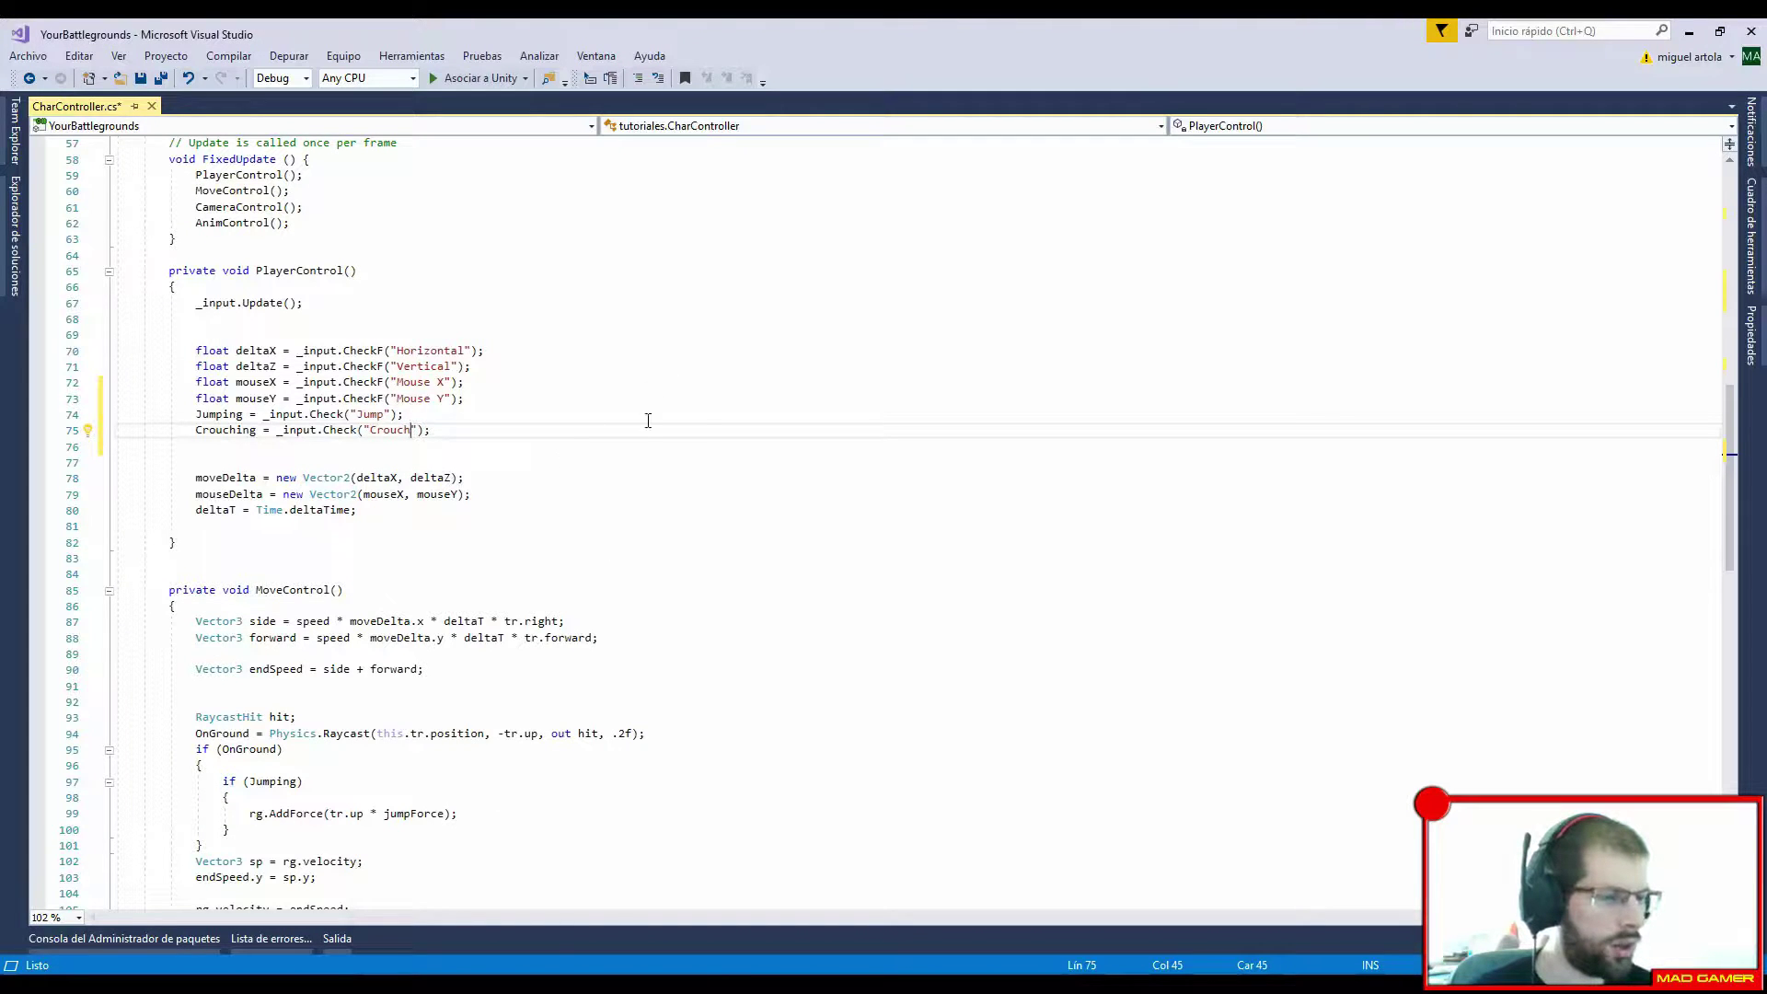
Step: Add if (Crouching) { Crouch = !Crouch; Crouching = false; } above MoveControl's jump check
{"action": "scroll", "coordinate": [469, 571], "scroll_direction": "down", "scroll_amount": 7}
{"action": "left_click", "coordinate": [262, 516]}
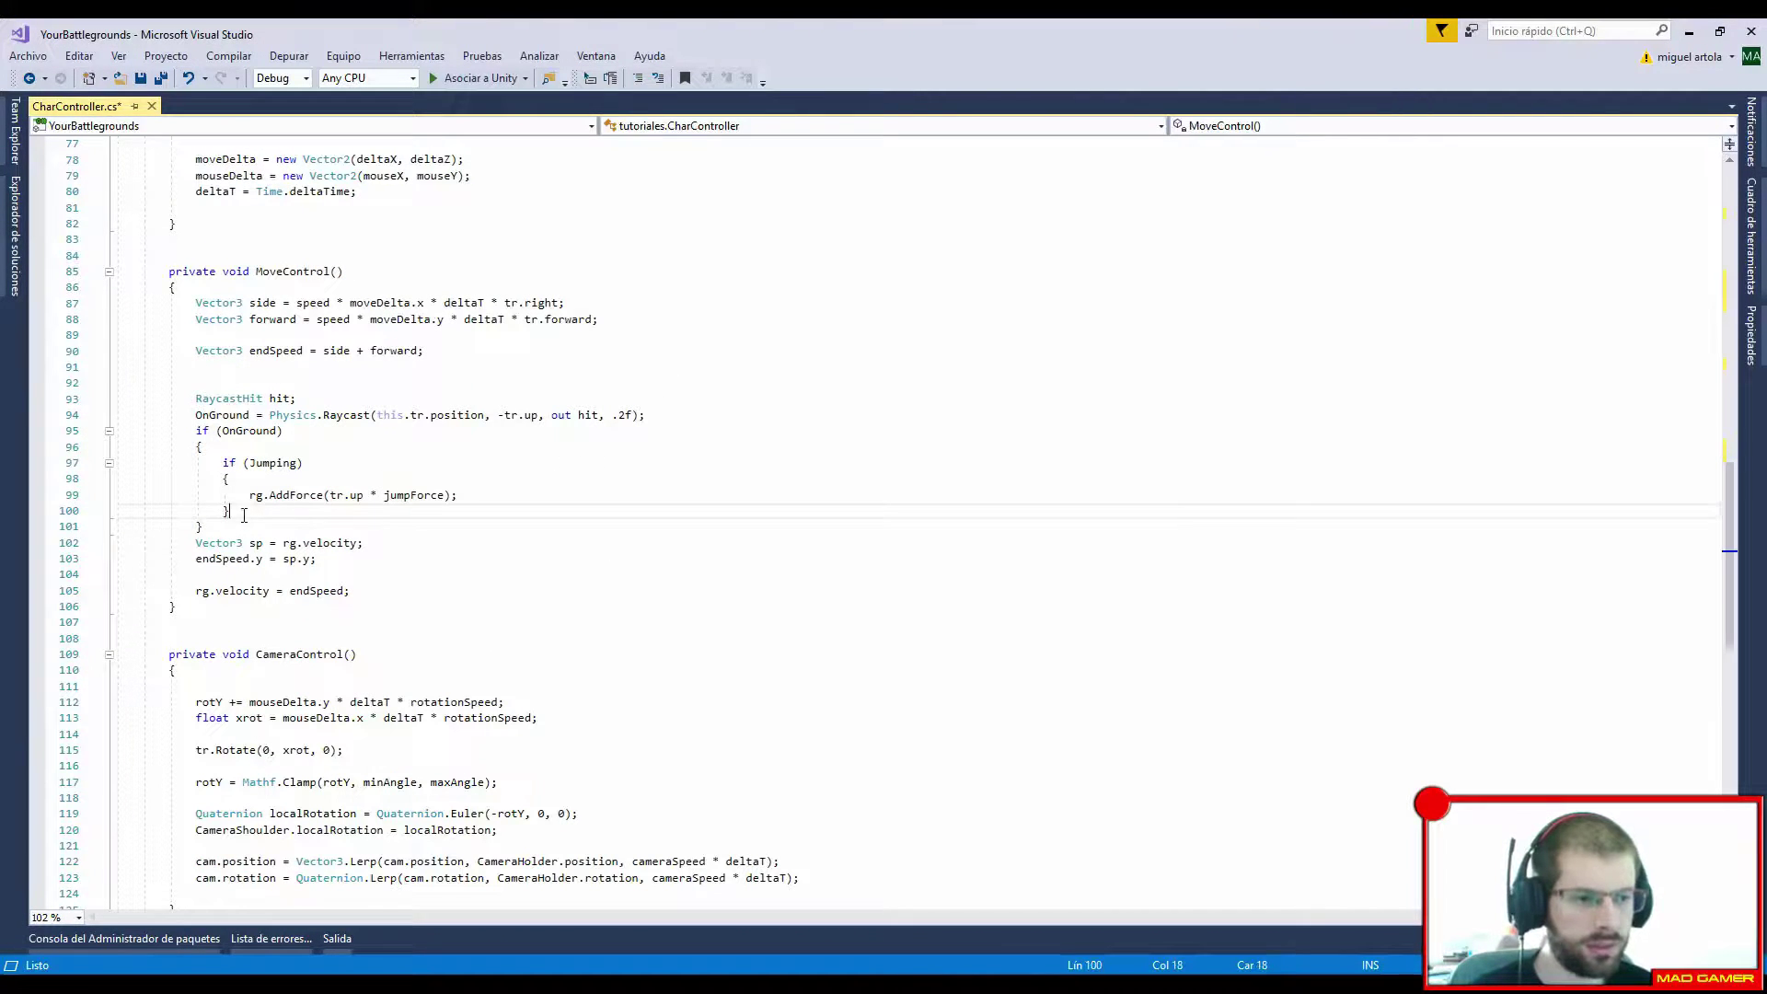
{"action": "left_click", "coordinate": [222, 463]}
{"action": "key", "text": "Return"}
{"action": "key", "text": "Return"}
{"action": "key", "text": "Return"}
{"action": "key", "text": "Up"}
{"action": "key", "text": "Up"}
{"action": "key", "text": "Up"}
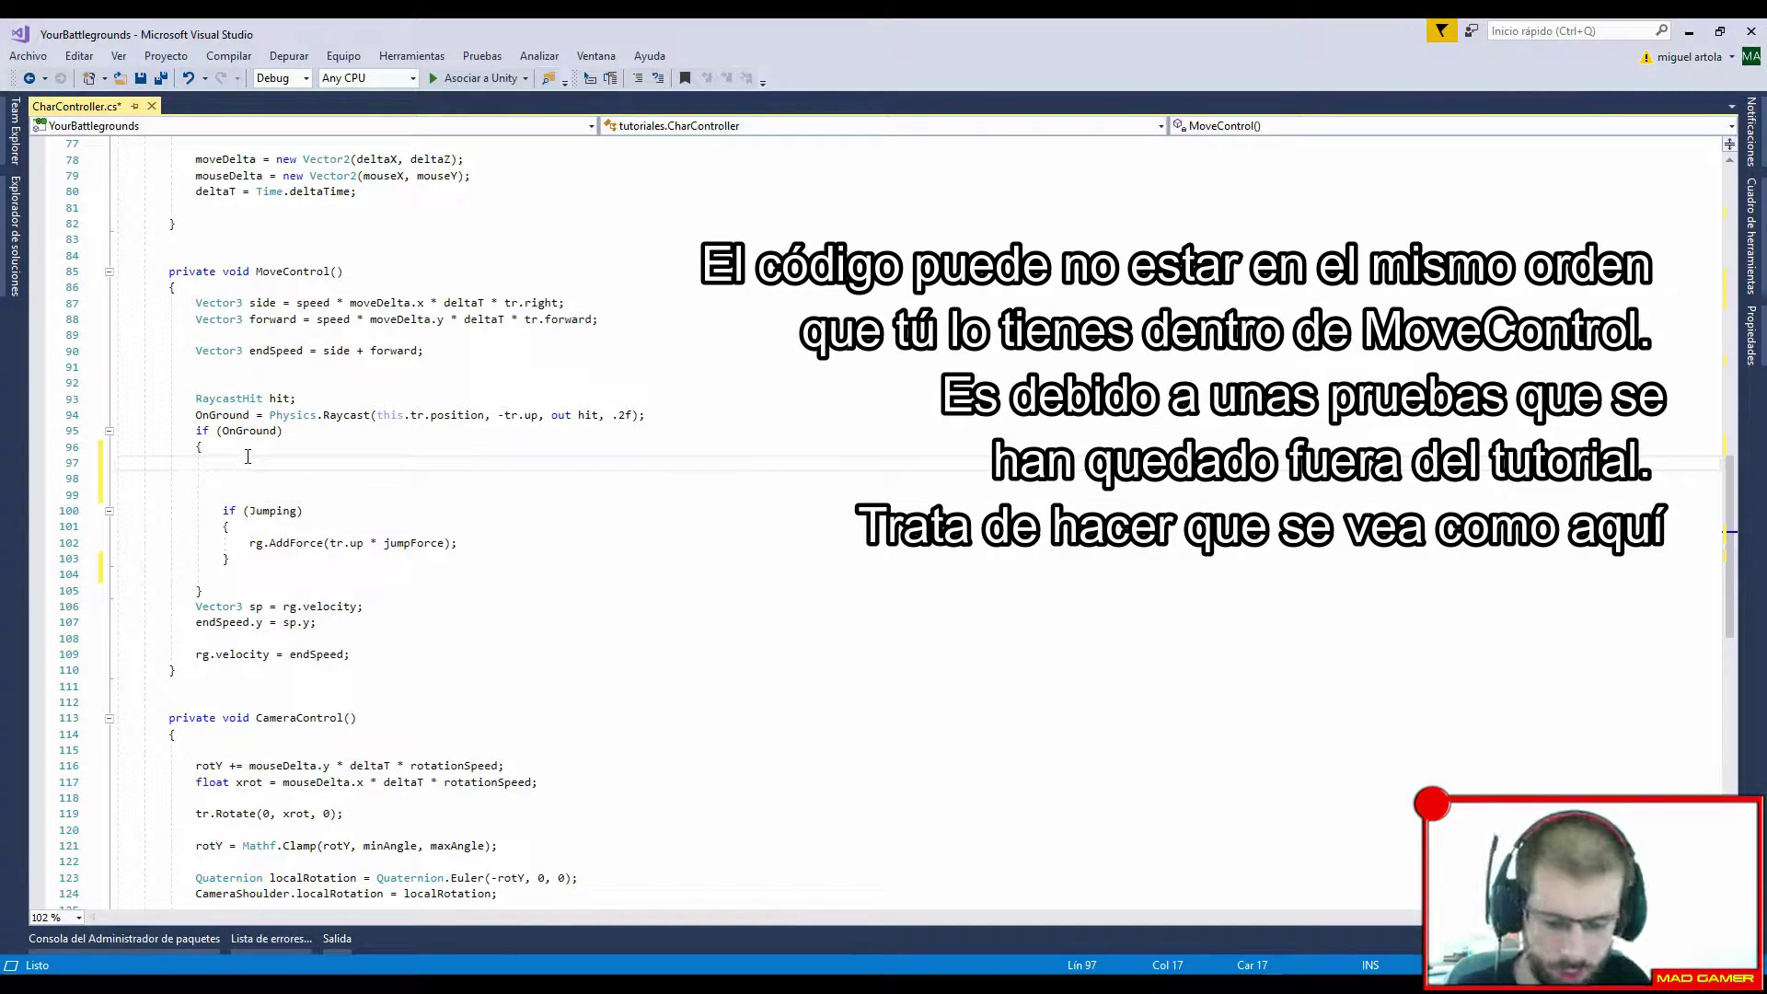
{"action": "type", "text": "if (Crouching"}
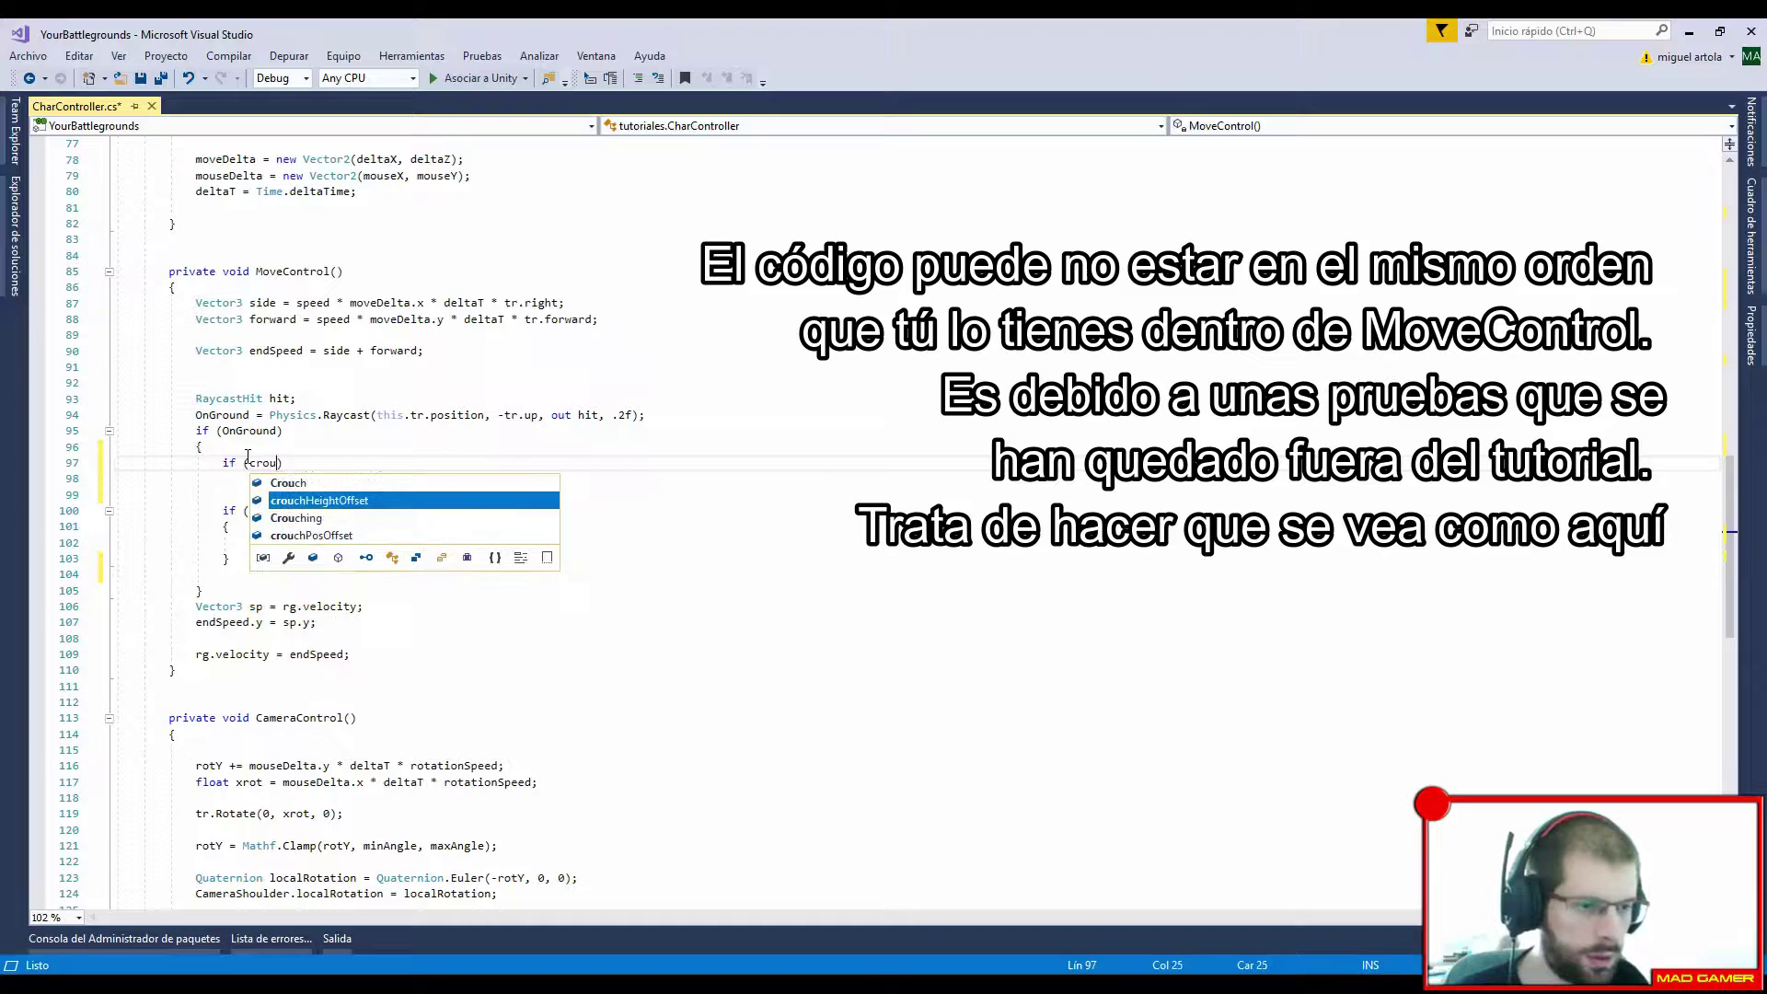
{"action": "type", "text": ") {"}
{"action": "key", "text": "Return"}
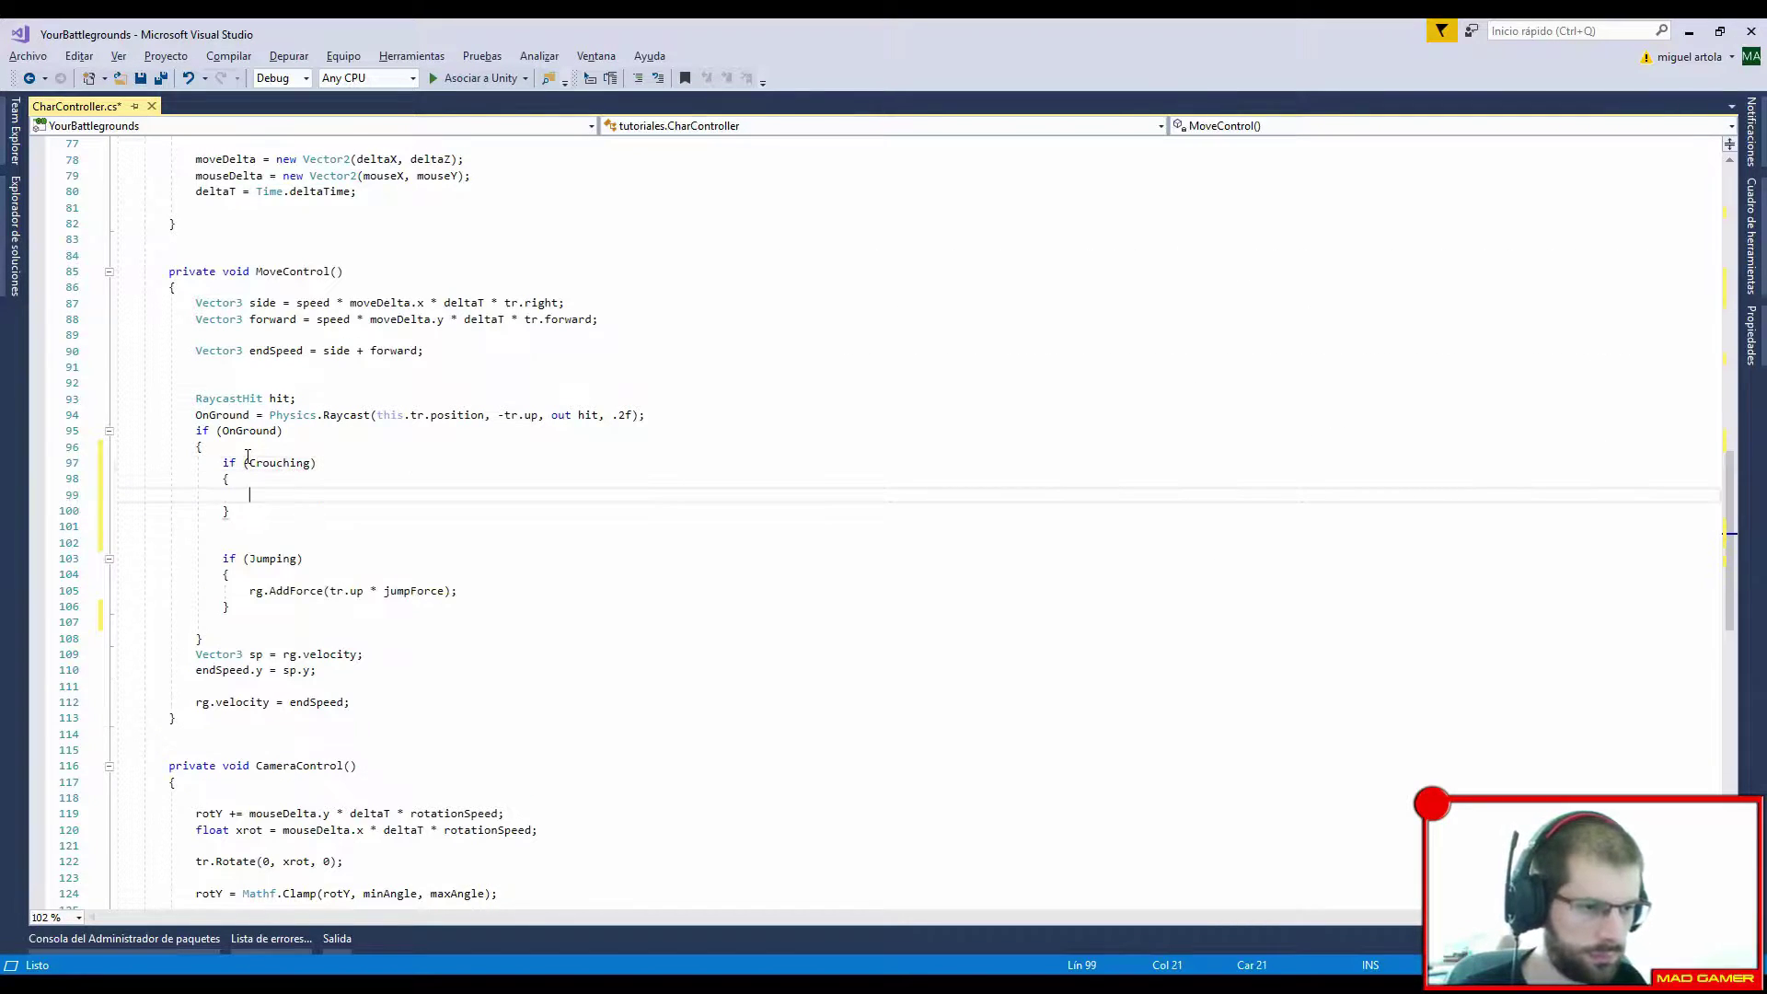
{"action": "type", "text": "Crouch = !Cr"}
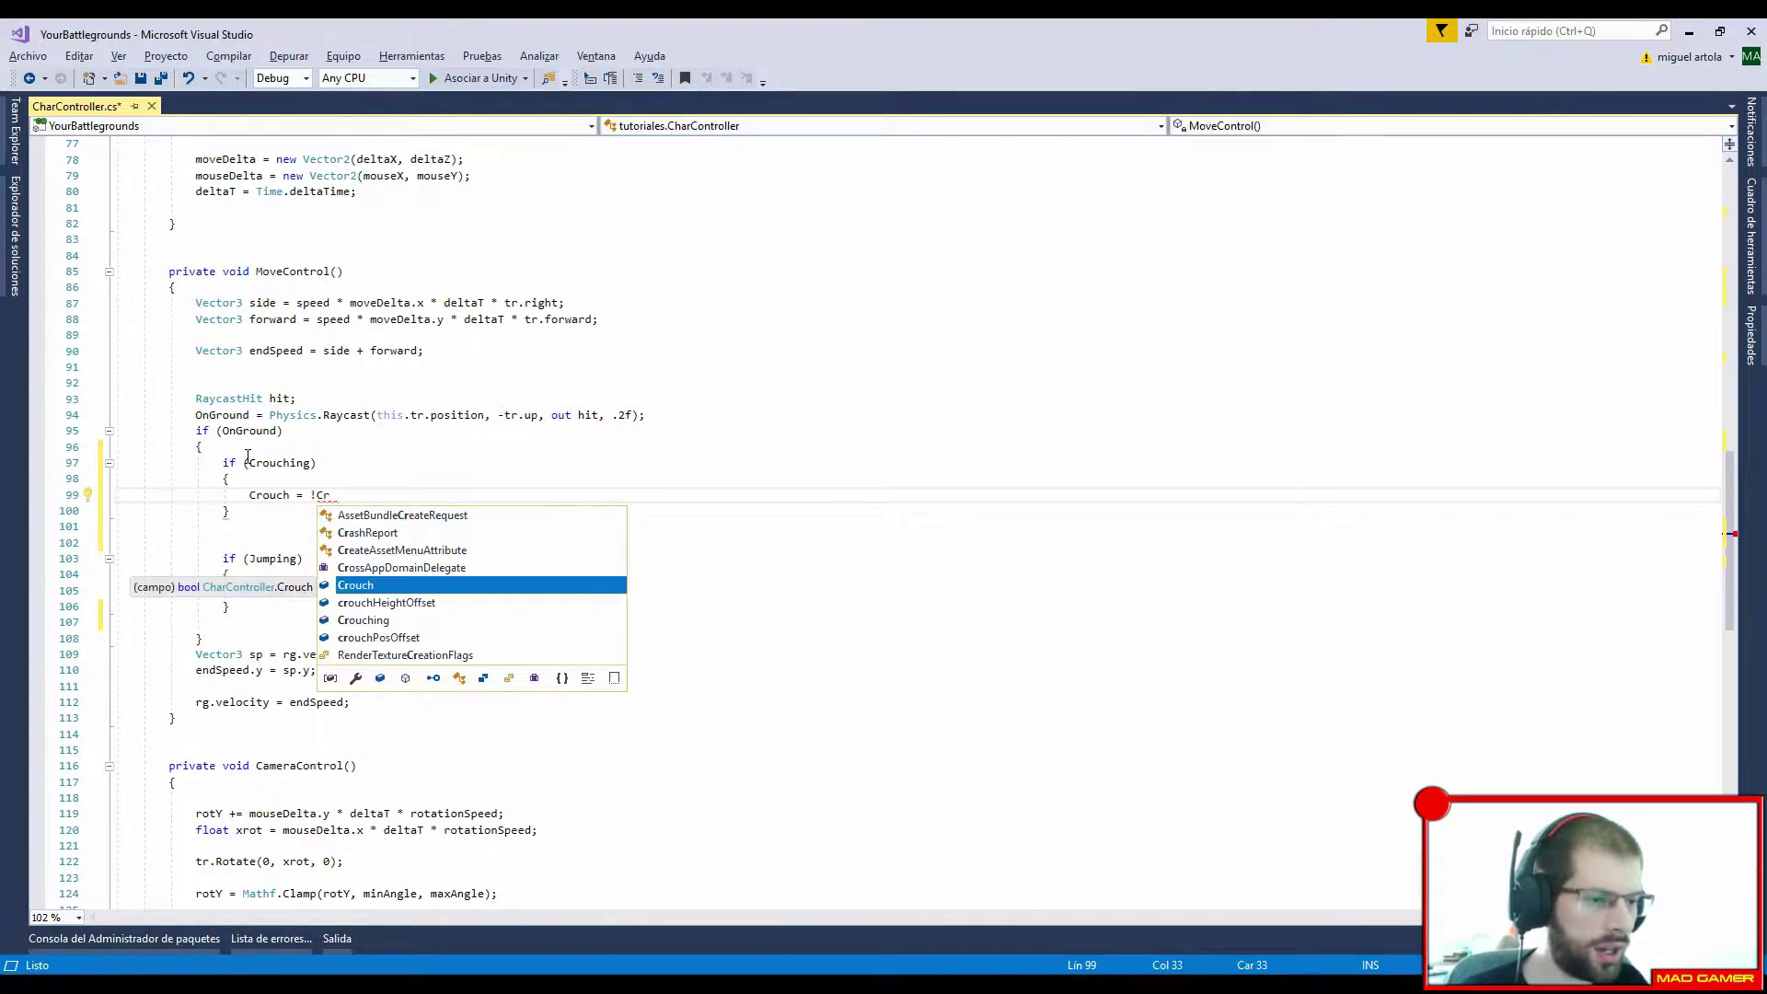
{"action": "key", "text": "Tab"}
{"action": "type", "text": ";"}
{"action": "key", "text": "Return"}
{"action": "type", "text": "Cr"}
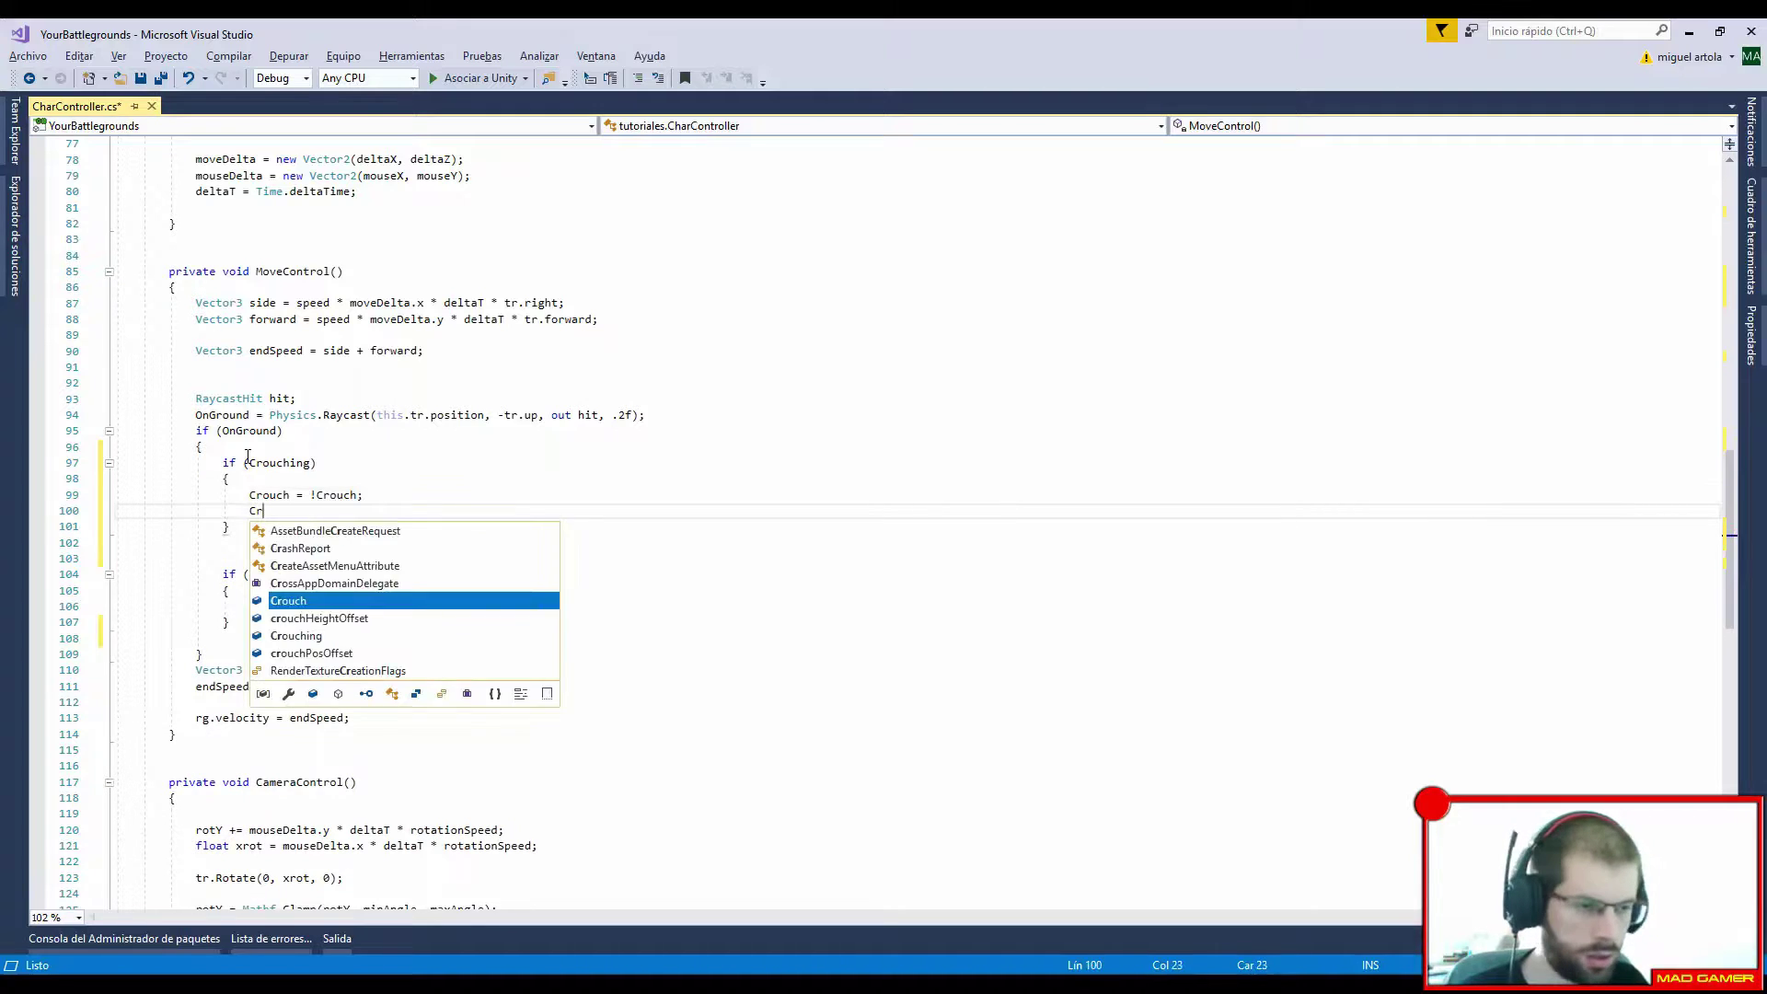
{"action": "type", "text": "ouching = false;"}
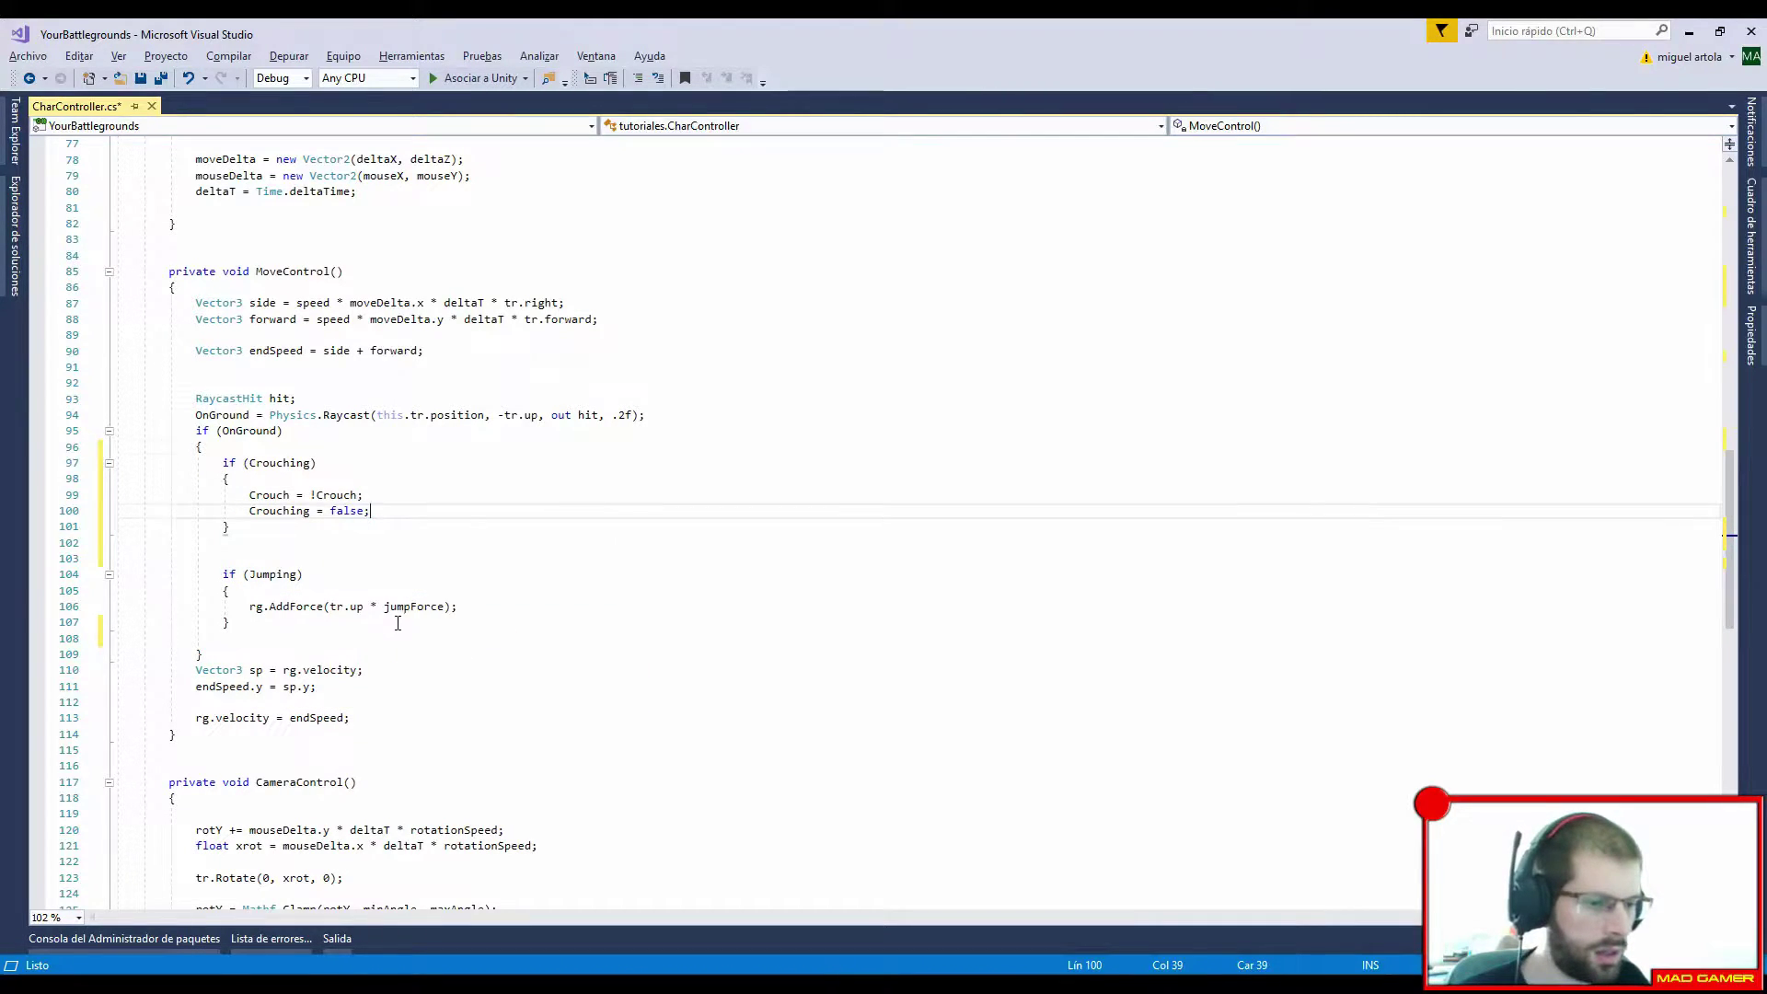
Step: Start a public void Jump() method below MoveControl
{"action": "scroll", "coordinate": [397, 623], "scroll_direction": "down", "scroll_amount": 4}
{"action": "left_click", "coordinate": [325, 544]}
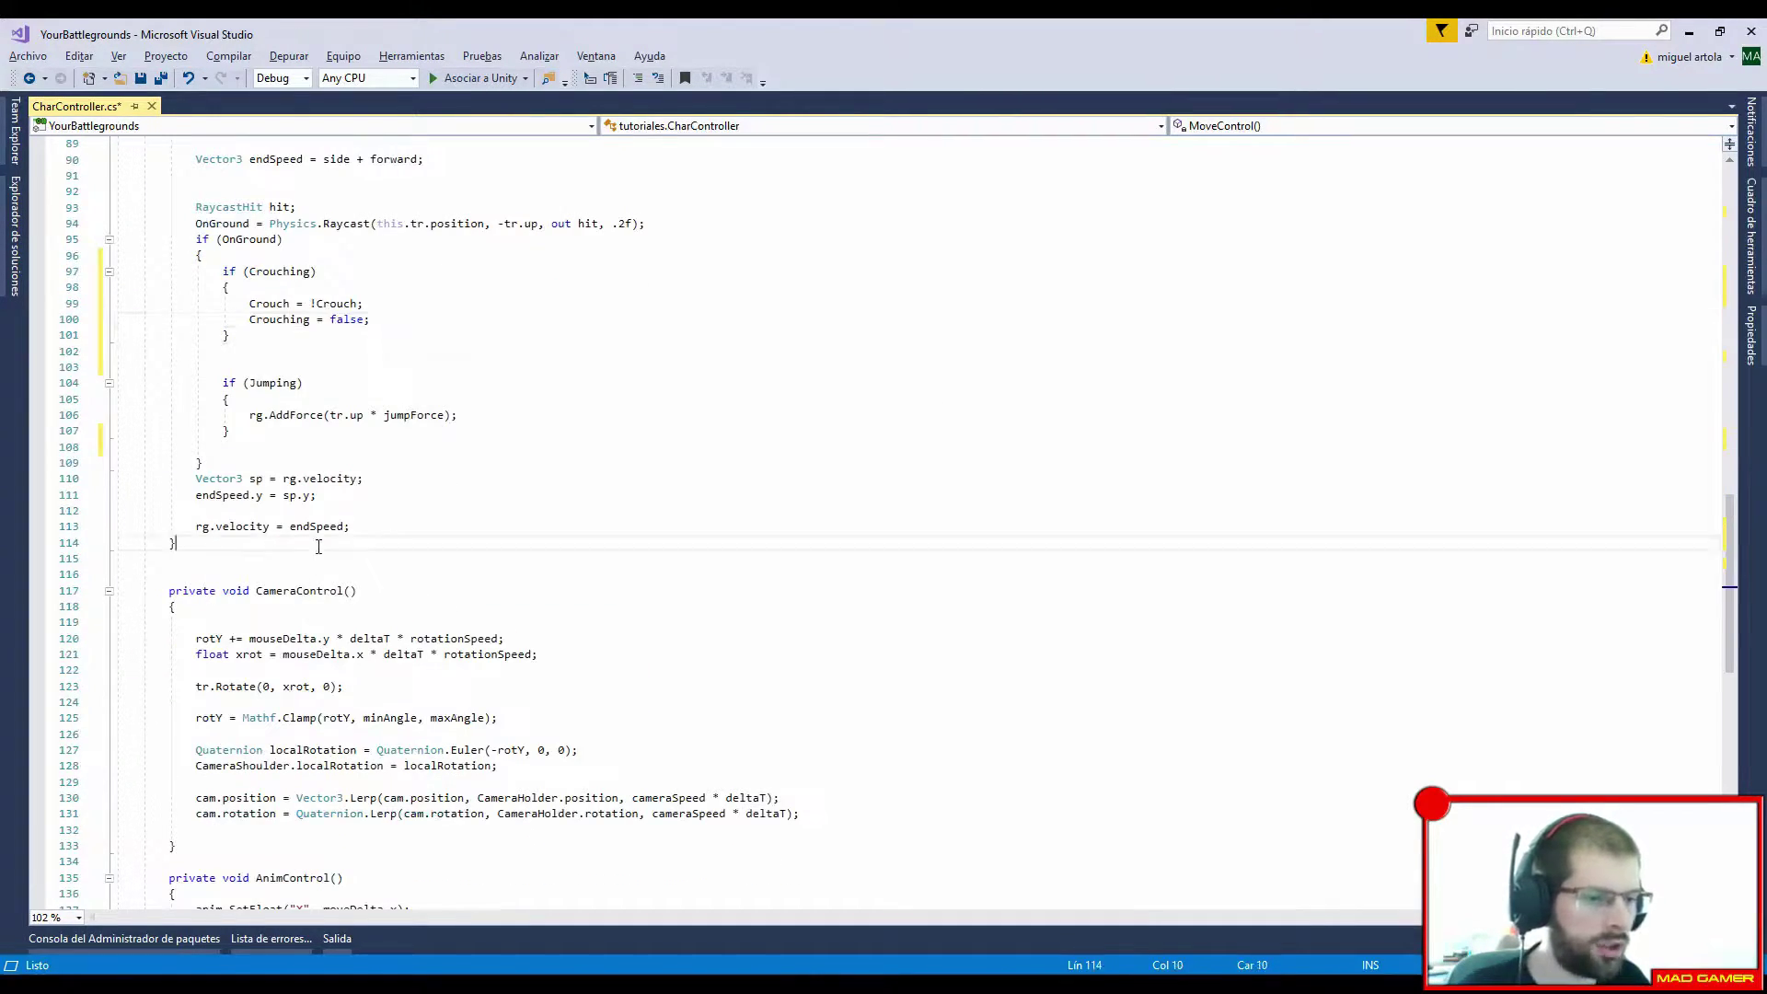
{"action": "key", "text": "Return"}
{"action": "key", "text": "Return"}
{"action": "key", "text": "Return"}
{"action": "type", "text": "pub"}
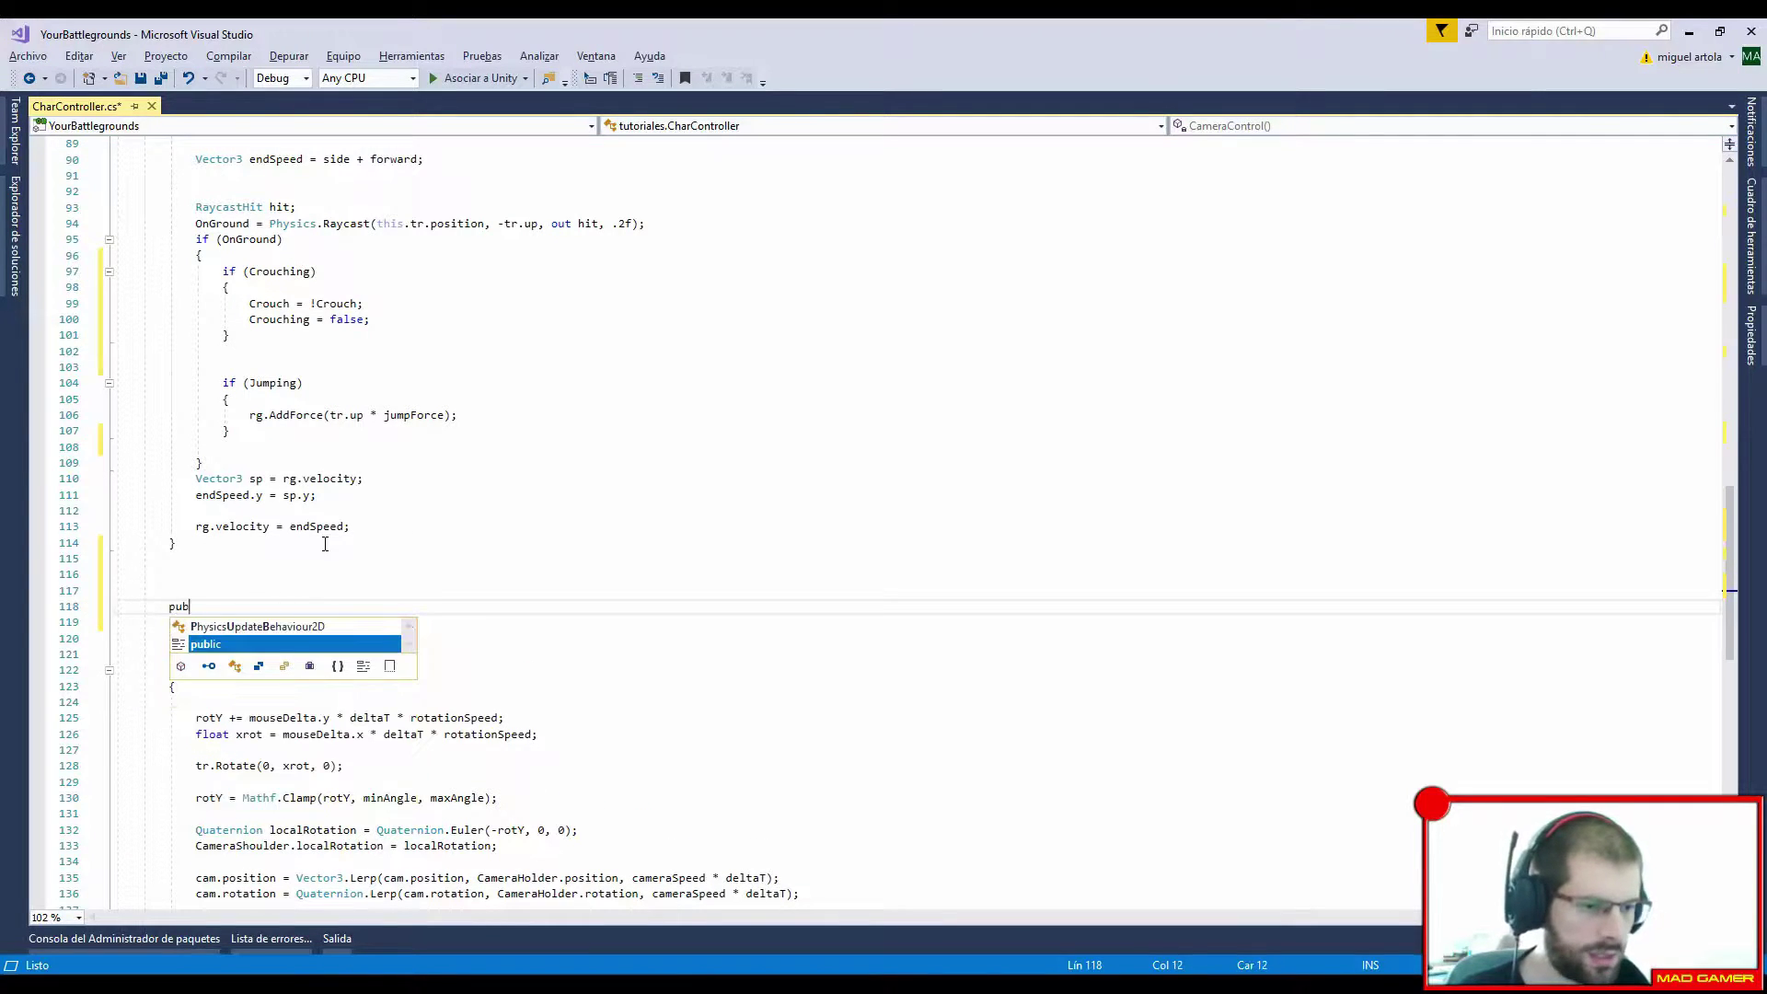
{"action": "type", "text": "lic void Ju"}
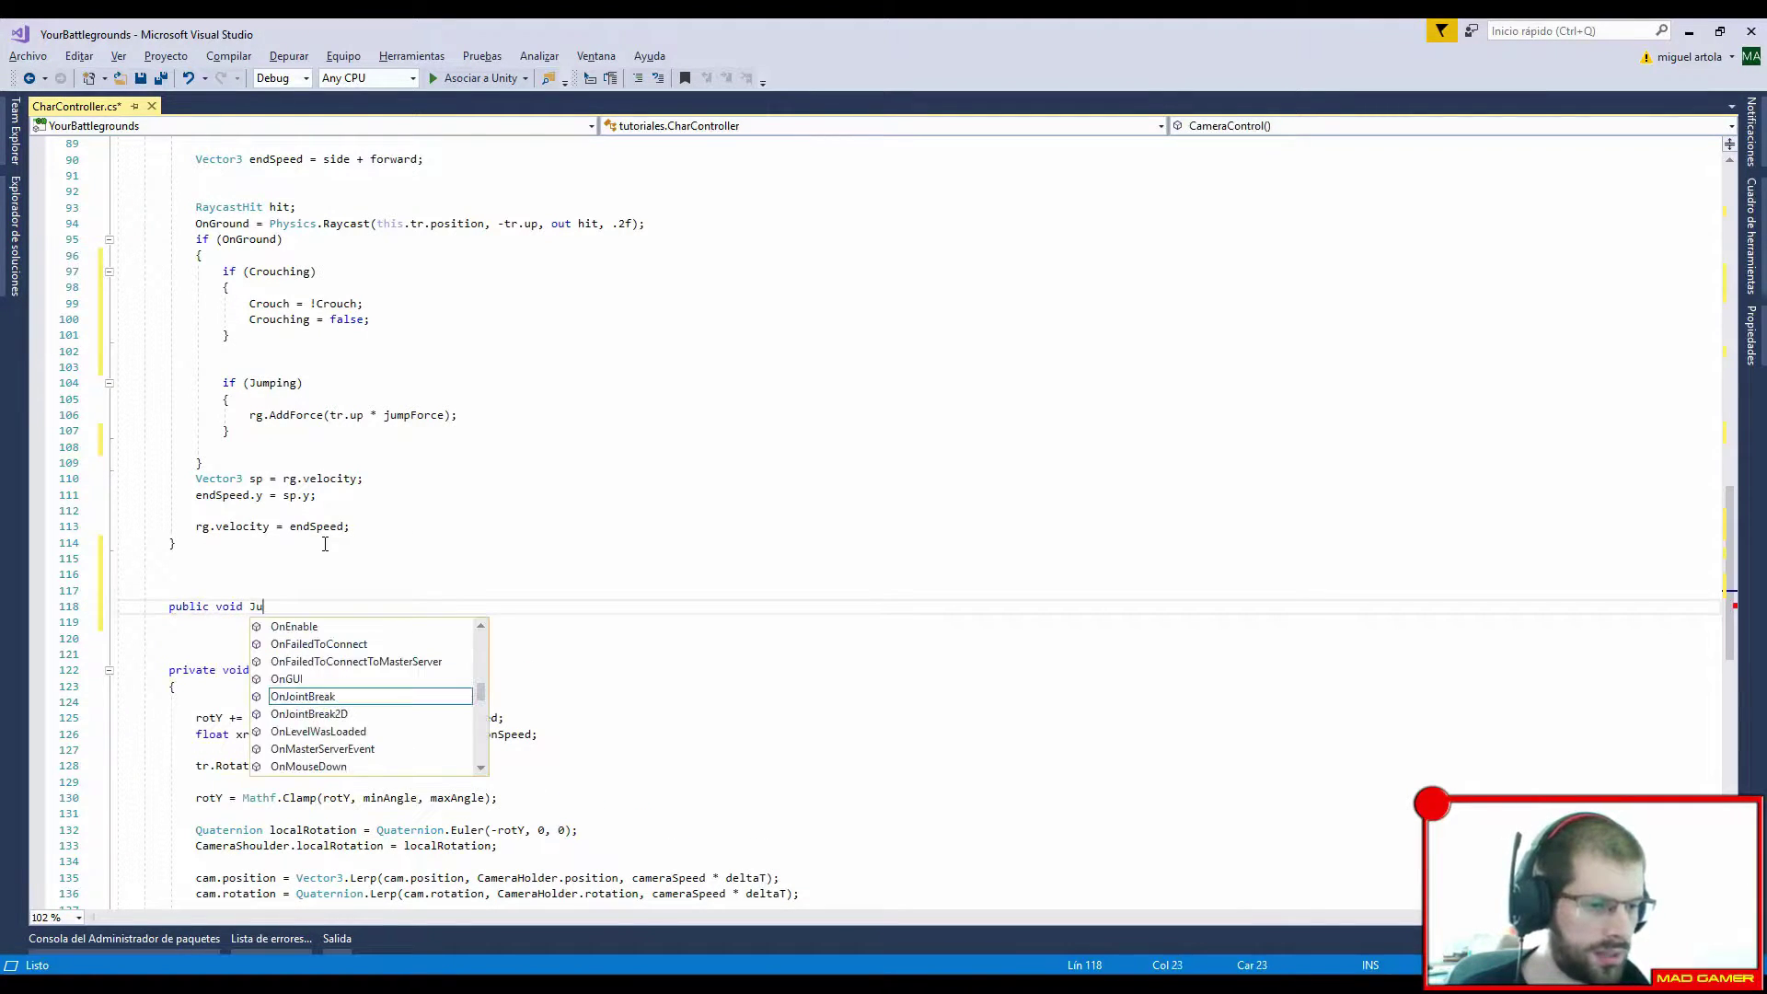
{"action": "type", "text": "mp()"}
Step: Move rg.AddForce(tr.up * jumpForce); into the body of Jump()
{"action": "key", "text": "Return"}
{"action": "type", "text": "{"}
{"action": "key", "text": "Return"}
{"action": "left_click_drag", "start_coordinate": [512, 415], "coordinate": [507, 394]}
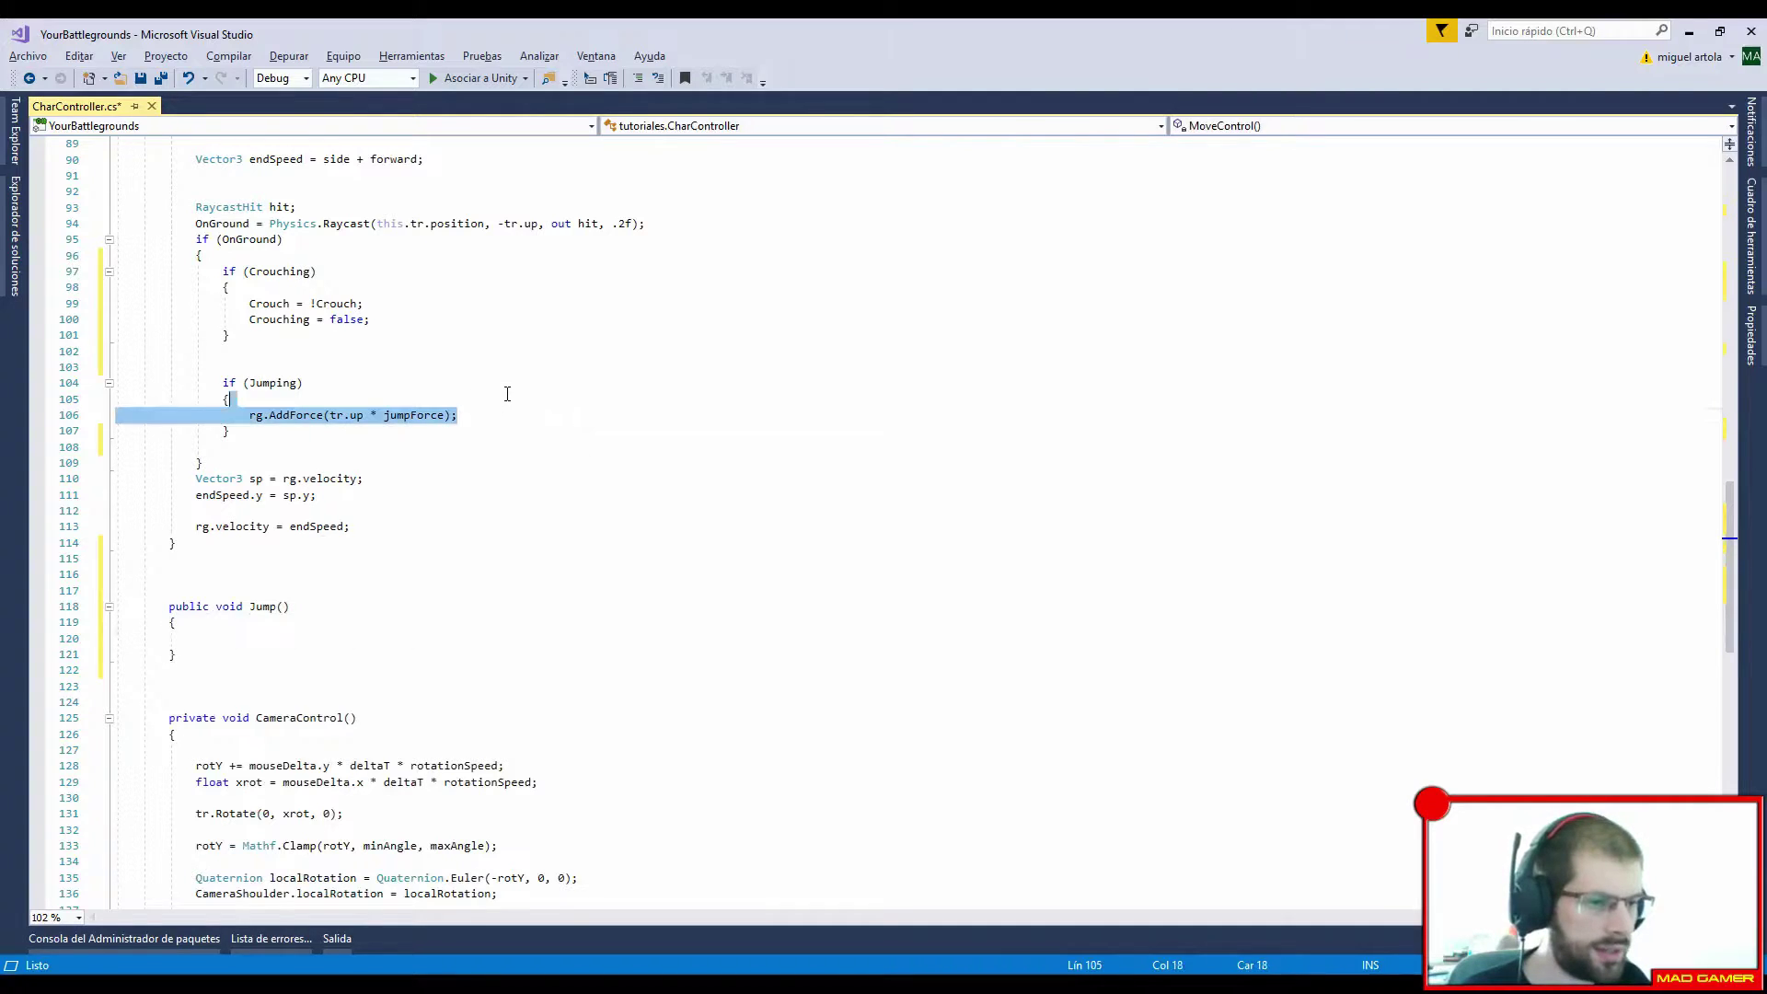
{"action": "left_click_drag", "start_coordinate": [257, 406], "coordinate": [221, 626]}
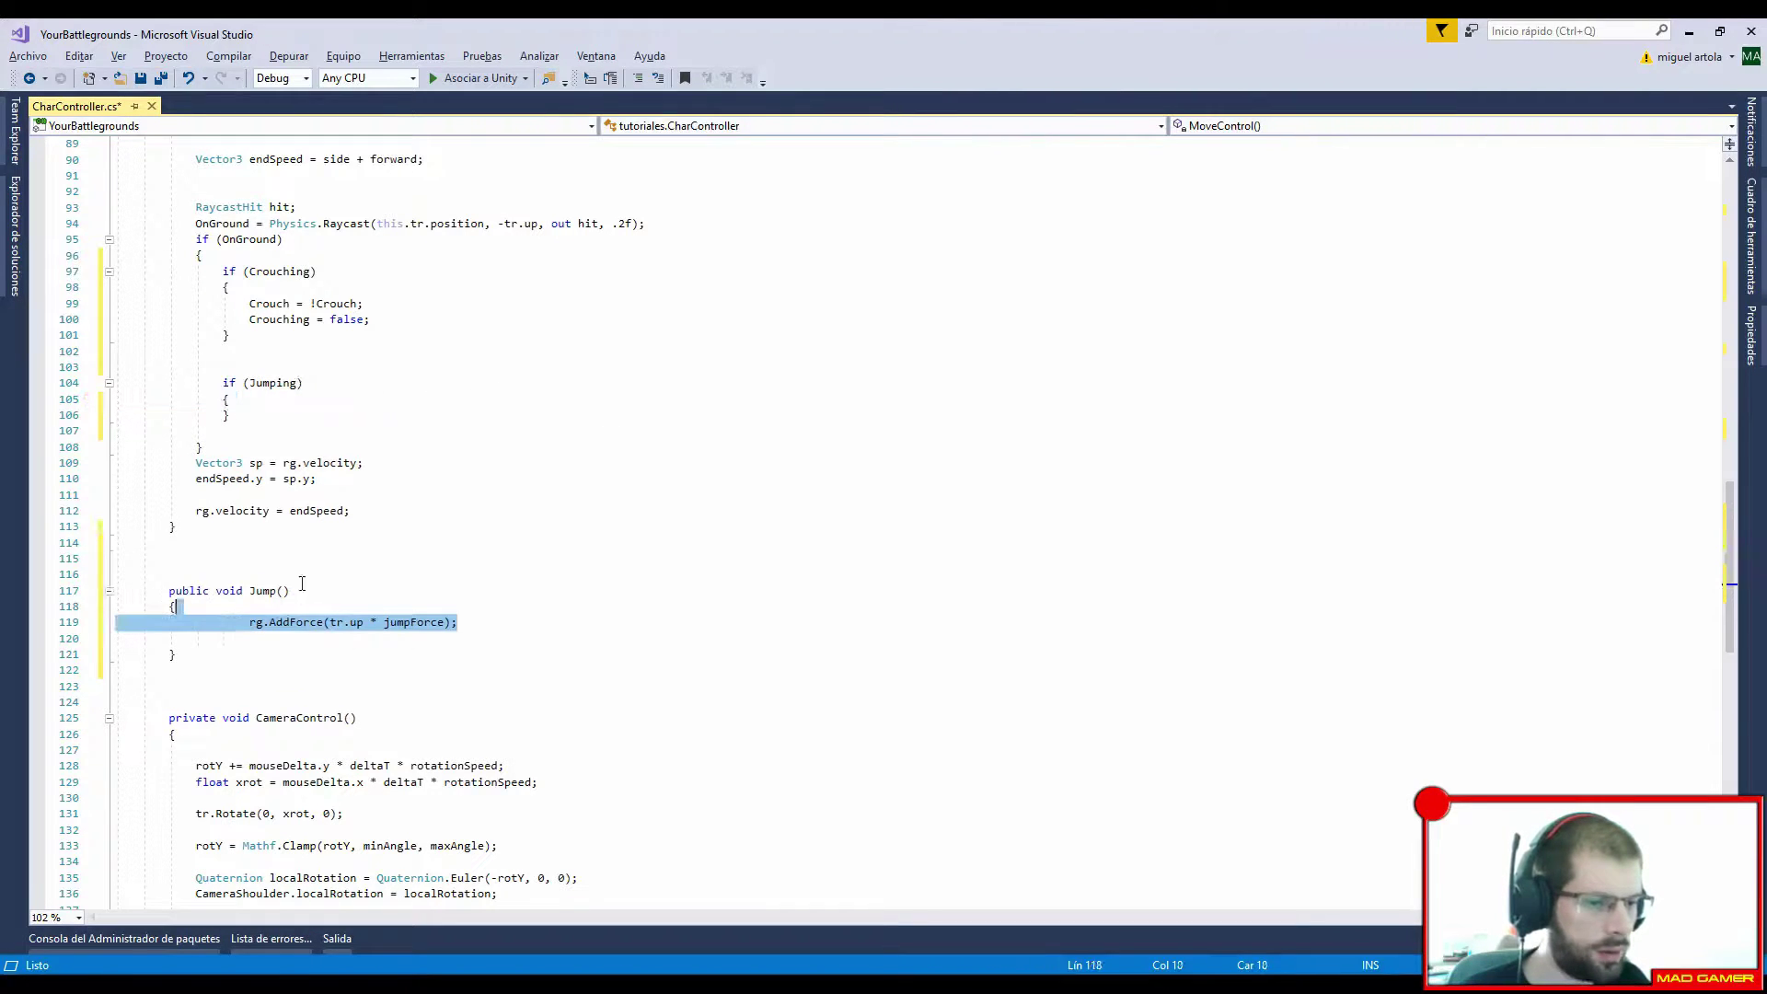
{"action": "left_click", "coordinate": [291, 590]}
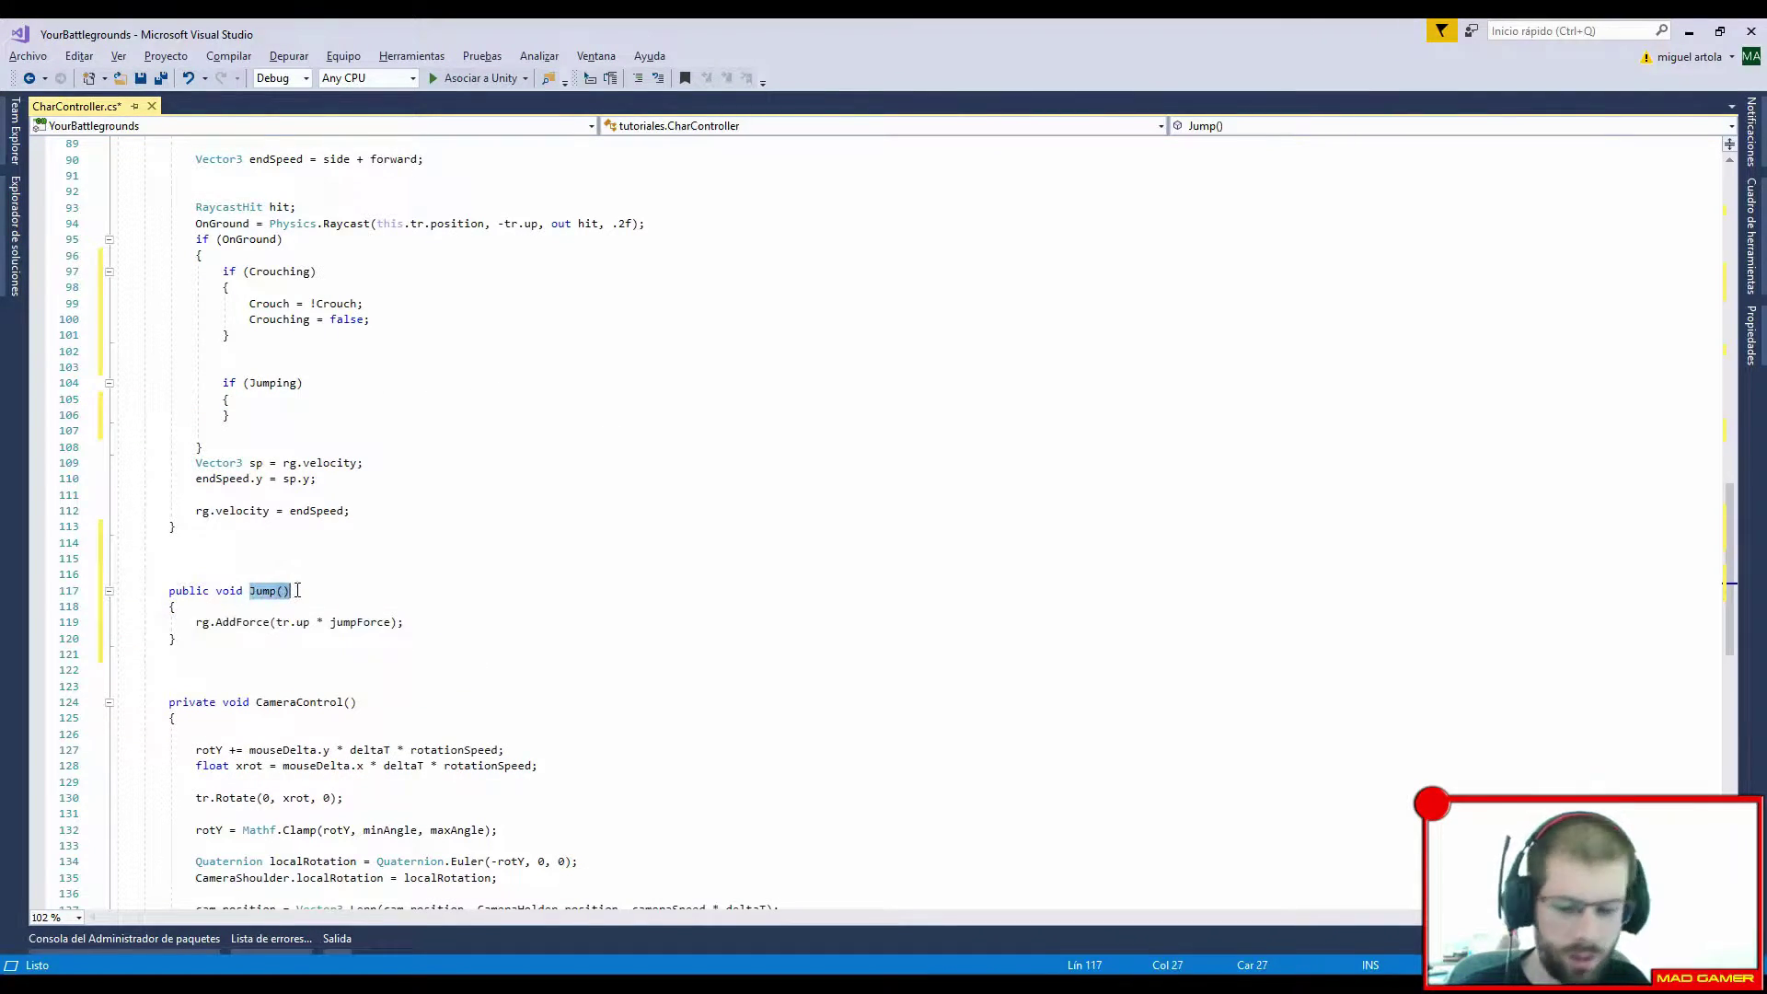
Step: Replace the if (Jumping) block's empty braces with a Jump(); call
{"action": "key", "text": "ctrl+c"}
{"action": "left_click_drag", "start_coordinate": [230, 415], "coordinate": [115, 399]}
{"action": "key", "text": "ctrl+v"}
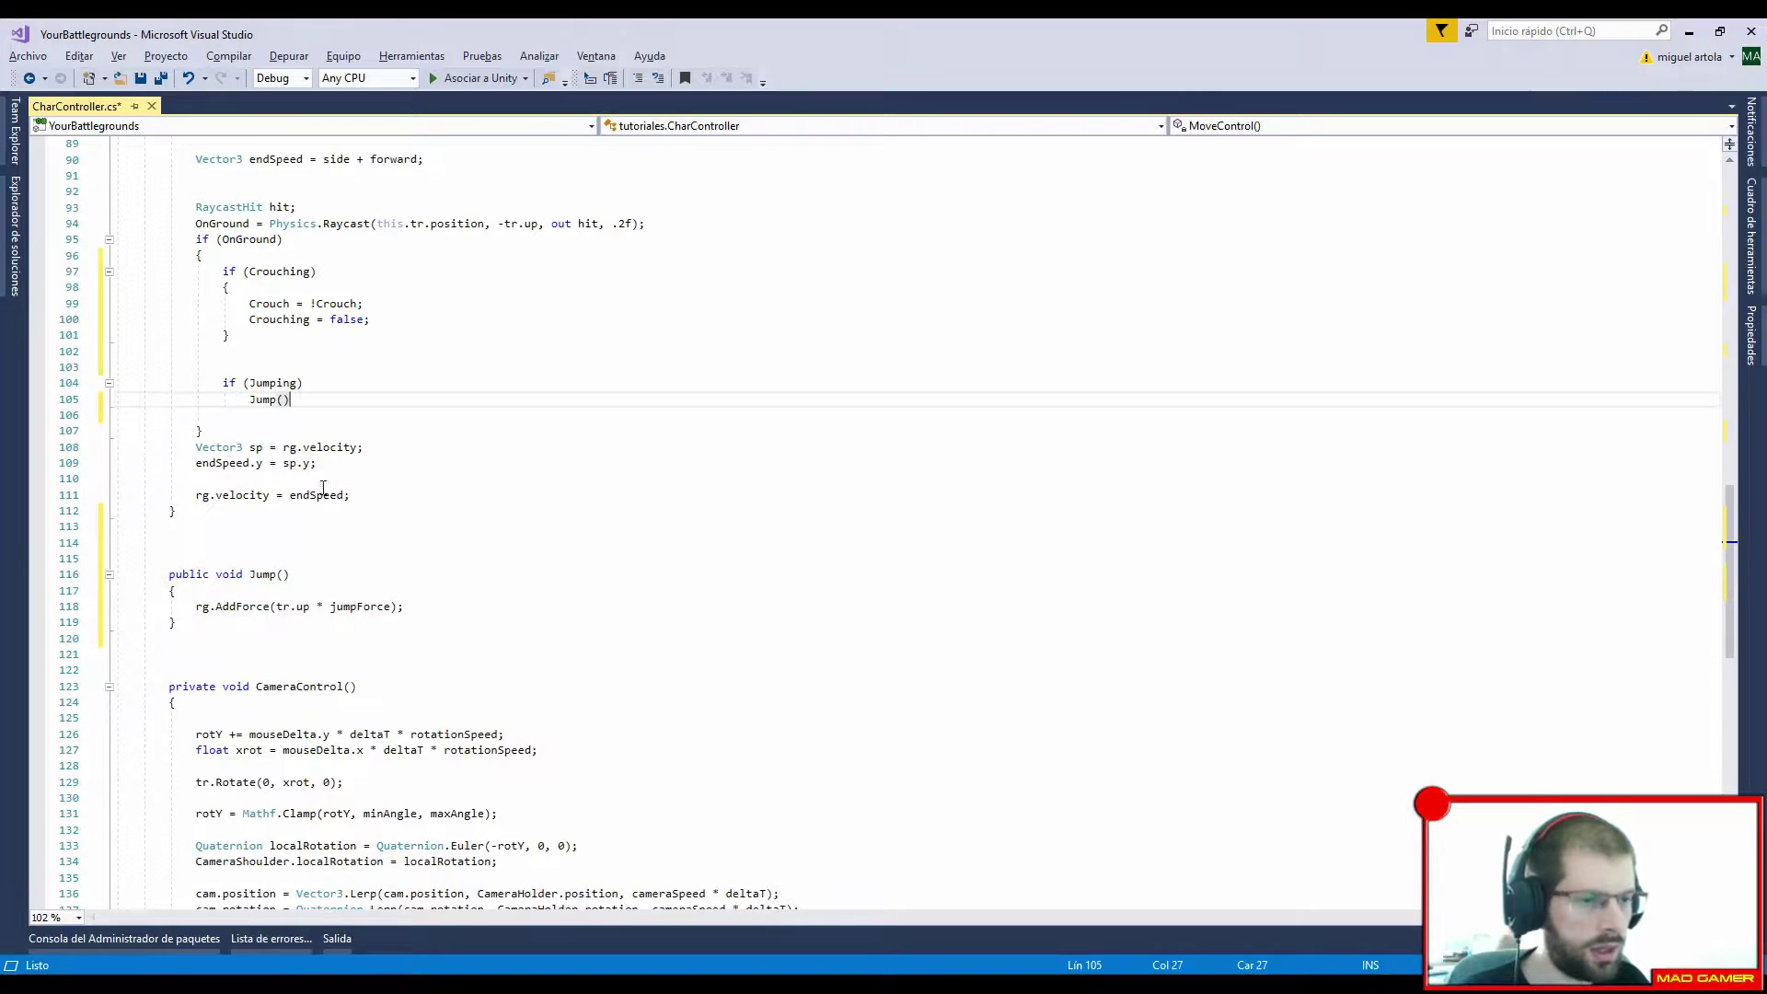
{"action": "type", "text": ";"}
Step: Insert a new line below Jump() for another method
{"action": "left_click_drag", "start_coordinate": [174, 642], "coordinate": [184, 559]}
{"action": "left_click", "coordinate": [184, 559]}
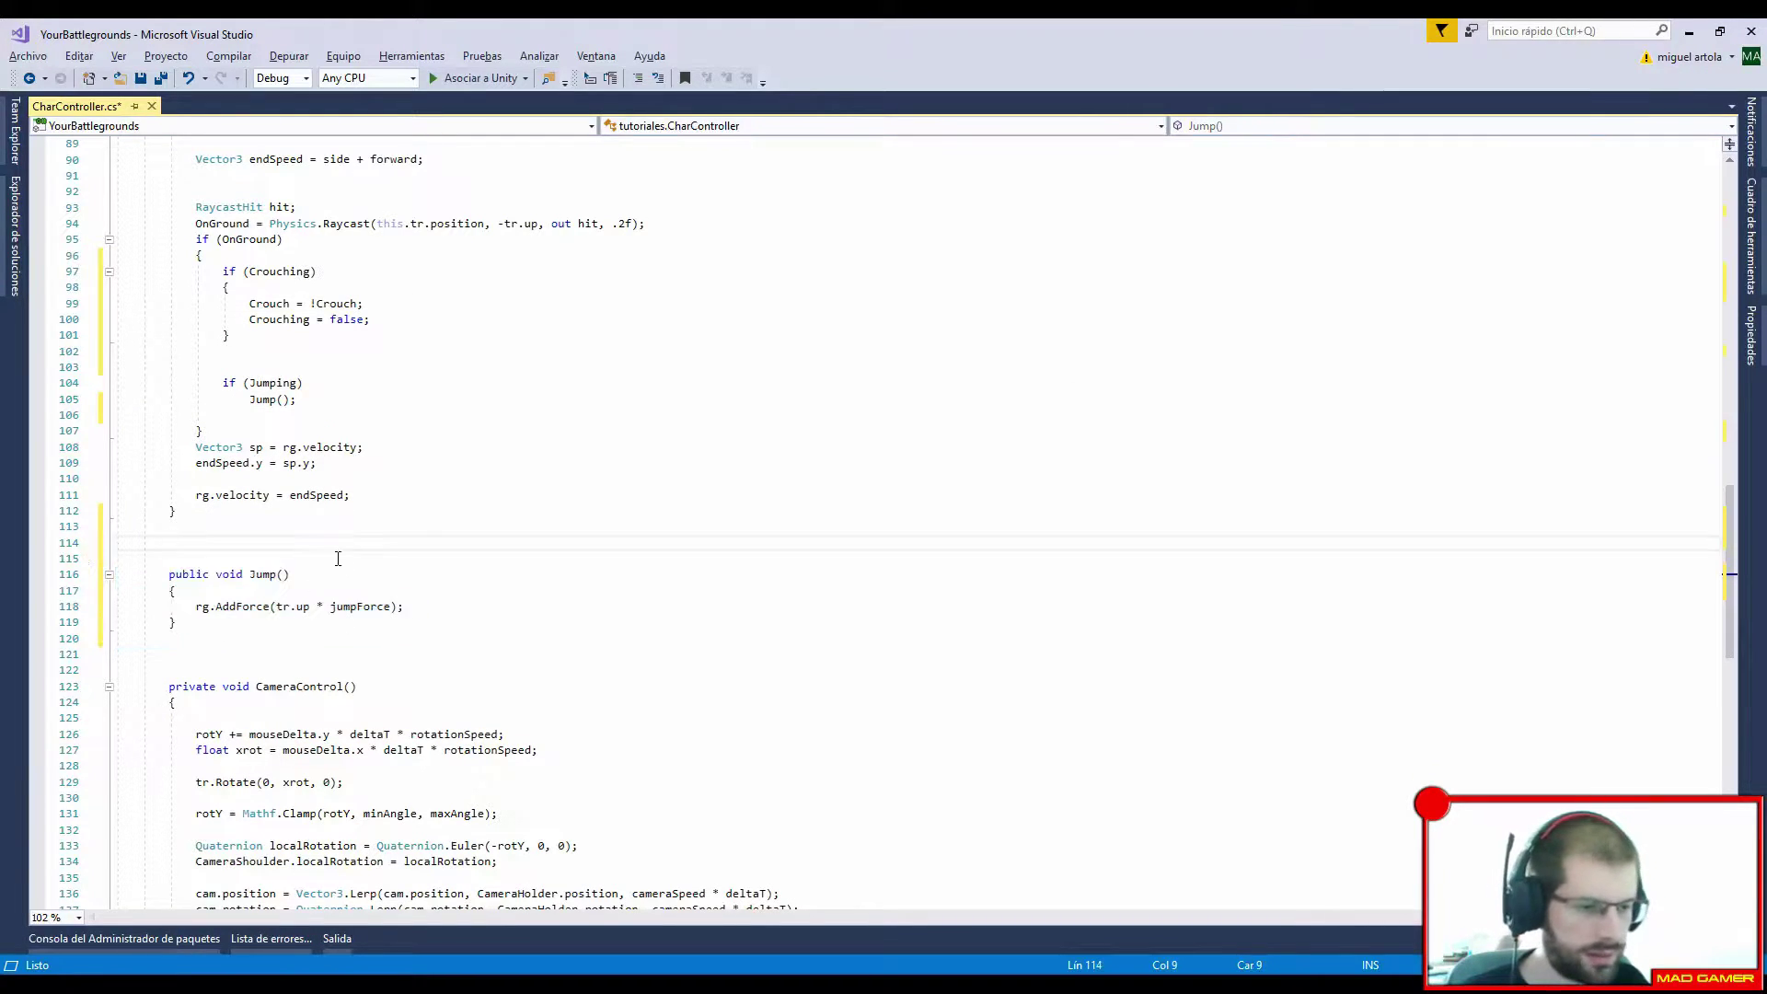
{"action": "left_click", "coordinate": [225, 635]}
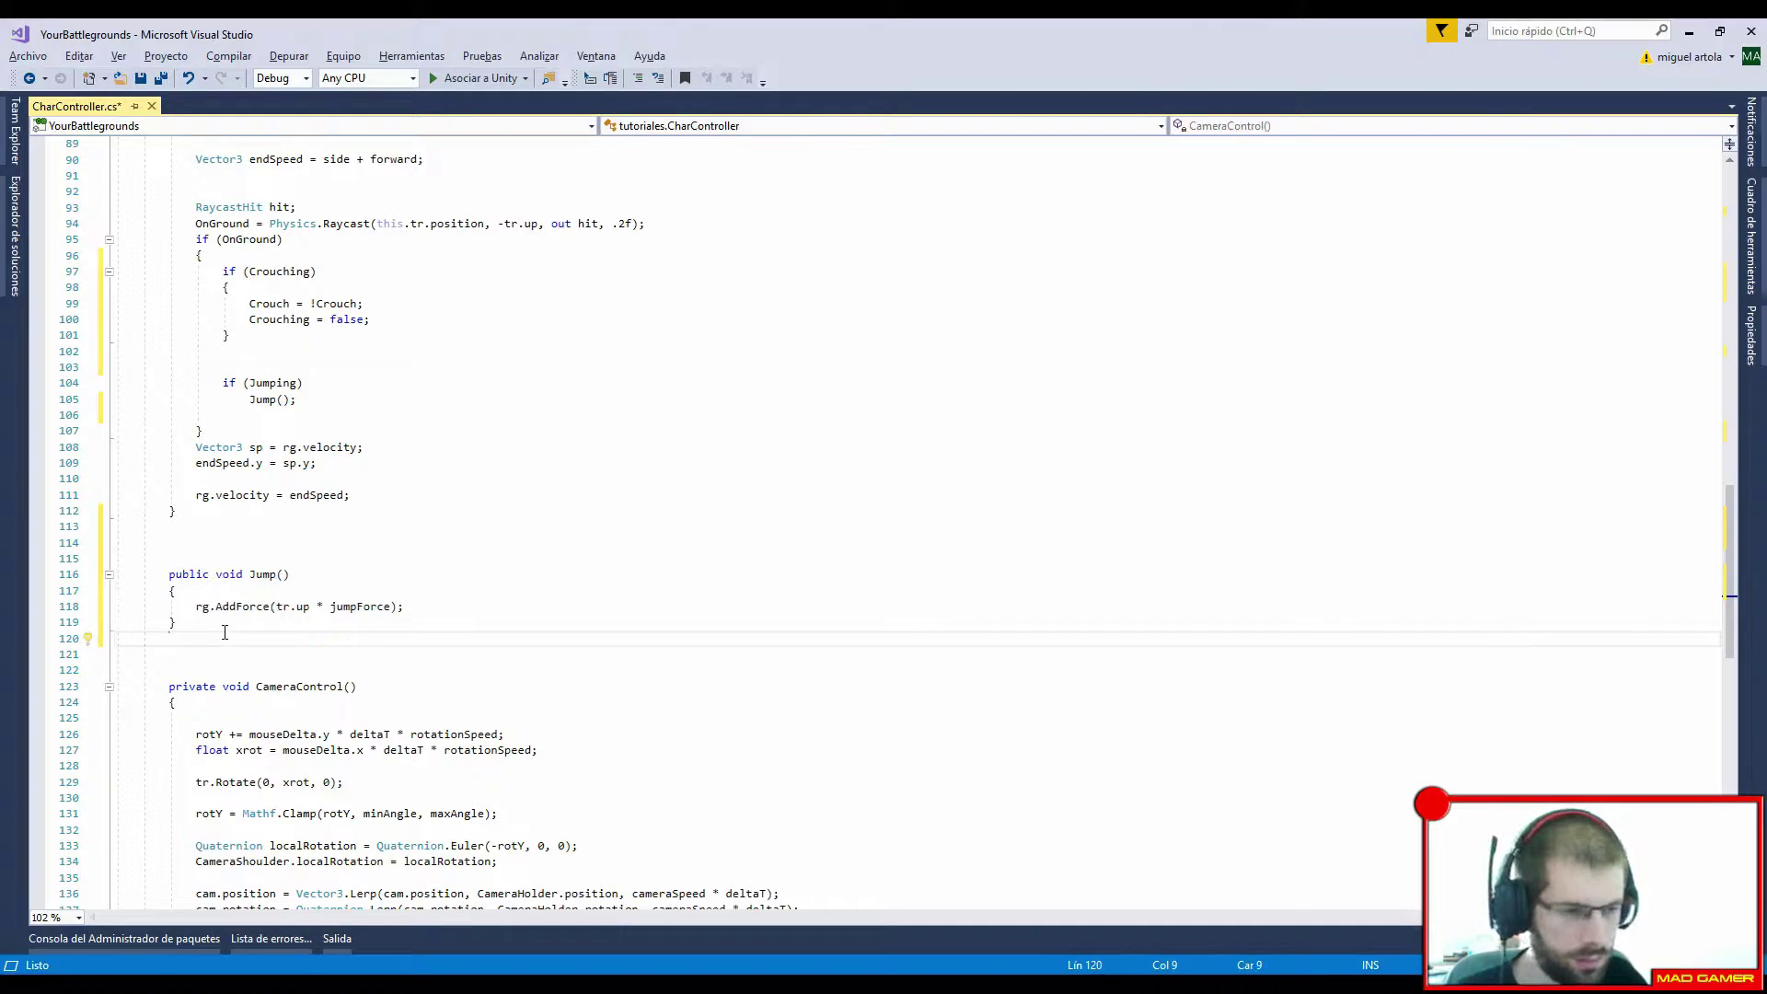
{"action": "key", "text": "Return"}
Step: Create an empty public void OnCrouch() method and call OnCrouch(); in the Crouching block
{"action": "type", "text": "public void"}
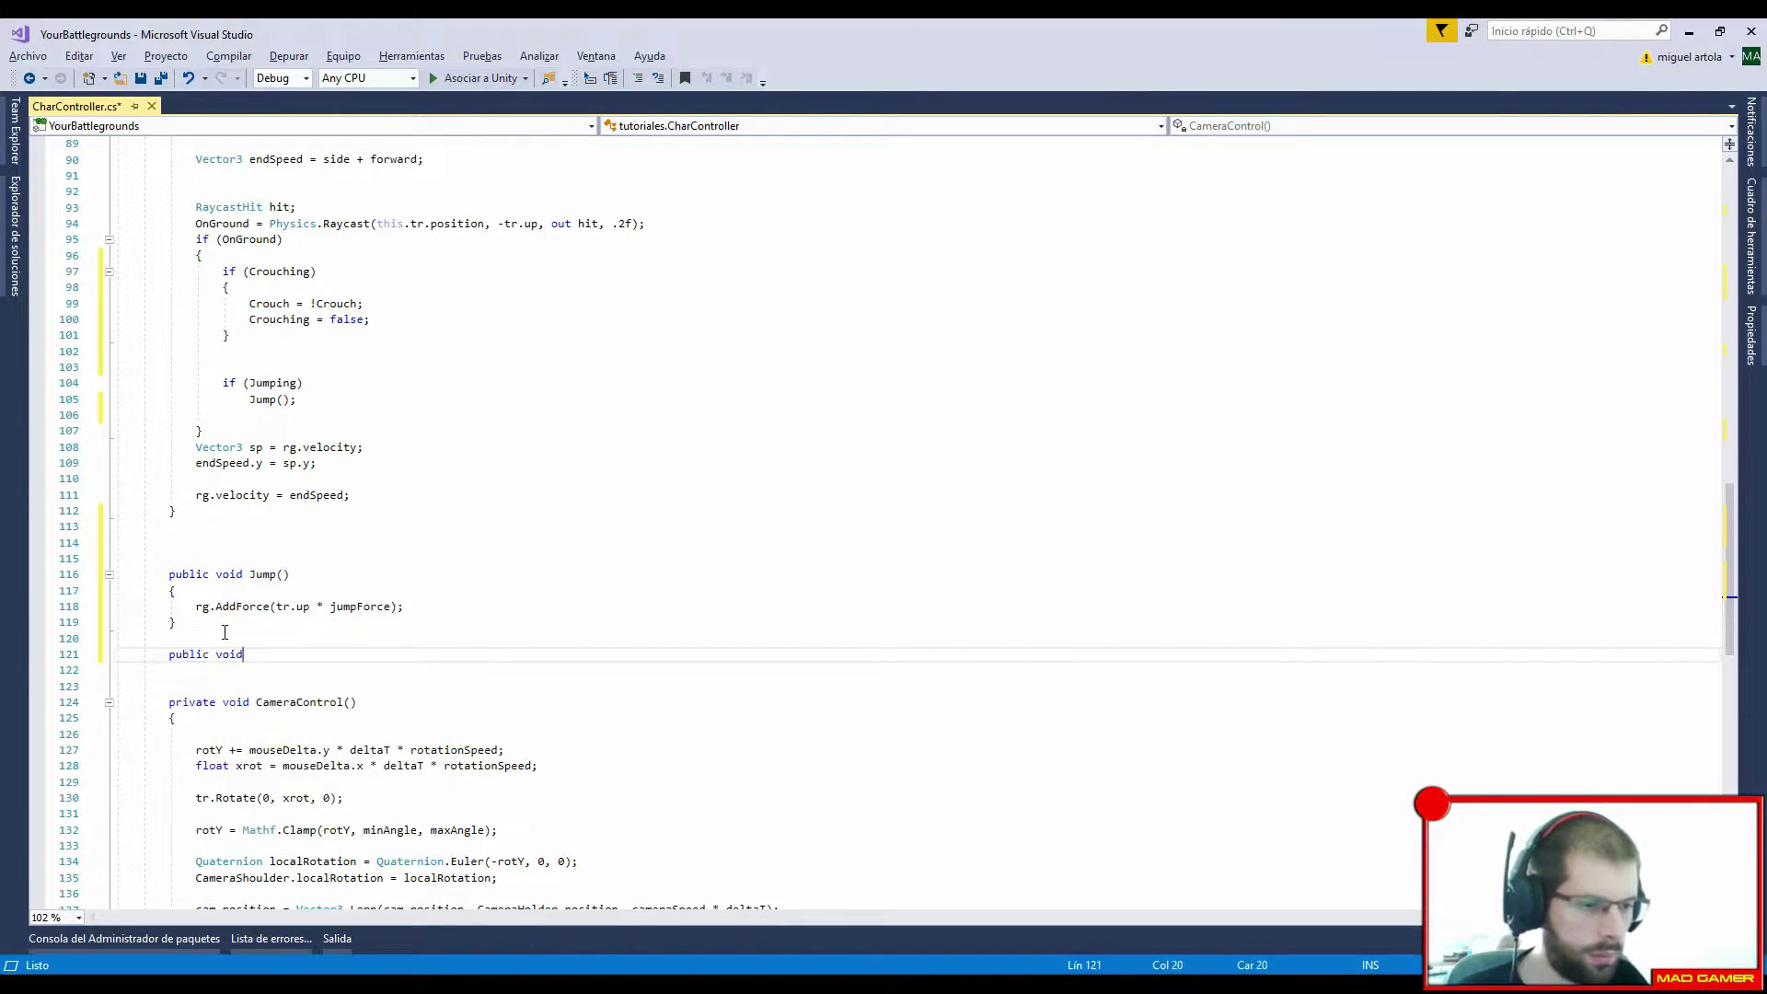
{"action": "type", "text": " Crouch"}
{"action": "key", "text": "BackSpace"}
{"action": "key", "text": "BackSpace"}
{"action": "key", "text": "BackSpace"}
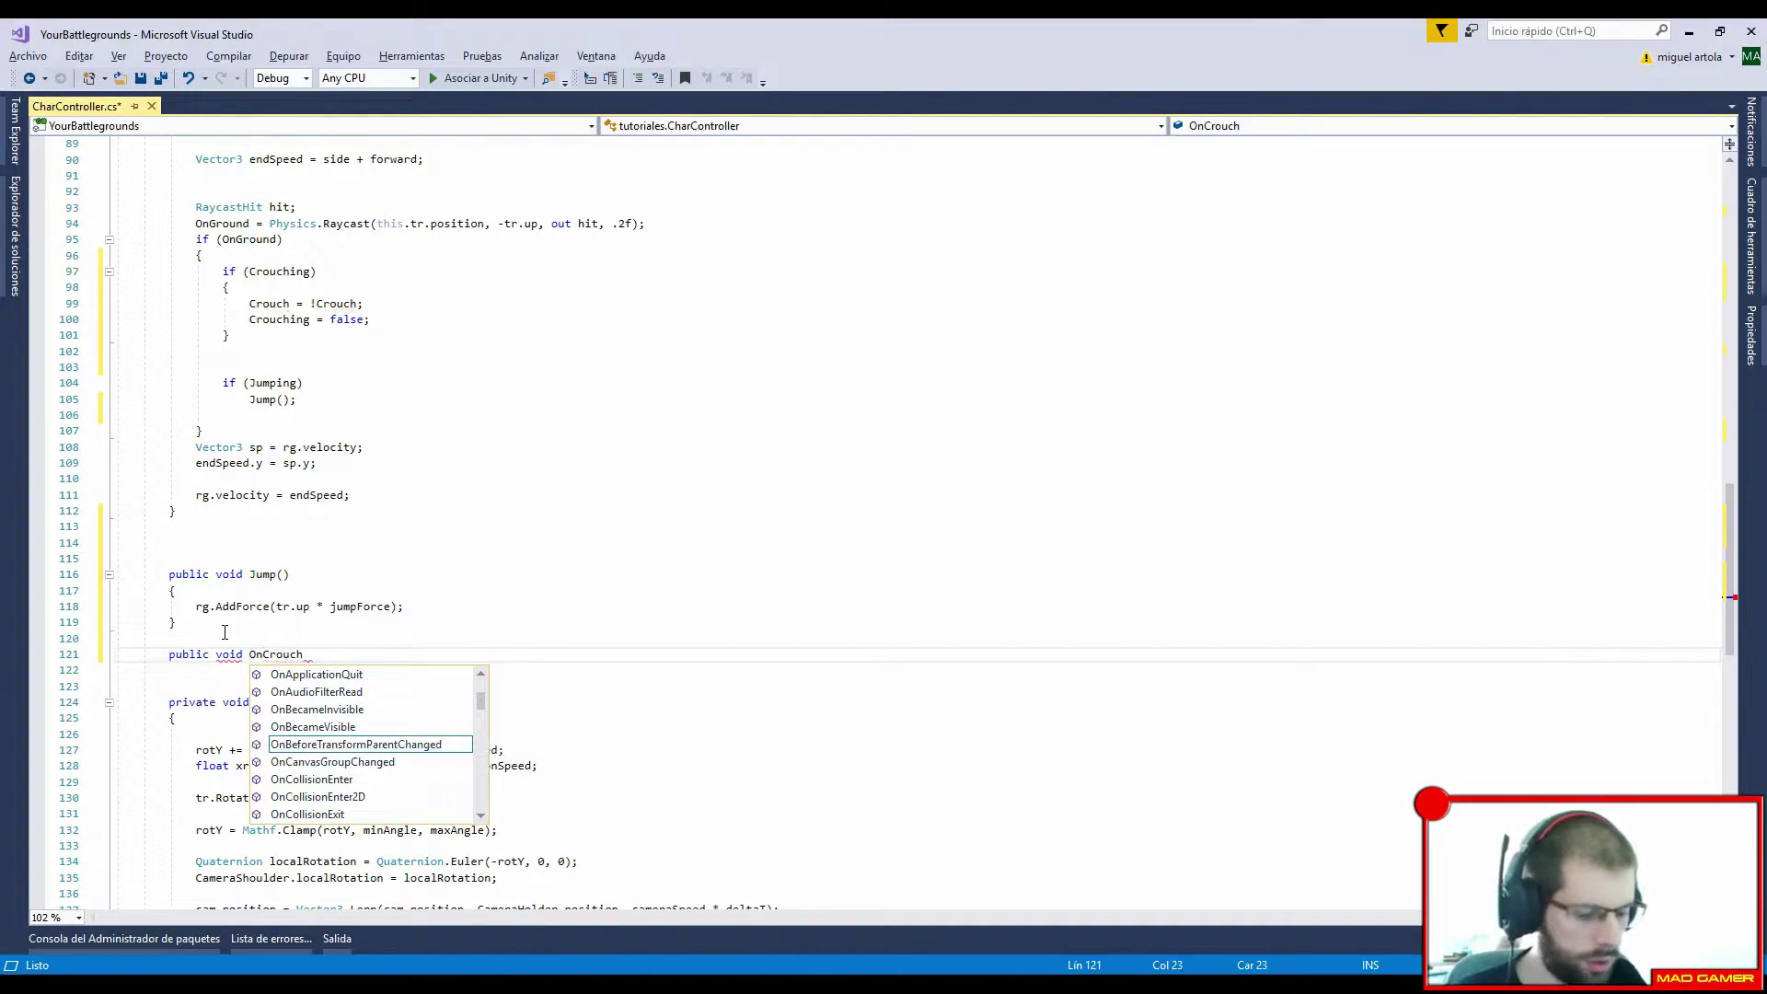
{"action": "type", "text": "OnCrouch()"}
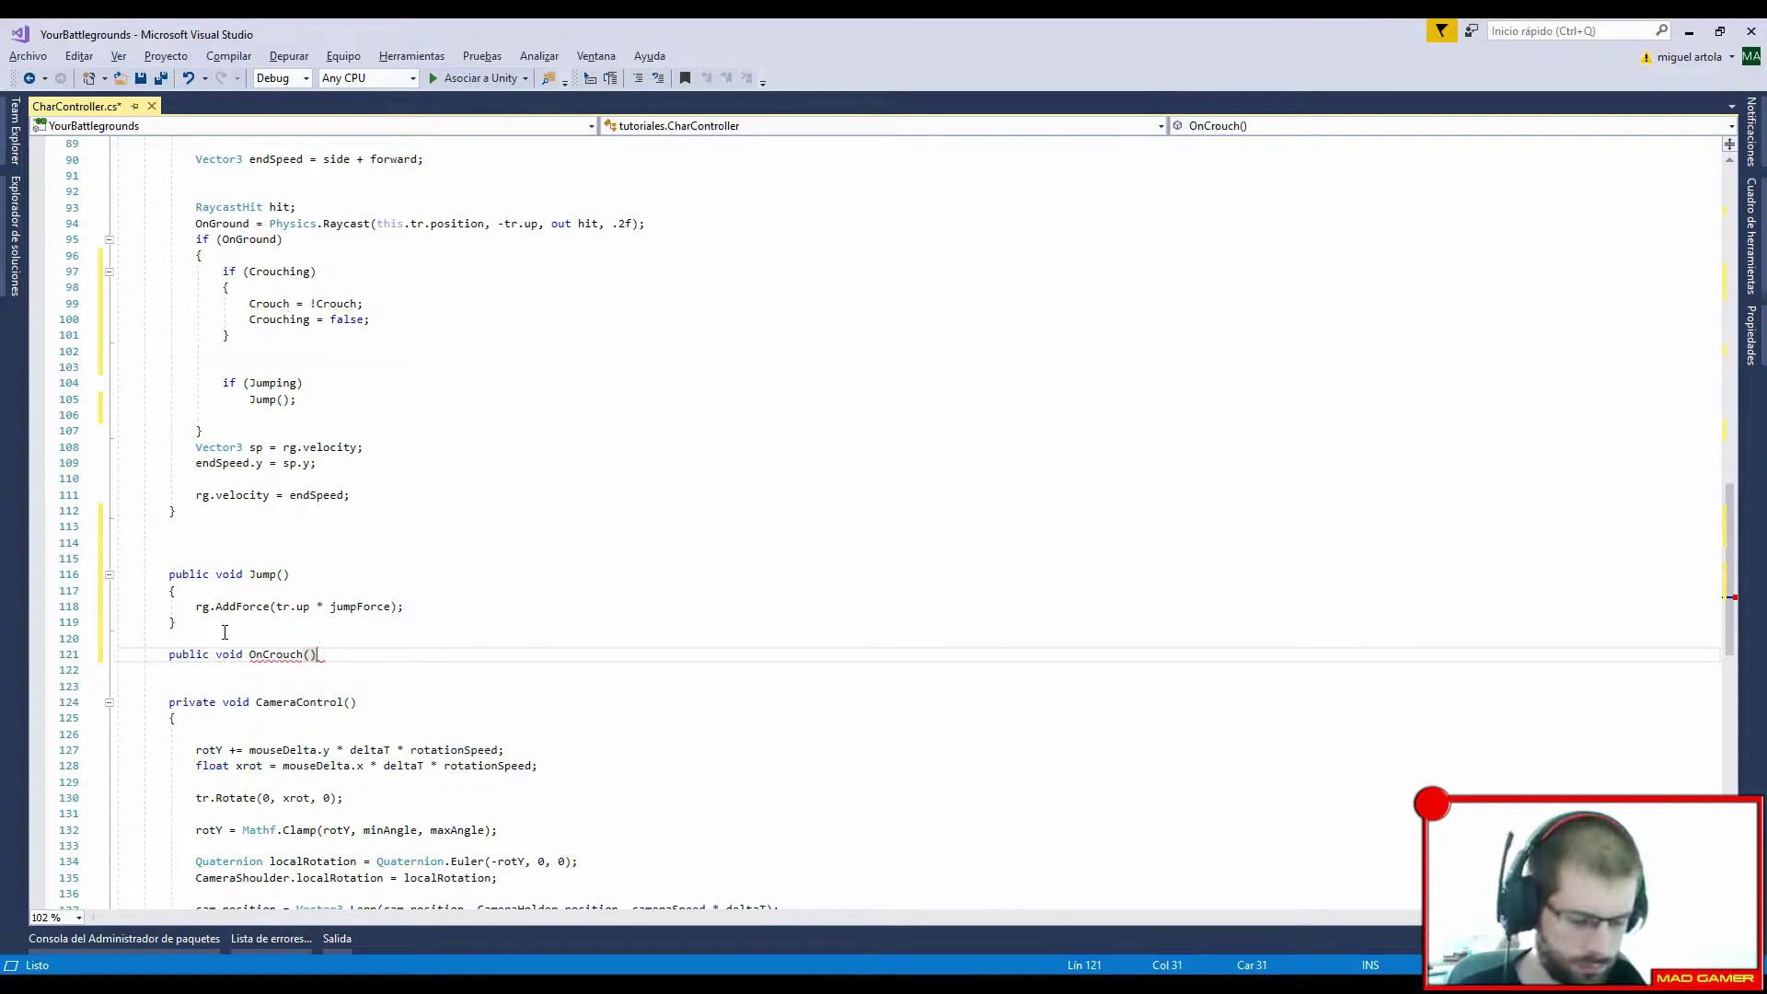
{"action": "type", "text": "{"}
{"action": "key", "text": "Return"}
{"action": "left_click", "coordinate": [434, 319]}
{"action": "key", "text": "Return"}
{"action": "key", "text": "ctrl+space"}
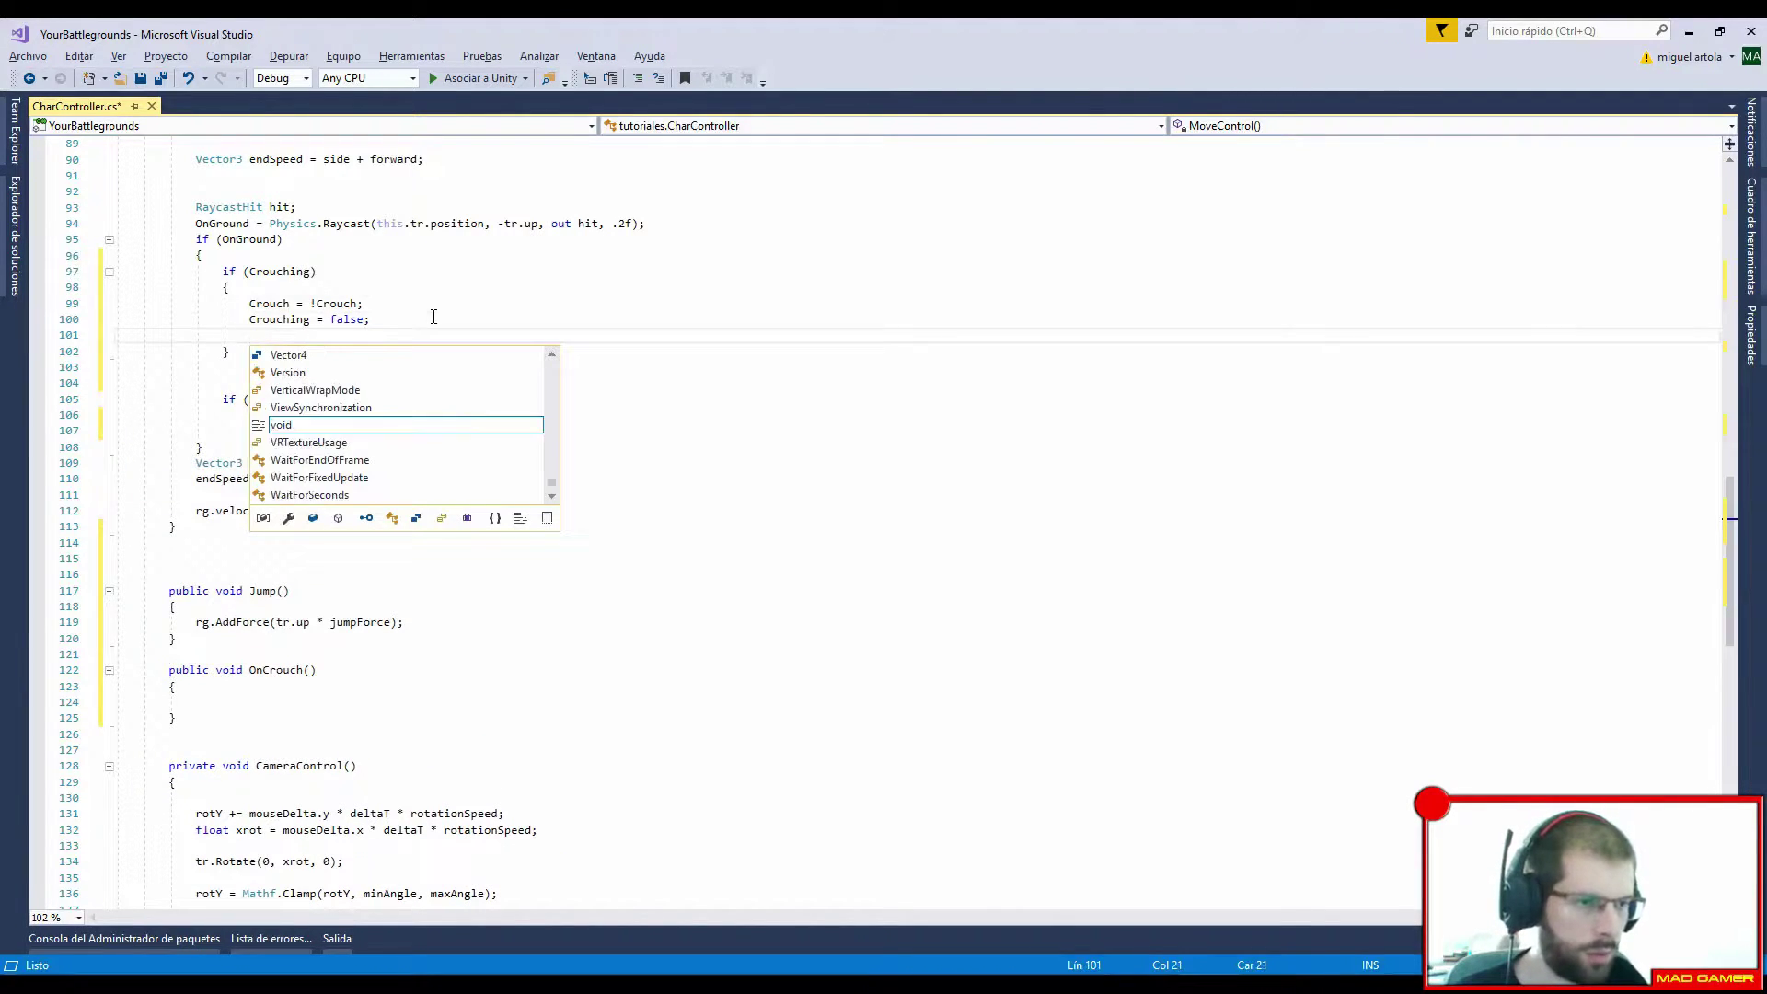
{"action": "type", "text": "OnCrouch"}
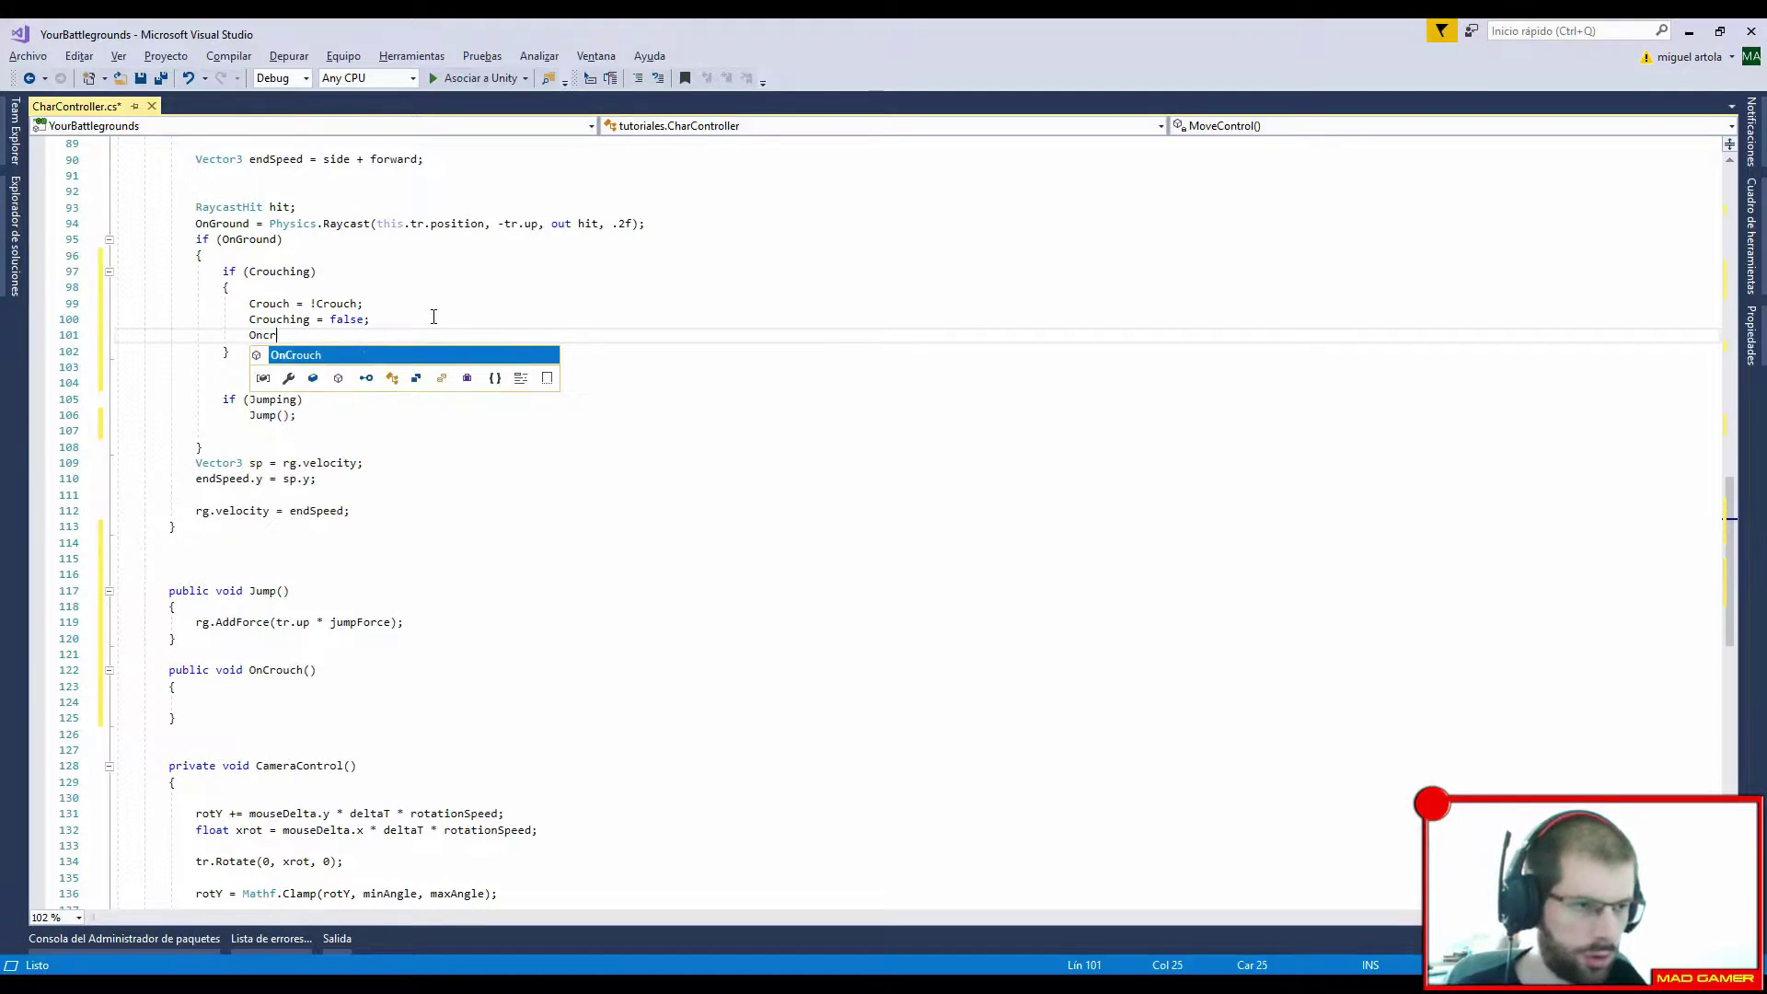
{"action": "type", "text": "();"}
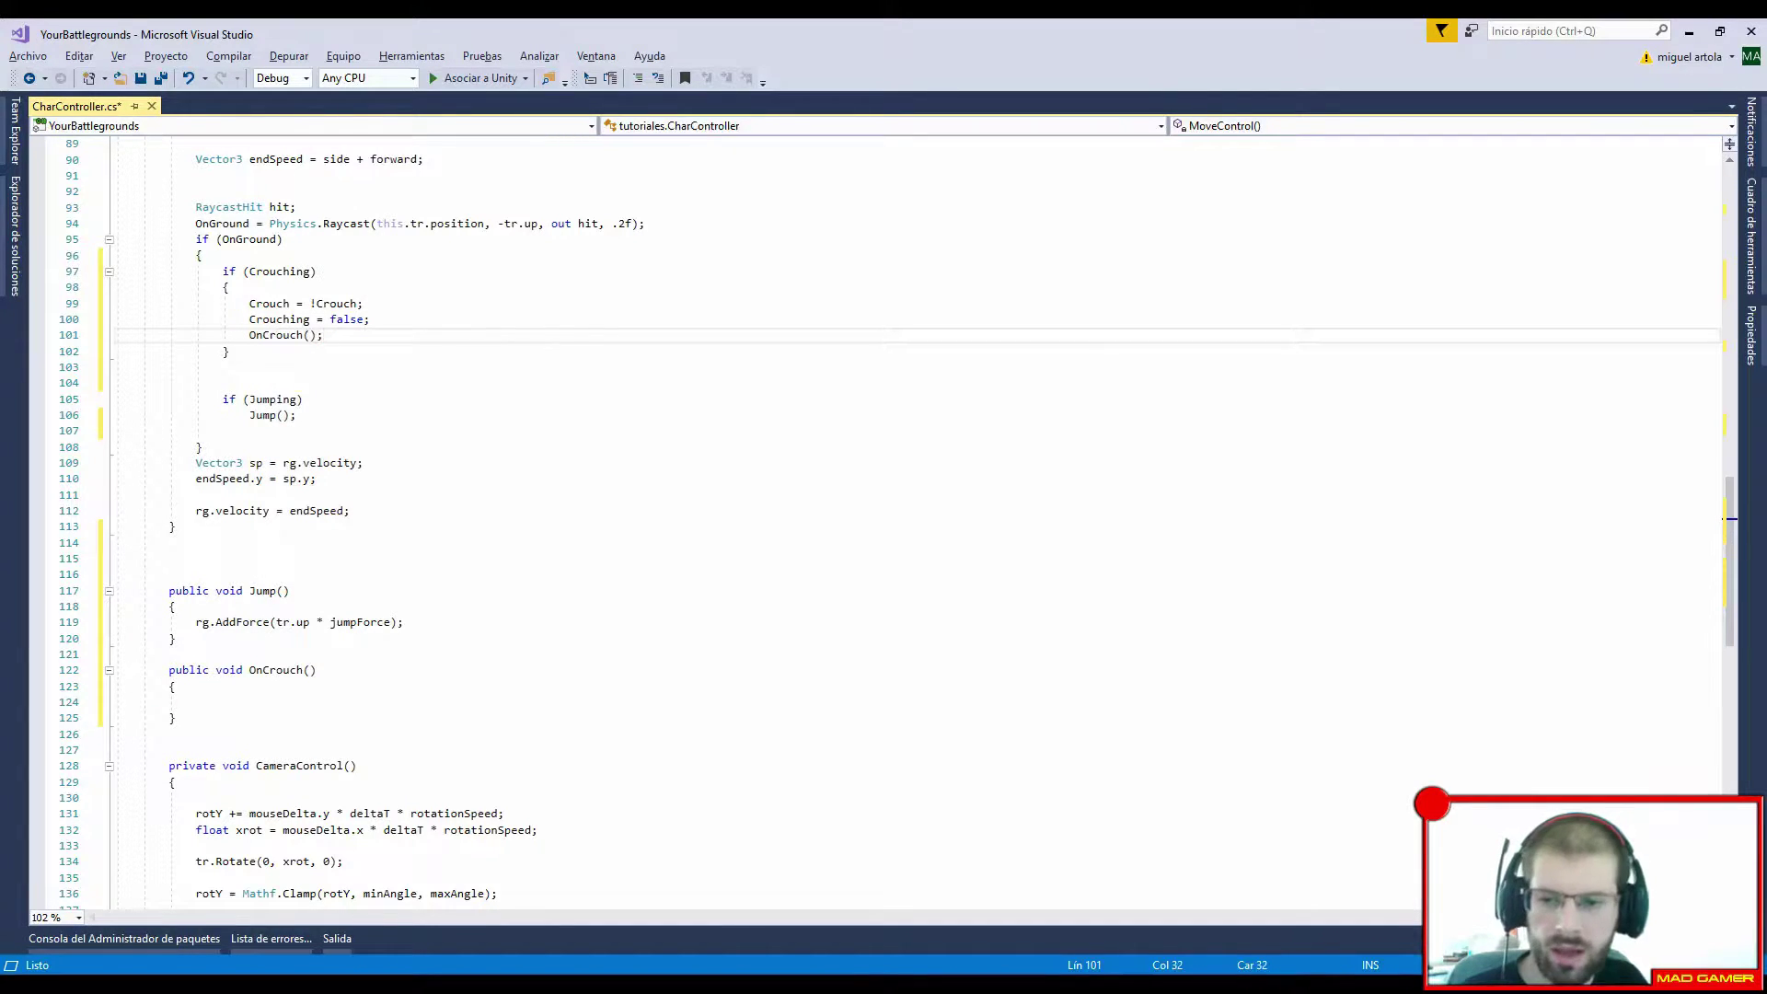
Step: Declare float mult = (Crouch ? 1 : -1) inside OnCrouch
{"action": "left_click", "coordinate": [306, 701]}
{"action": "type", "text": "float mult "}
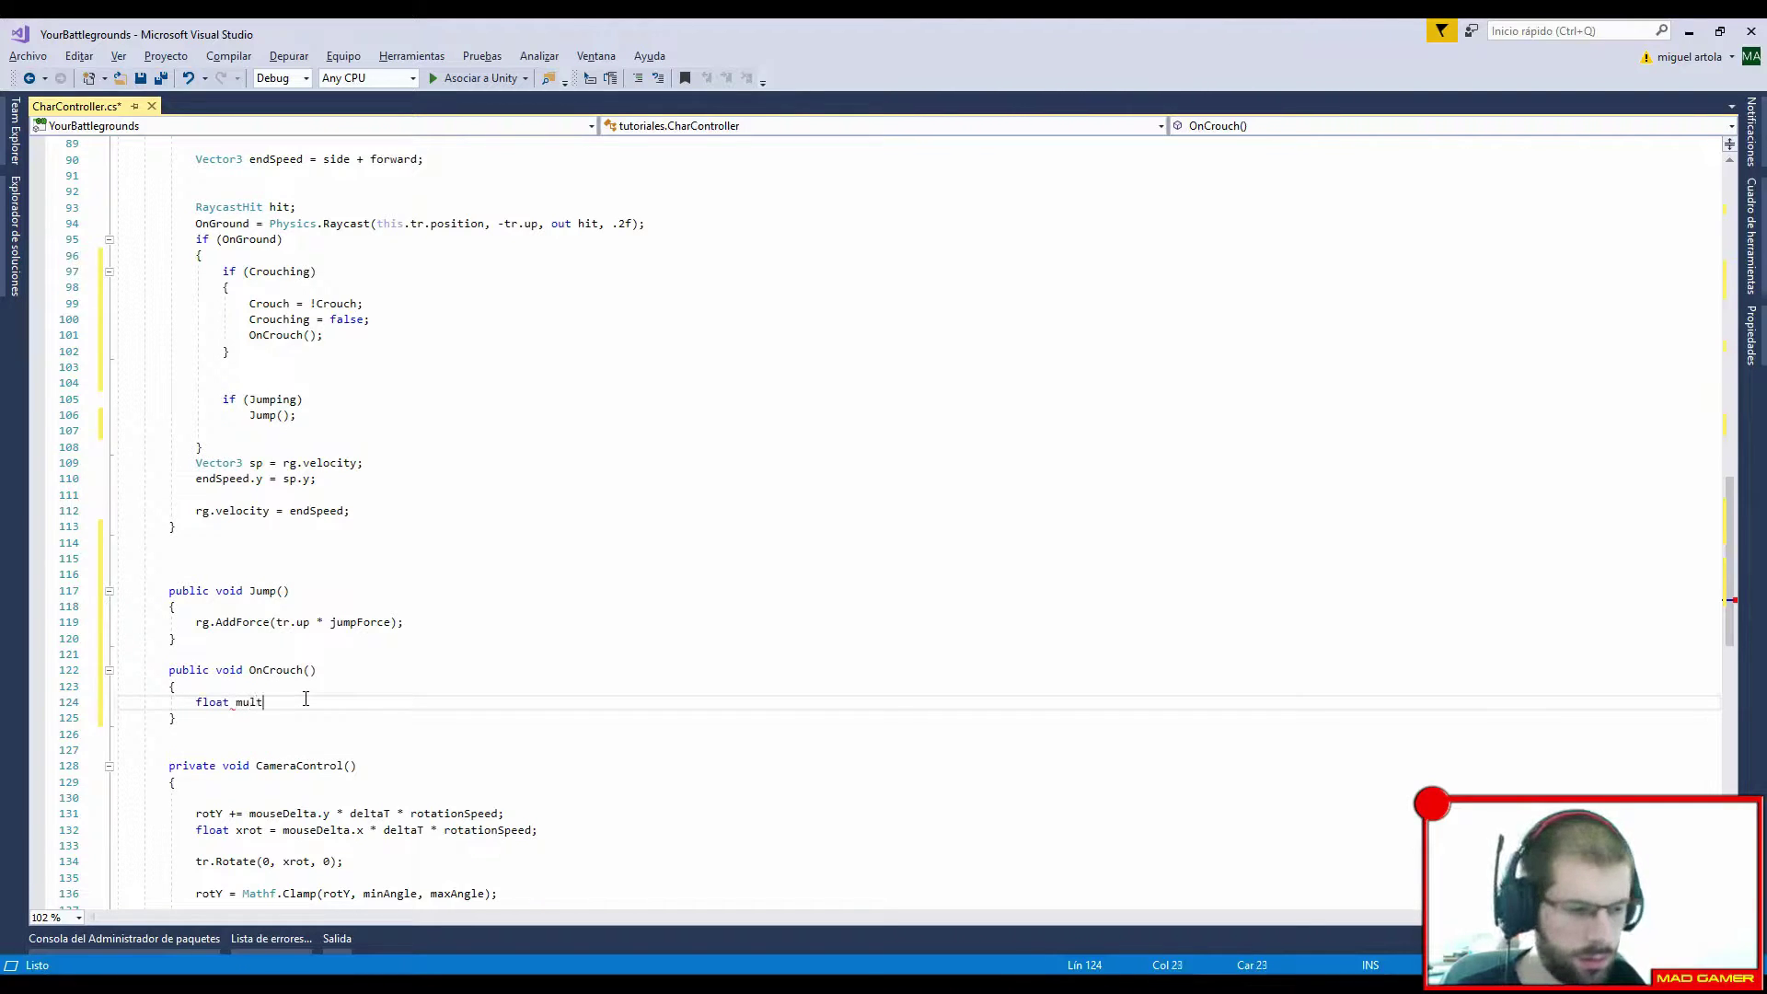
{"action": "type", "text": "= (cro"}
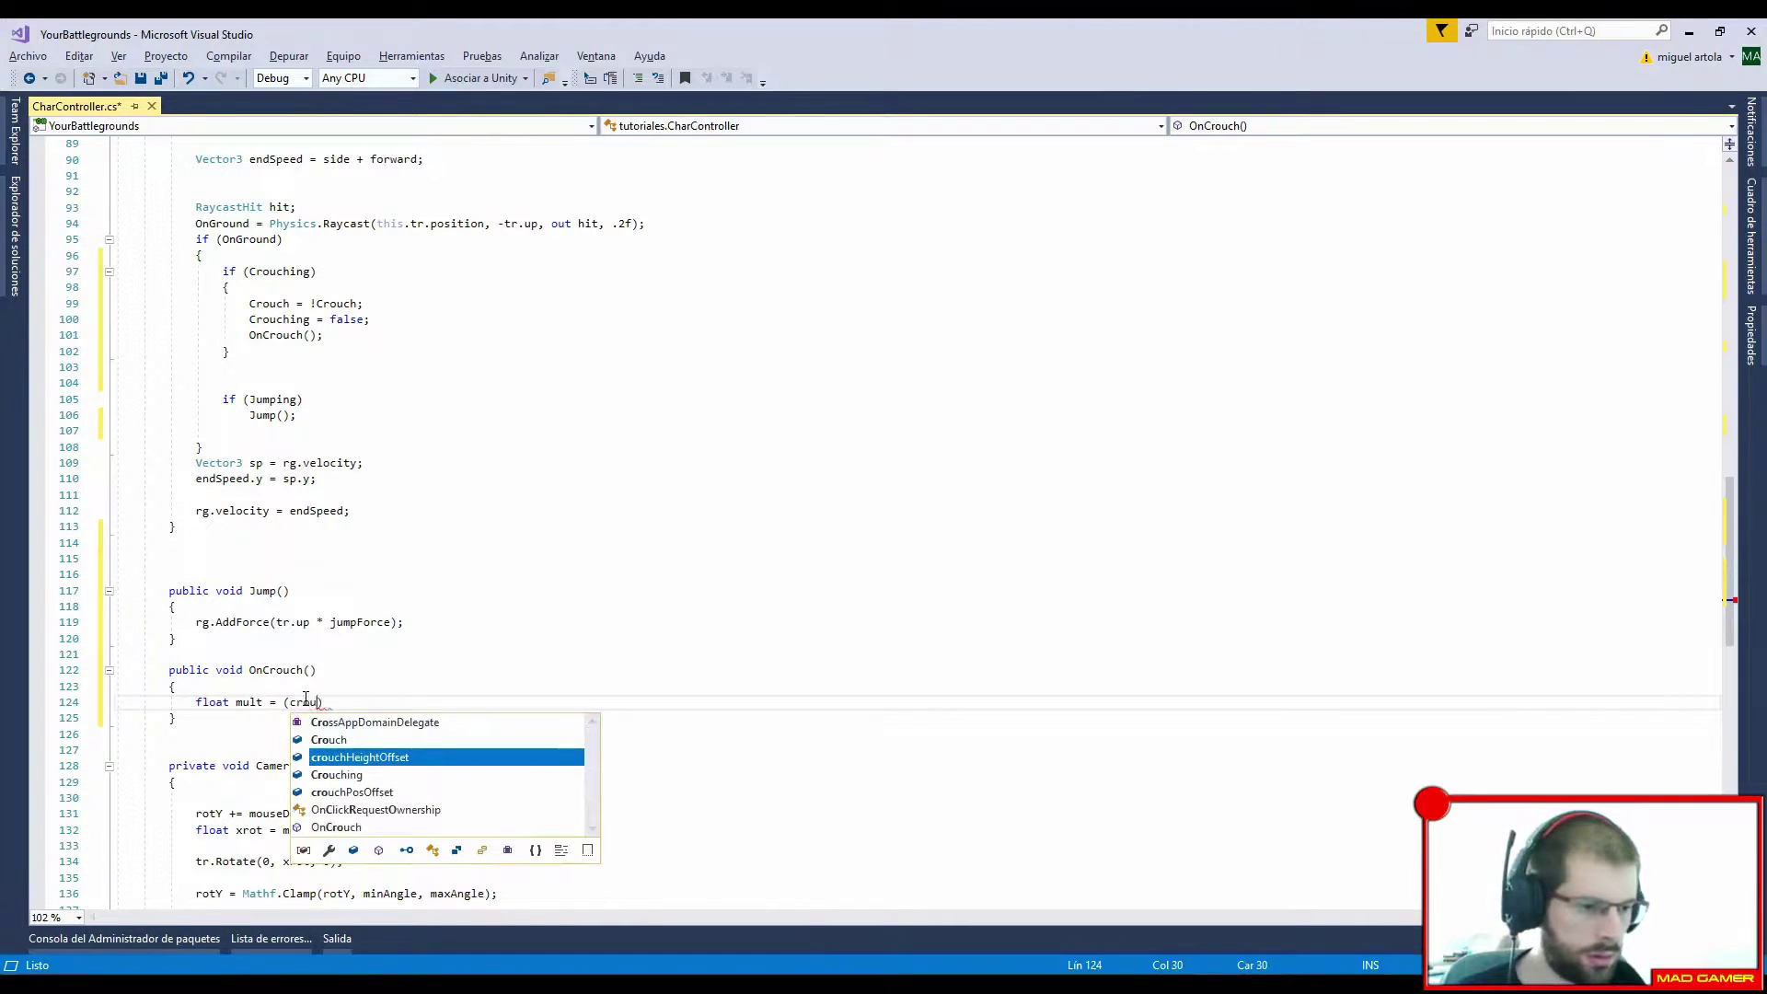
{"action": "type", "text": "u"}
{"action": "key", "text": "Up"}
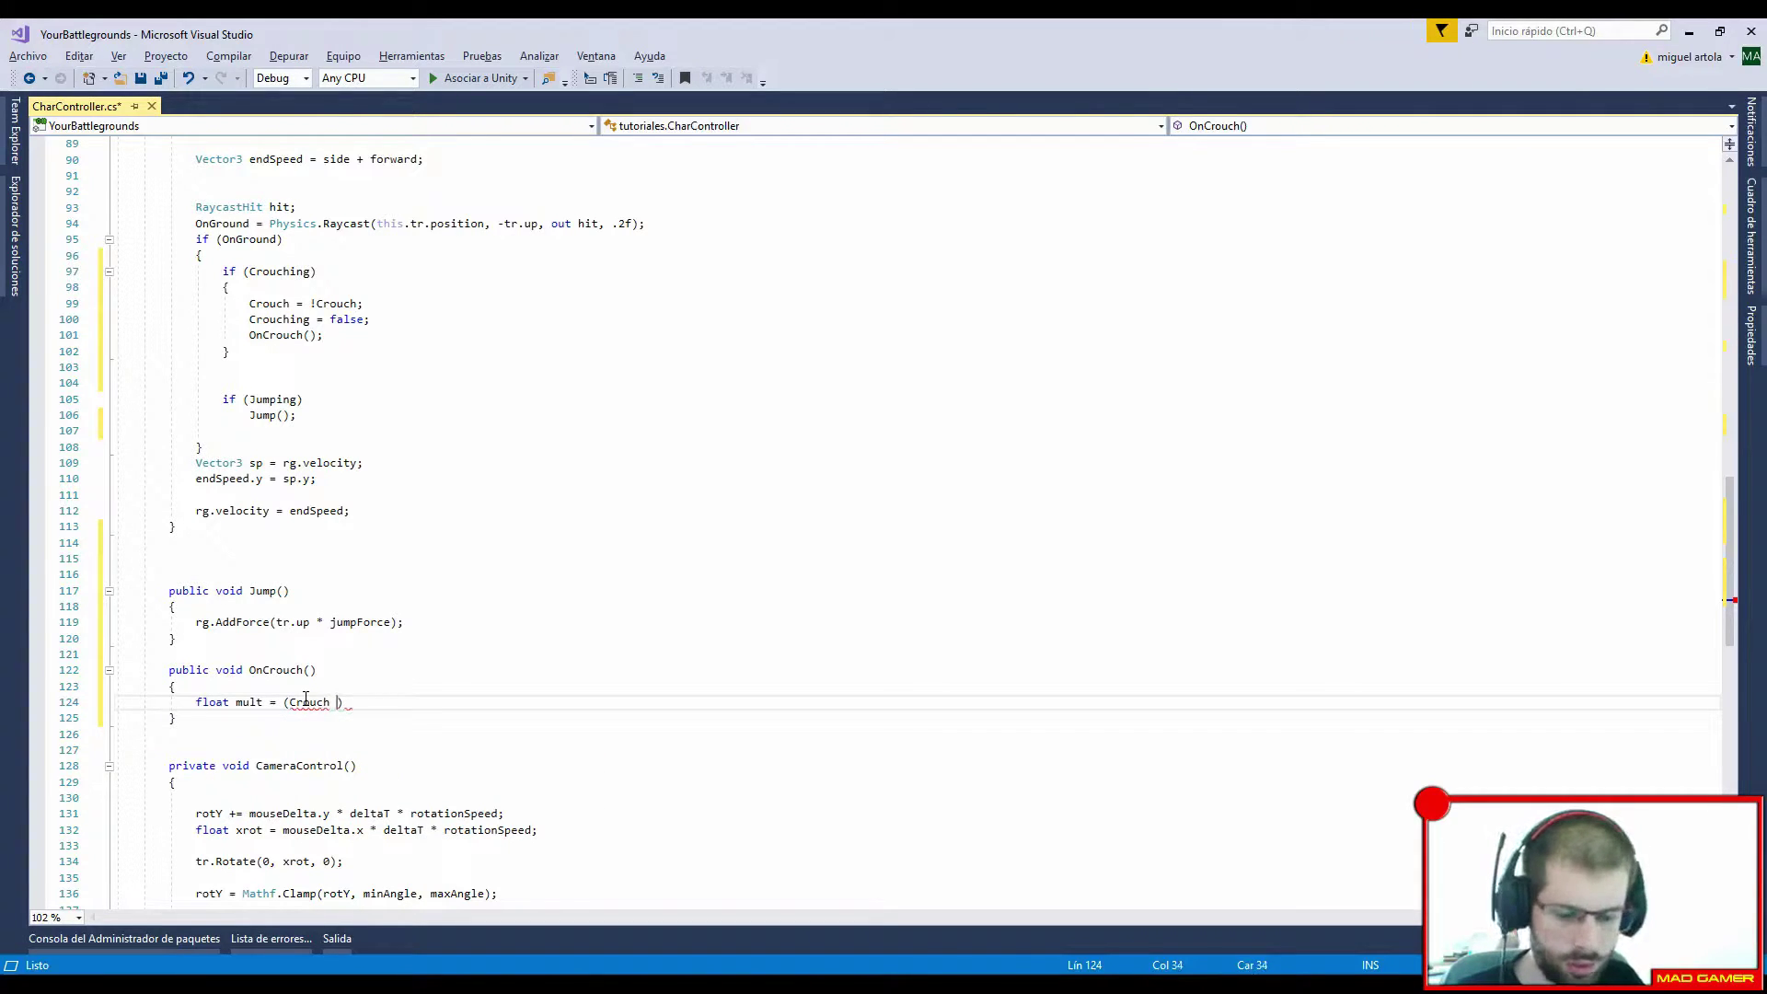
{"action": "type", "text": "? 1"}
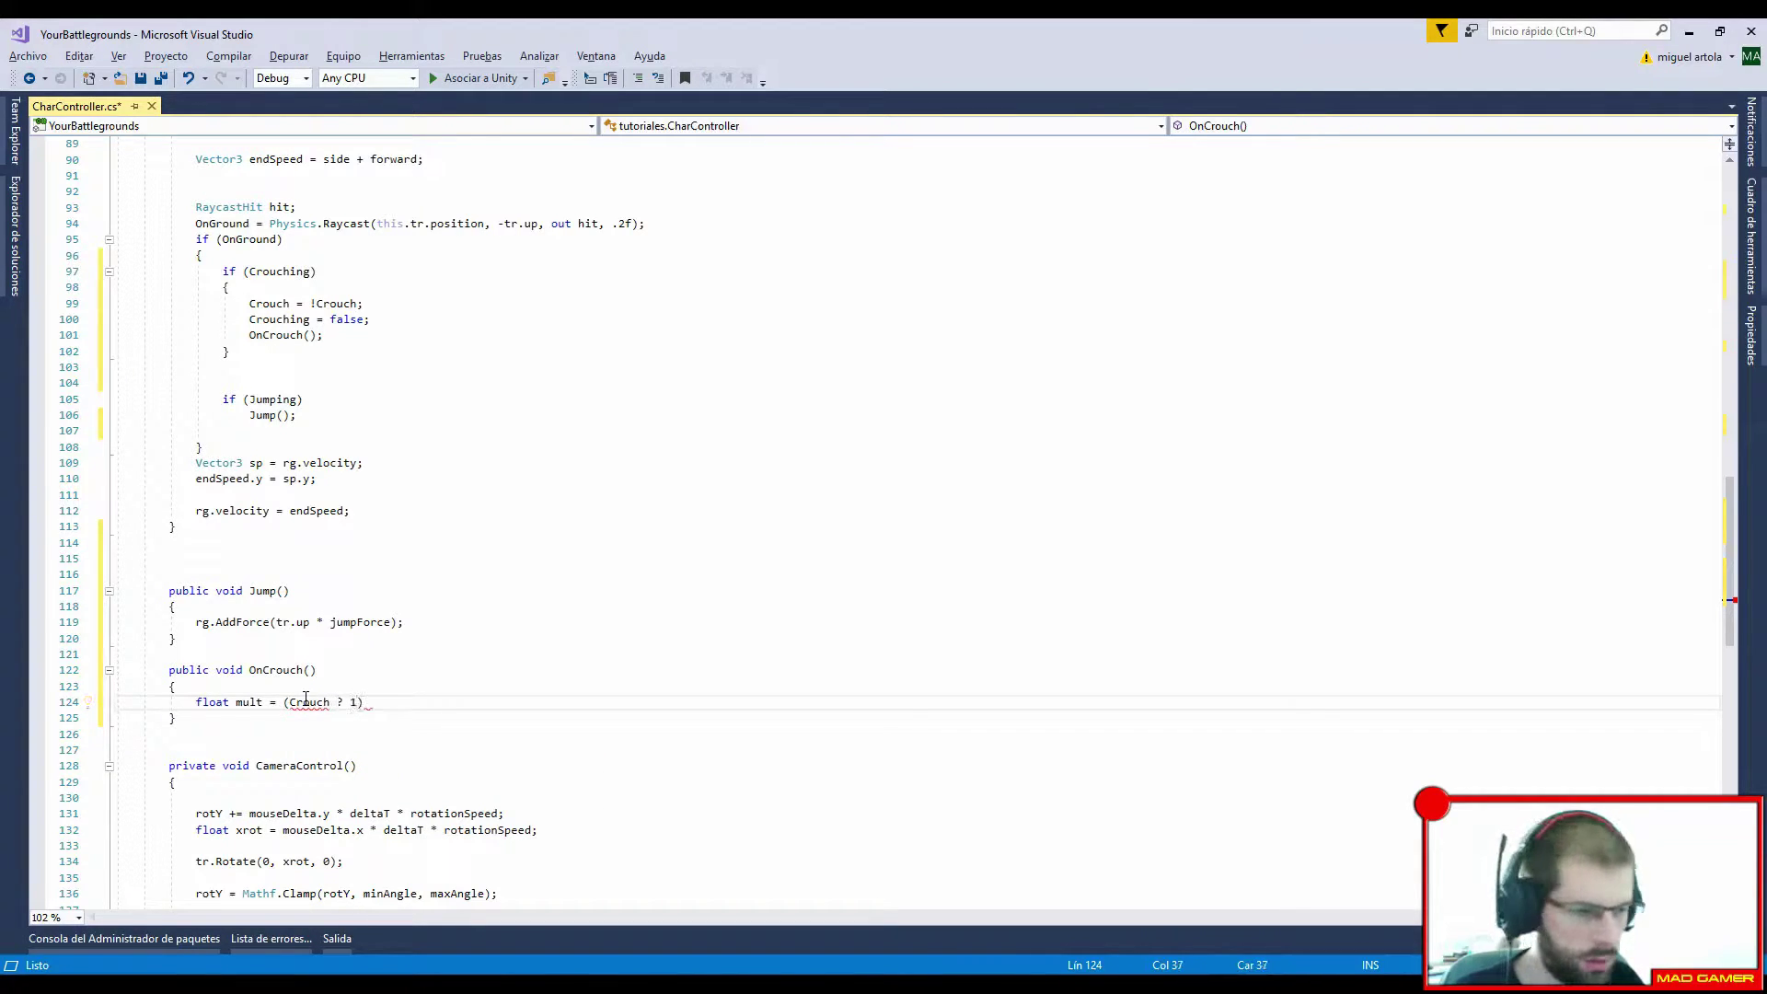
{"action": "type", "text": " : -1"}
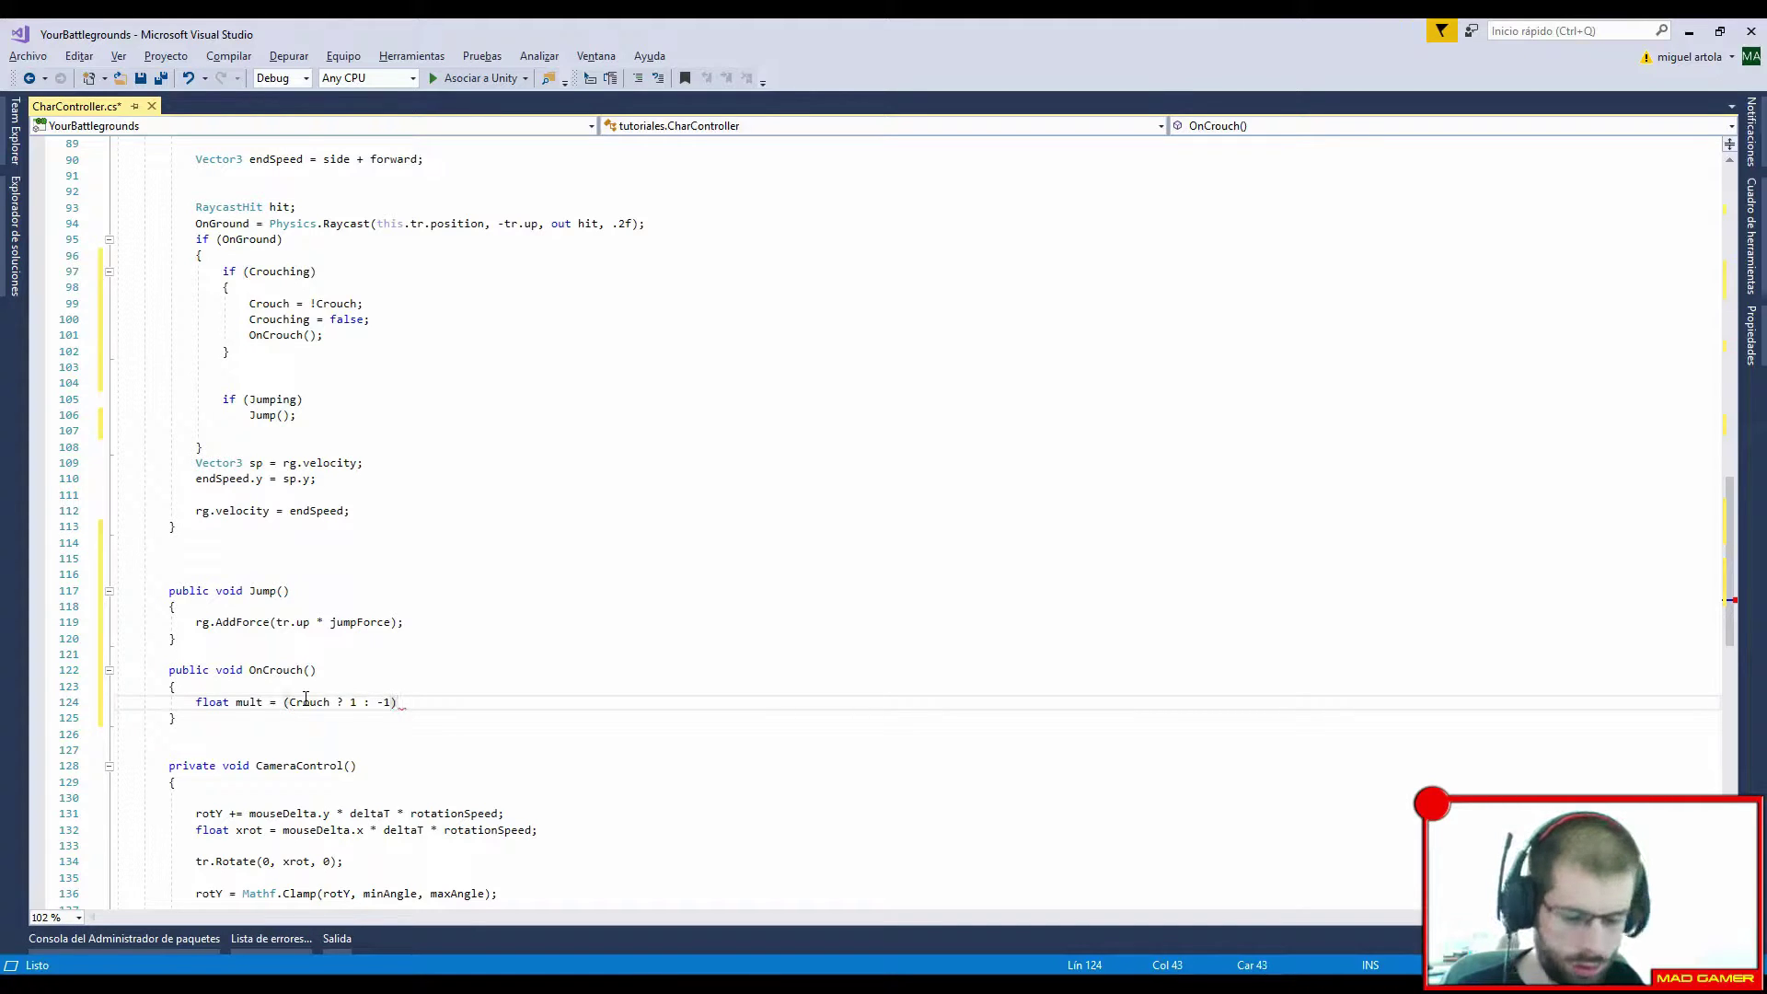
{"action": "type", "text": ";"}
{"action": "key", "text": "Return"}
Step: Write coll.center = coll.center + new Vector3(0, crouchPosOffset, 0) * mult; in OnCrouch
{"action": "type", "text": "co"}
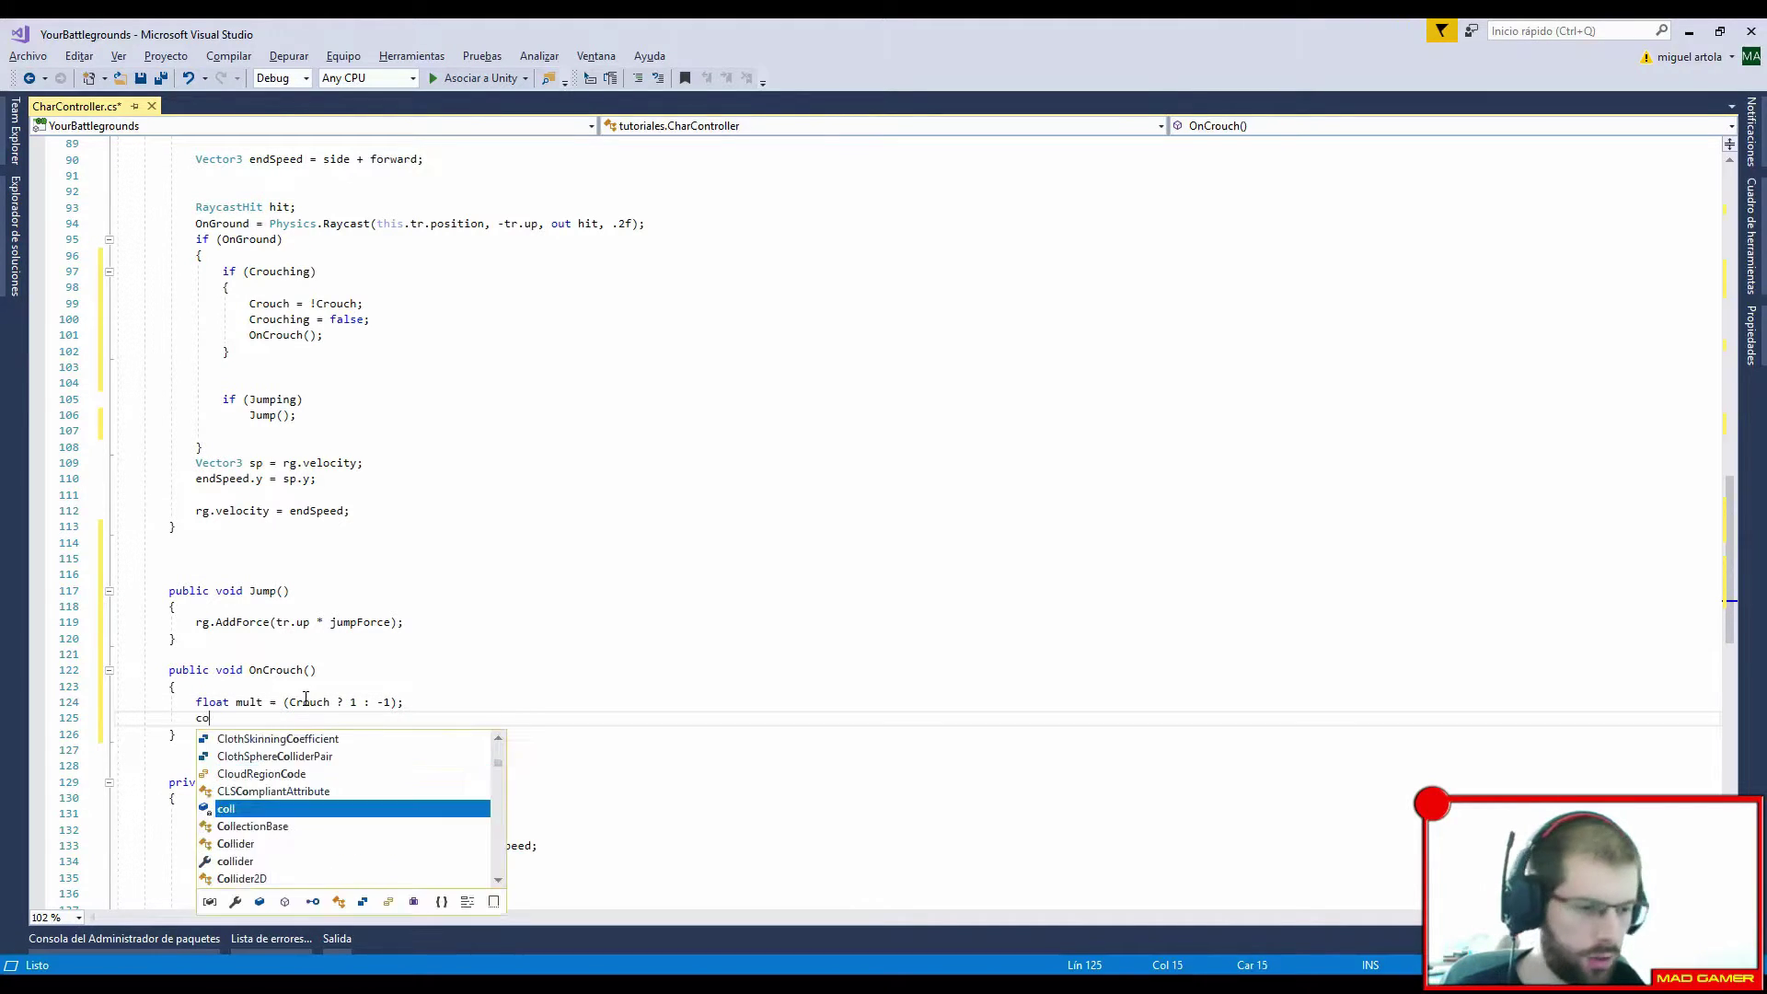
{"action": "key", "text": "Tab"}
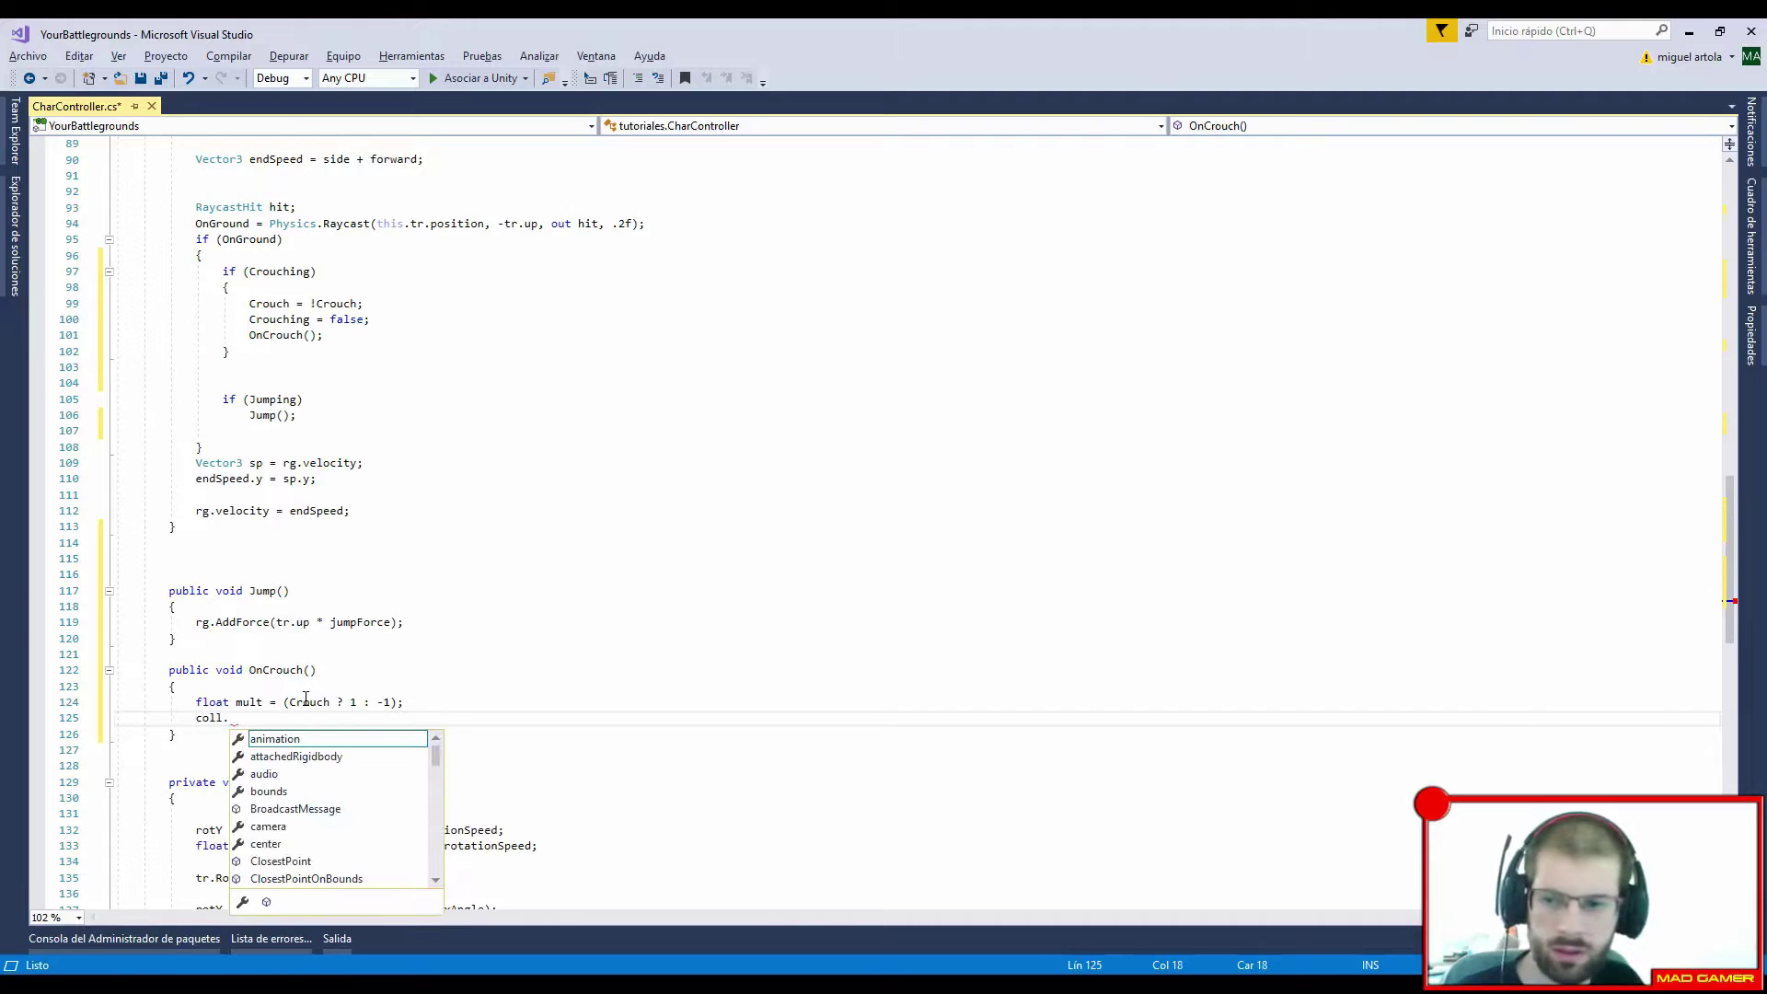
{"action": "type", "text": "cen"}
{"action": "key", "text": "Tab"}
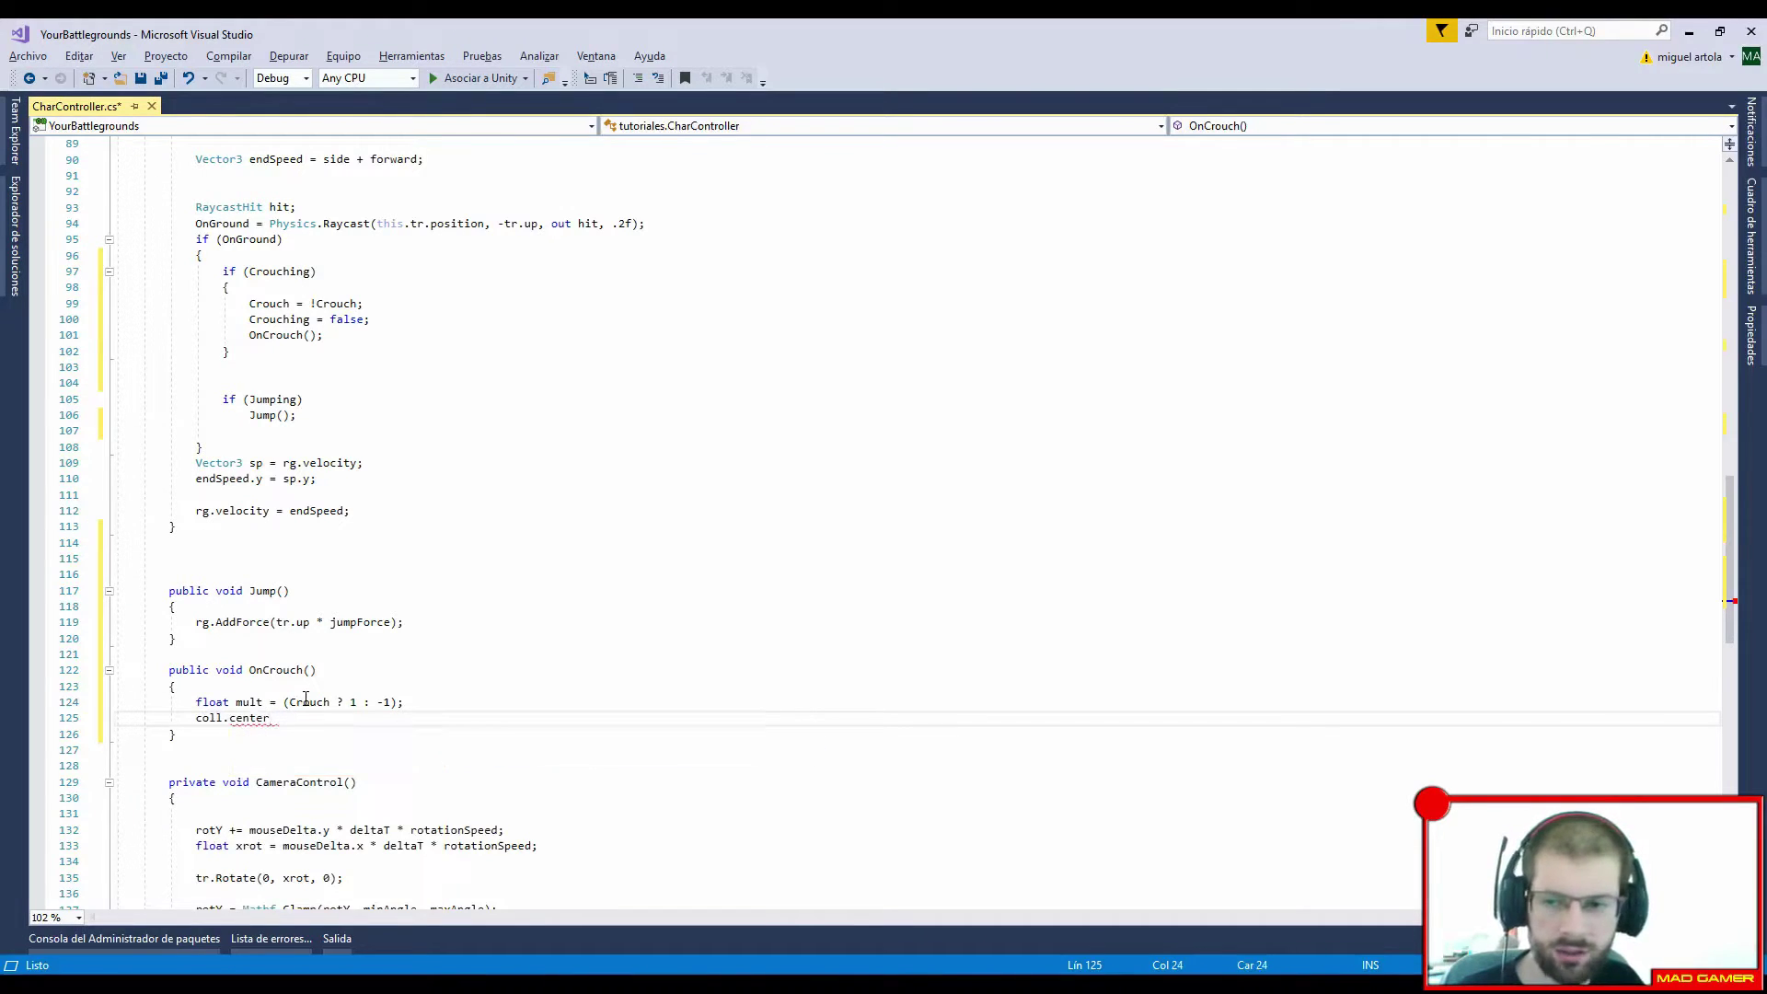
{"action": "type", "text": "= c"}
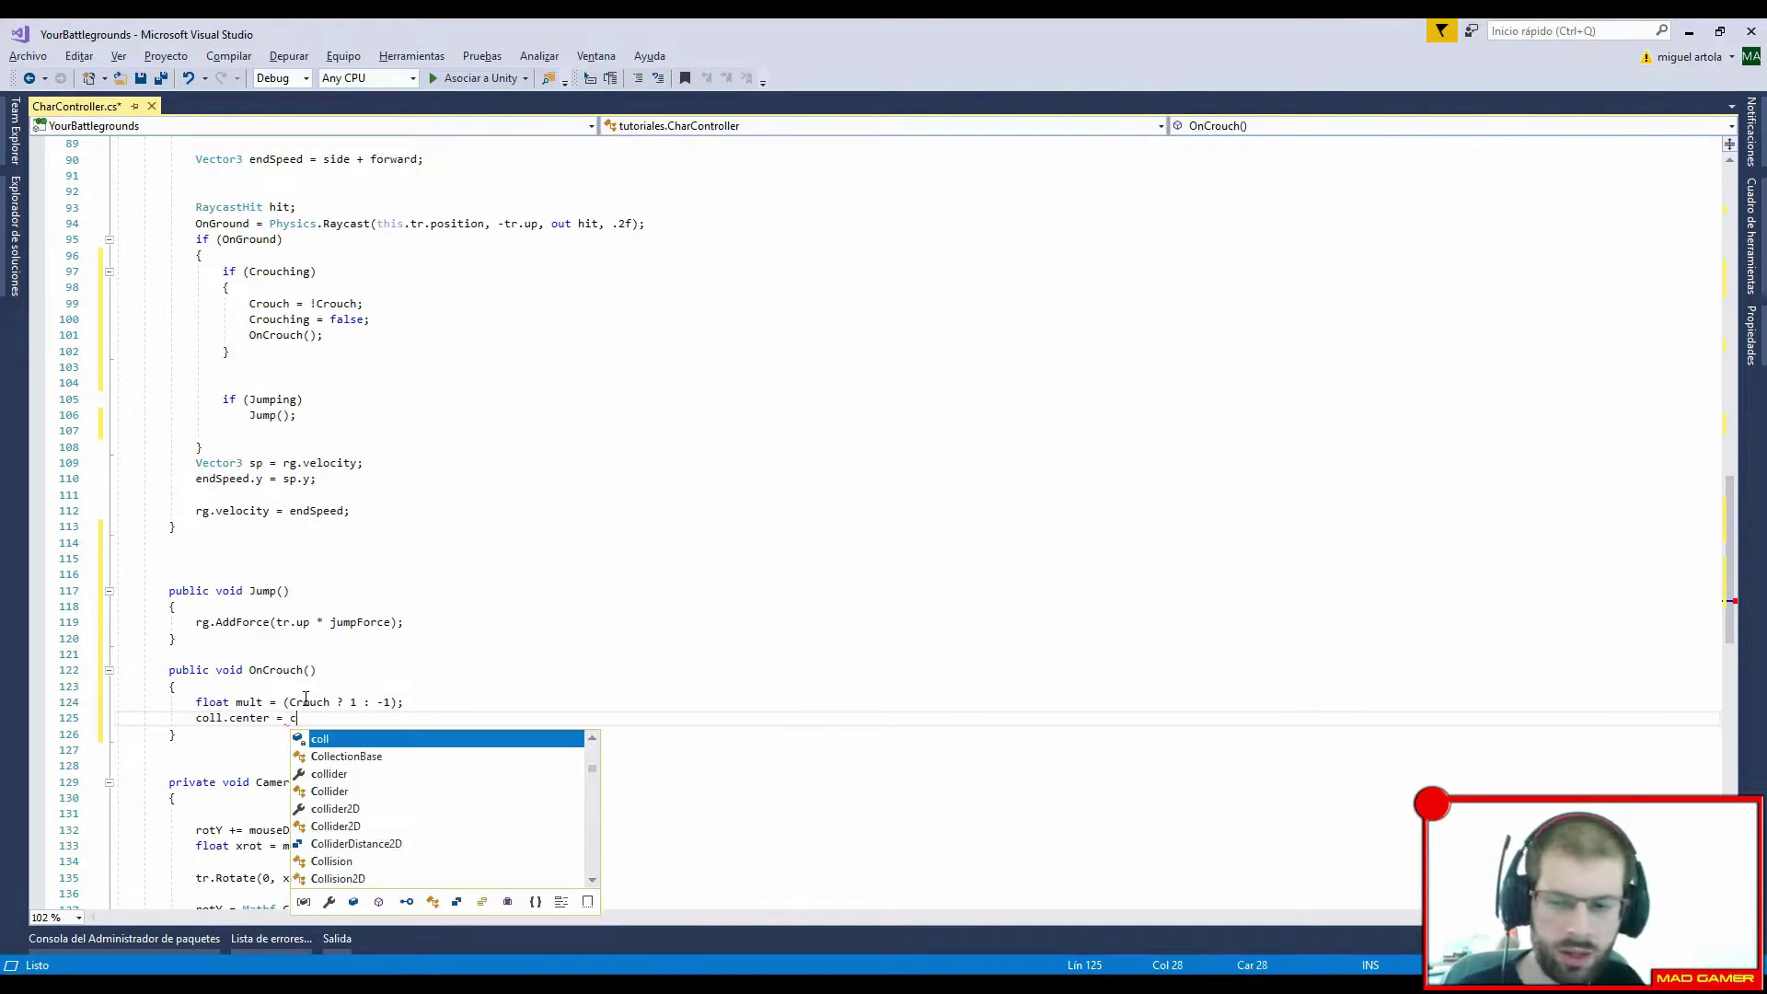
{"action": "type", "text": "o"}
{"action": "key", "text": "Tab"}
{"action": "type", "text": ".c"}
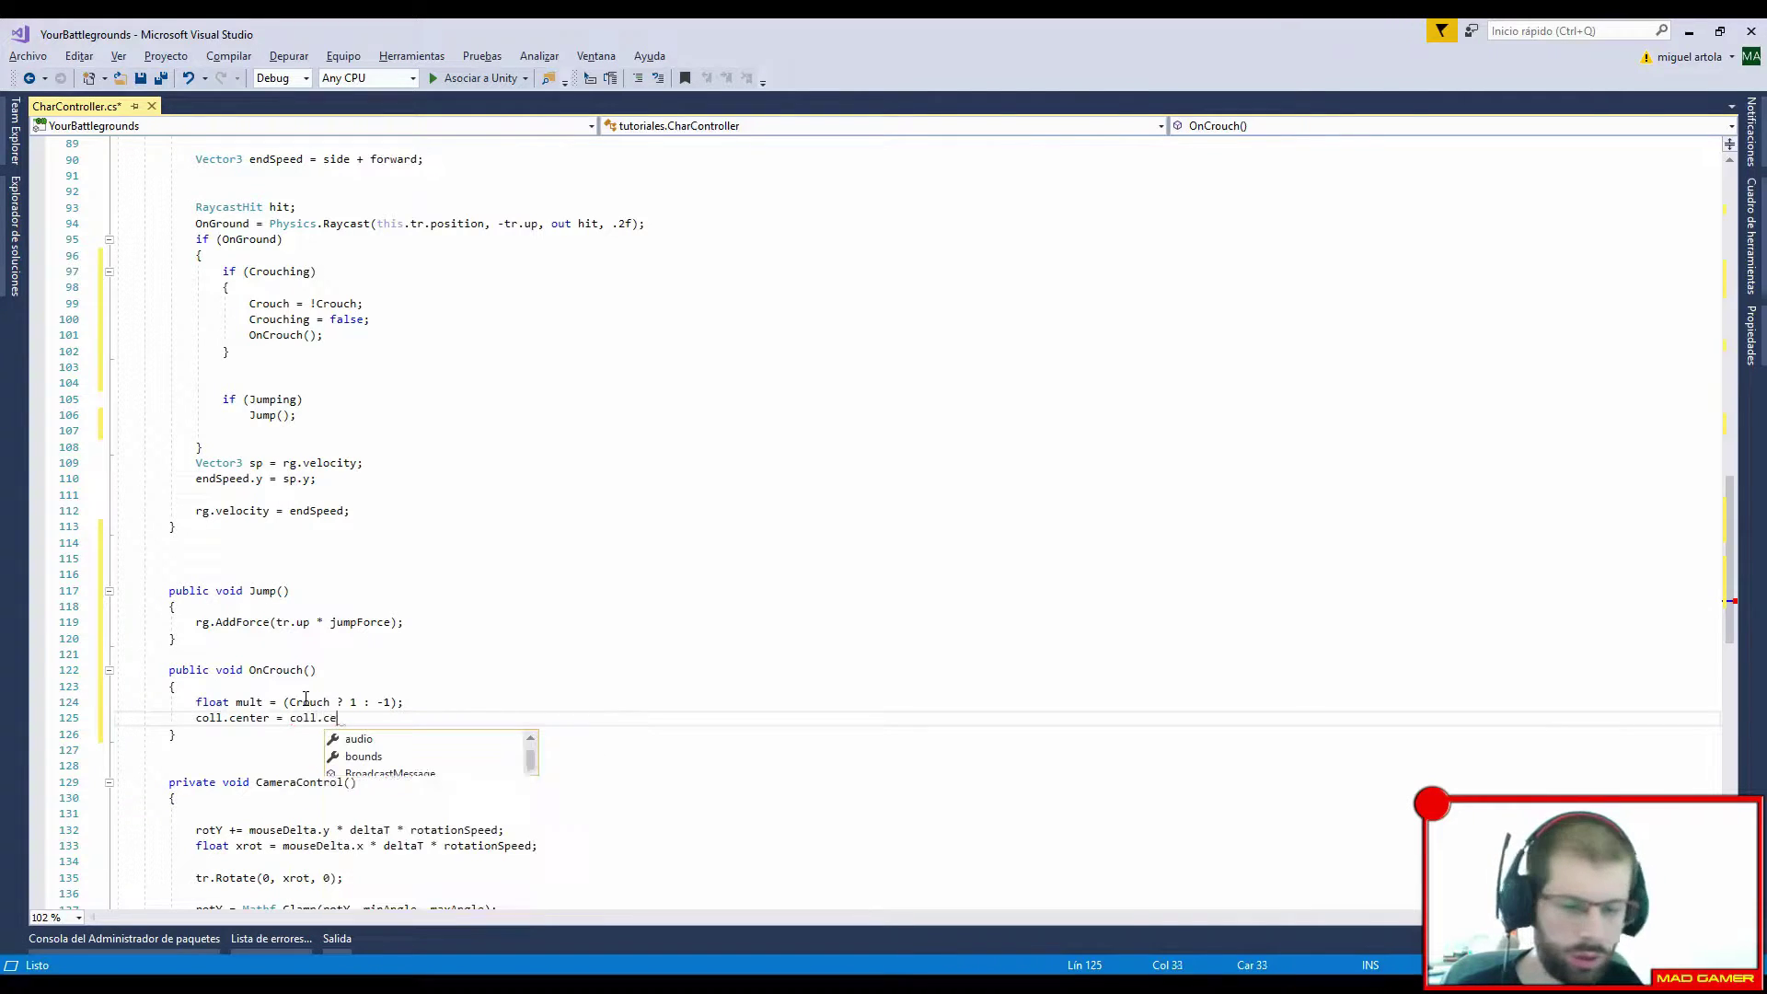
{"action": "type", "text": "ent"}
{"action": "key", "text": "Tab"}
{"action": "type", "text": "+ n"}
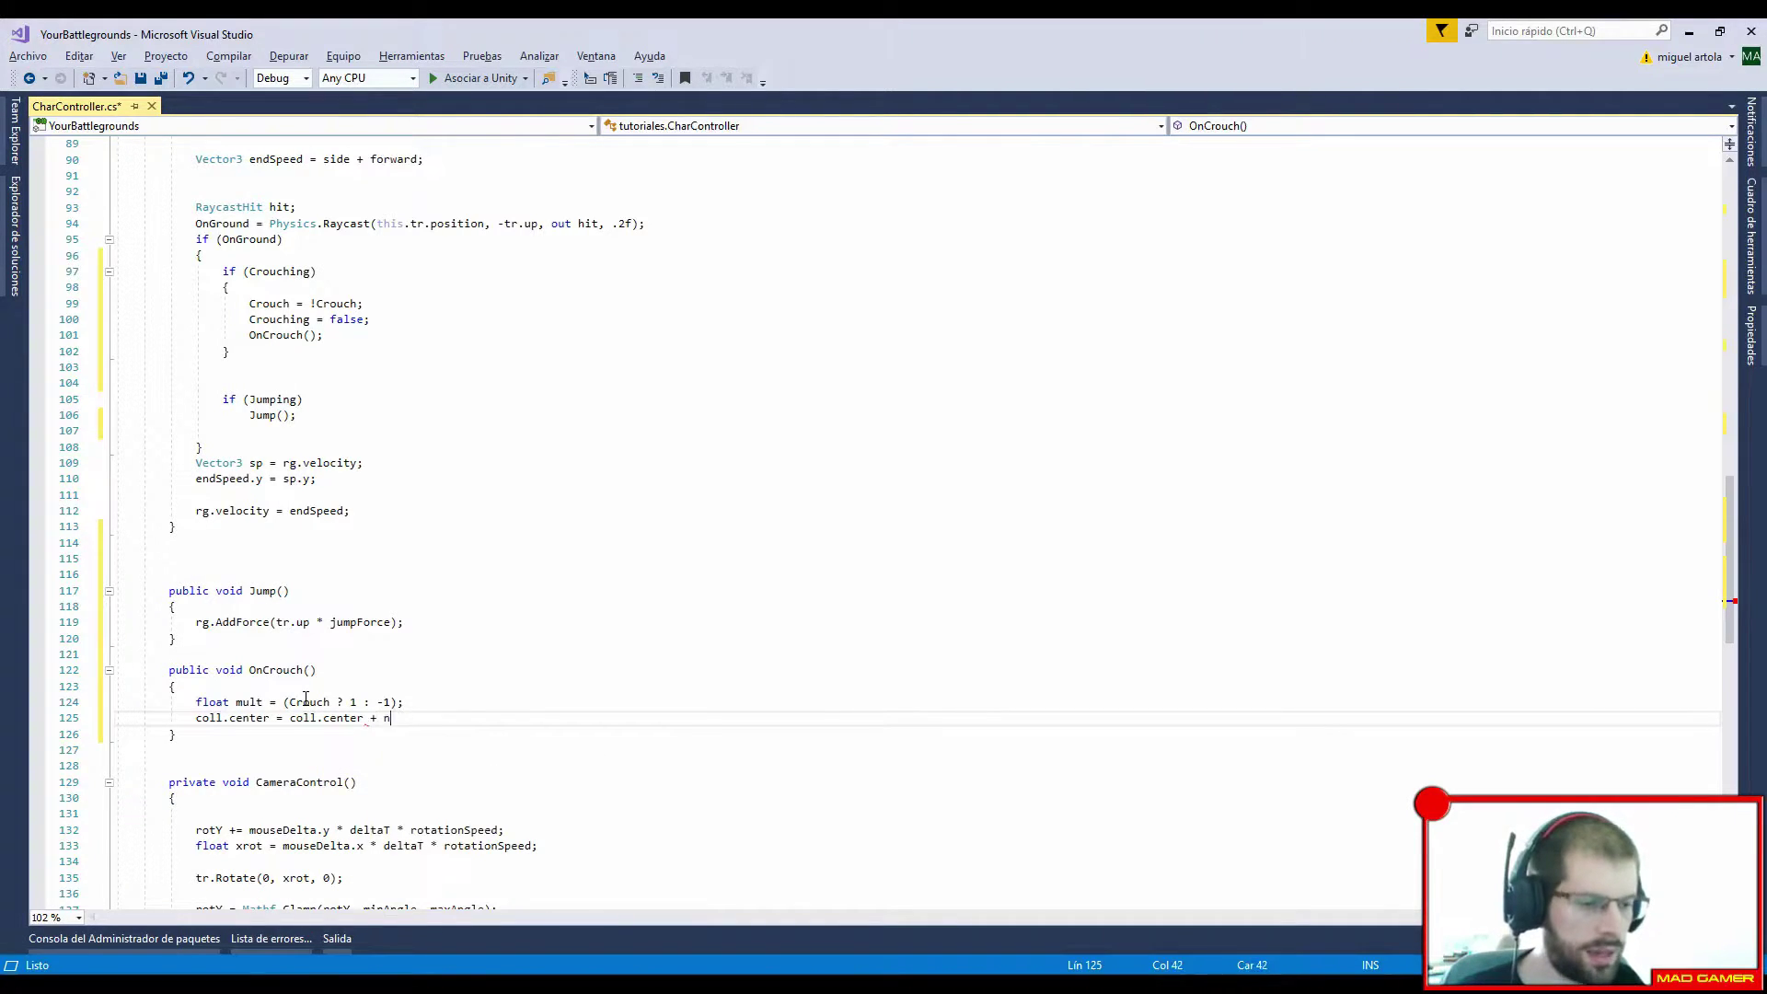
{"action": "type", "text": "ew"}
{"action": "key", "text": "Tab"}
{"action": "type", "text": "("}
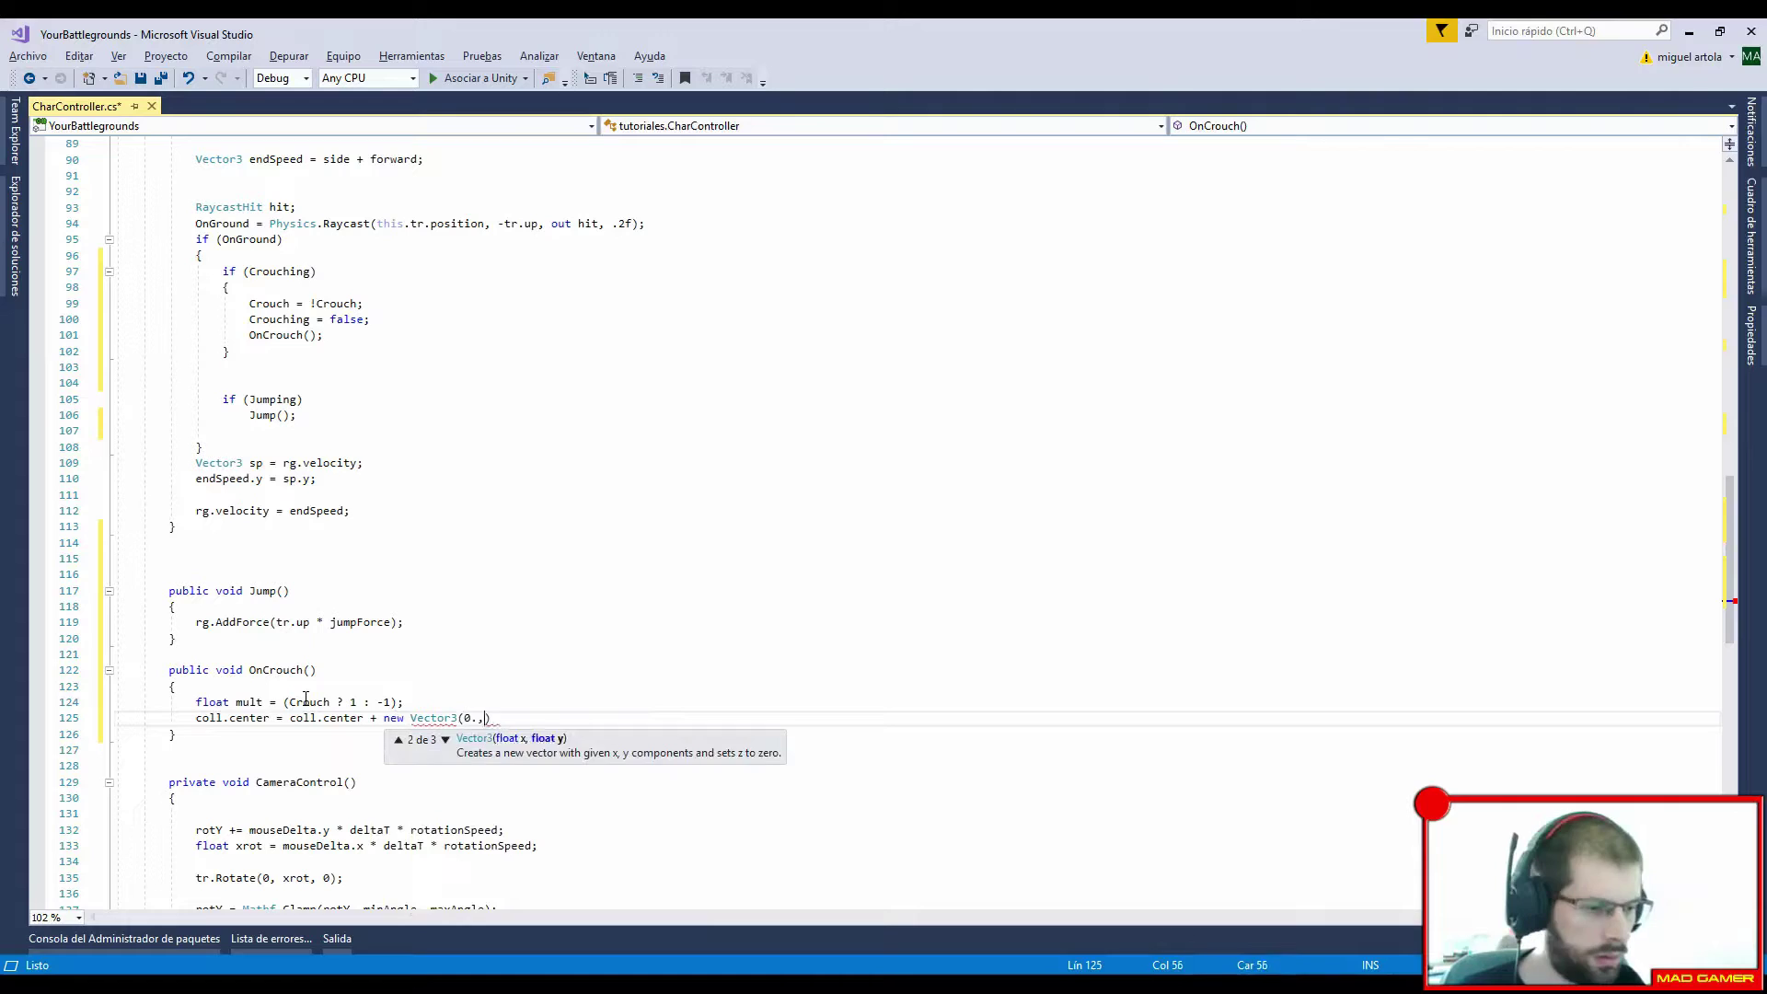
{"action": "type", "text": "0, crouc"}
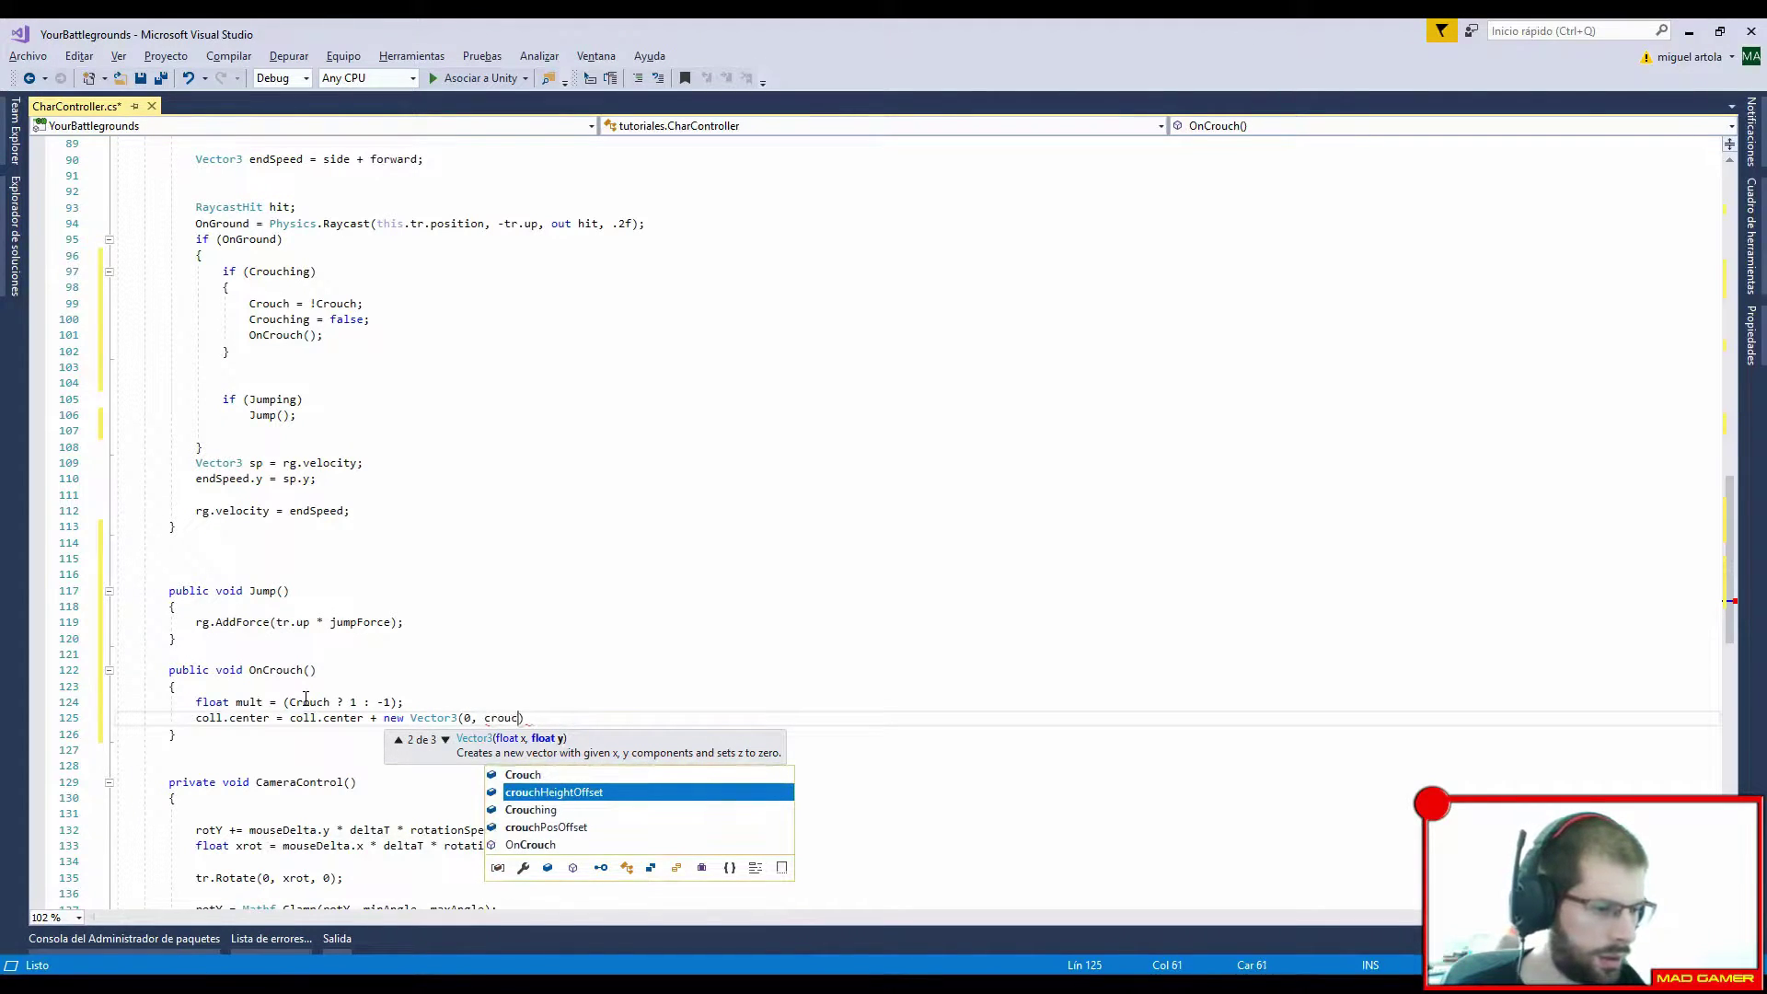
{"action": "key", "text": "Down"}
{"action": "key", "text": "Down"}
{"action": "key", "text": "Tab"}
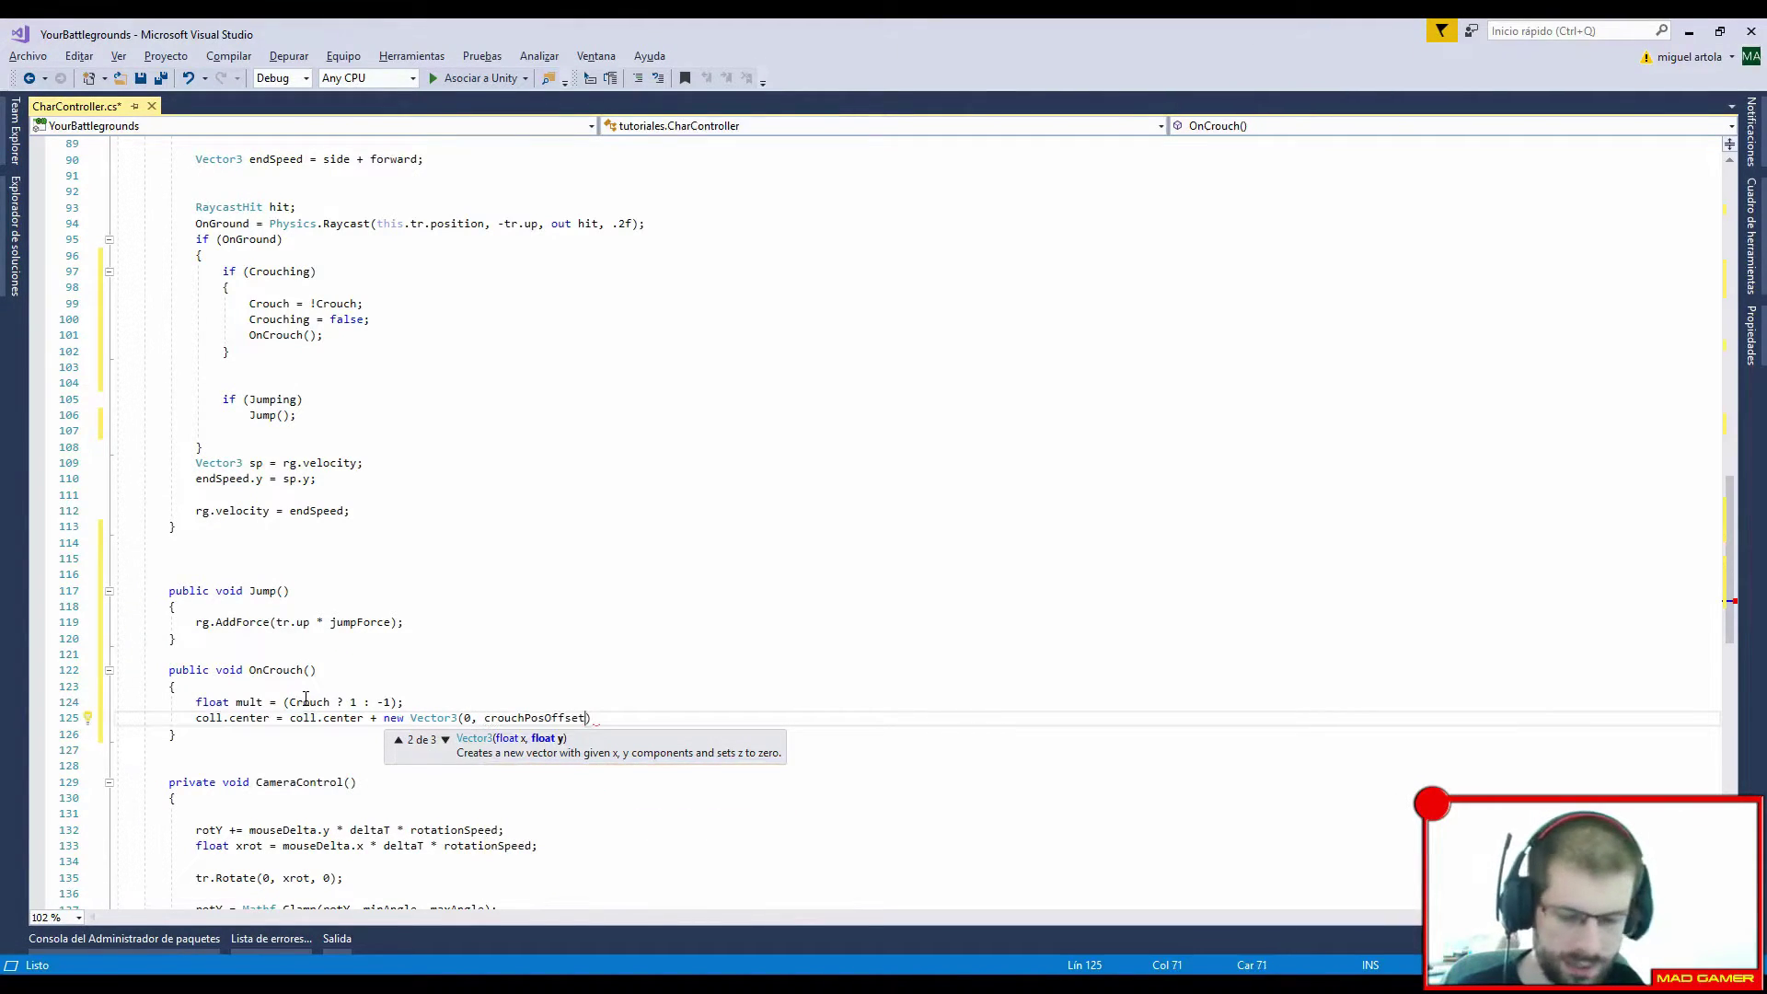
{"action": "type", "text": ", 0) * "}
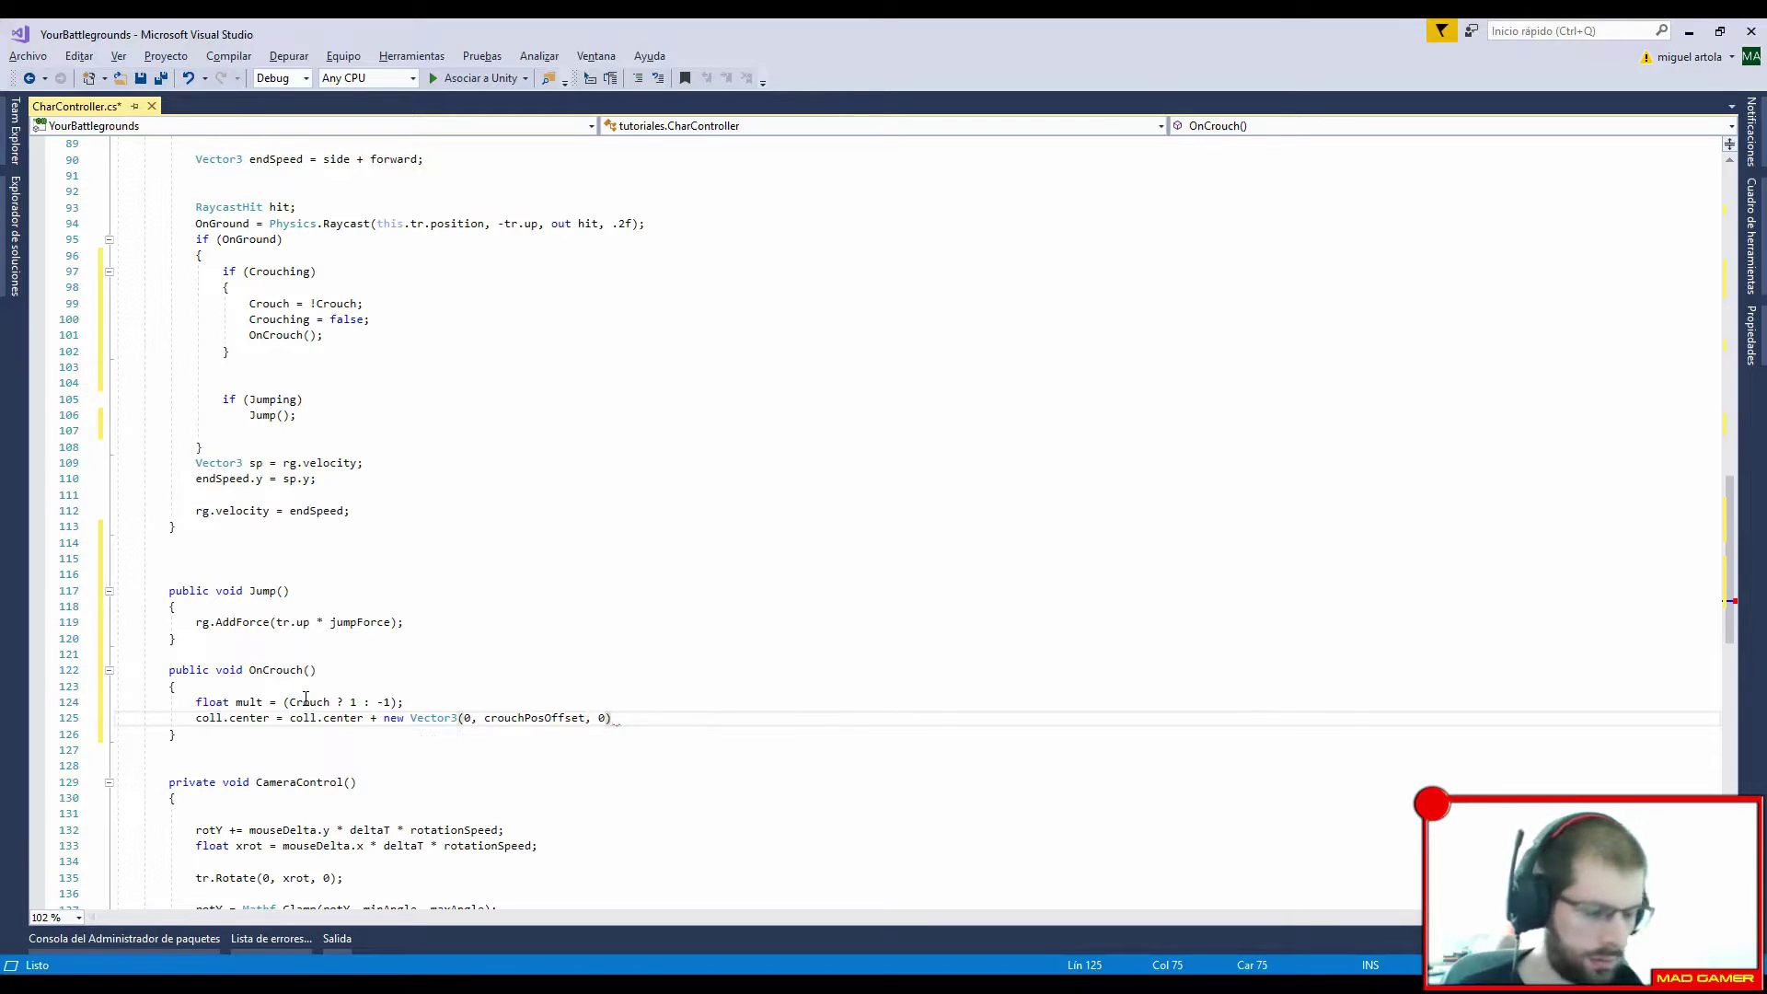
{"action": "type", "text": "mu"}
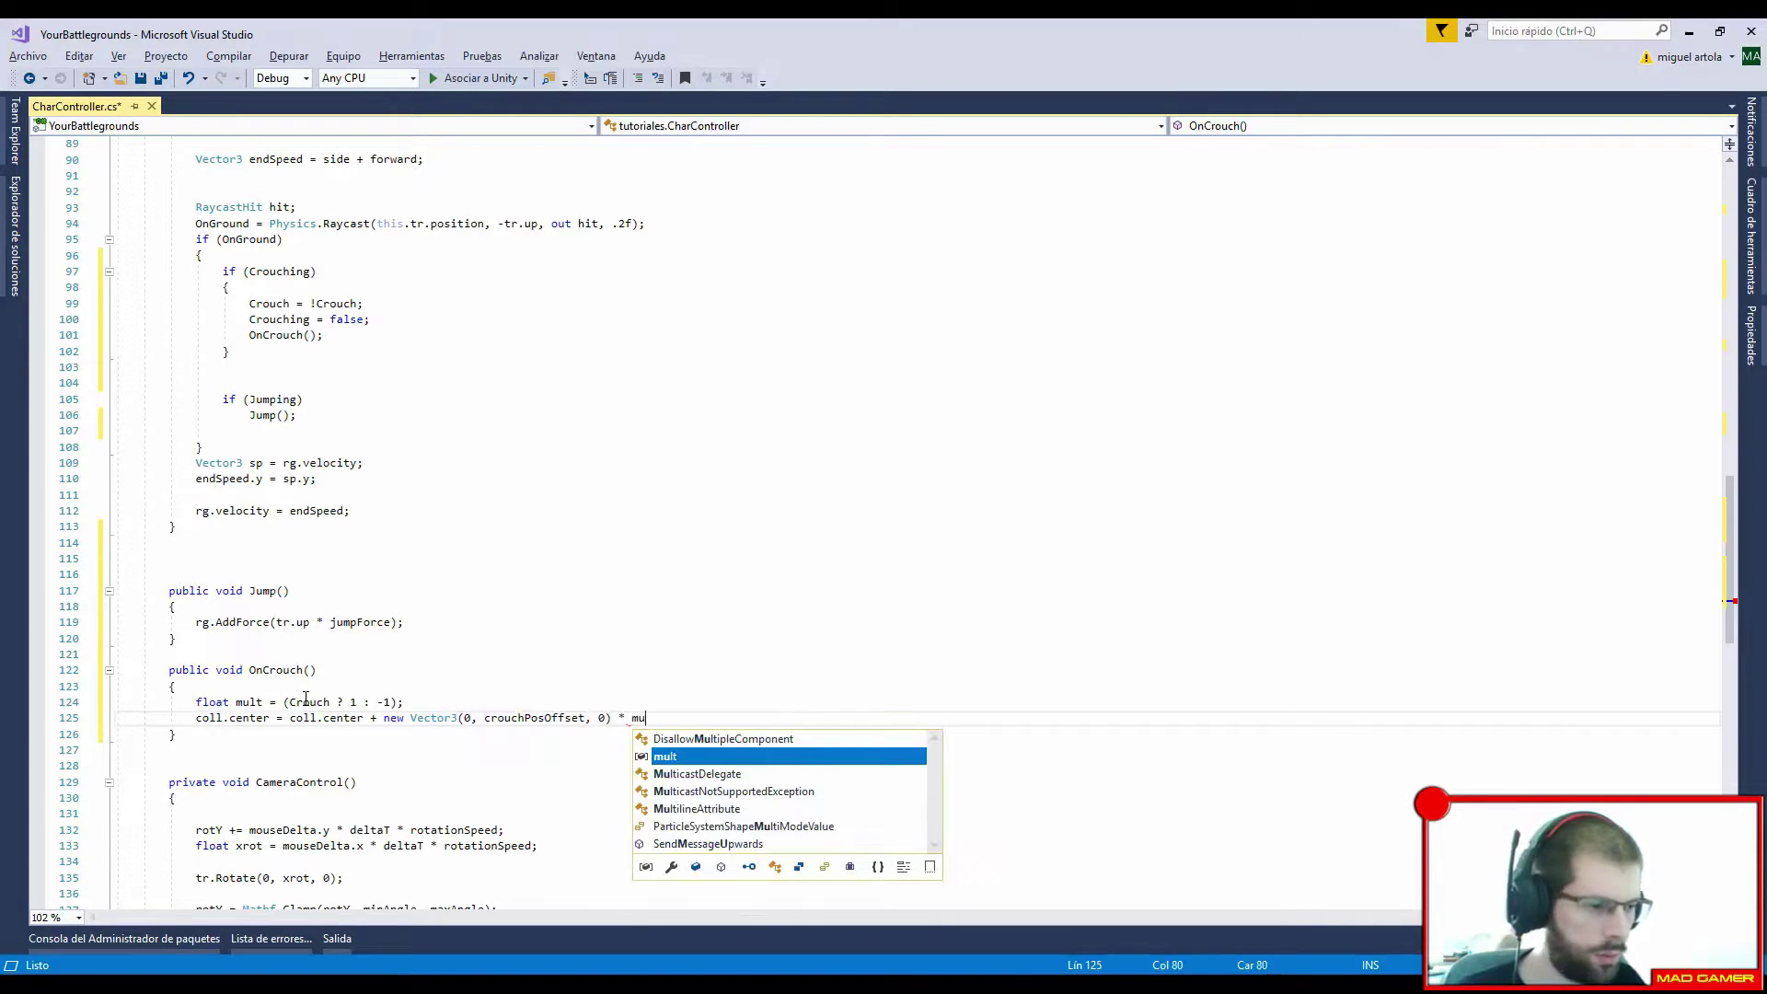
{"action": "type", "text": "lt;"}
{"action": "key", "text": "Return"}
Step: Make OnCrouch add crouchHeightOffset * mult to coll.height
{"action": "type", "text": "co"}
{"action": "key", "text": "Tab"}
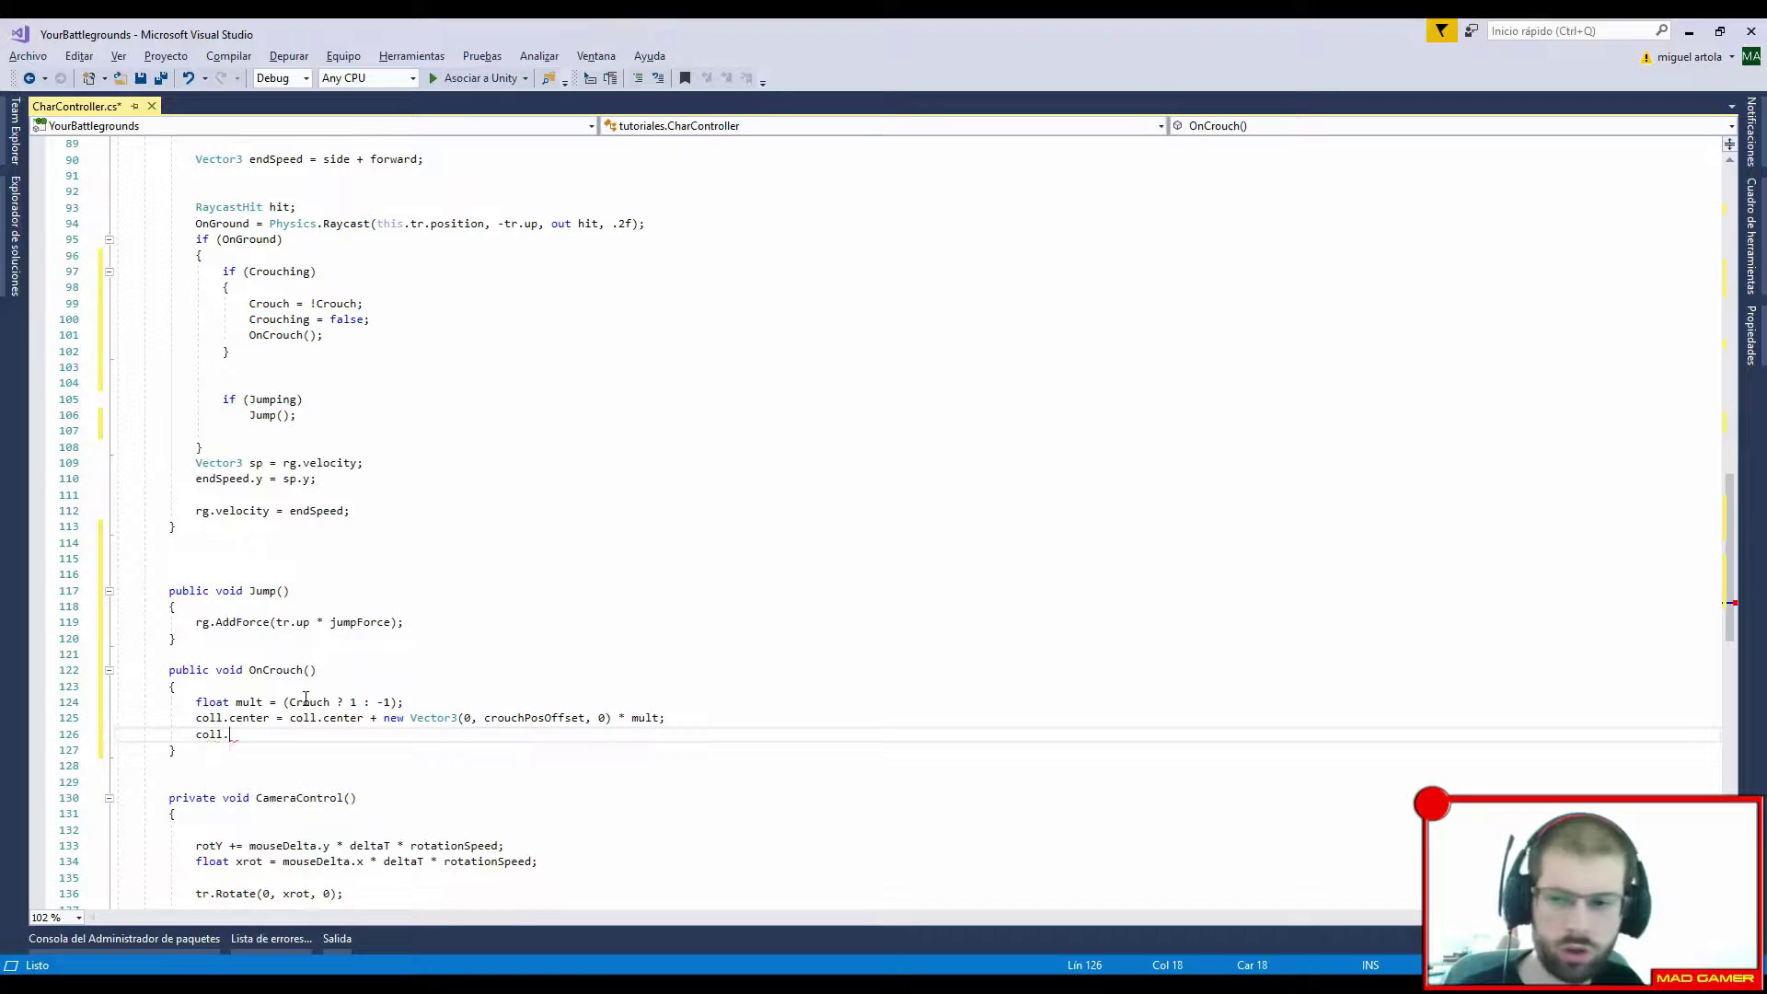
{"action": "type", "text": "he"}
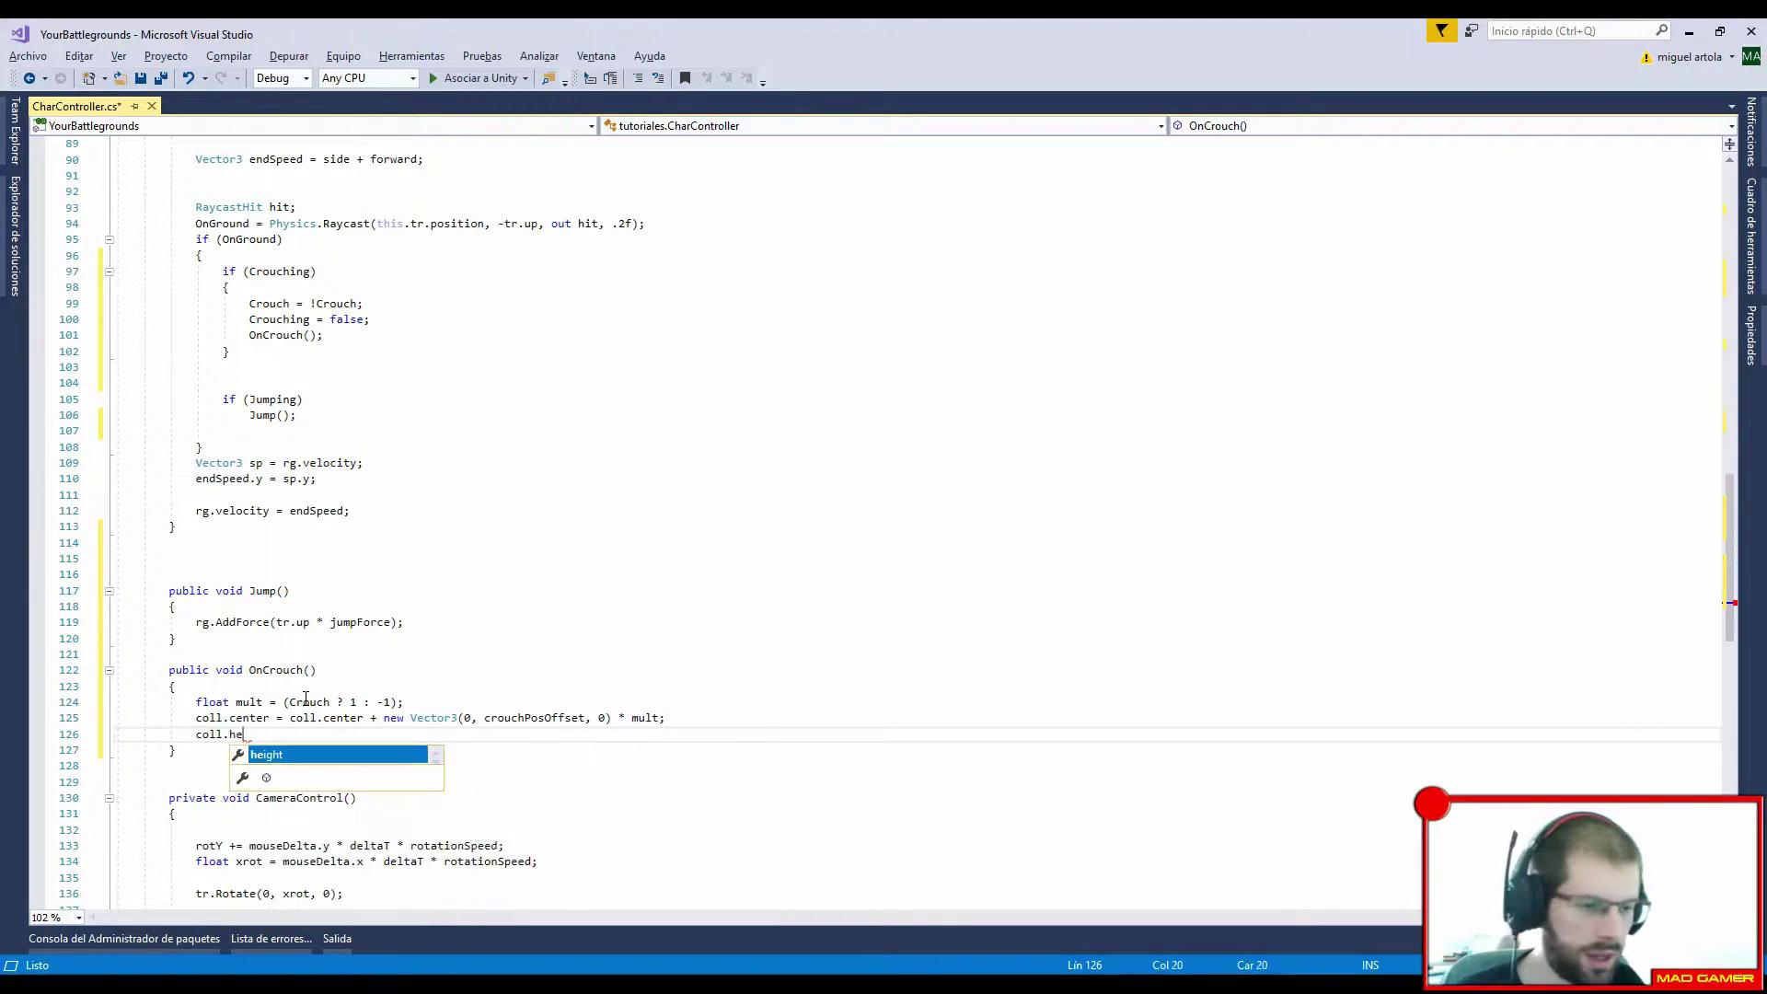
{"action": "key", "text": "Tab"}
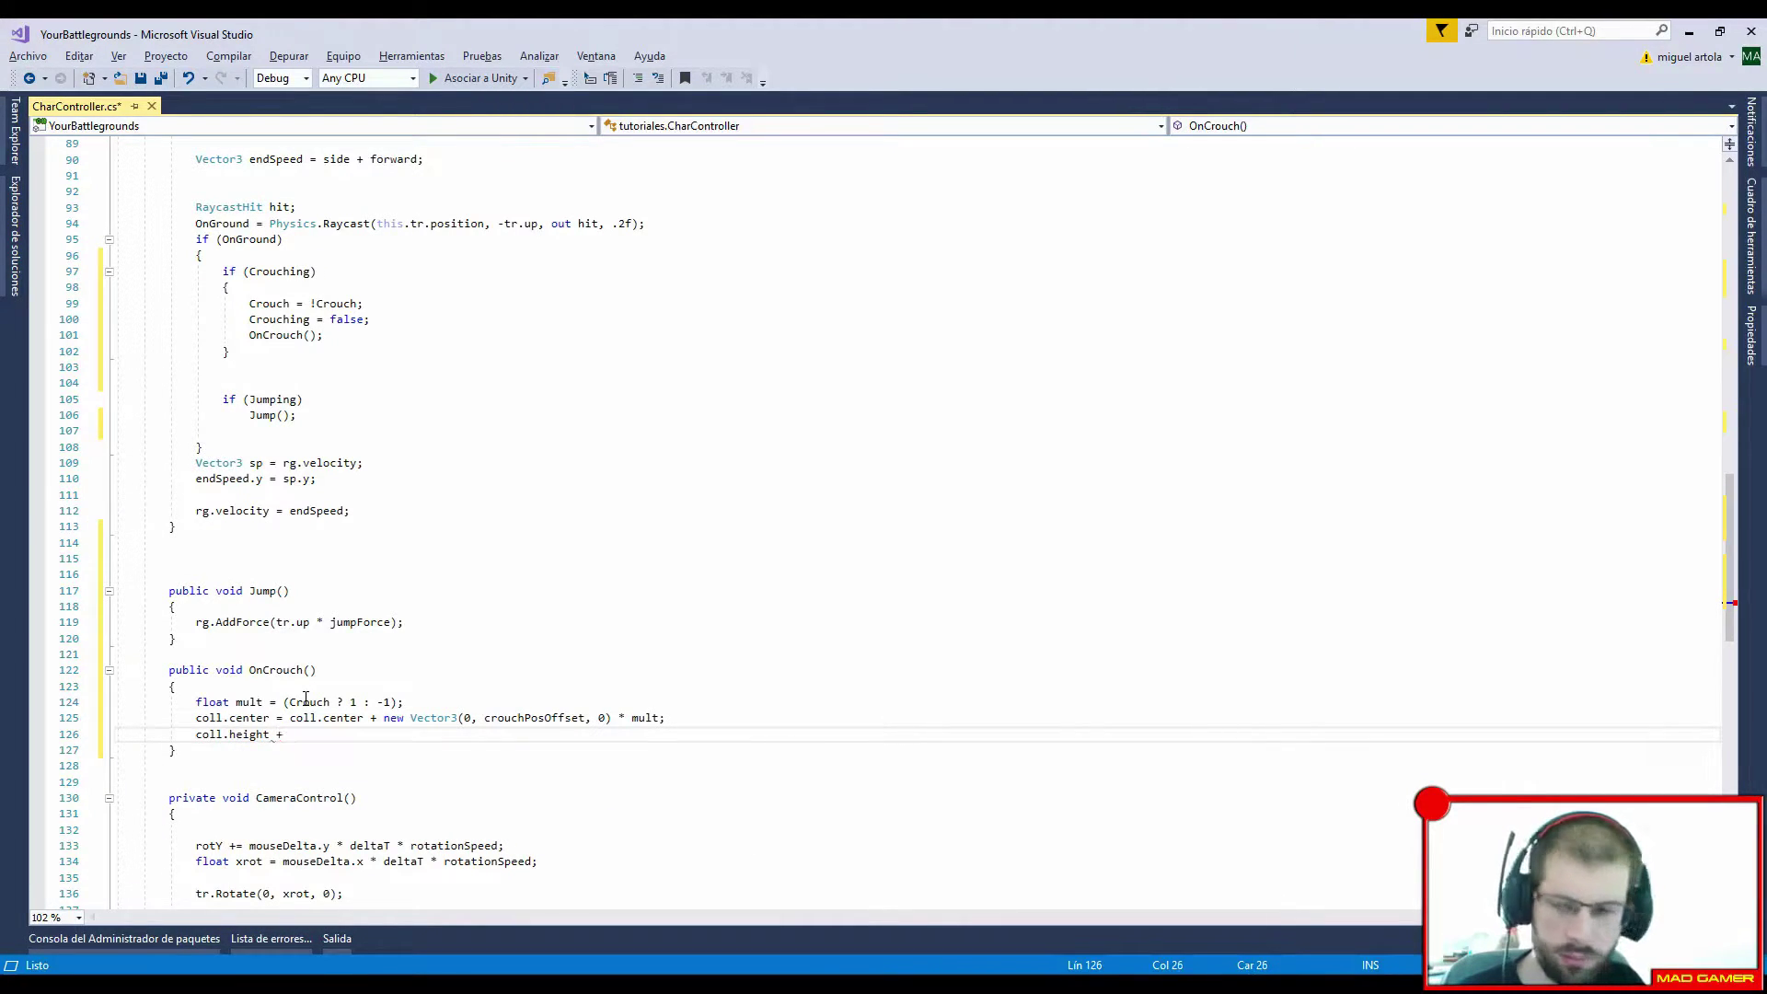
{"action": "type", "text": "= cro"}
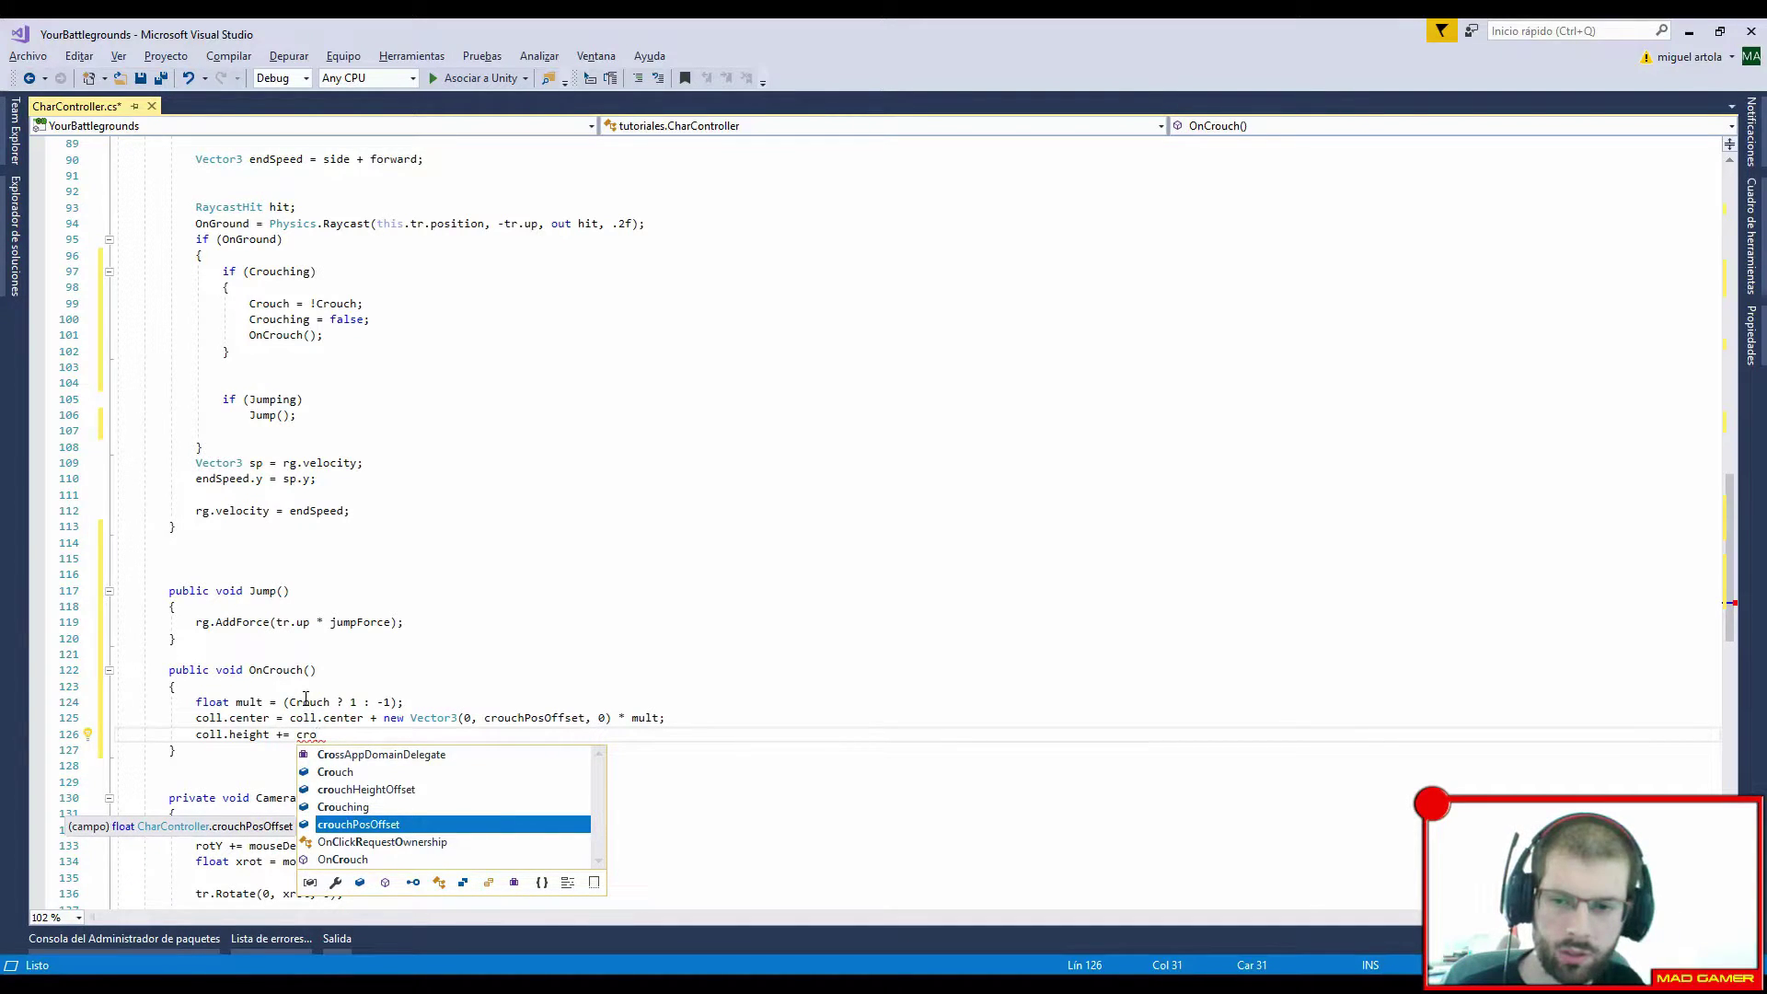
{"action": "key", "text": "Up"}
{"action": "key", "text": "Up"}
{"action": "key", "text": "Tab"}
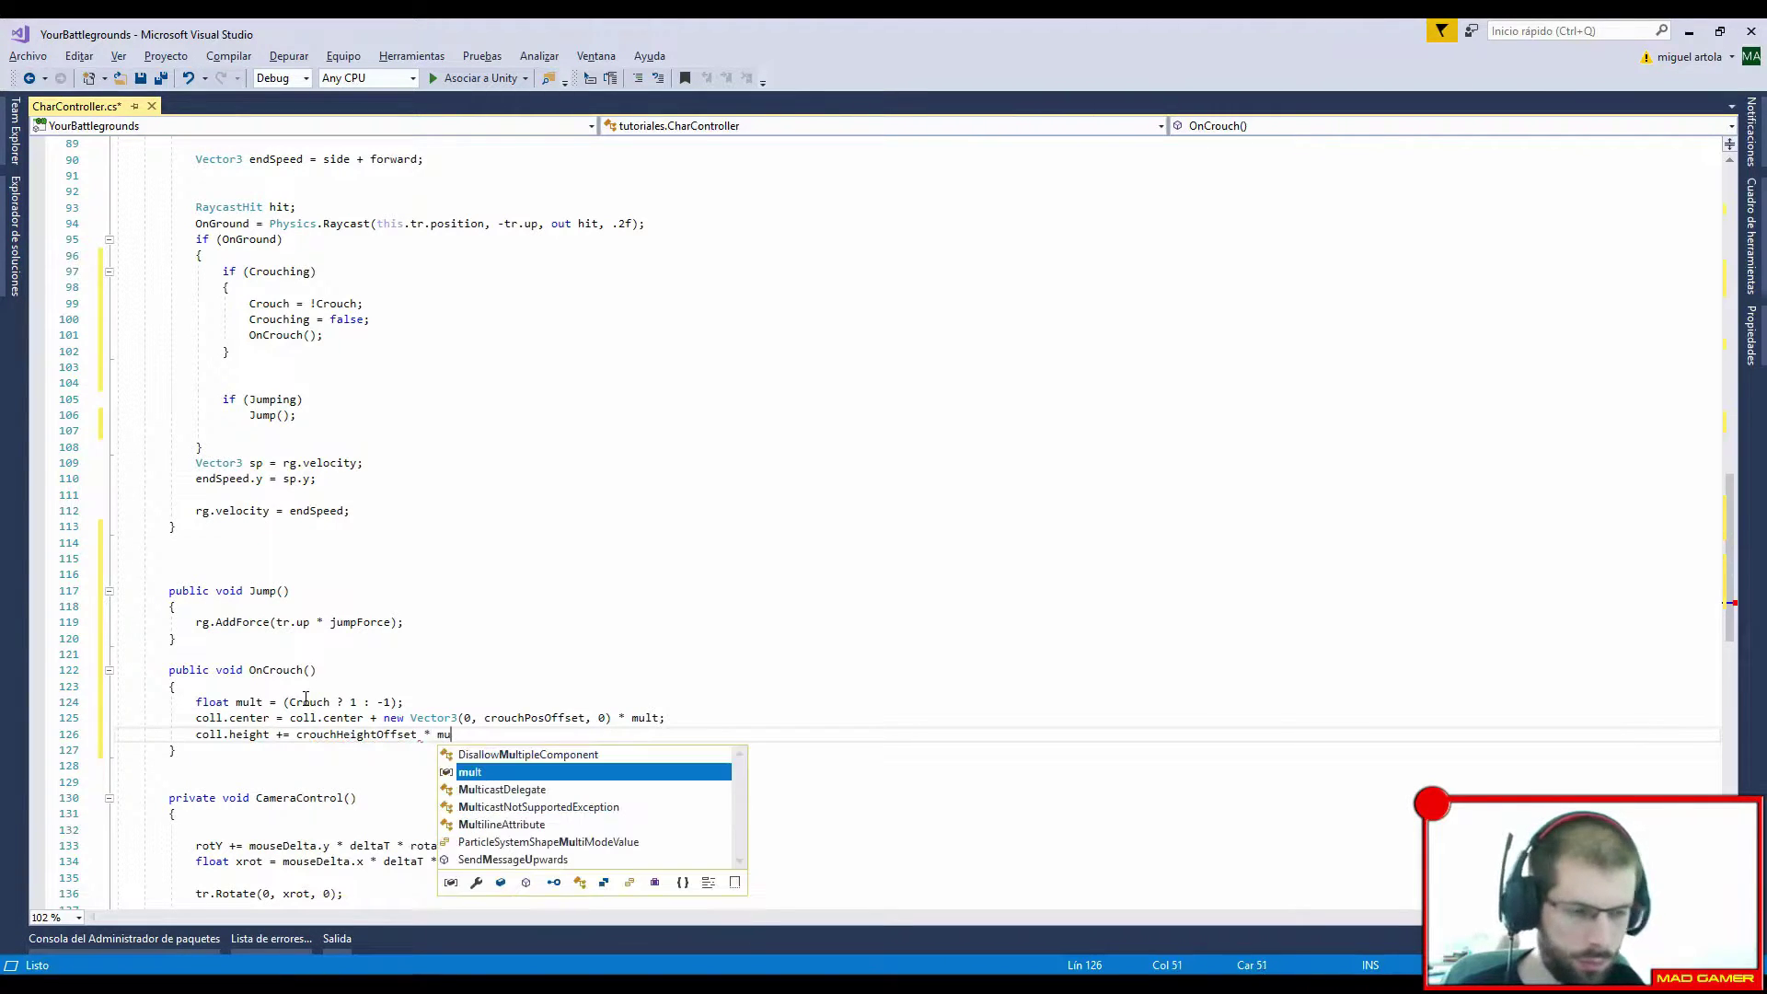
{"action": "type", "text": "mult;"}
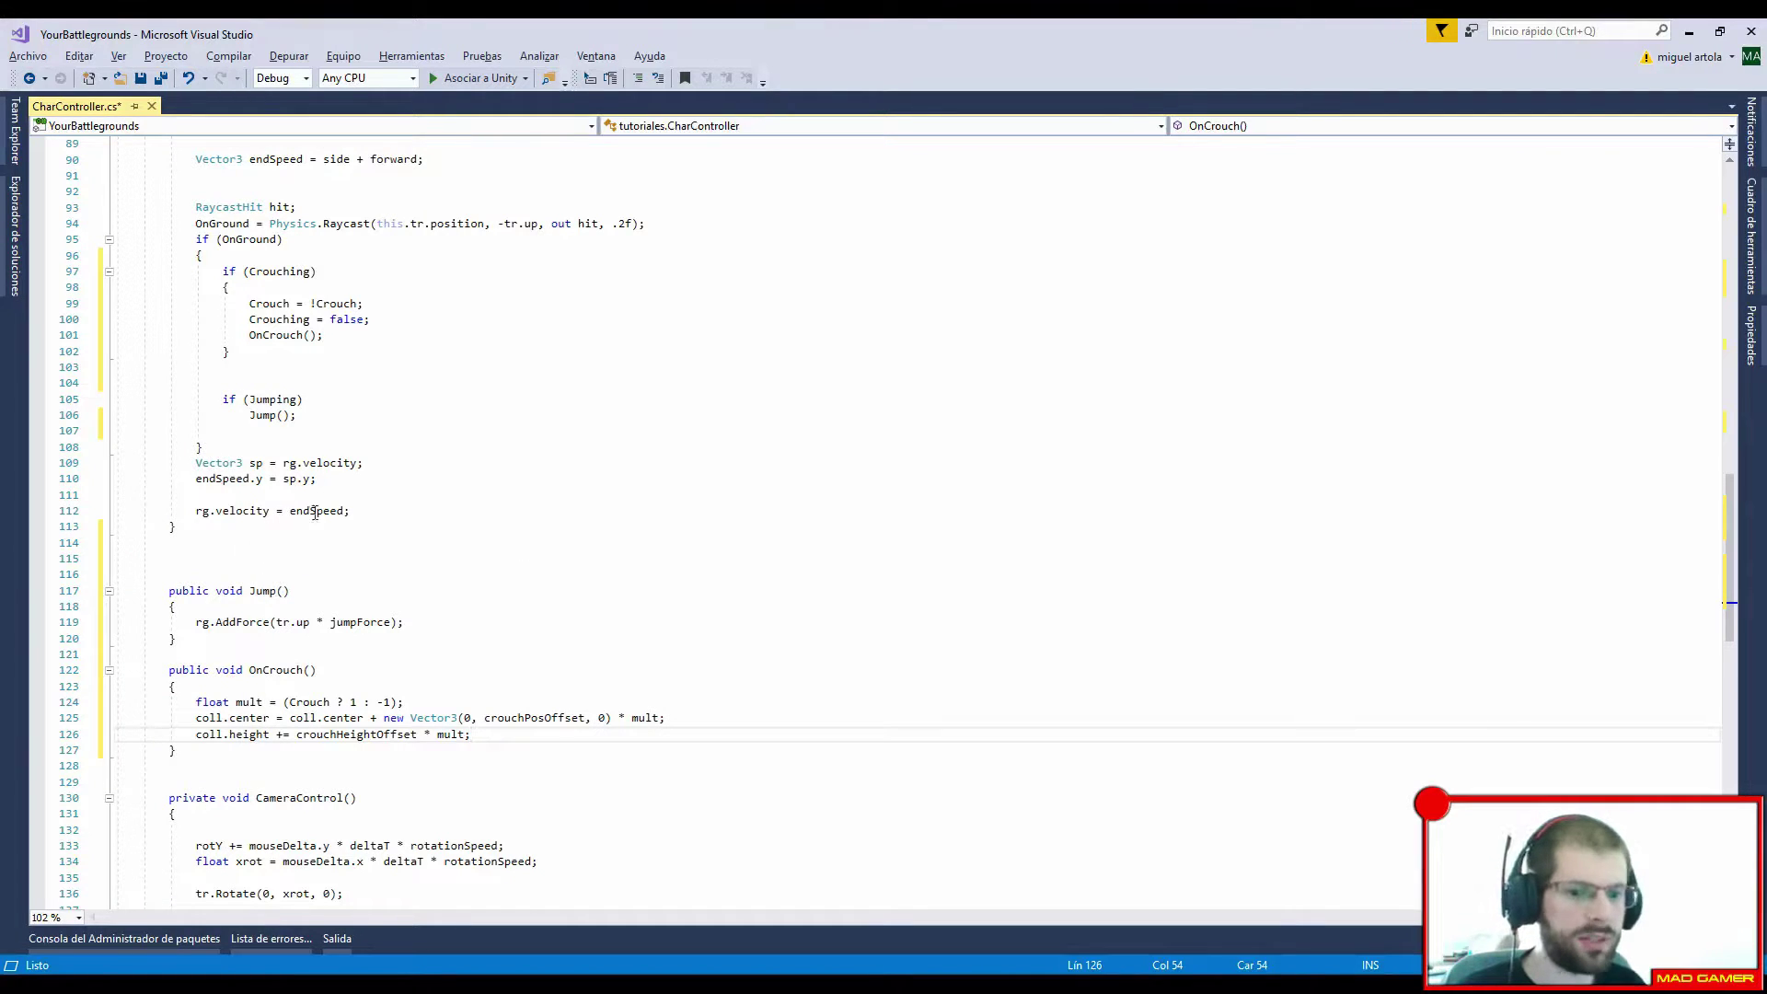
Step: Add anim.SetBool("crouch", crouch); inside AnimControl
{"action": "scroll", "coordinate": [425, 582], "scroll_direction": "down", "scroll_amount": 1}
{"action": "scroll", "coordinate": [426, 582], "scroll_direction": "down", "scroll_amount": 3}
{"action": "scroll", "coordinate": [425, 582], "scroll_direction": "down", "scroll_amount": 3}
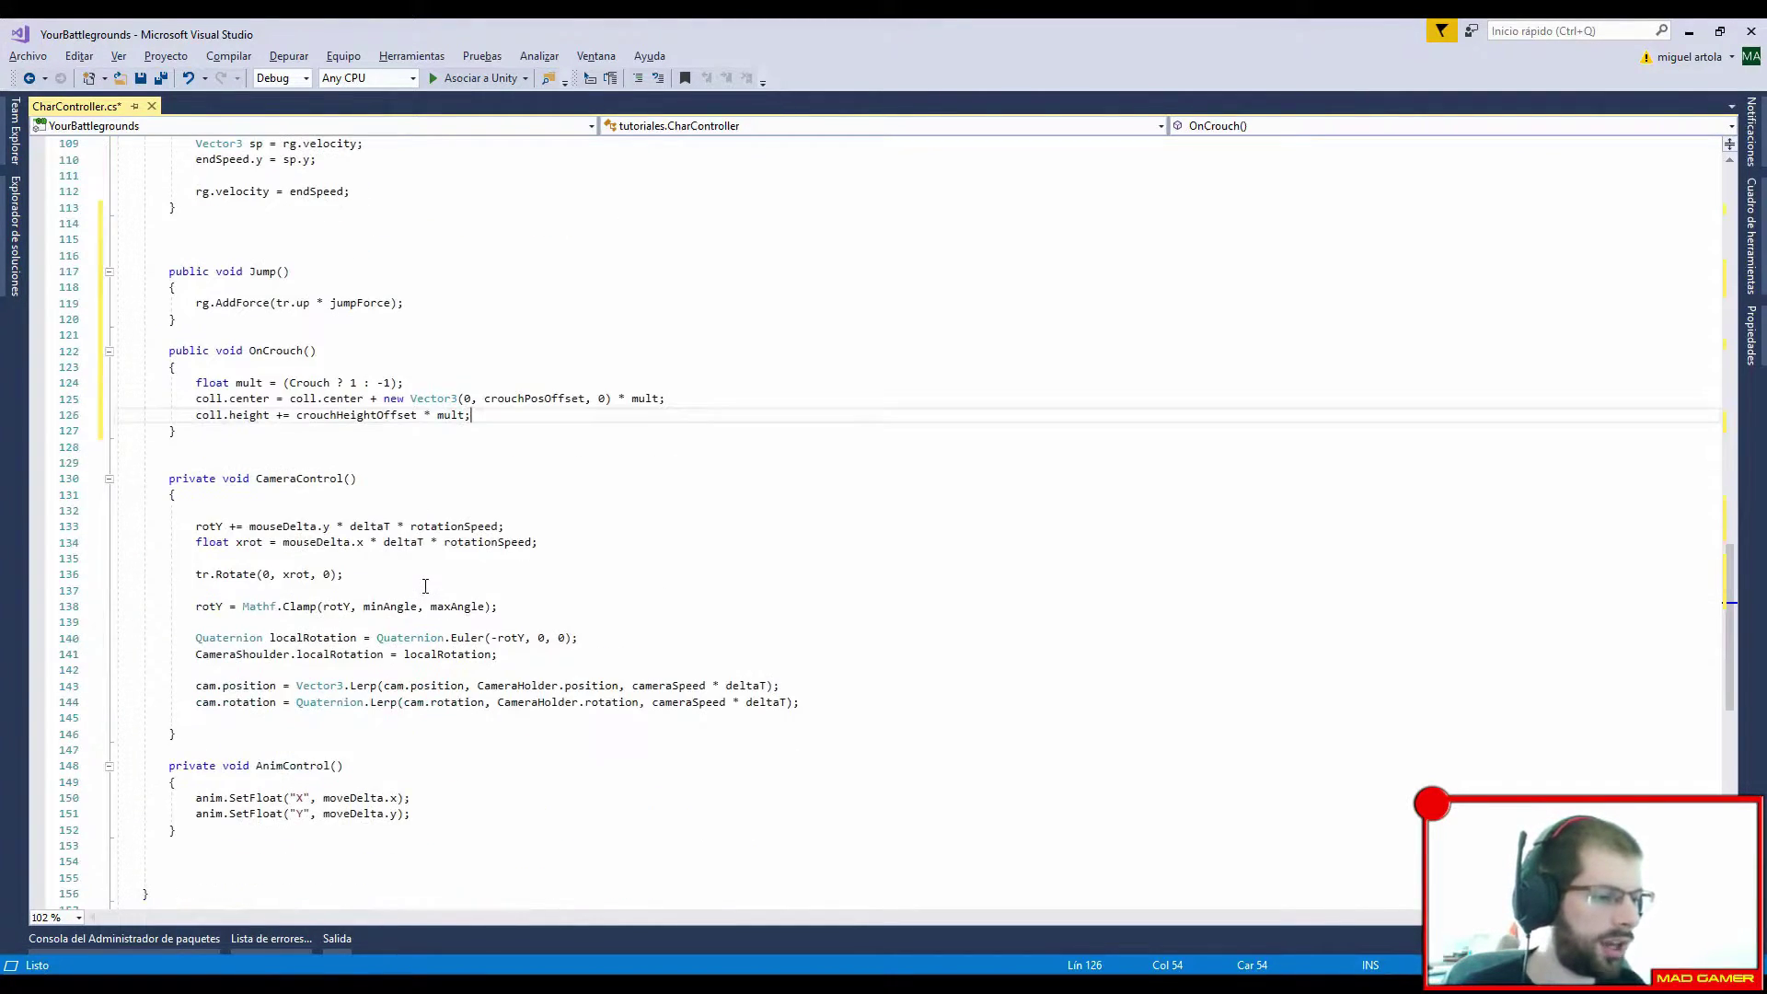
{"action": "scroll", "coordinate": [426, 583], "scroll_direction": "down", "scroll_amount": 1}
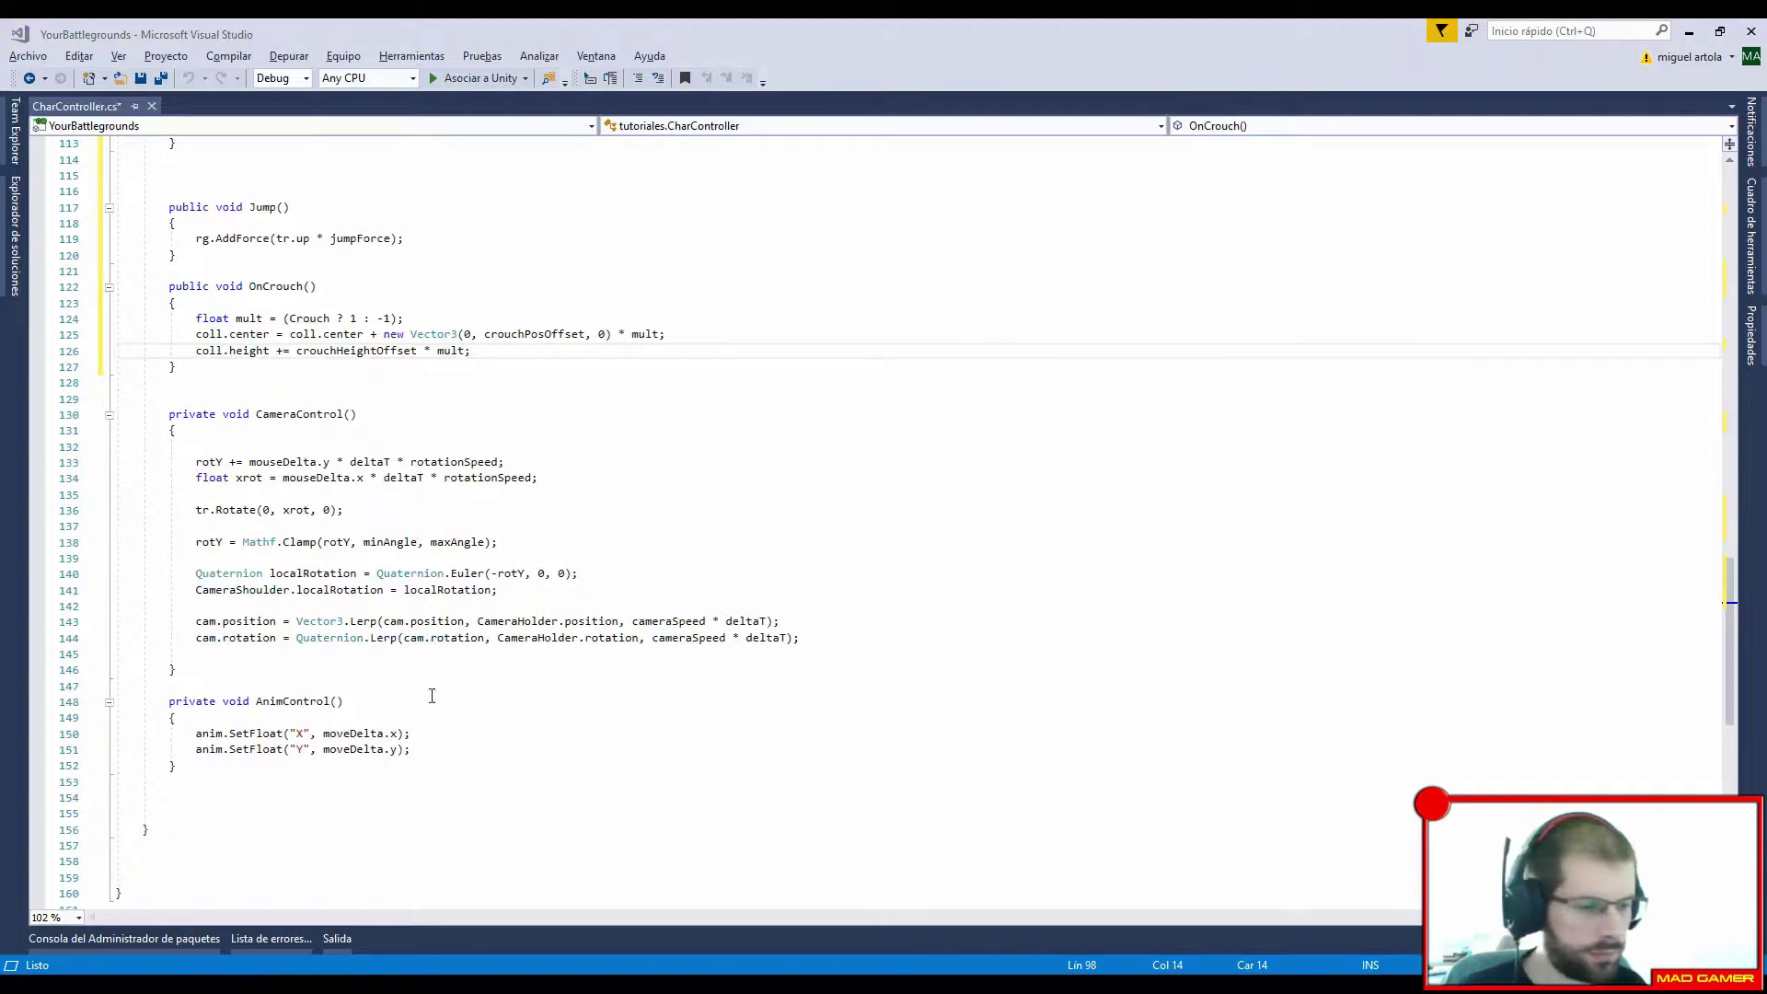
{"action": "left_click", "coordinate": [416, 719]}
{"action": "key", "text": "Return"}
{"action": "type", "text": "a"}
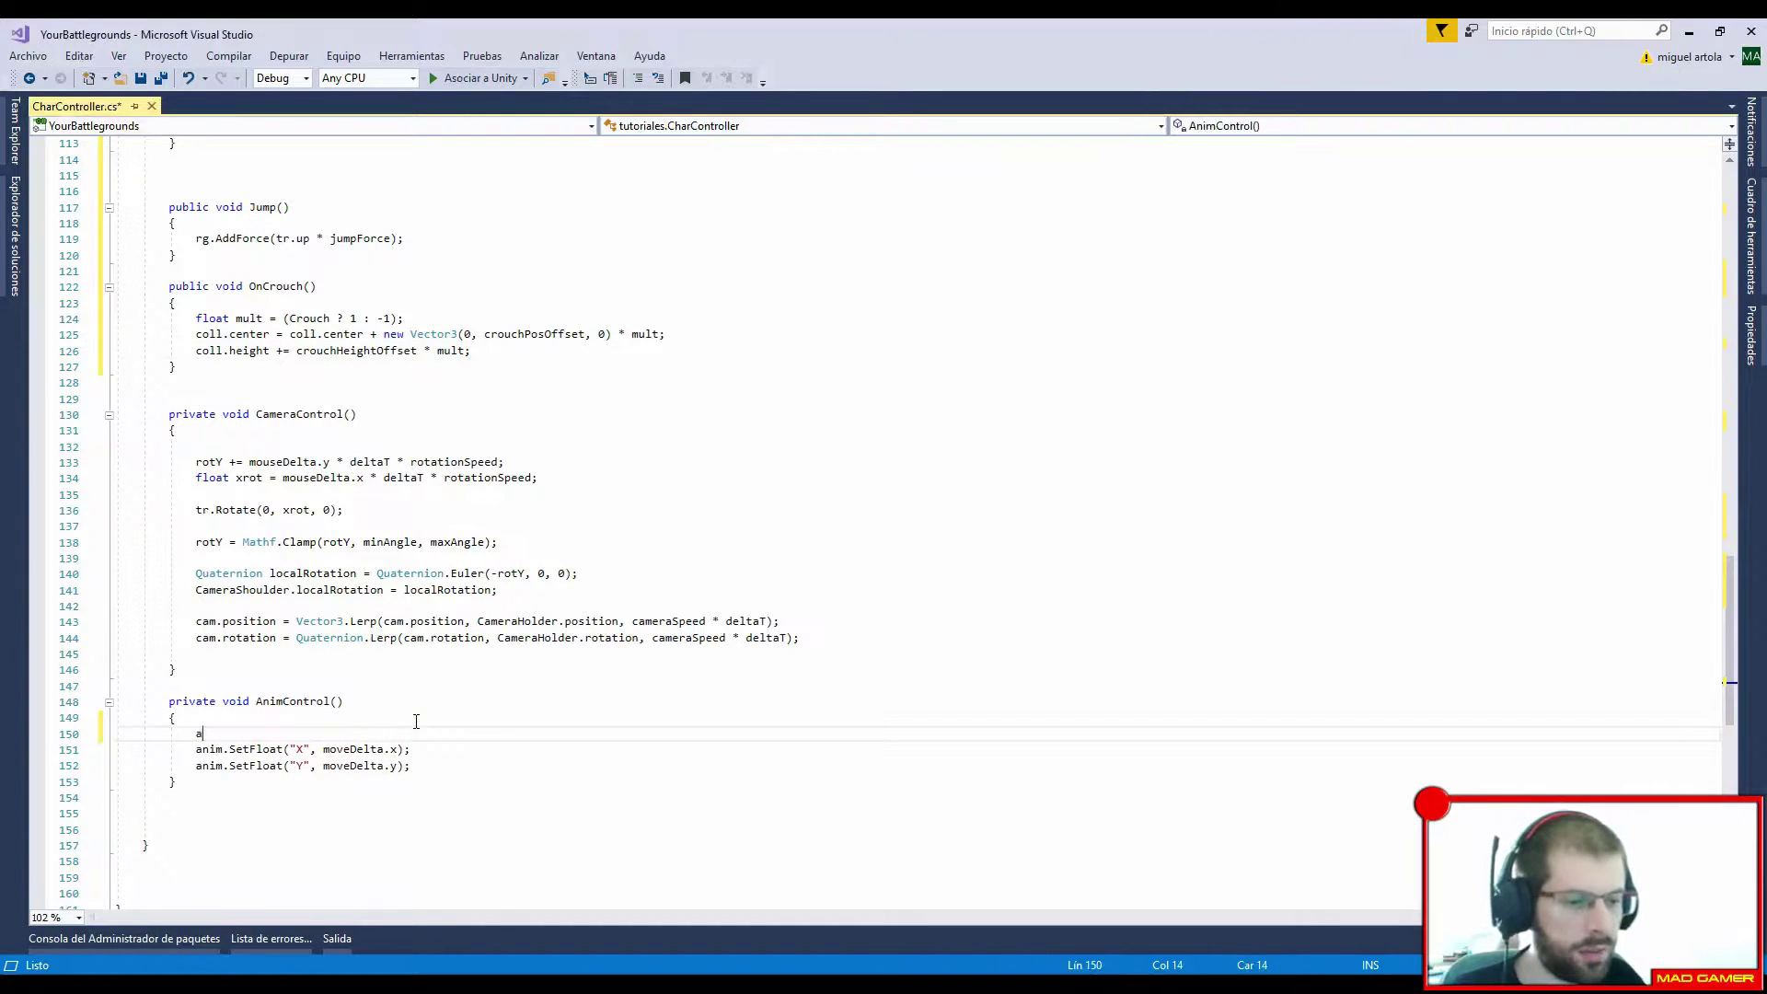
{"action": "type", "text": "nim."}
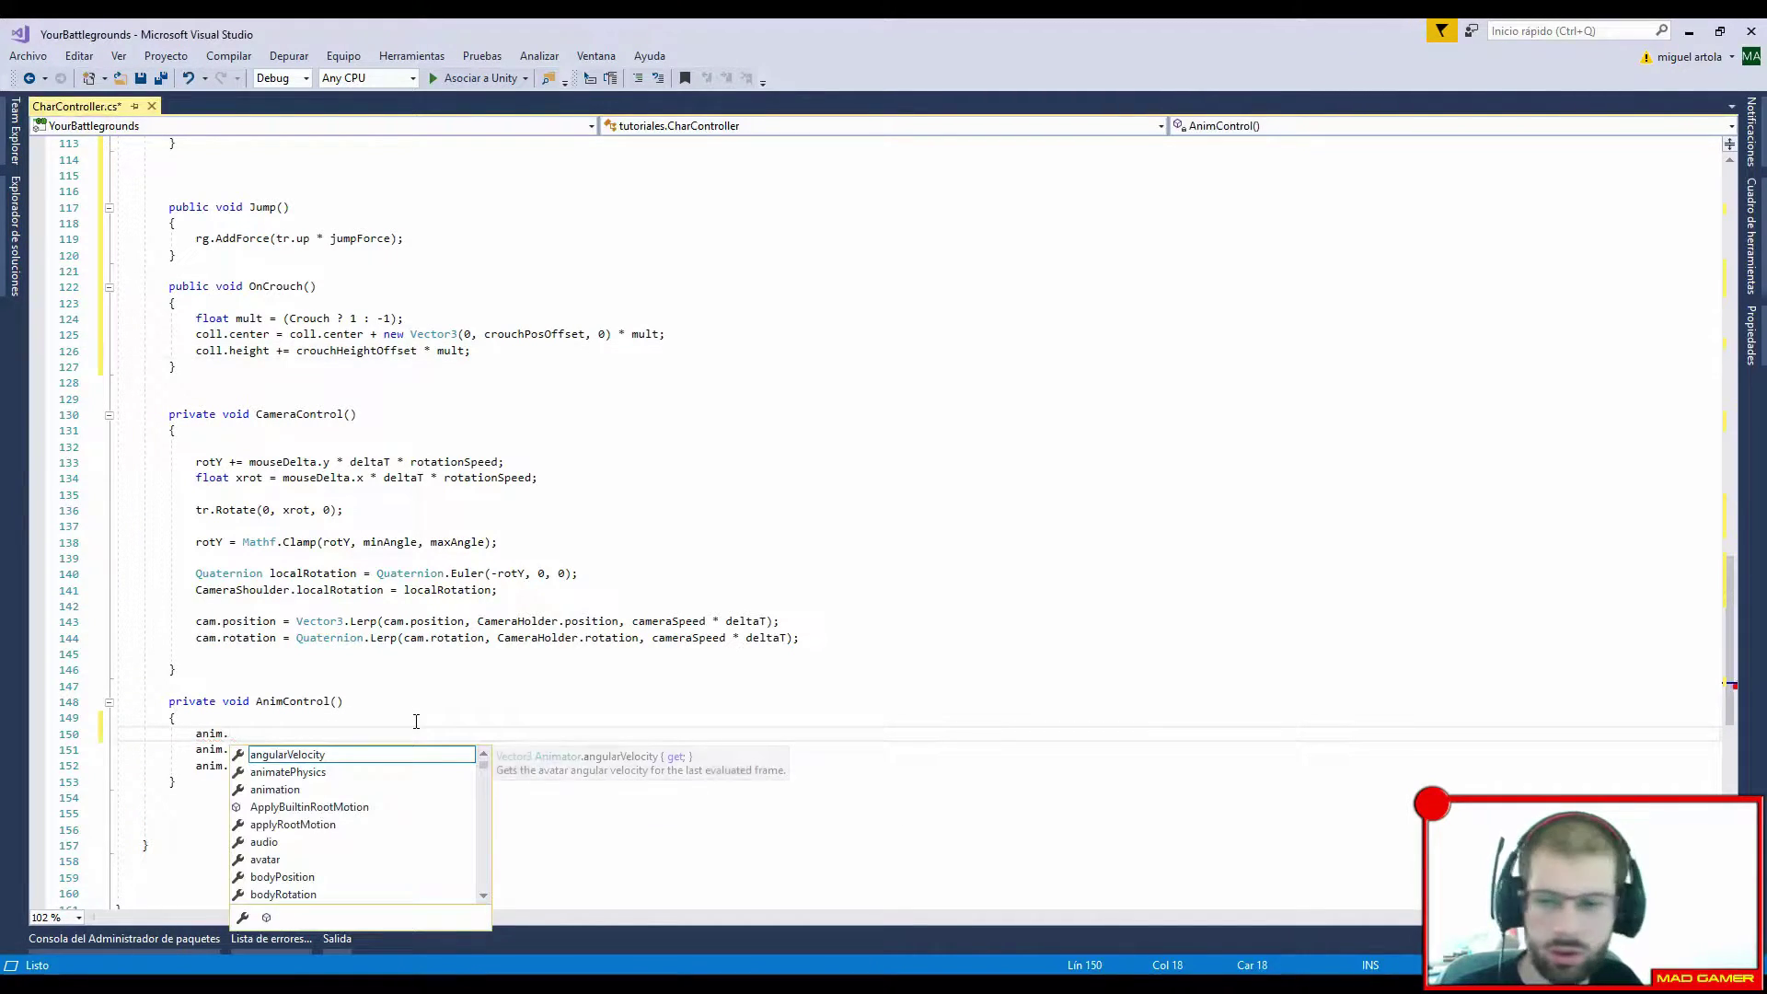
{"action": "type", "text": "setb"}
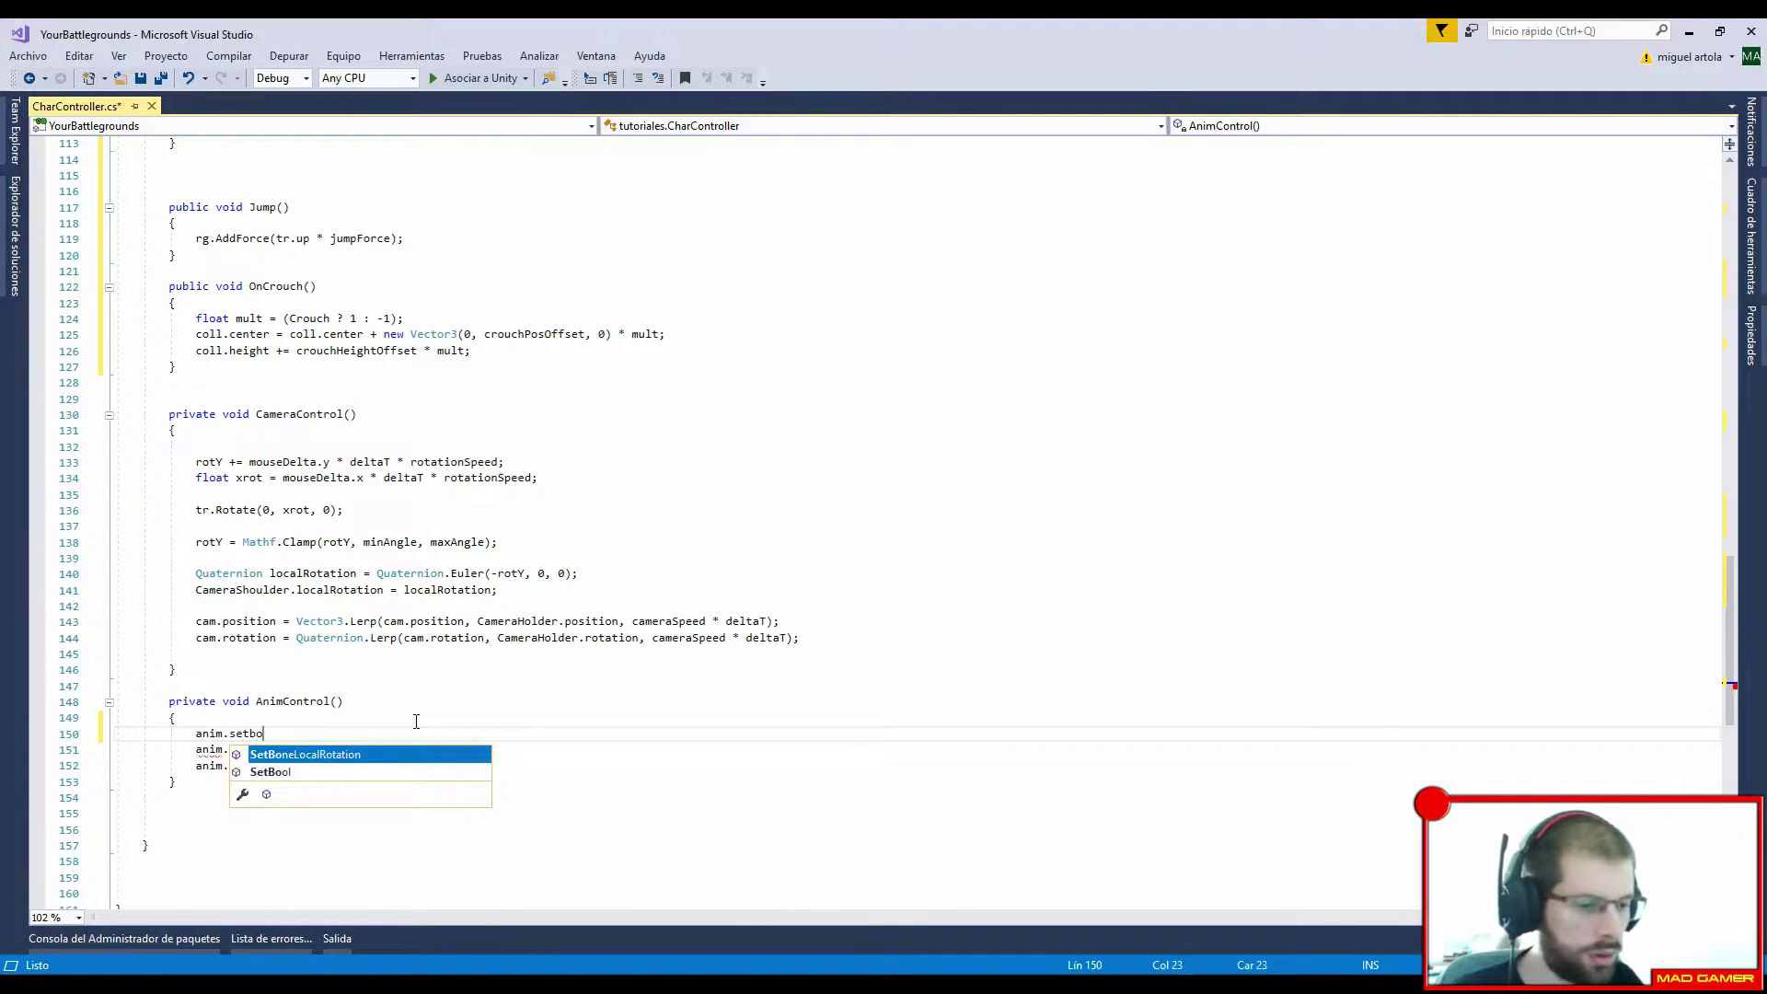
{"action": "type", "text": "o"}
{"action": "key", "text": "Tab"}
{"action": "type", "text": "(\""}
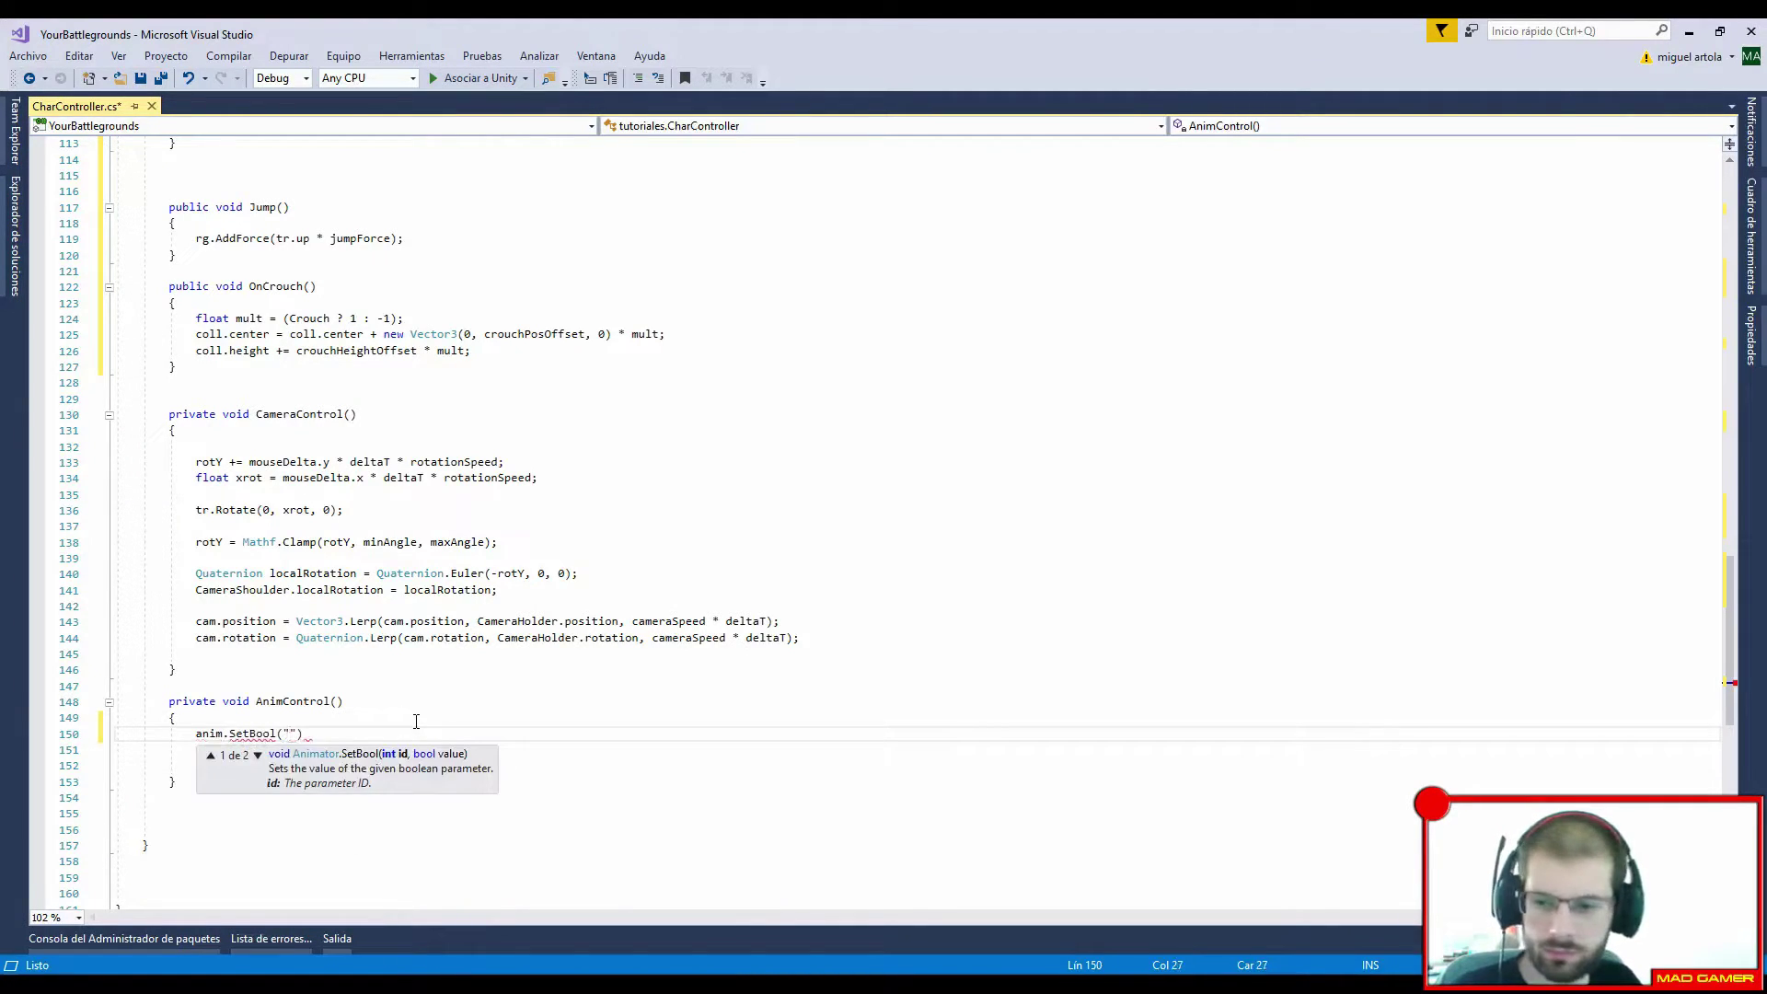
{"action": "type", "text": "crouch\","}
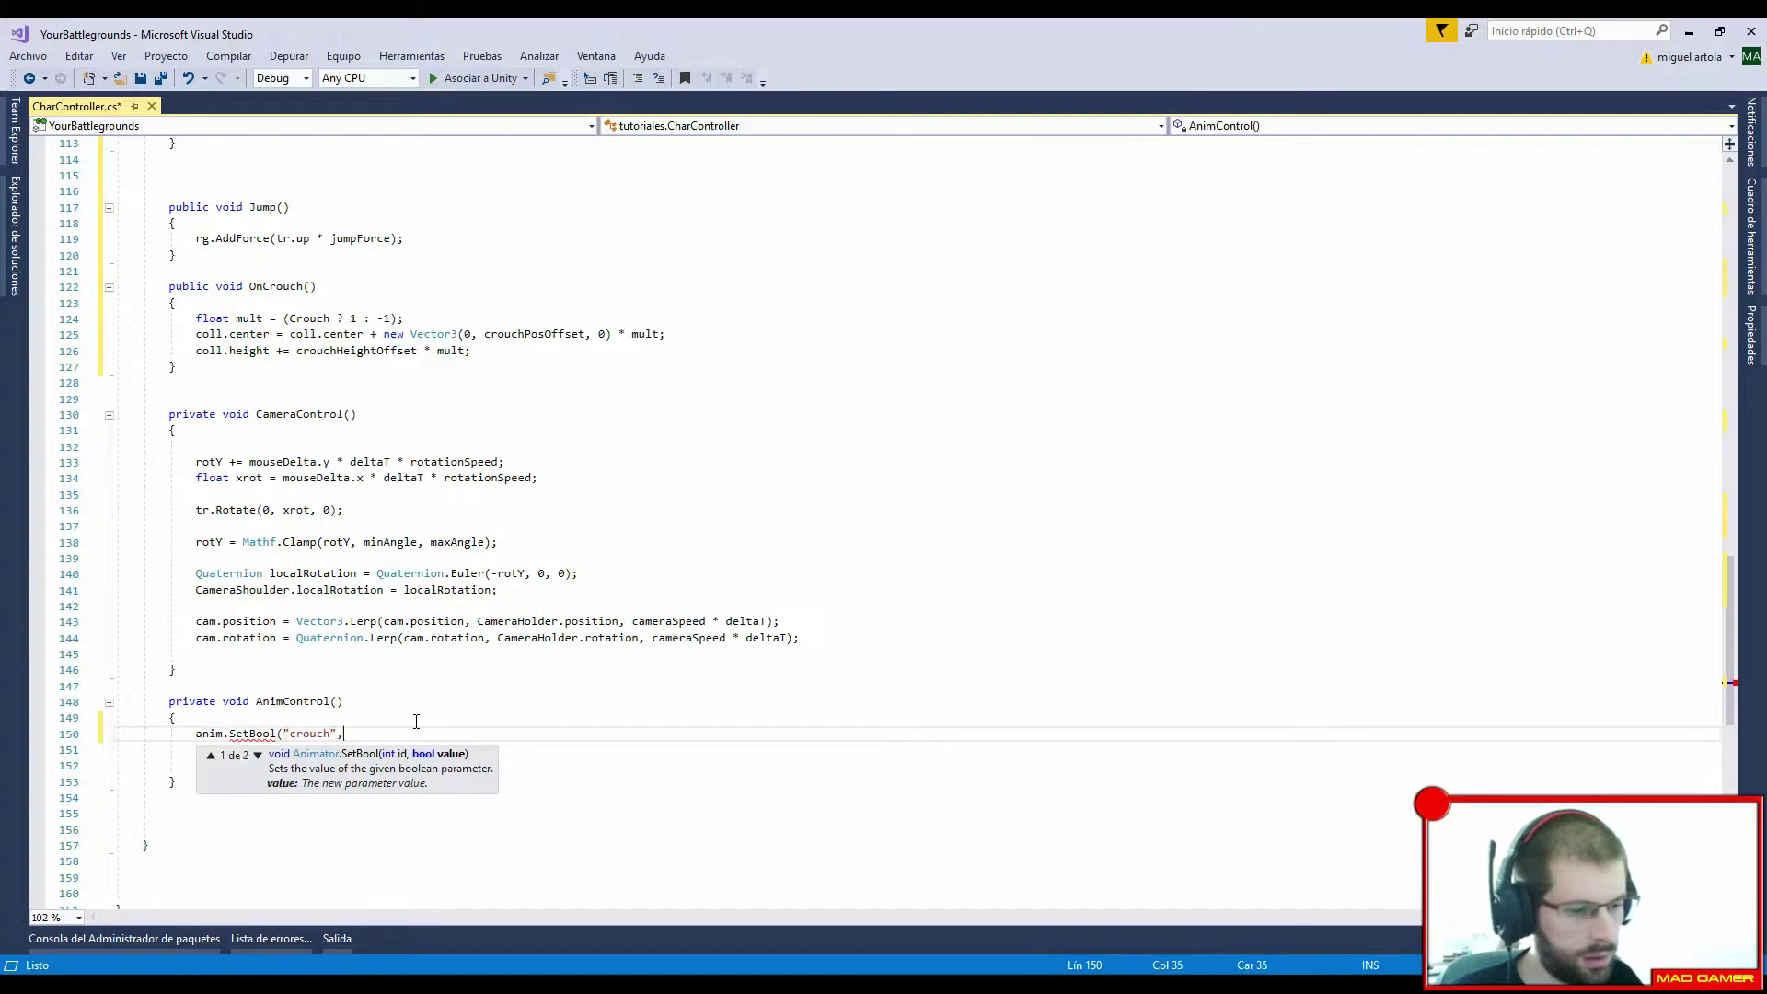
{"action": "type", "text": " crouch"}
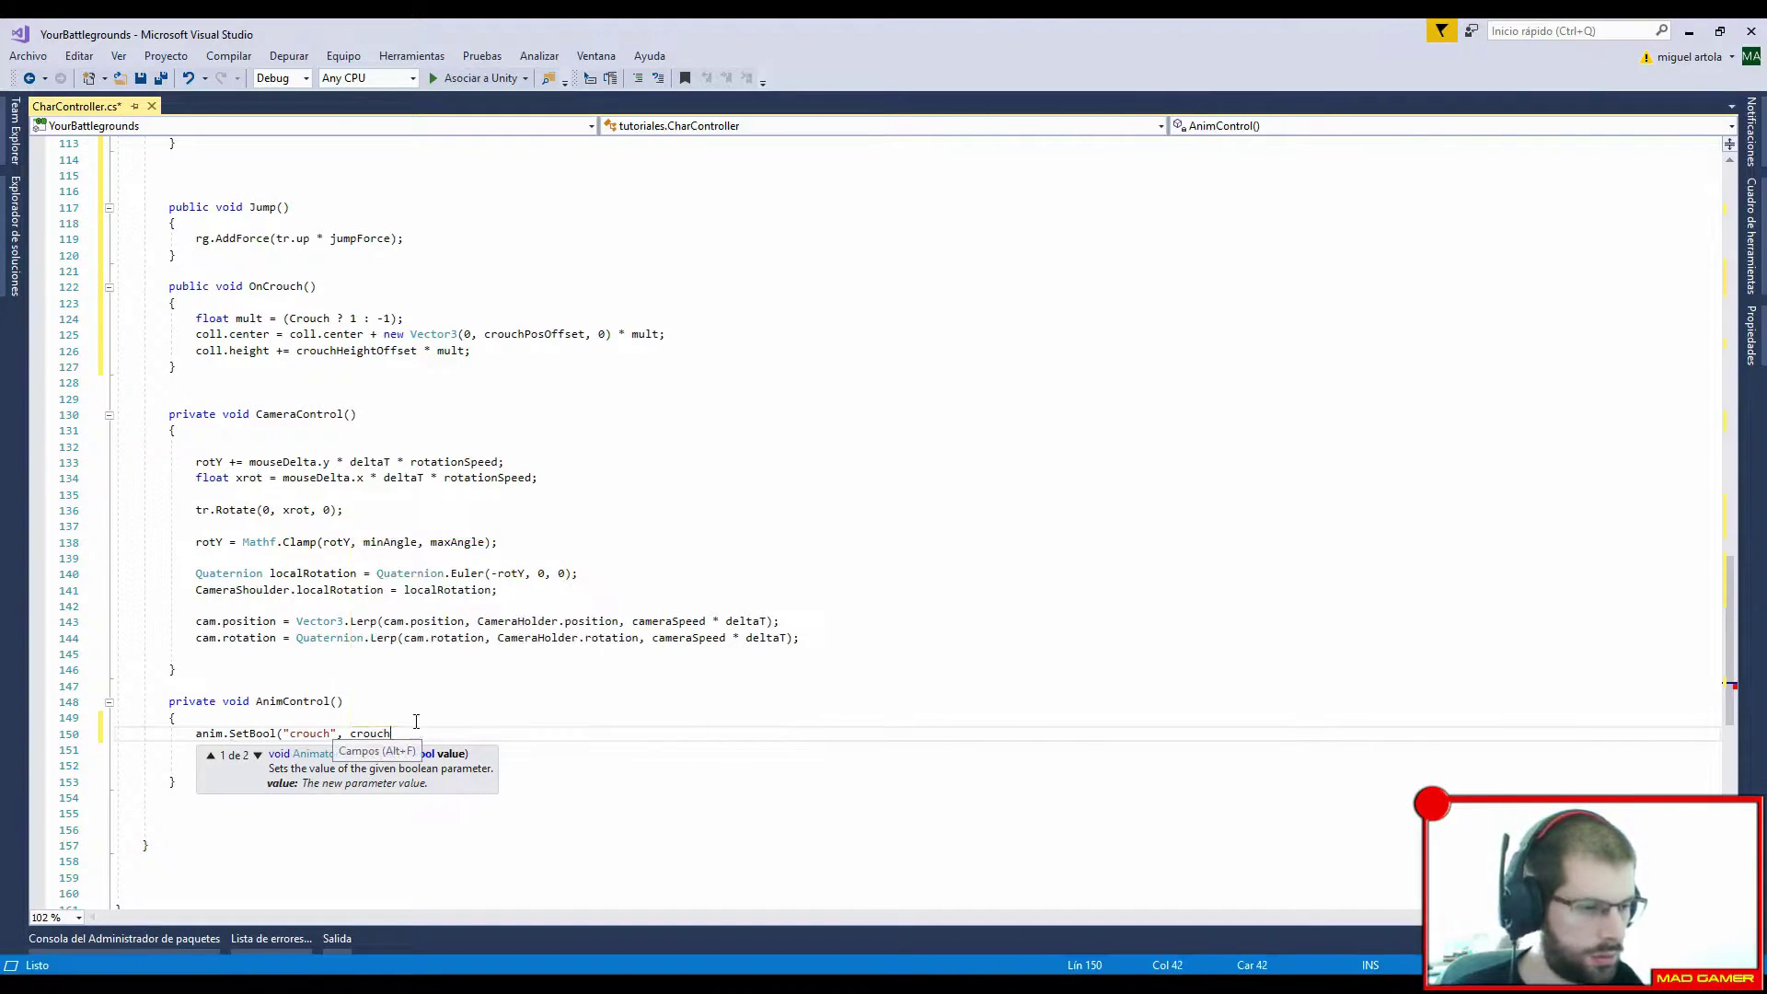
{"action": "type", "text": ");"}
Step: Move the Crouch toggle and Crouching reset lines into OnCrouch and delete the leftover braces
{"action": "scroll", "coordinate": [474, 529], "scroll_direction": "up", "scroll_amount": 8}
{"action": "left_click_drag", "start_coordinate": [379, 319], "coordinate": [232, 287]}
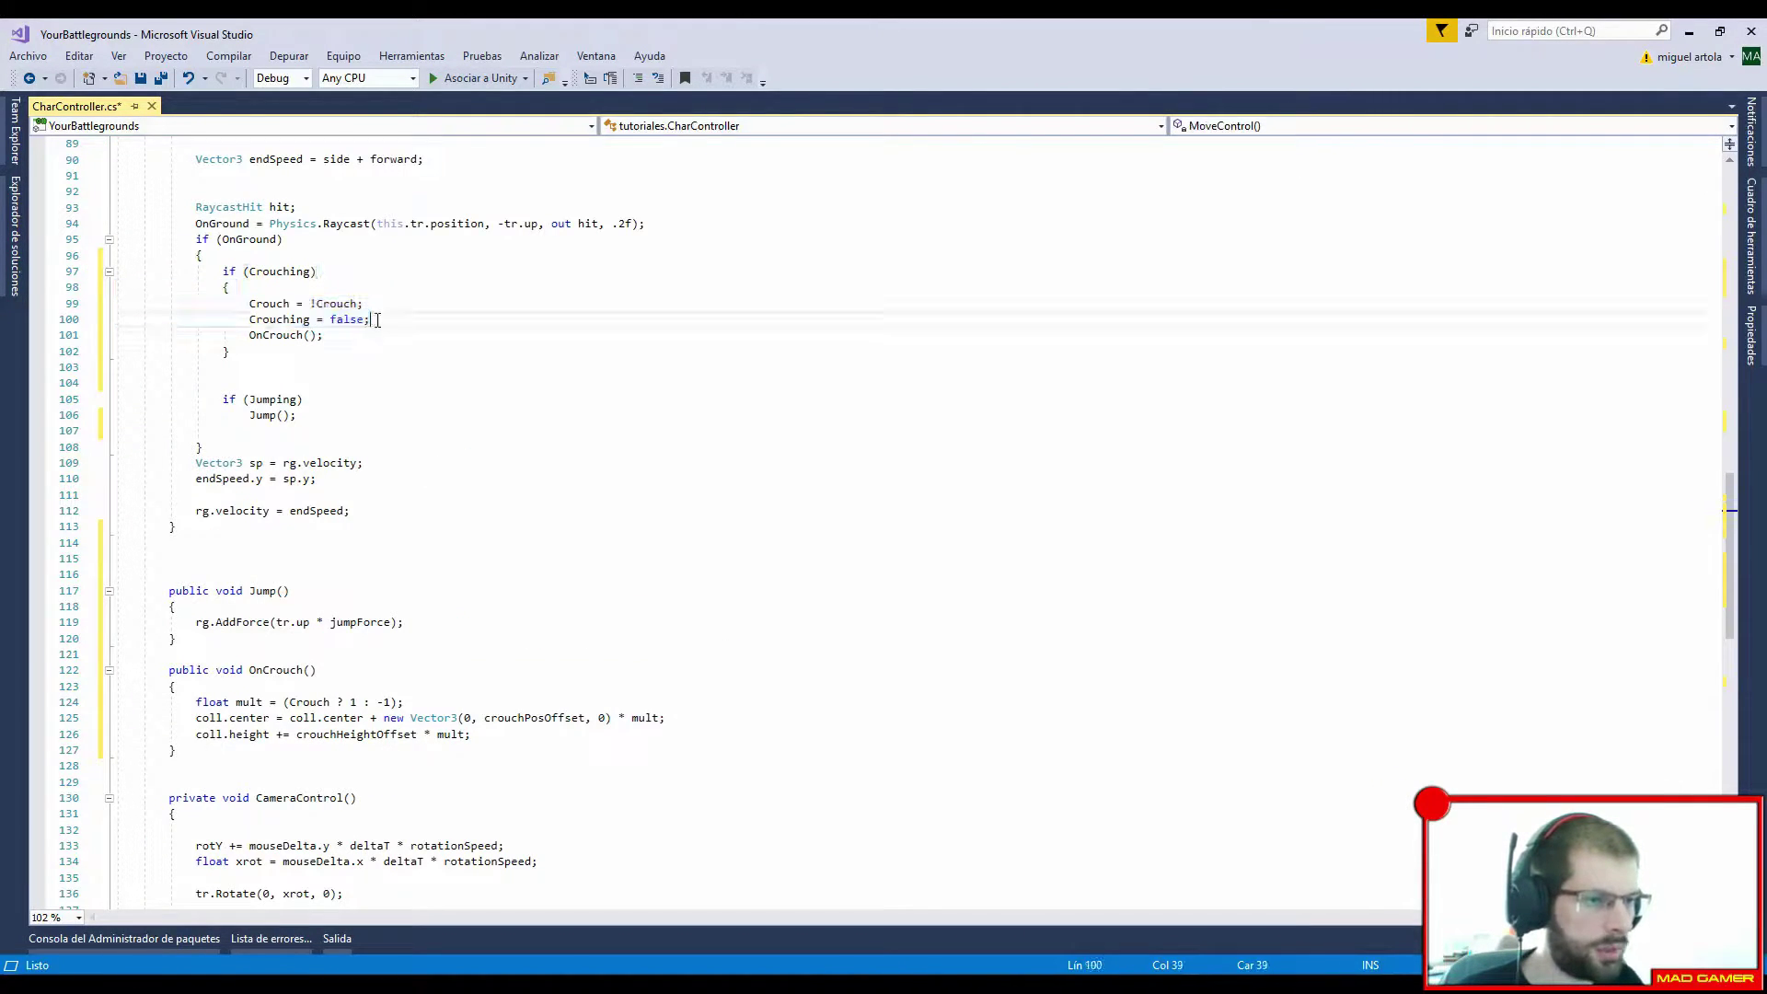
{"action": "mouse_move", "coordinate": [372, 318]}
{"action": "left_mouse_down"}
{"action": "mouse_move", "coordinate": [232, 287]}
{"action": "mouse_move", "coordinate": [289, 699]}
{"action": "left_mouse_up"}
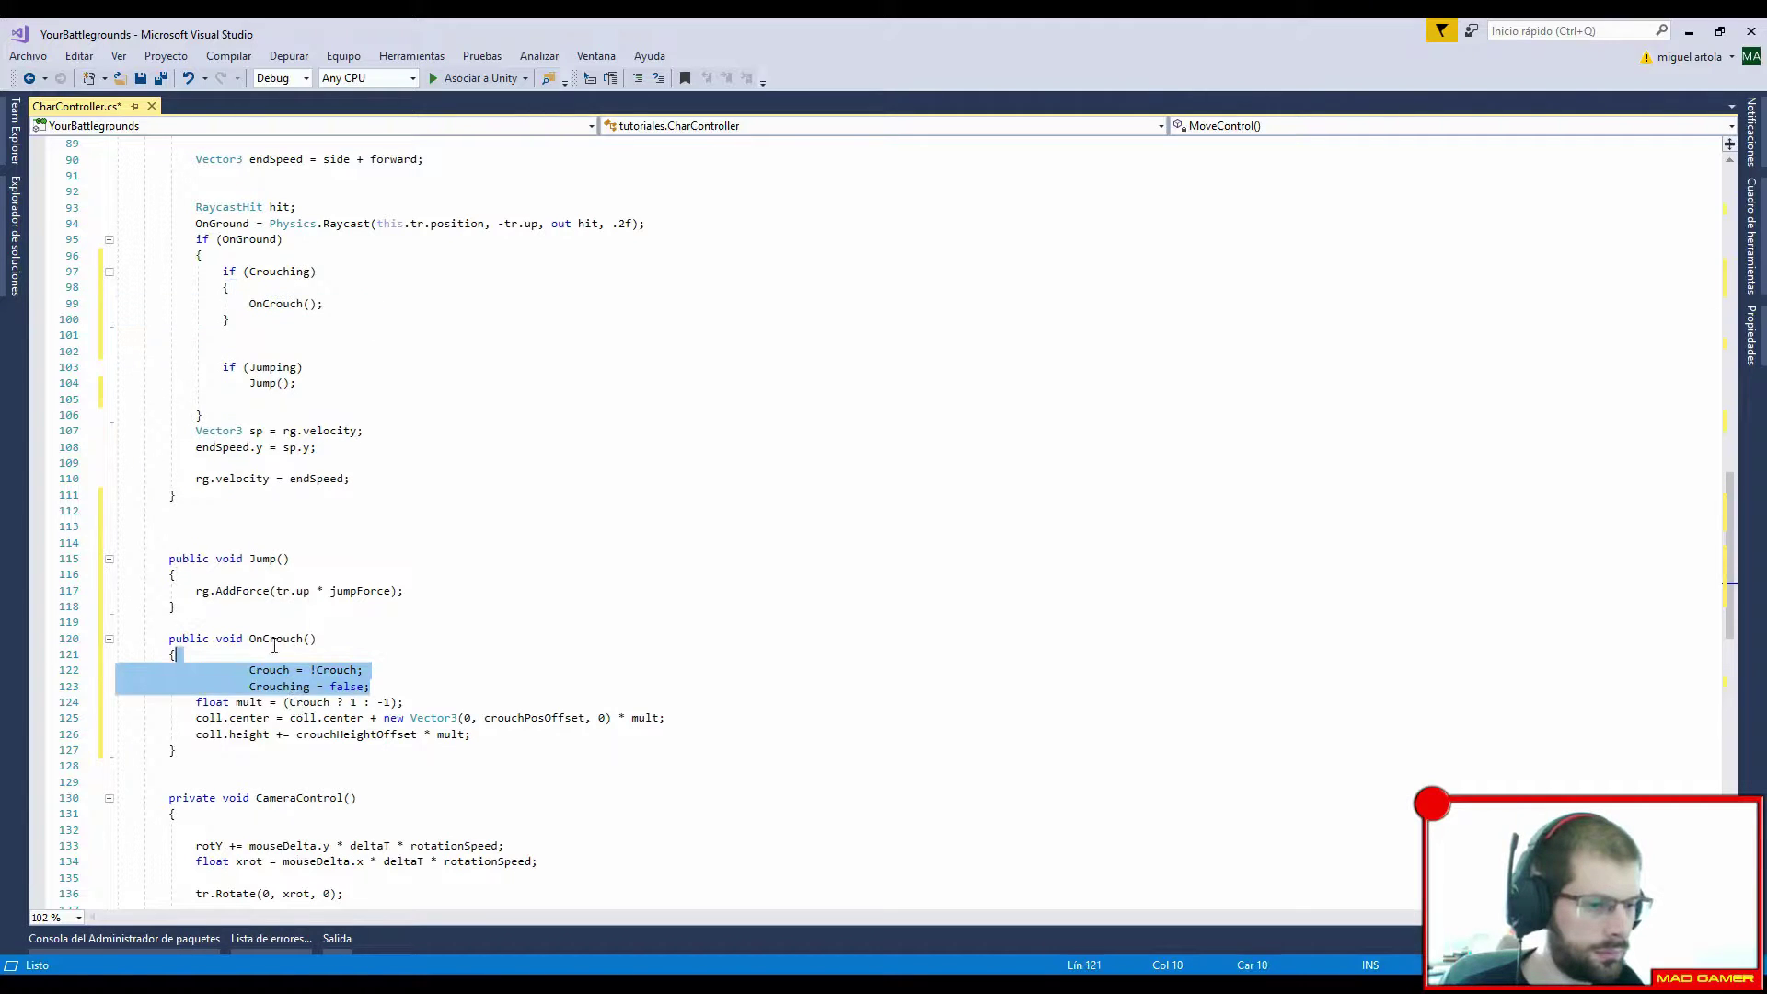
{"action": "left_click", "coordinate": [250, 686]}
{"action": "left_click_drag", "start_coordinate": [115, 669], "coordinate": [377, 689]}
{"action": "key", "text": "shift+Tab"}
{"action": "key", "text": "shift+Tab"}
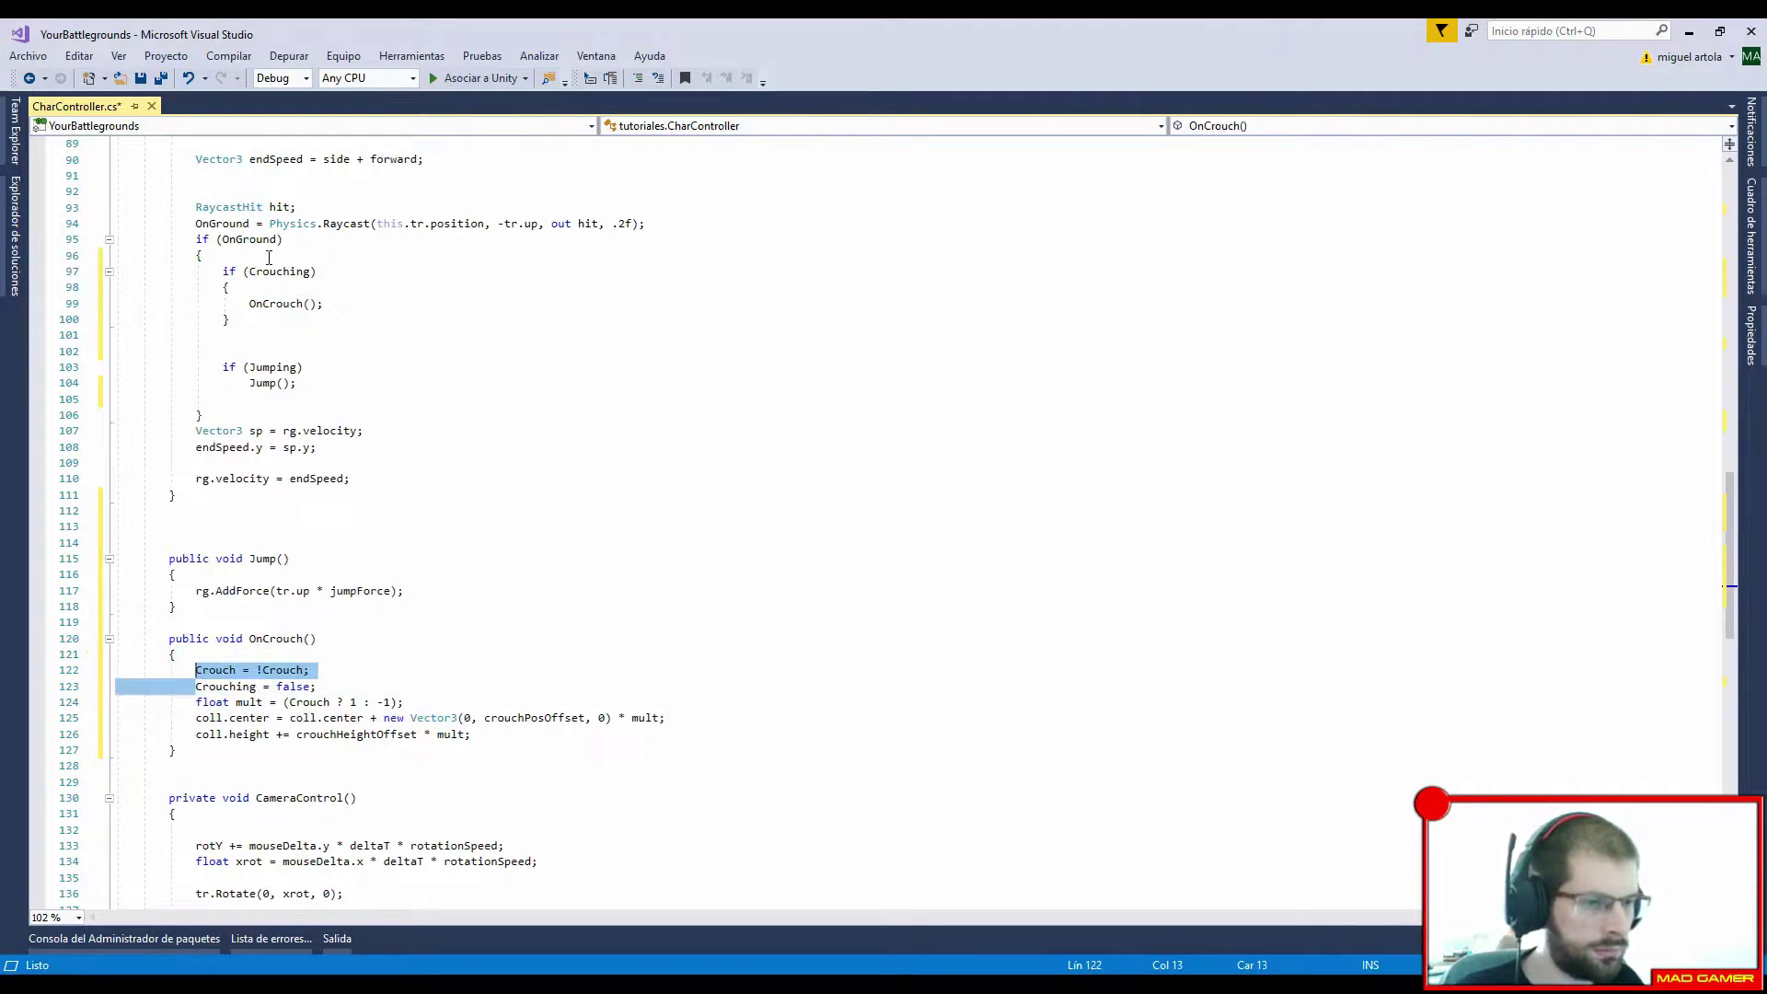
{"action": "left_click", "coordinate": [330, 318]}
{"action": "key", "text": "BackSpace"}
{"action": "key", "text": "BackSpace"}
{"action": "left_click", "coordinate": [331, 288]}
{"action": "key", "text": "BackSpace"}
{"action": "key", "text": "BackSpace"}
{"action": "key", "text": "BackSpace"}
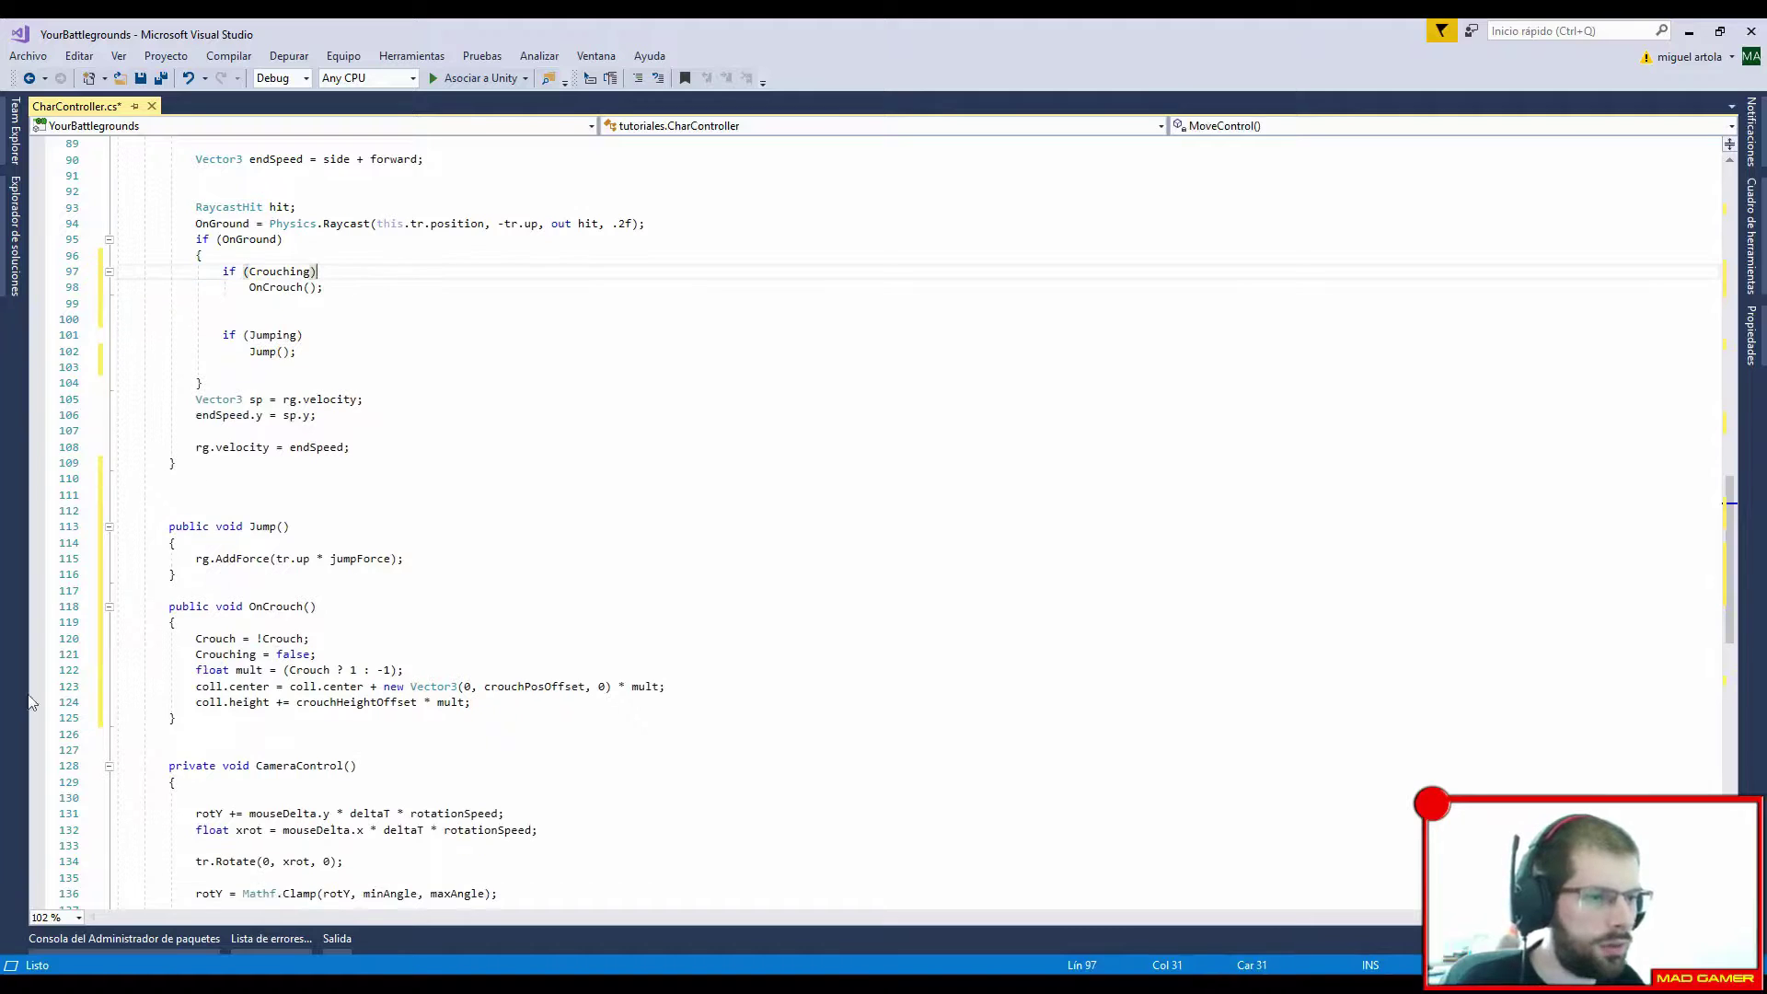
Step: Add an else block after the OnGround check containing if (Crouch) OnCrouch();
{"action": "scroll", "coordinate": [267, 552], "scroll_direction": "up", "scroll_amount": 6}
{"action": "left_click", "coordinate": [266, 511]}
{"action": "scroll", "coordinate": [267, 649], "scroll_direction": "down", "scroll_amount": 1}
{"action": "left_click", "coordinate": [267, 638]}
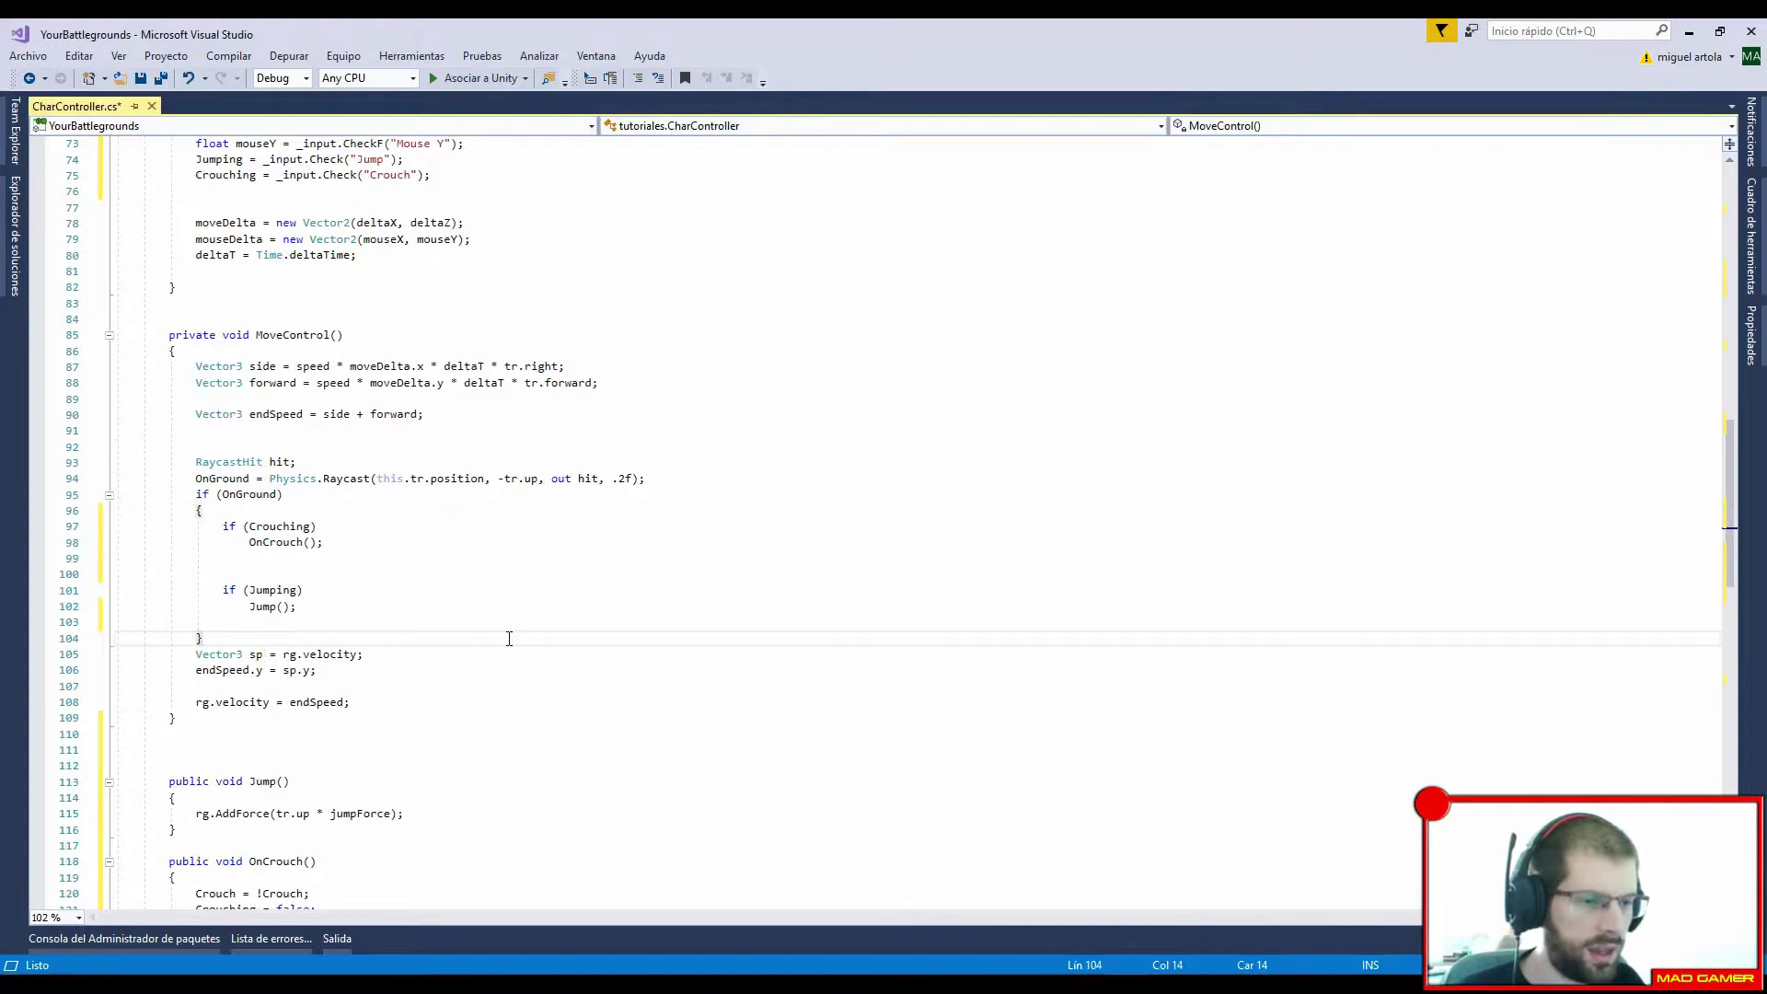
{"action": "scroll", "coordinate": [508, 638], "scroll_direction": "down", "scroll_amount": 1}
{"action": "key", "text": "Return"}
{"action": "type", "text": "{"}
{"action": "key", "text": "Return"}
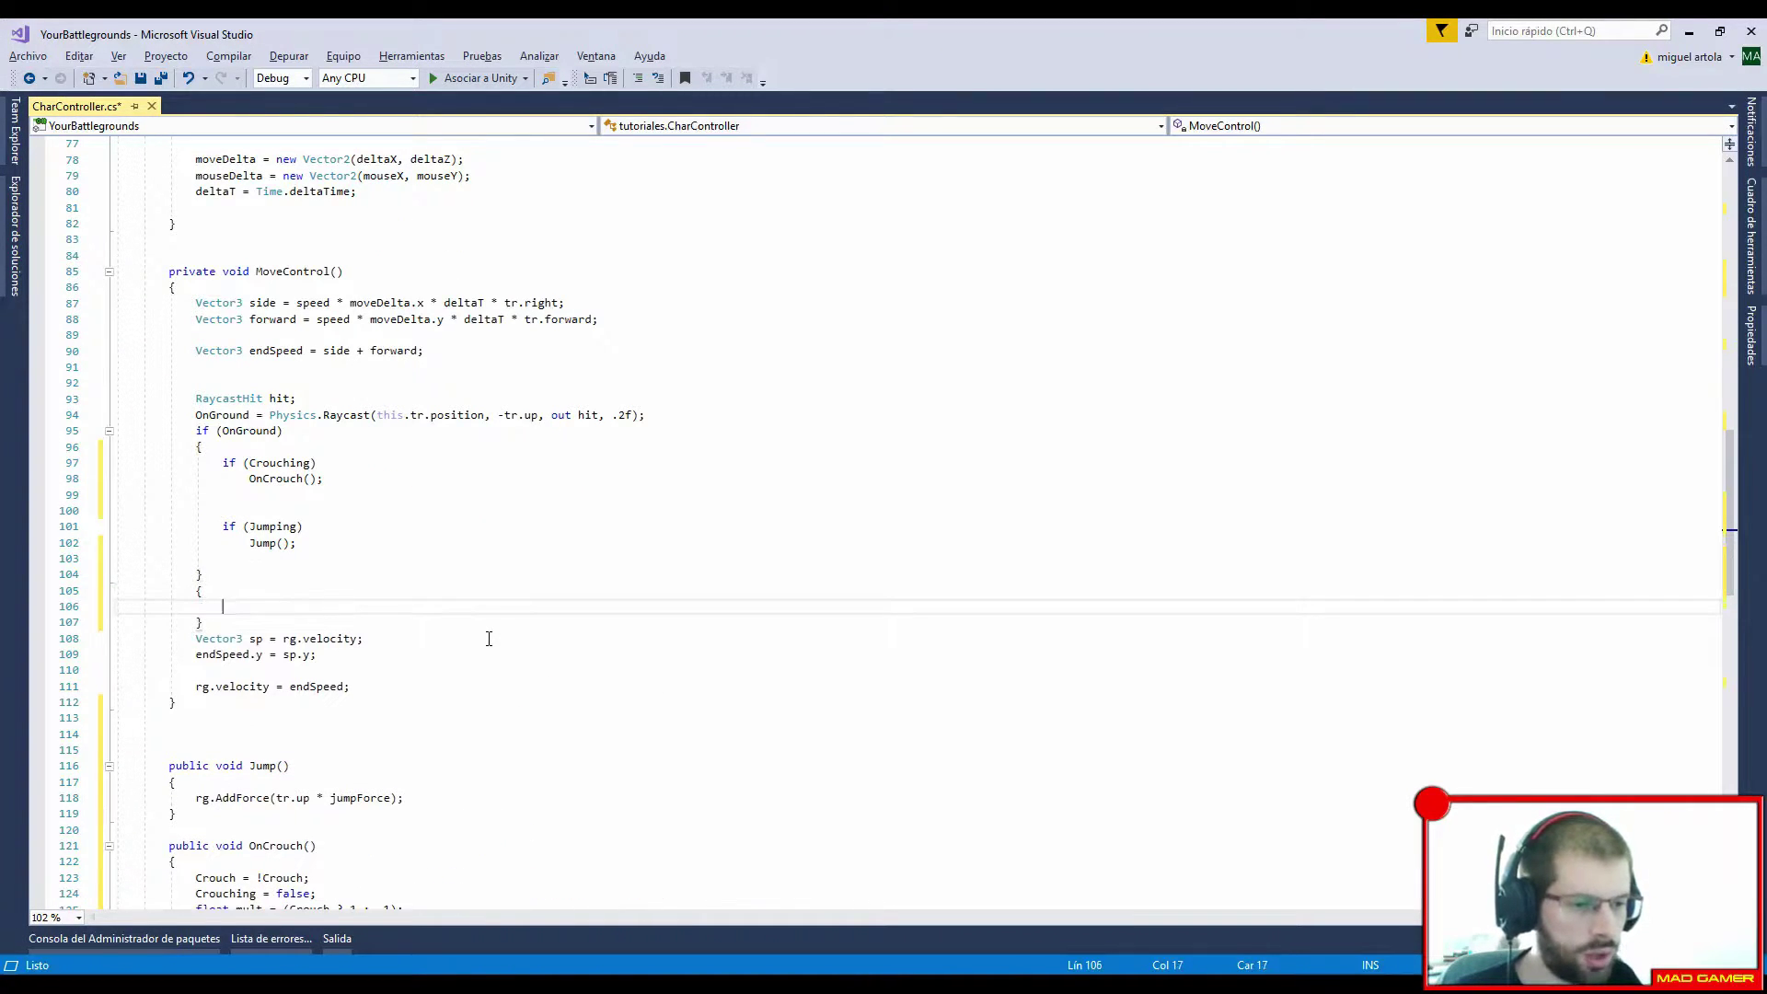
{"action": "scroll", "coordinate": [460, 589], "scroll_direction": "down", "scroll_amount": 3}
{"action": "left_click", "coordinate": [335, 447]}
{"action": "type", "text": "else"}
{"action": "key", "text": "Down"}
{"action": "key", "text": "Down"}
{"action": "type", "text": "if (crou"}
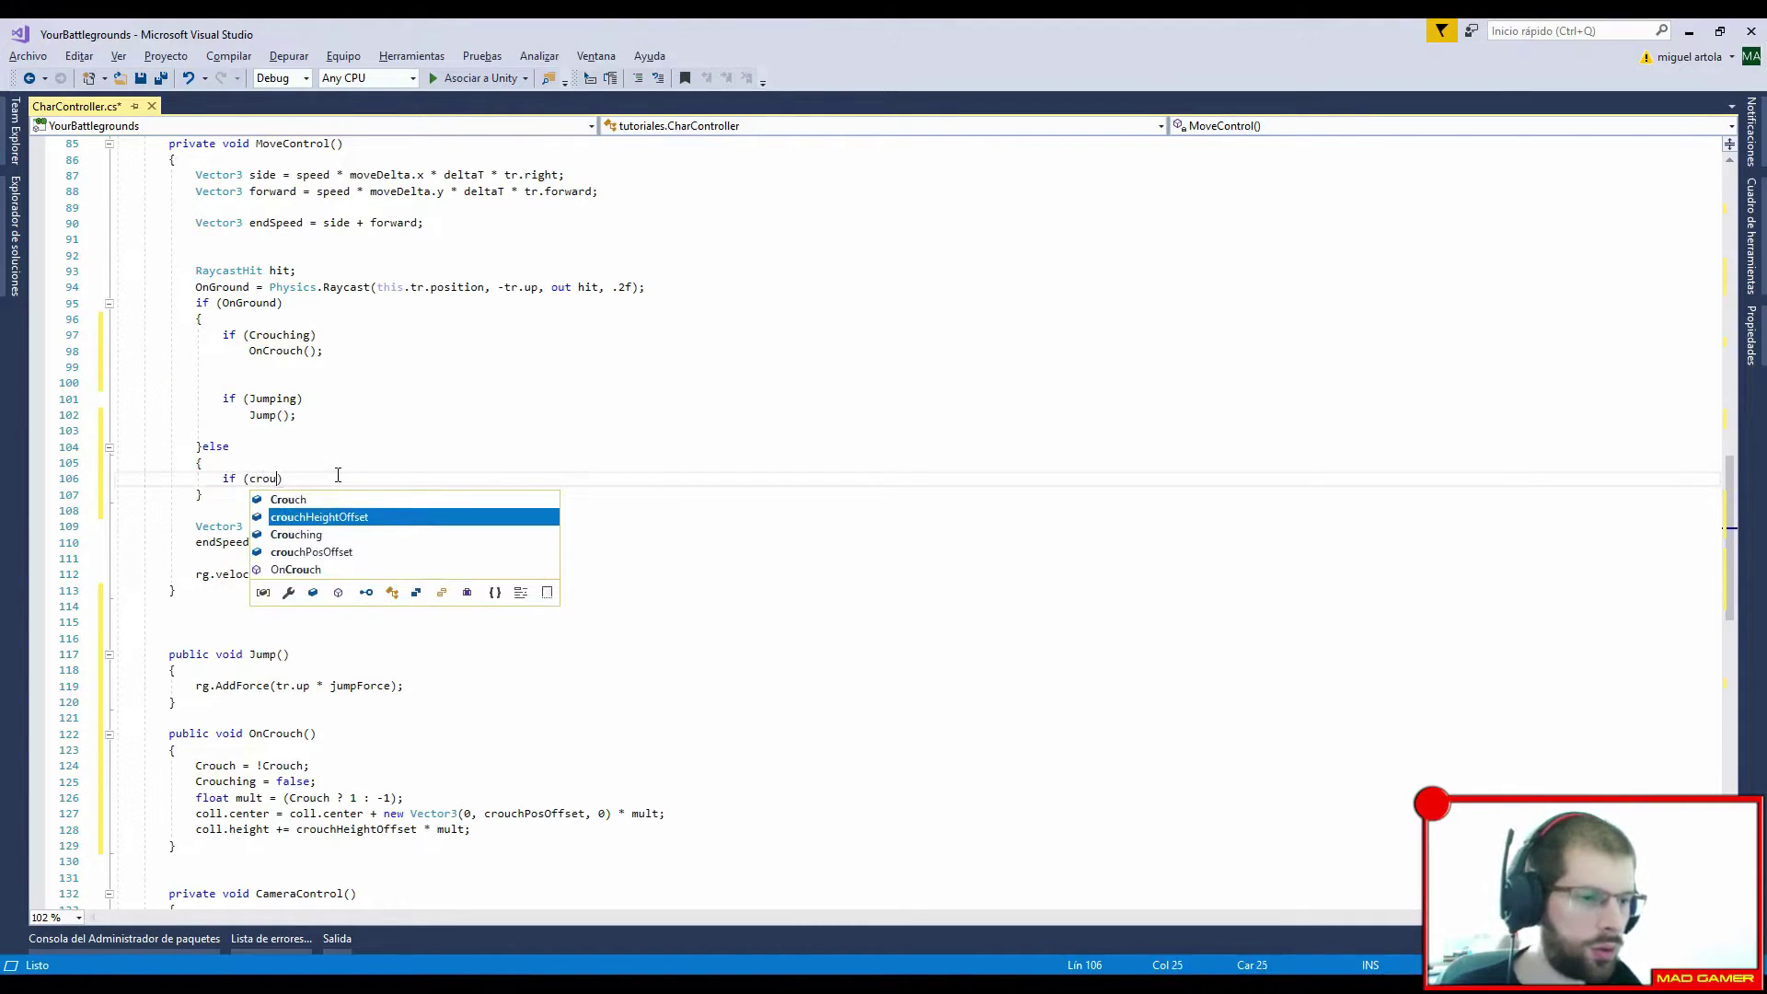
{"action": "type", "text": "c)"}
{"action": "key", "text": "Return"}
{"action": "type", "text": "OnCr"}
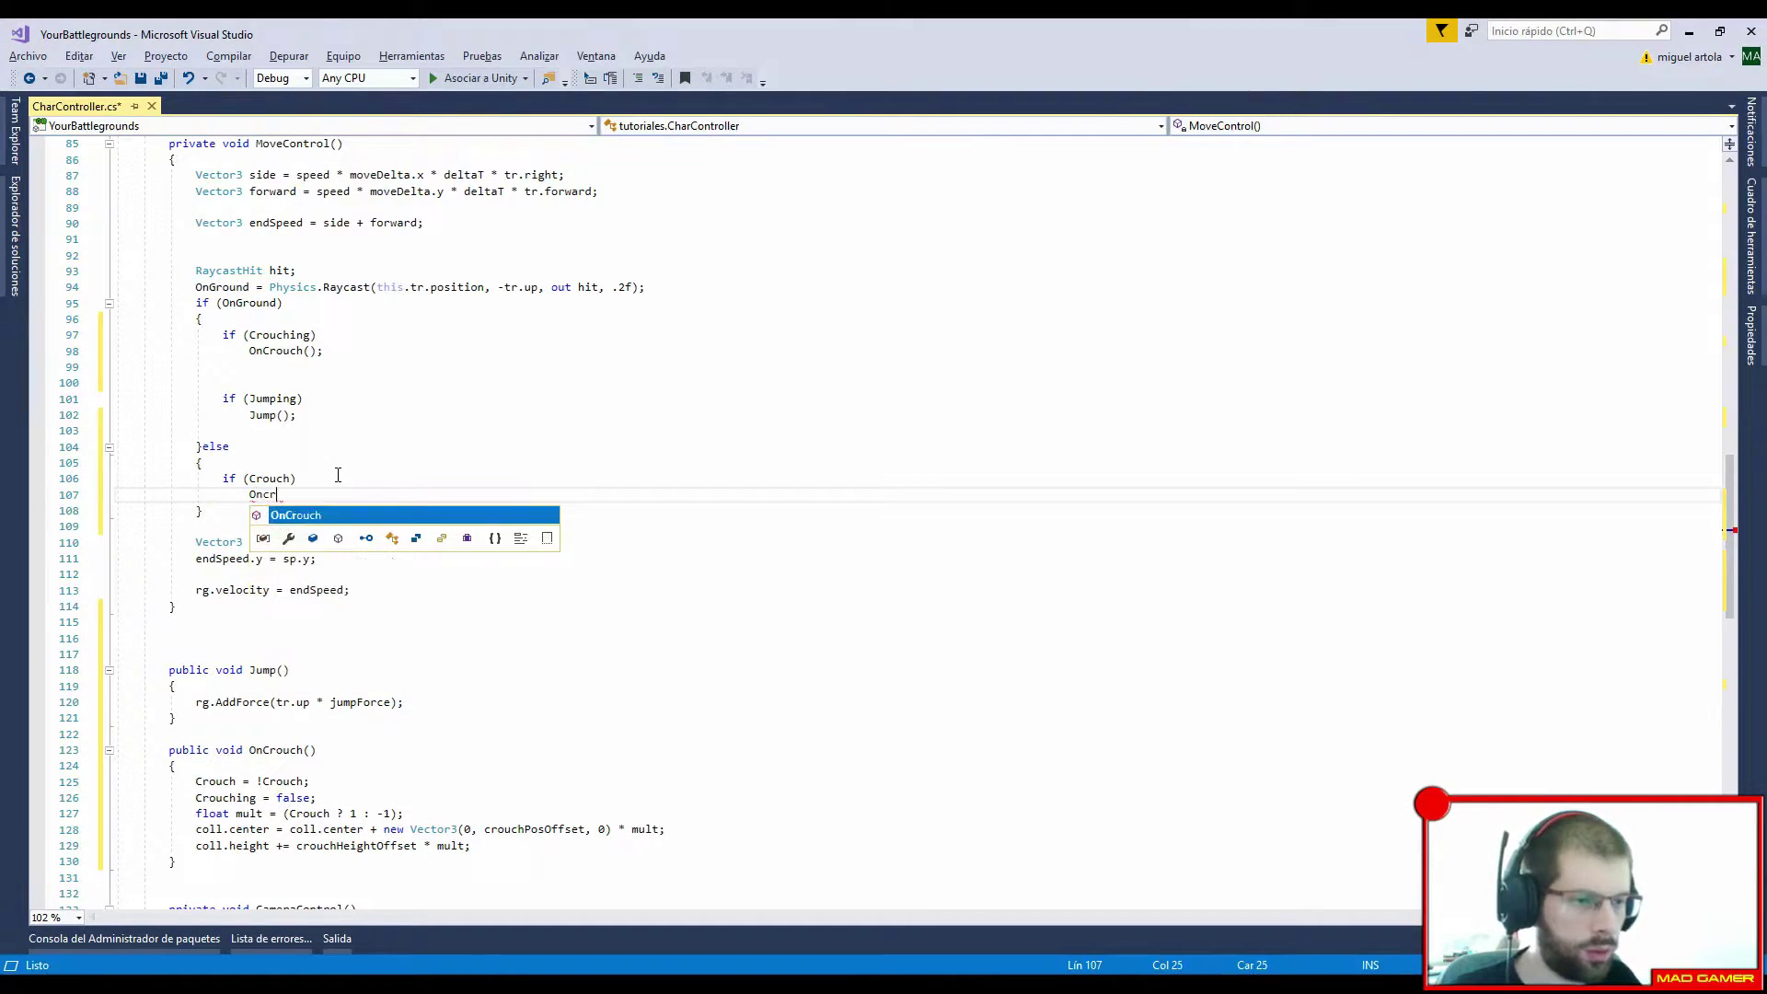
{"action": "key", "text": "Tab"}
{"action": "type", "text": "();"}
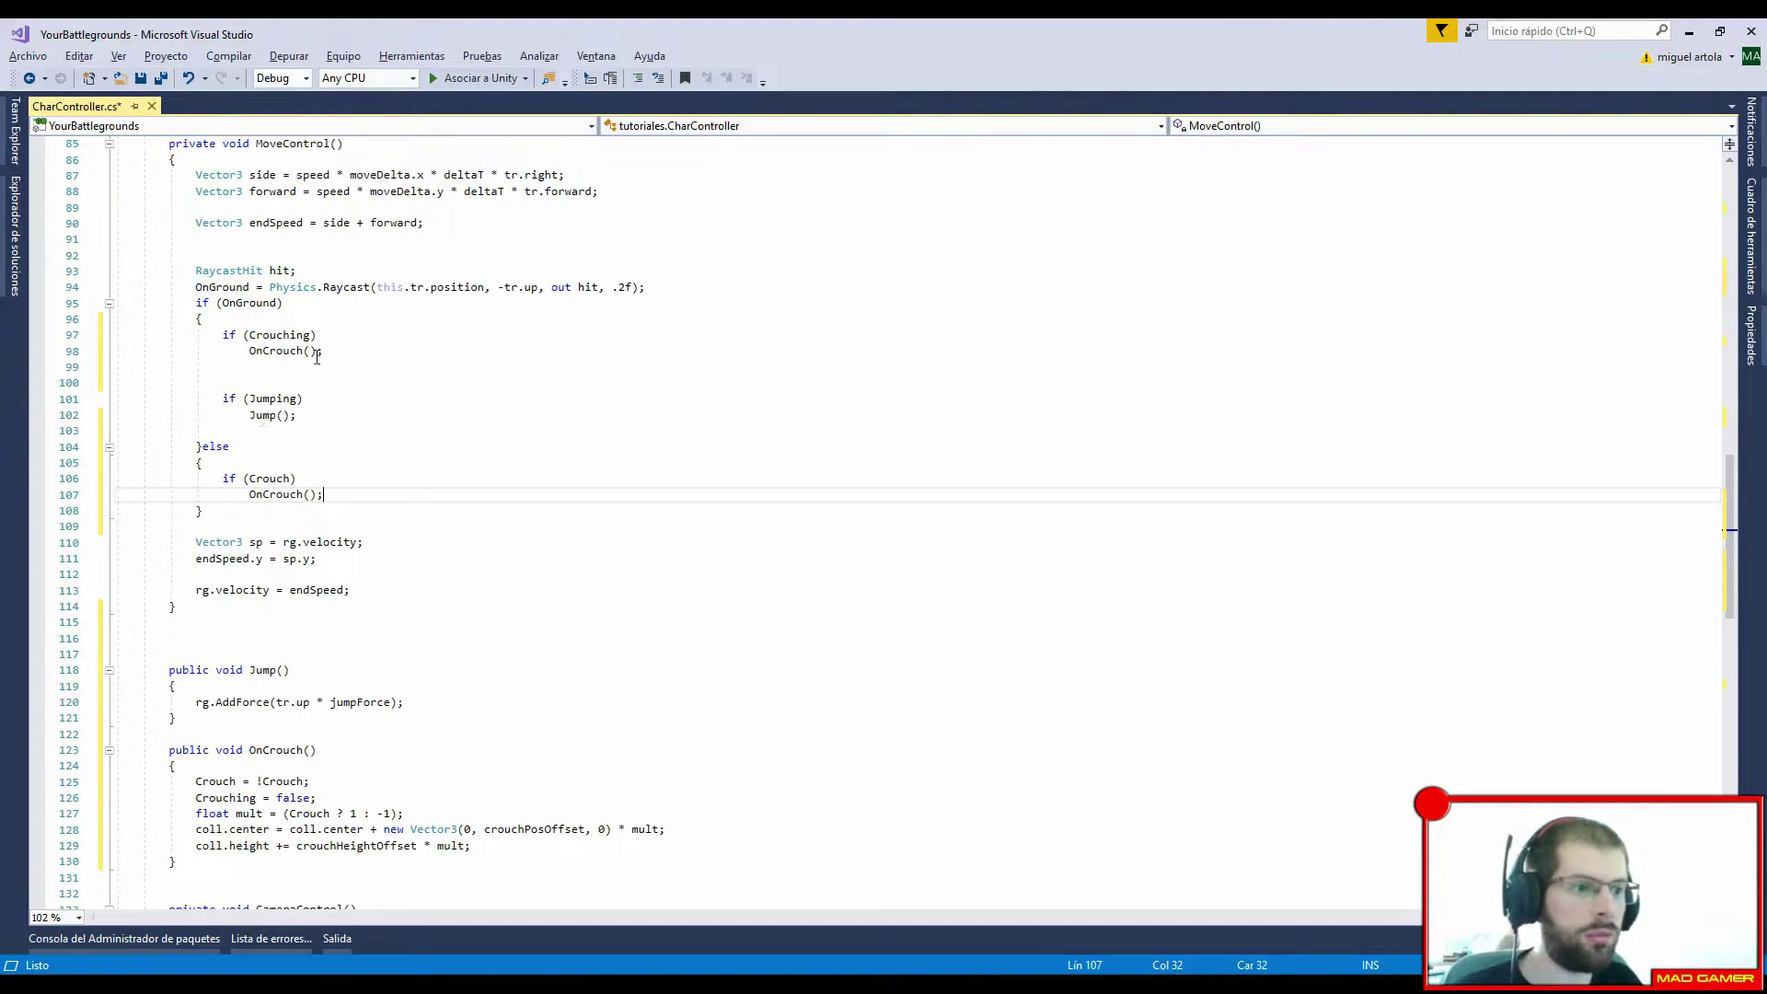
Step: Remove the blank line and stray space at the Jumping check and start its block
{"action": "left_click", "coordinate": [222, 366]}
{"action": "key", "text": "Delete"}
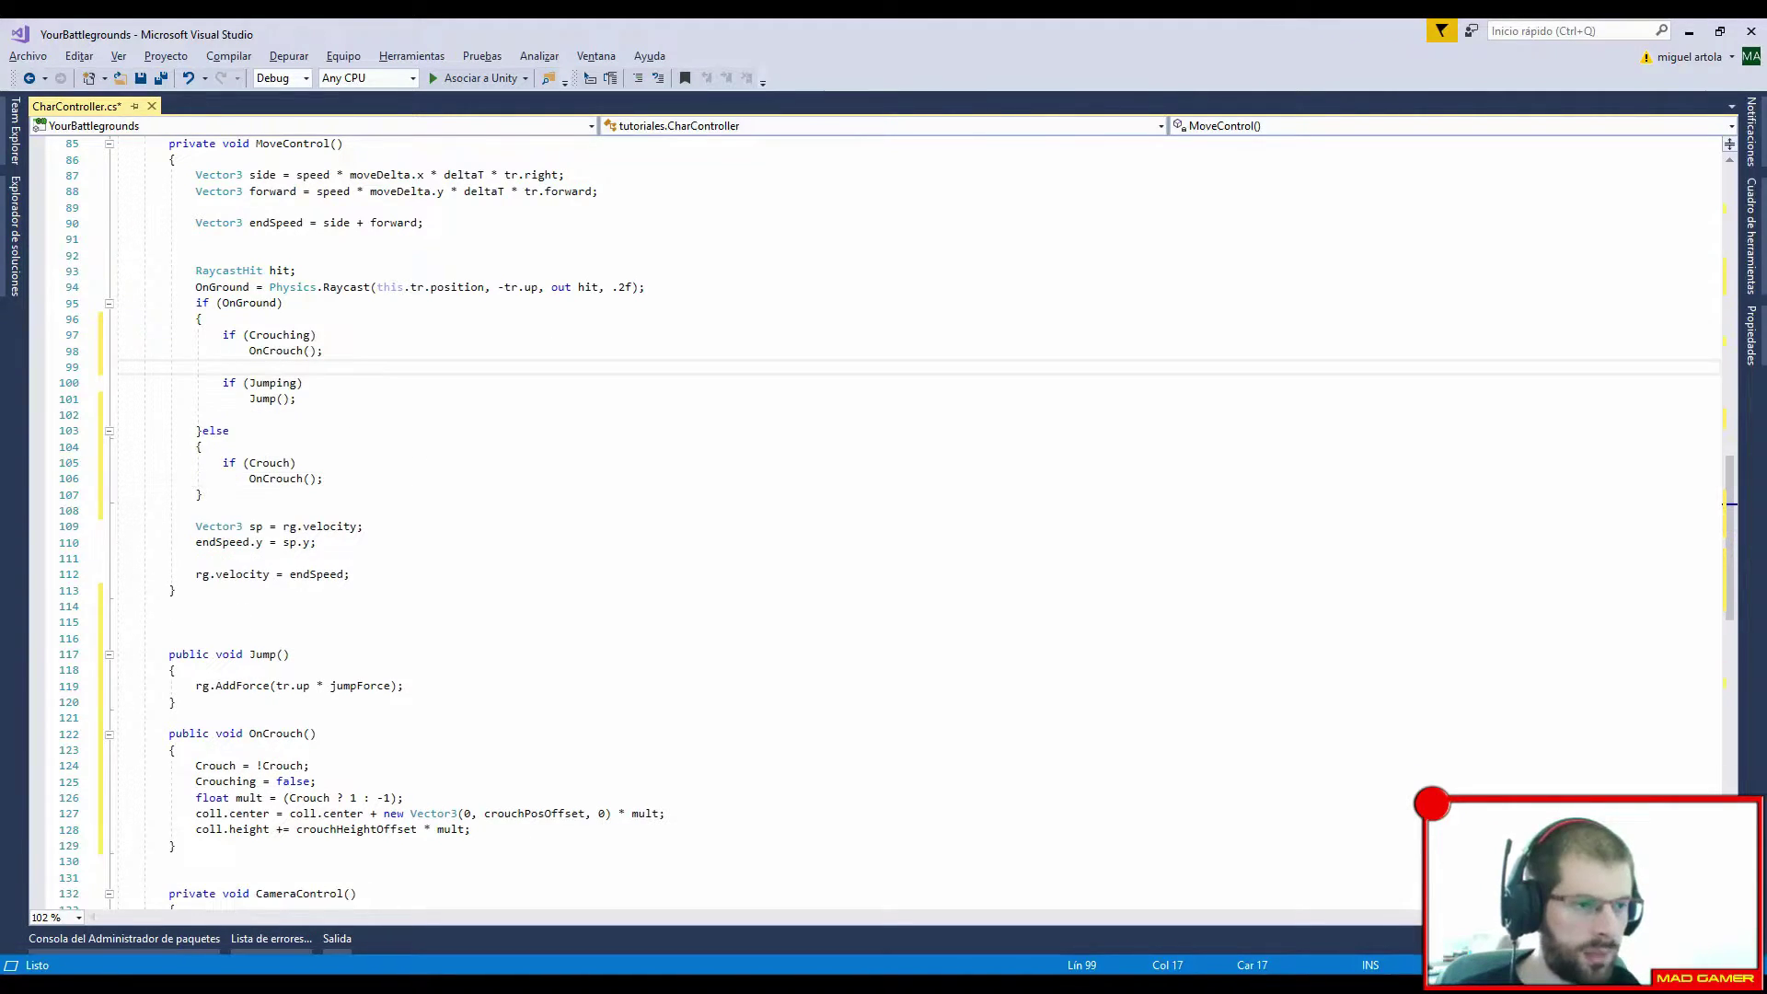
{"action": "left_click", "coordinate": [302, 383]}
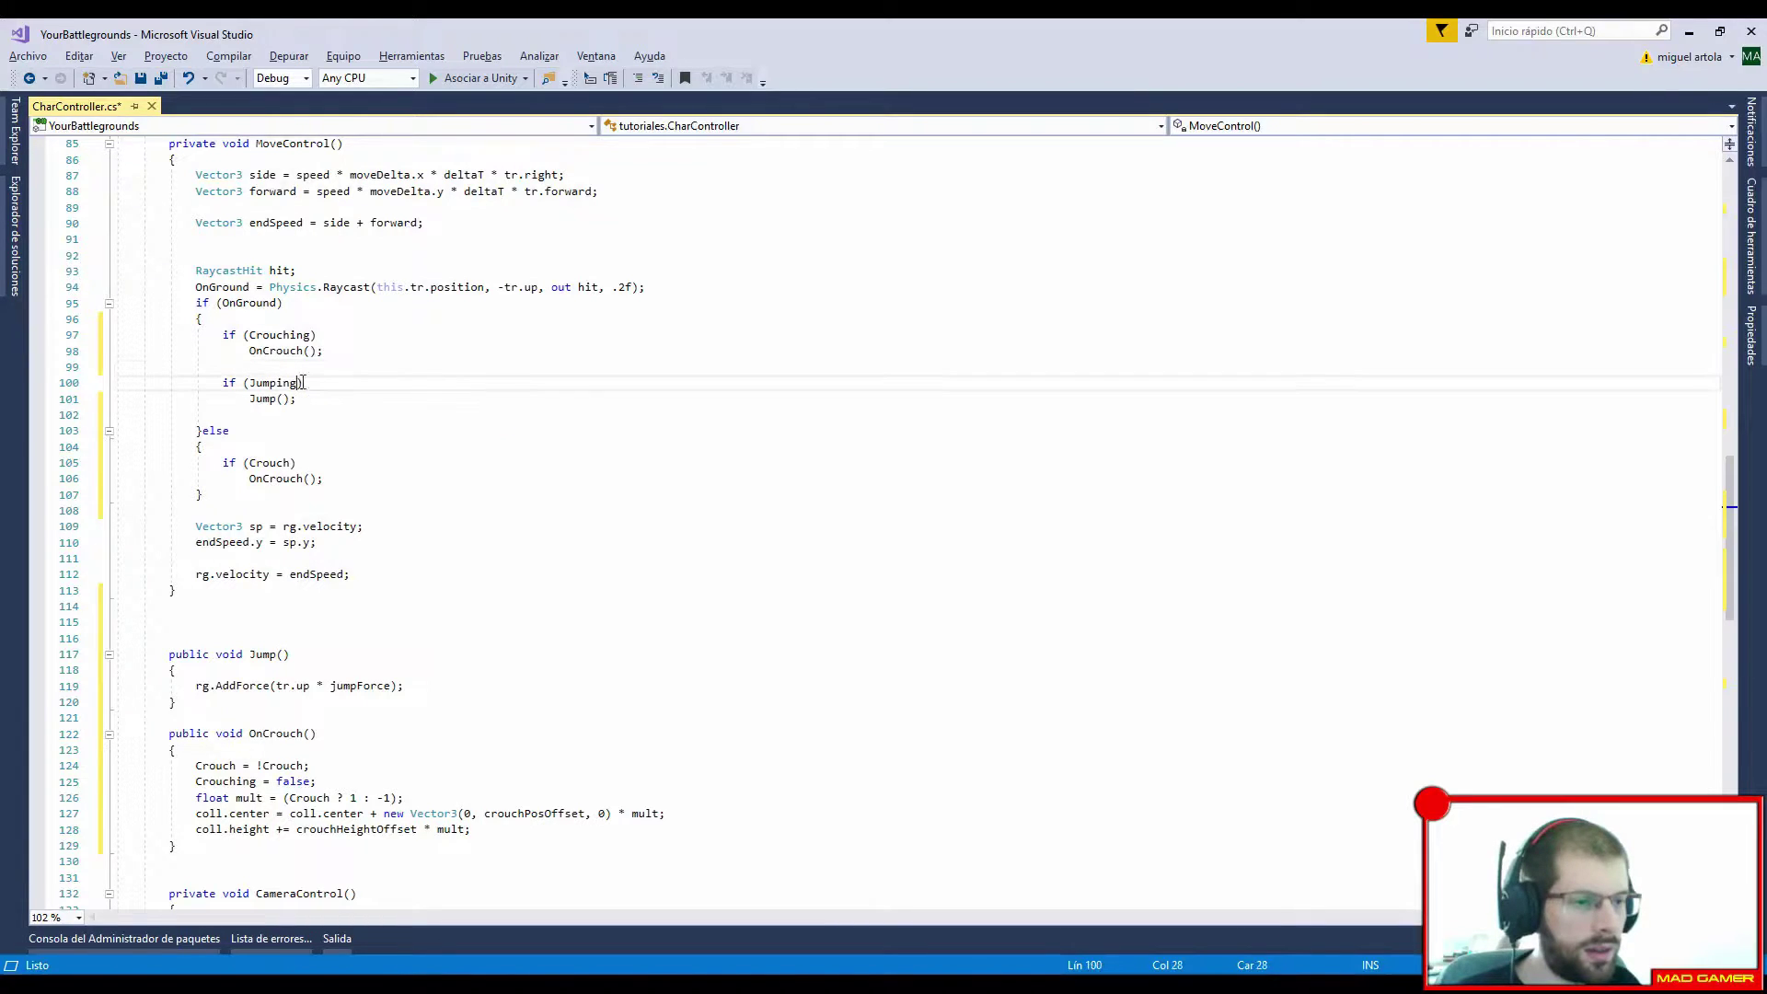
{"action": "key", "text": "BackSpace"}
{"action": "key", "text": "End"}
{"action": "key", "text": "Return"}
Step: Copy the if (Crouch) OnCrouch(); check into the braced Jumping block
{"action": "type", "text": "{"}
{"action": "key", "text": "Return"}
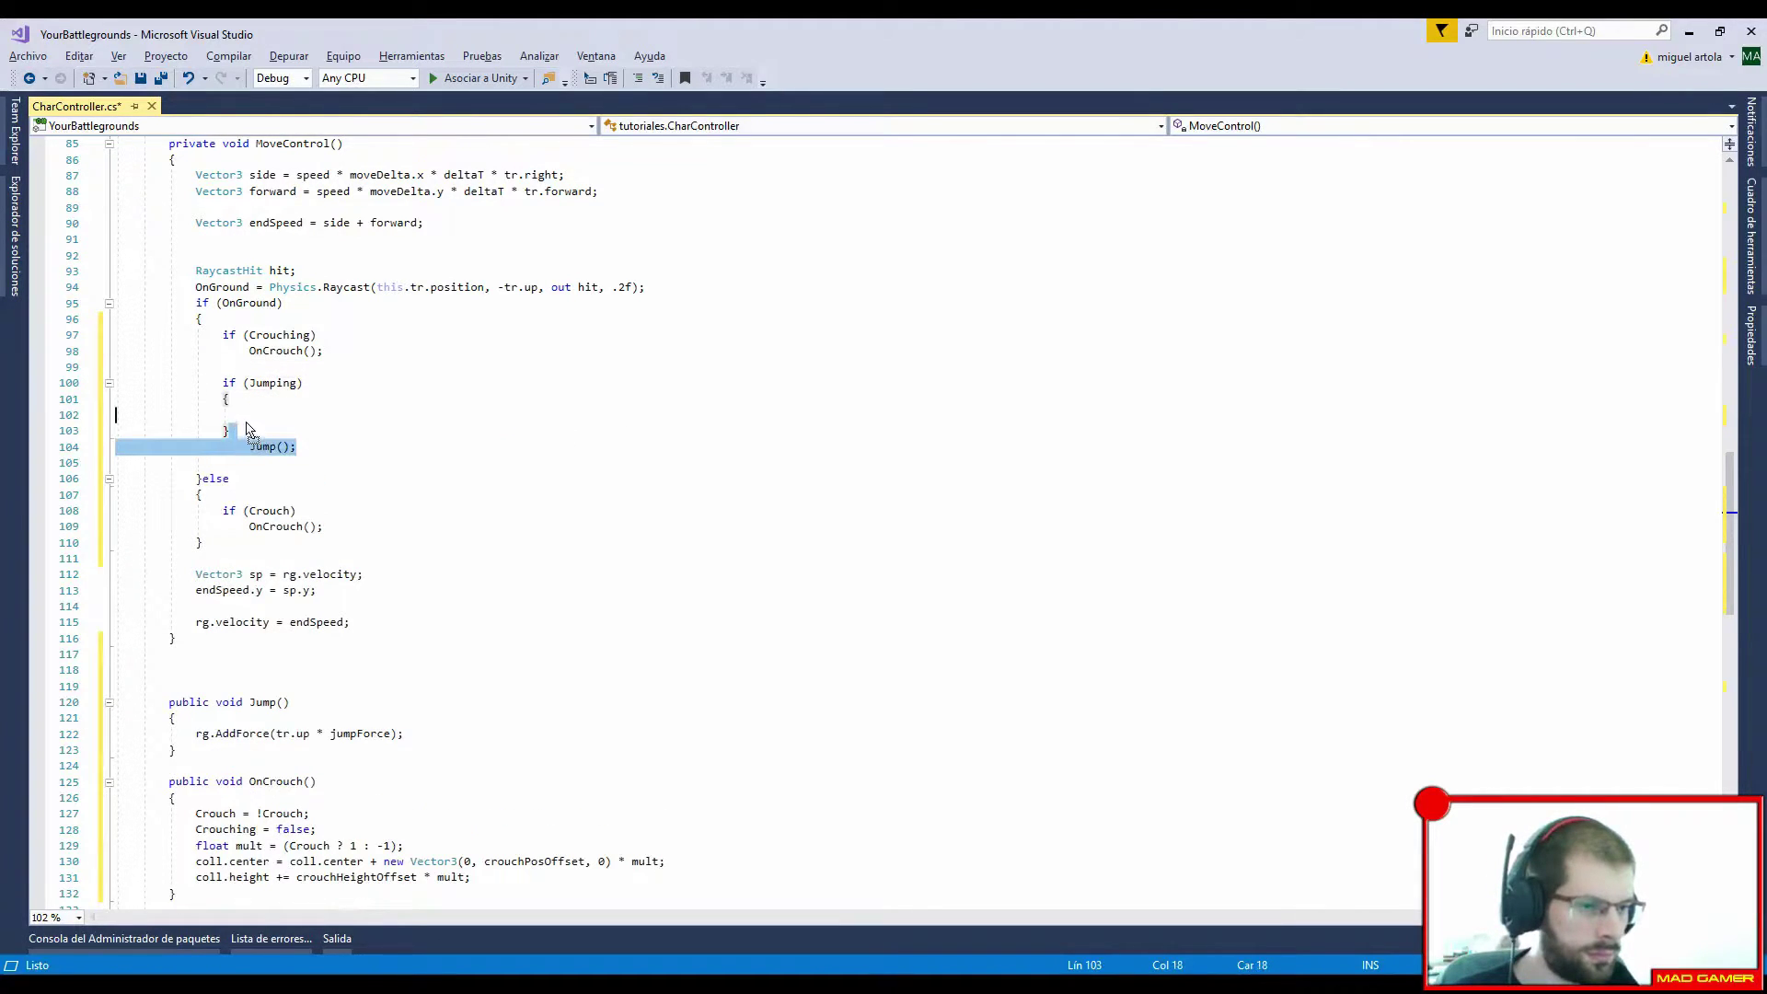
{"action": "left_click", "coordinate": [279, 412]}
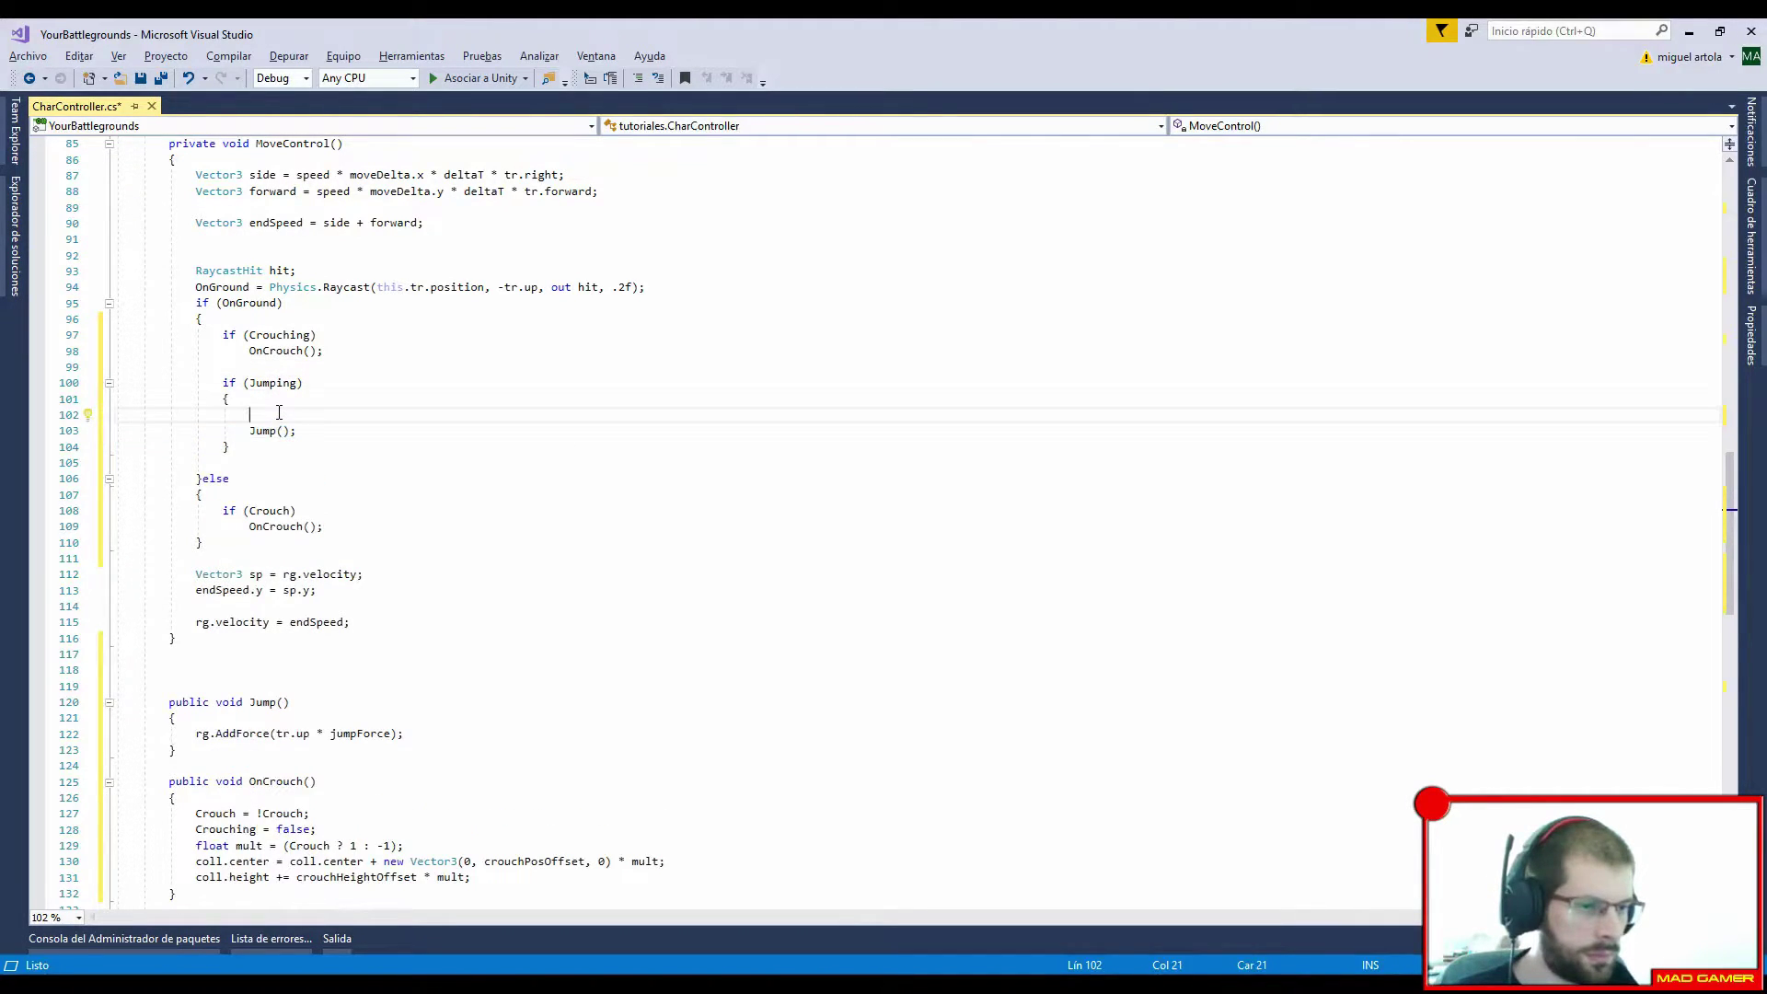
{"action": "left_click", "coordinate": [359, 512]}
{"action": "left_click", "coordinate": [353, 525]}
{"action": "left_click_drag", "start_coordinate": [353, 525], "coordinate": [339, 498]}
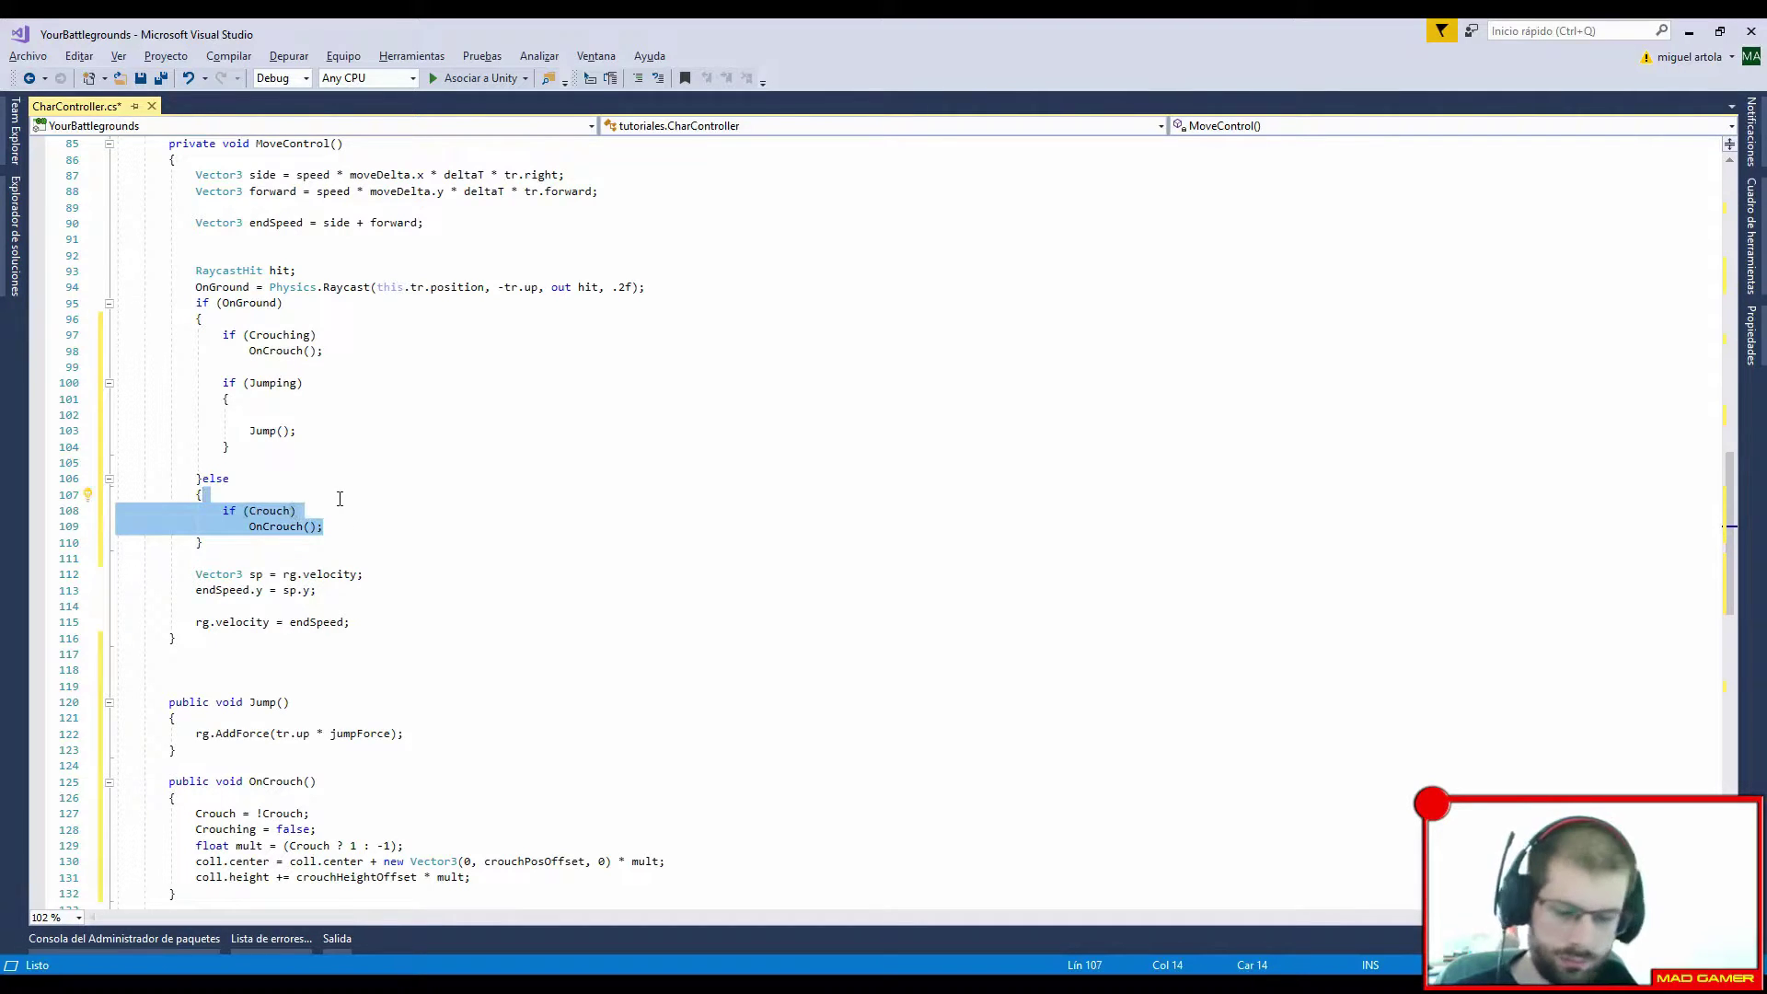
{"action": "key", "text": "ctrl+c"}
{"action": "left_click", "coordinate": [333, 405]}
{"action": "key", "text": "ctrl+v"}
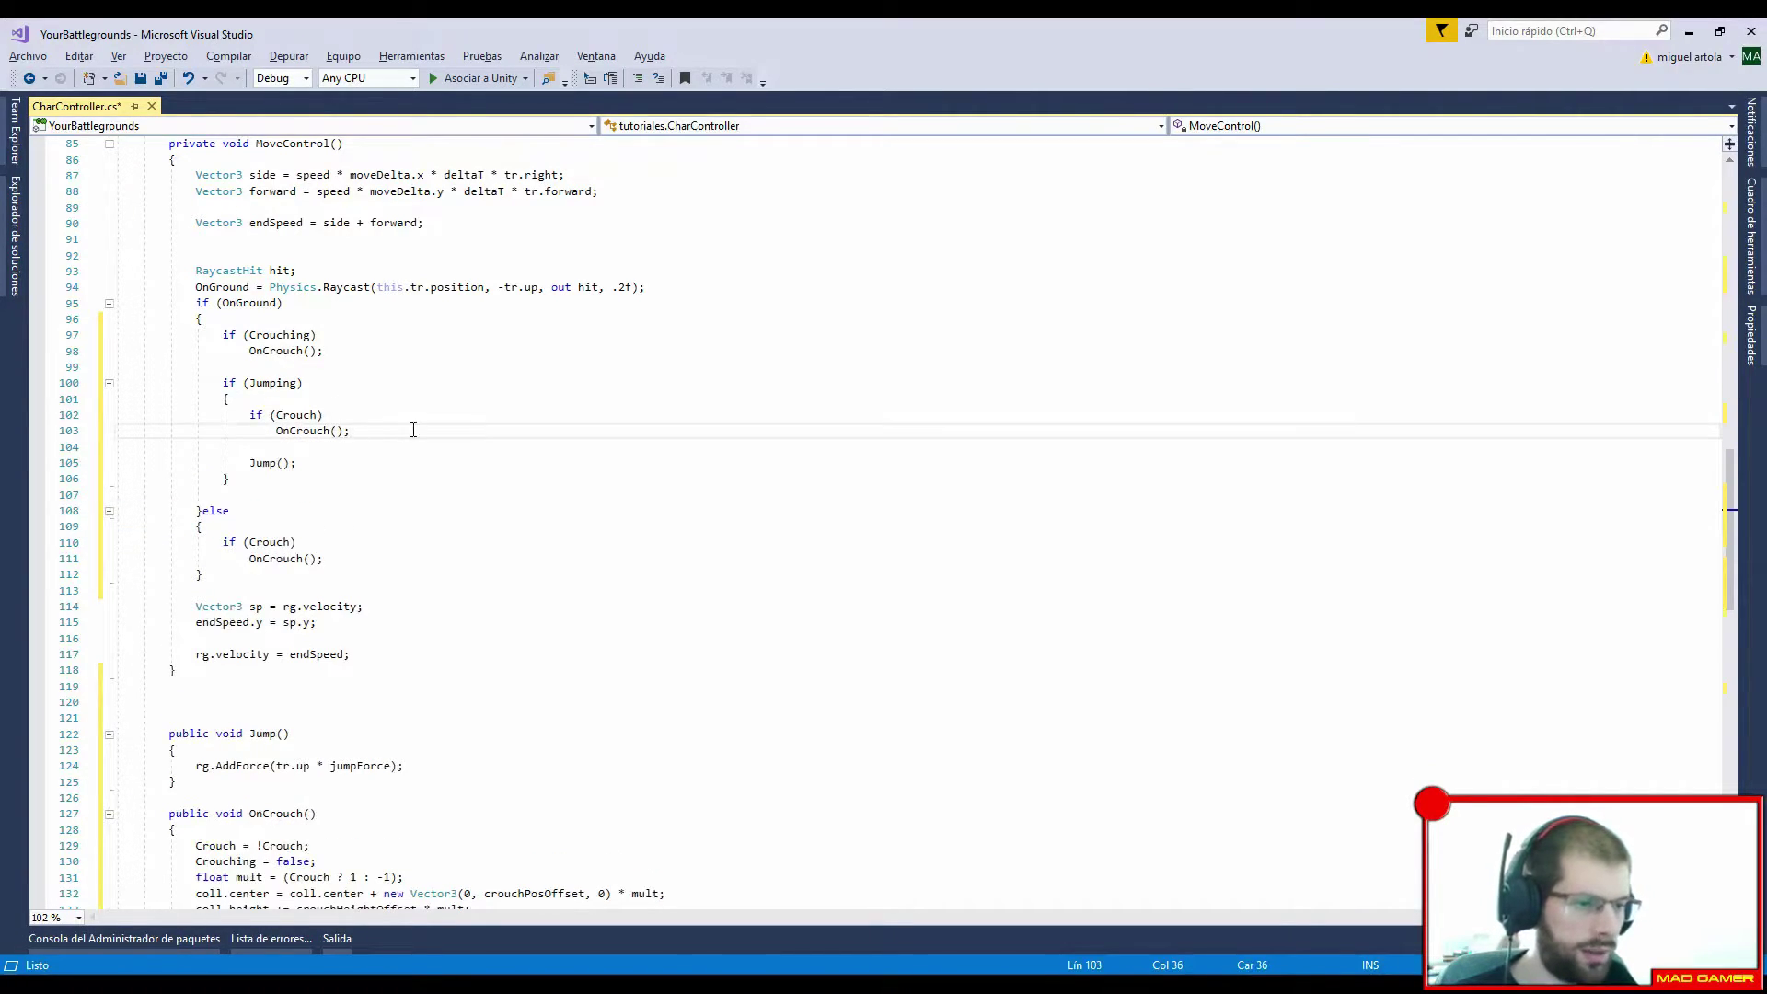
Step: Add else before Jump() and indent Jump() beneath it
{"action": "key", "text": "Return"}
{"action": "type", "text": "else"}
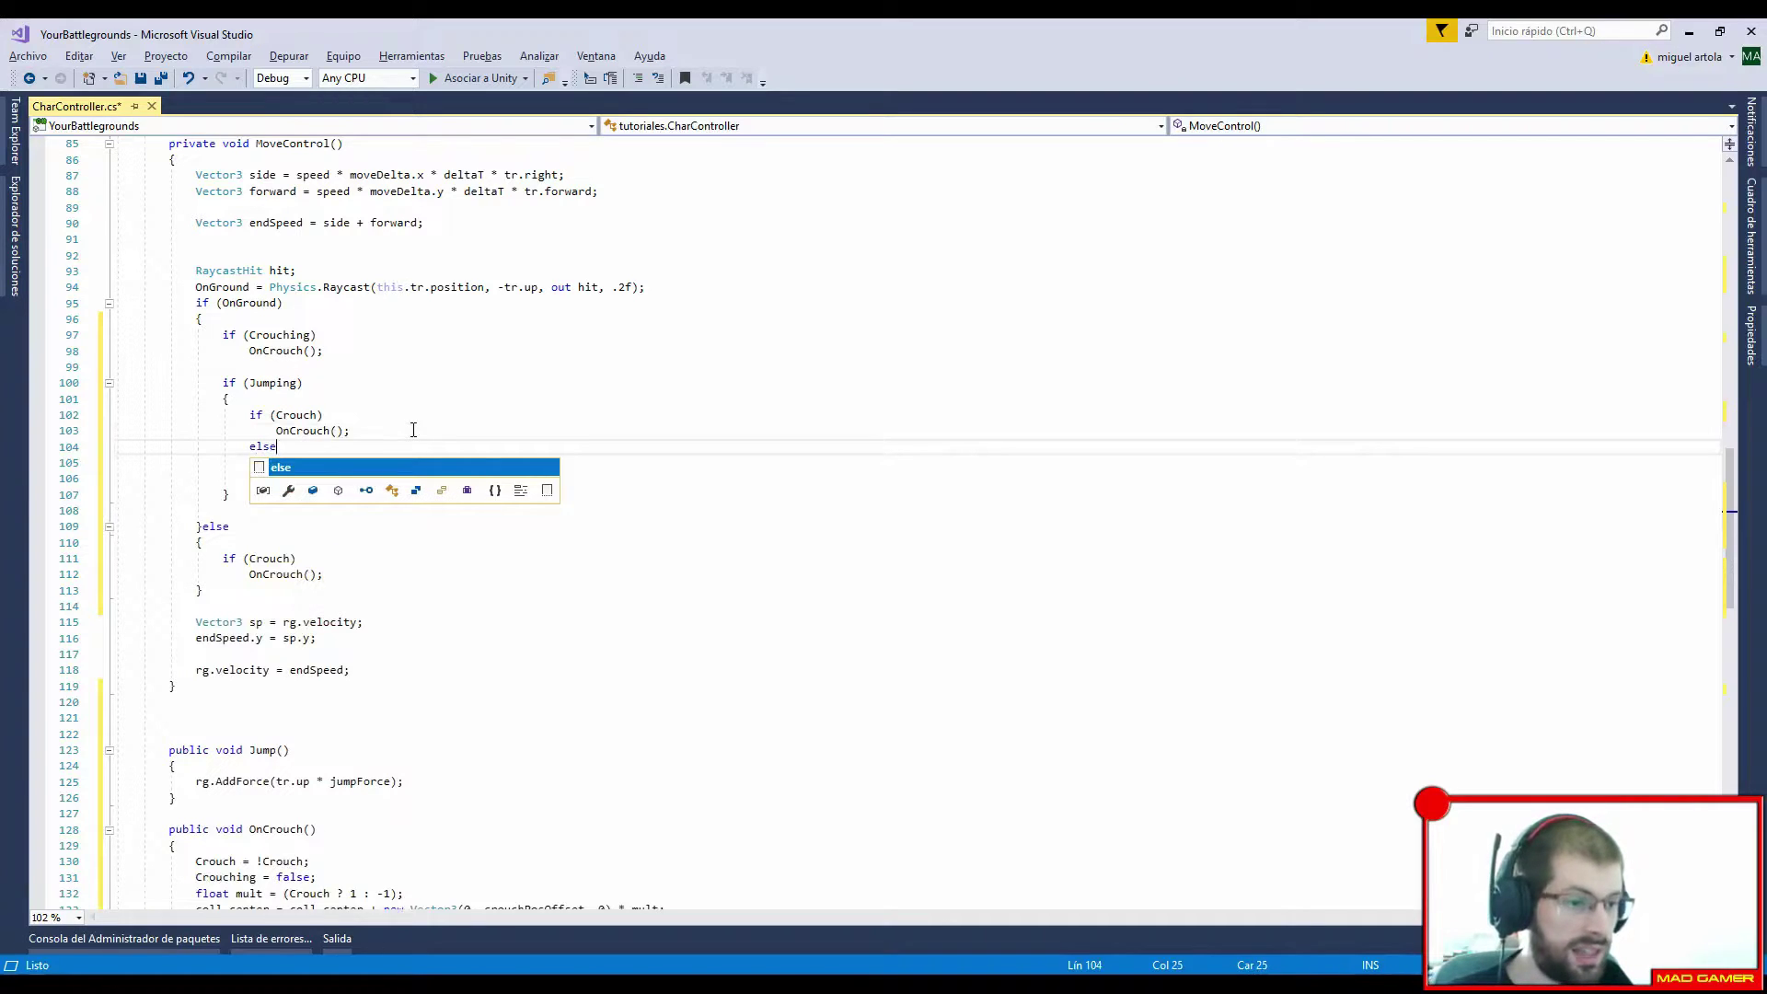
{"action": "left_click", "coordinate": [401, 429]}
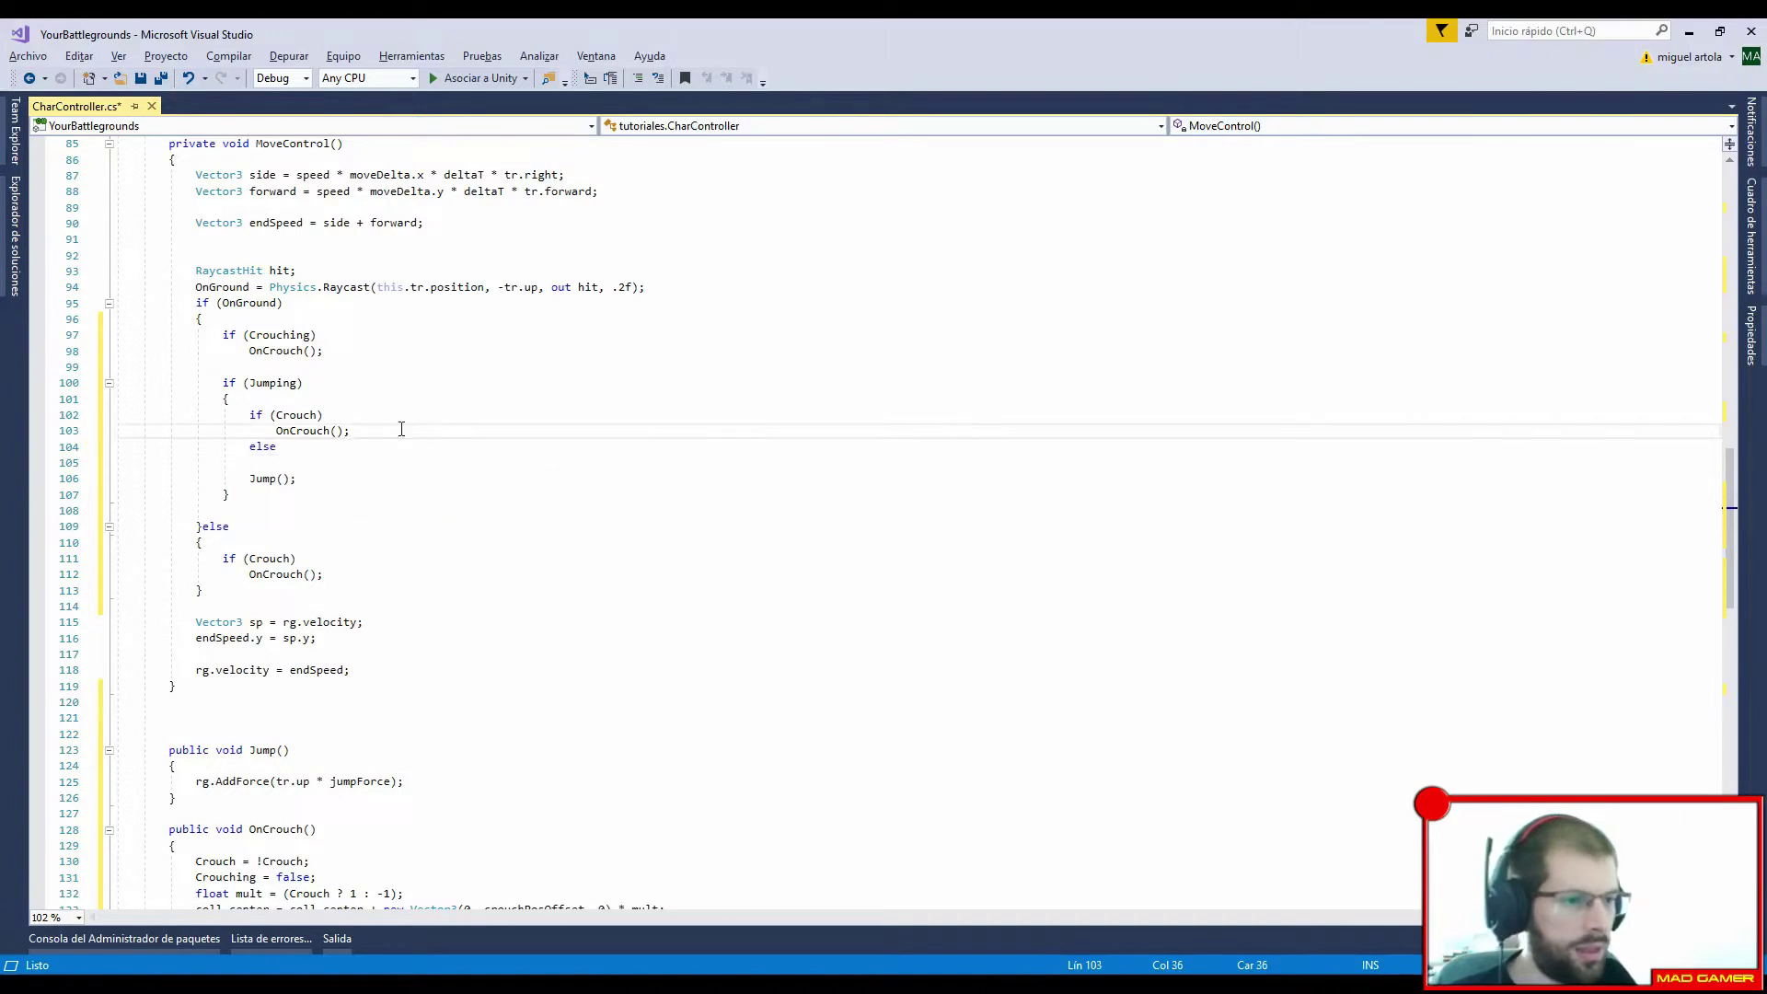
{"action": "left_click", "coordinate": [252, 477]}
{"action": "key", "text": "Tab"}
{"action": "left_click", "coordinate": [342, 447]}
{"action": "key", "text": "Delete"}
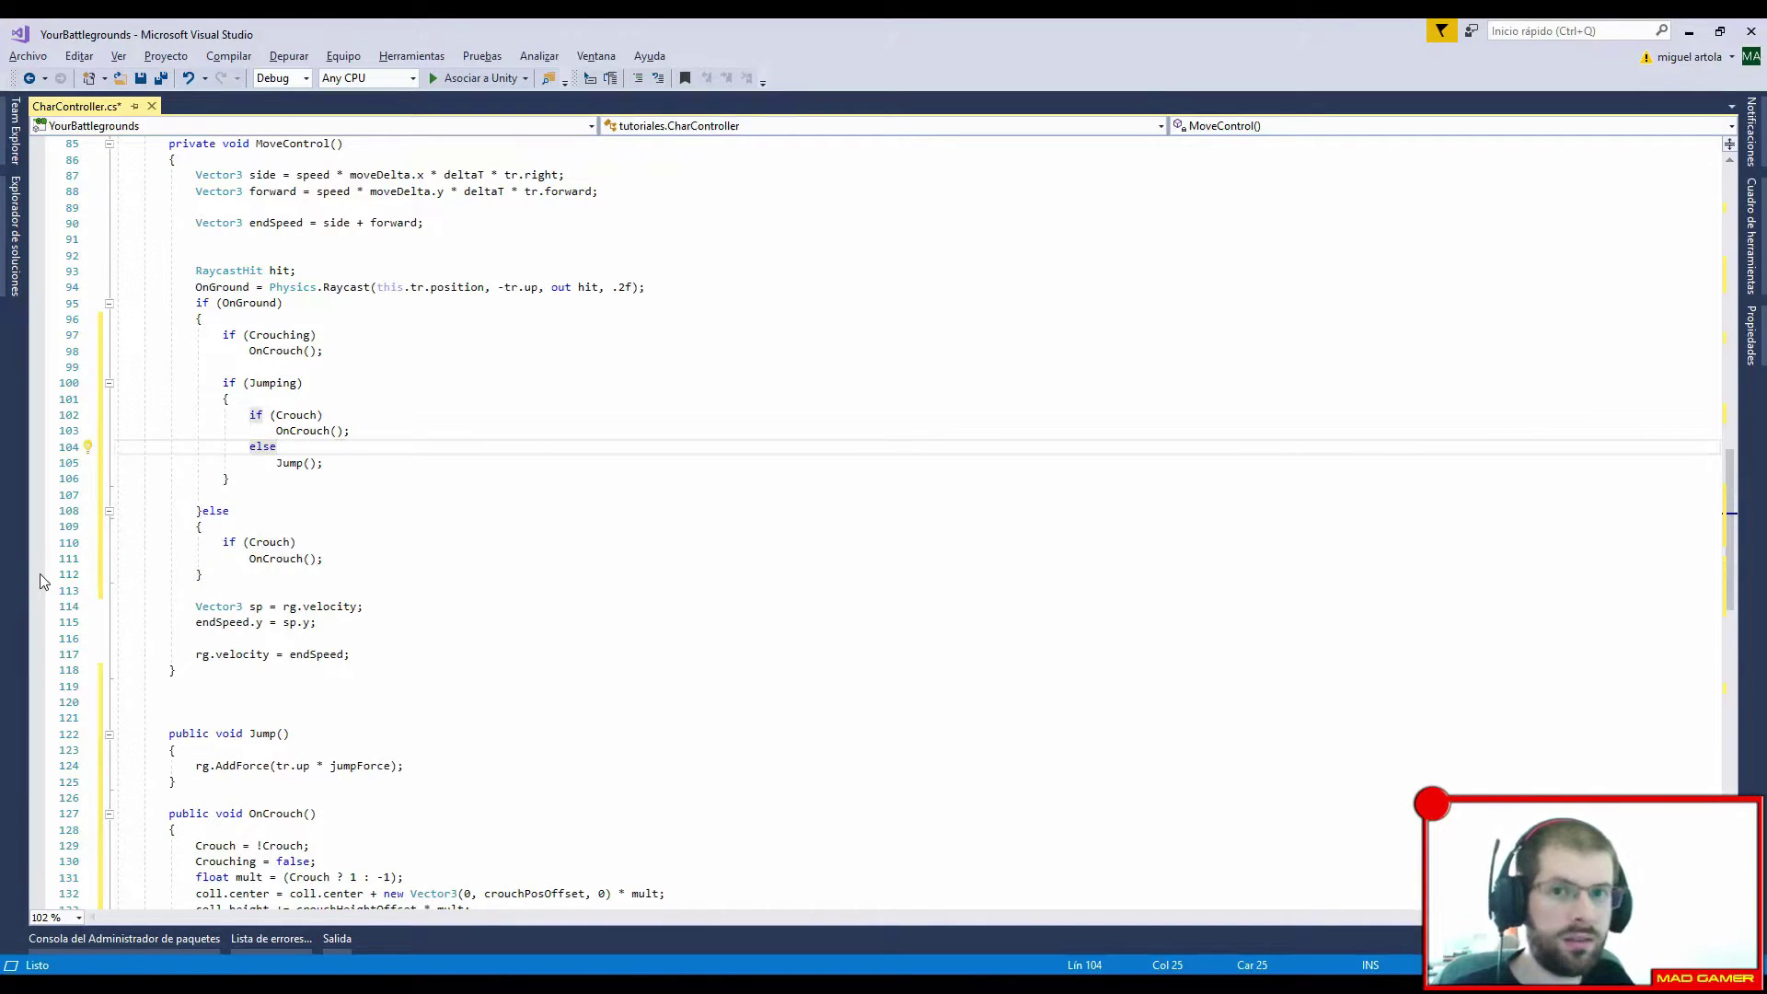
{"action": "left_click", "coordinate": [262, 286]}
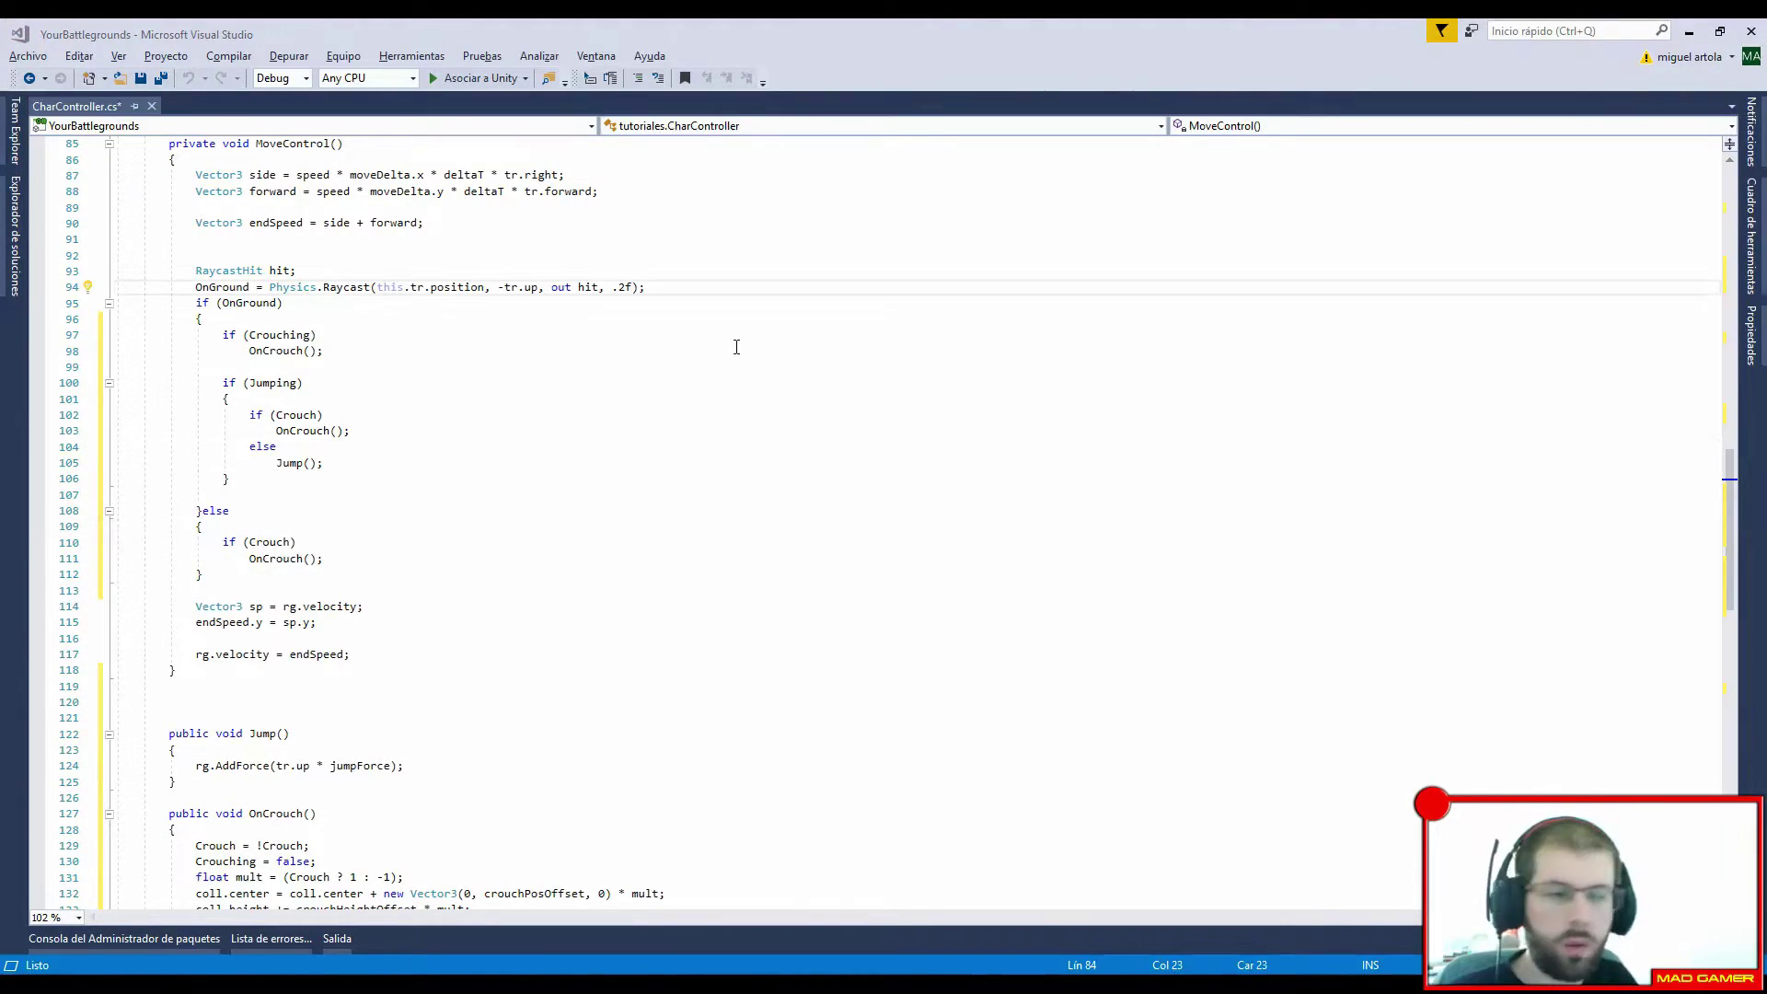
Step: Duplicate the Walk state, place the copy below Walk, and select its name for renaming
{"action": "scroll", "coordinate": [349, 381], "scroll_direction": "down", "scroll_amount": 3}
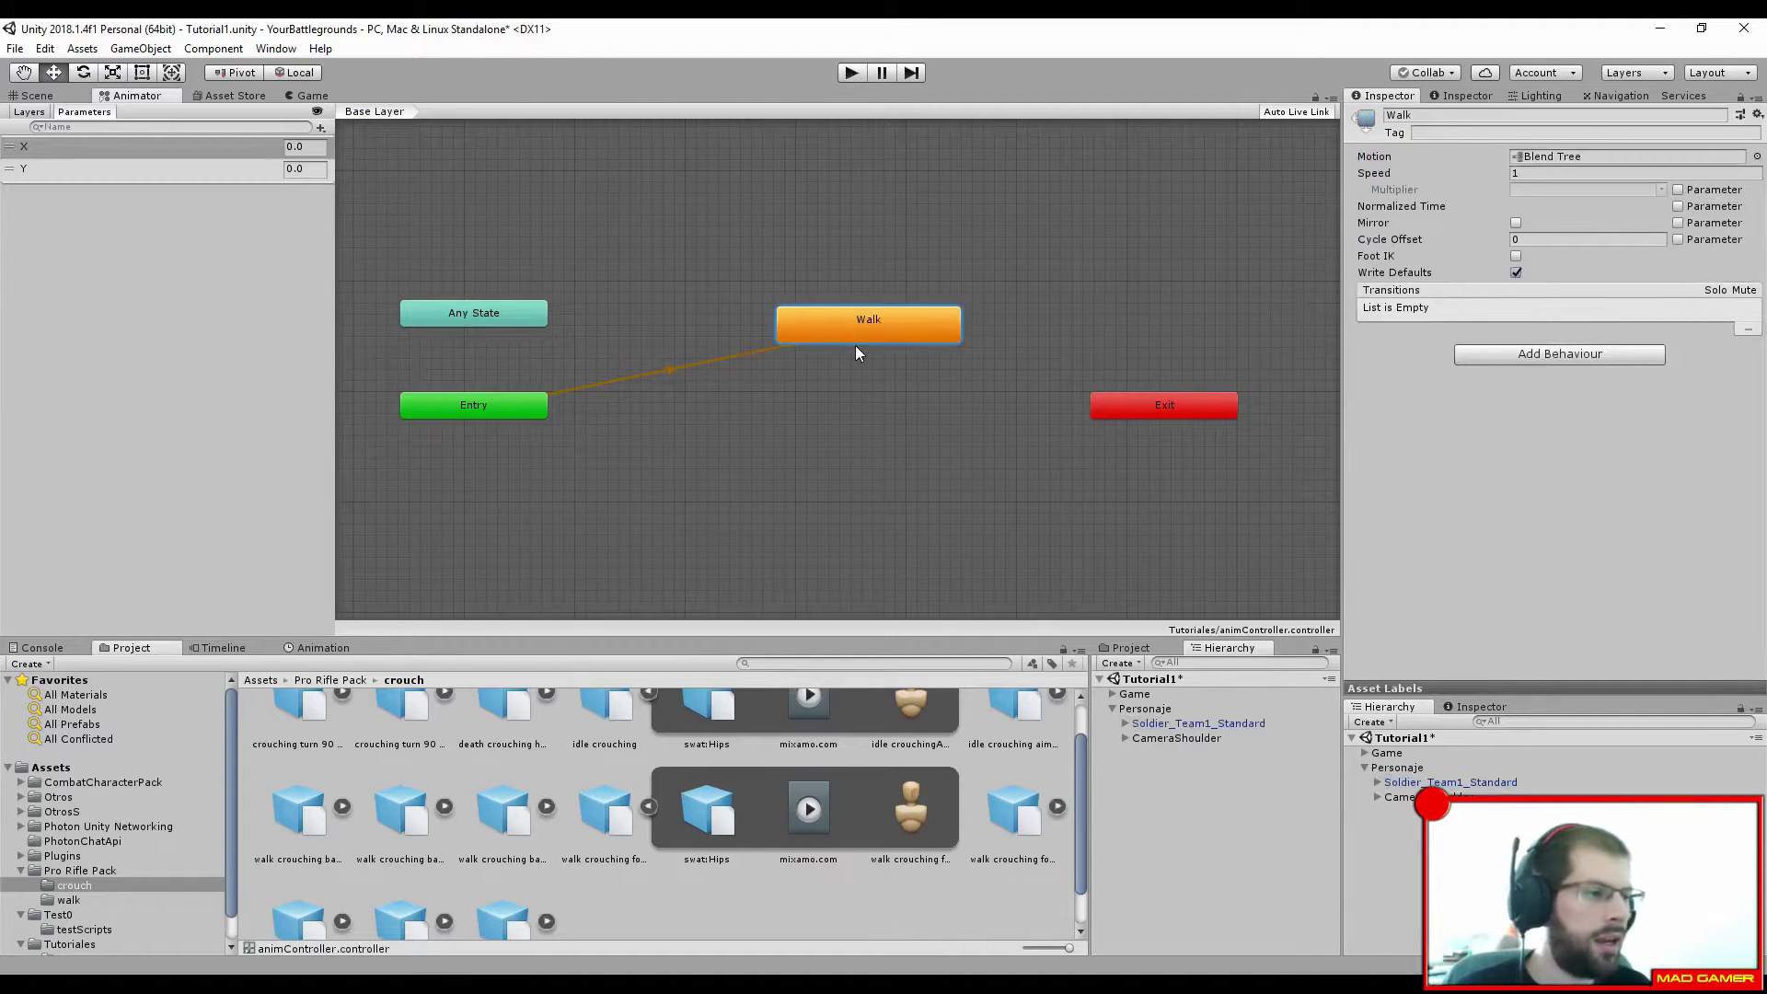
{"action": "left_click", "coordinate": [848, 417]}
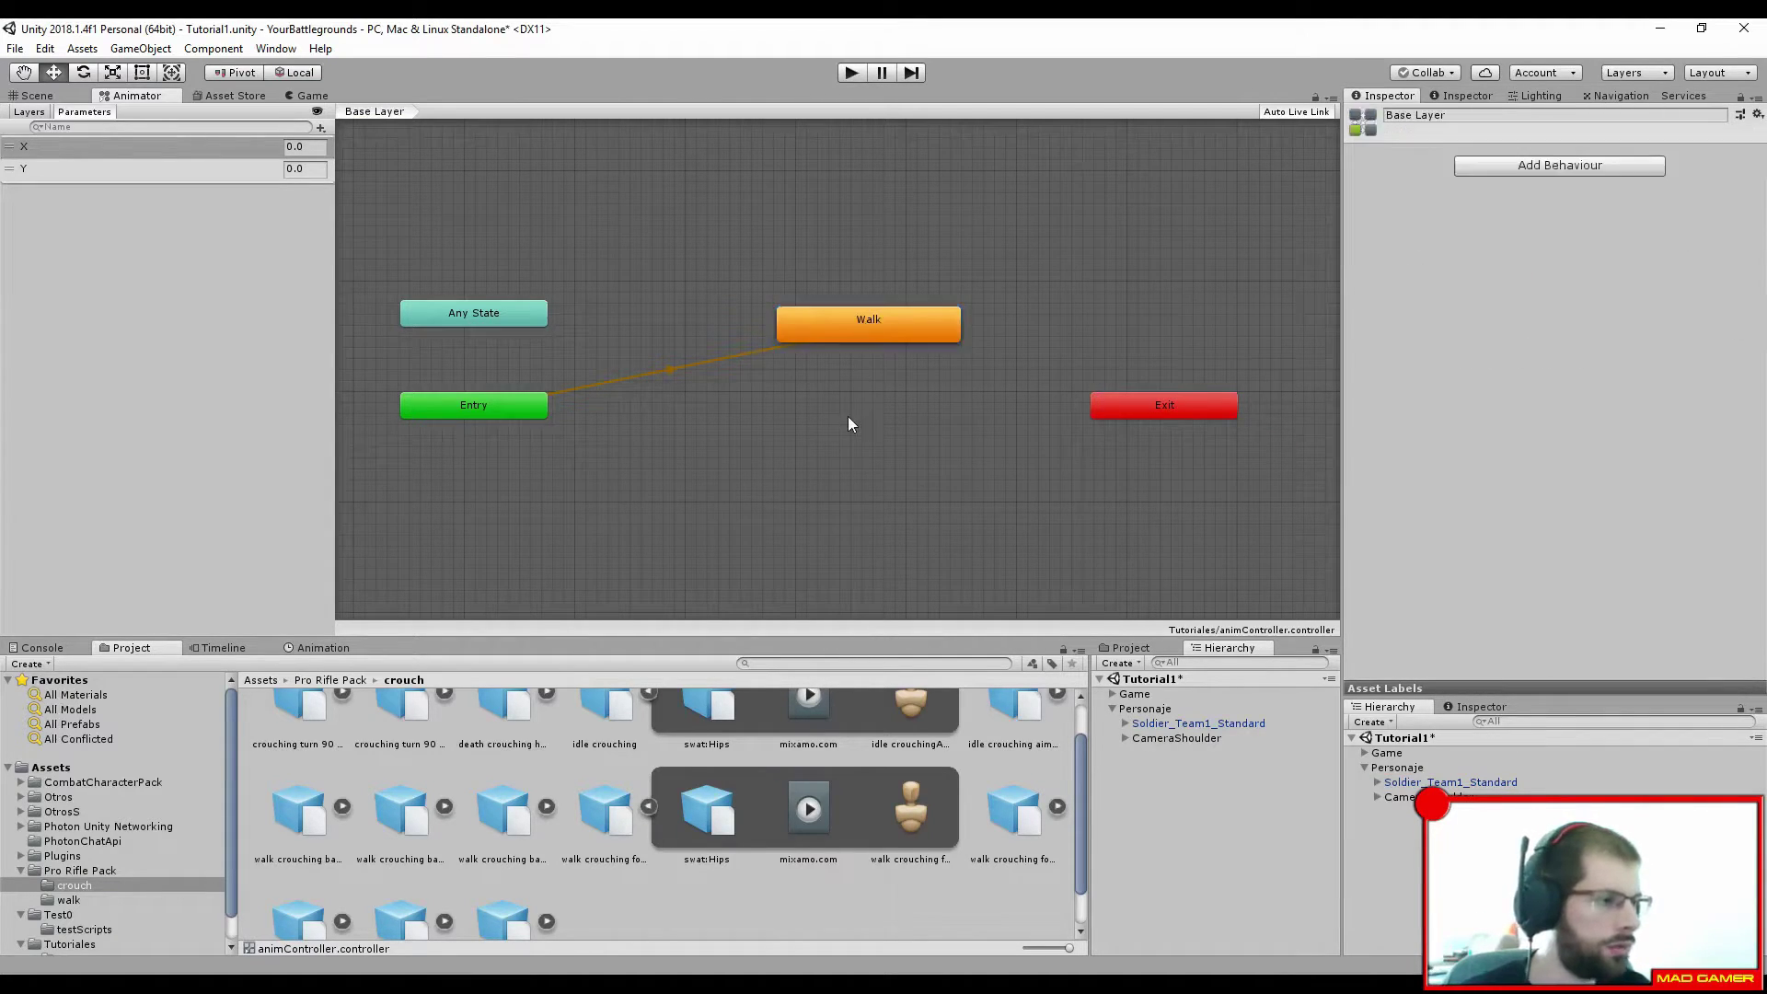
{"action": "key", "text": "ctrl+v"}
{"action": "left_click_drag", "start_coordinate": [425, 303], "coordinate": [843, 400]}
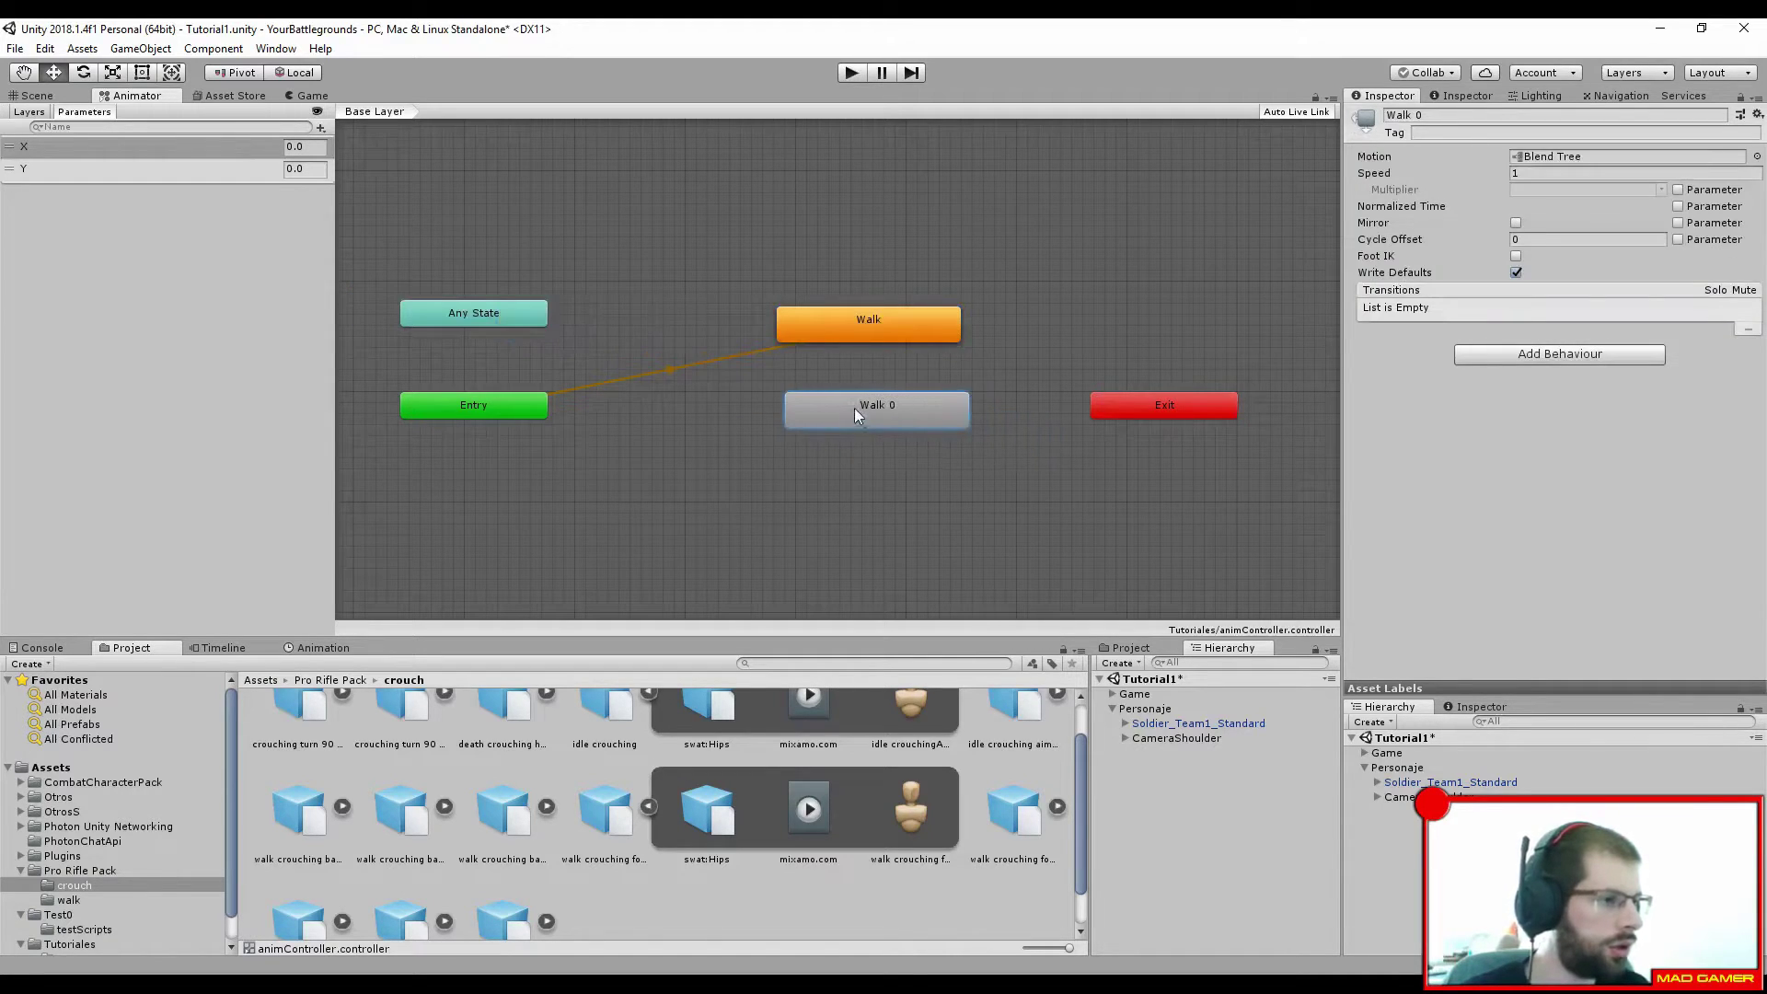
{"action": "left_click", "coordinate": [1458, 120]}
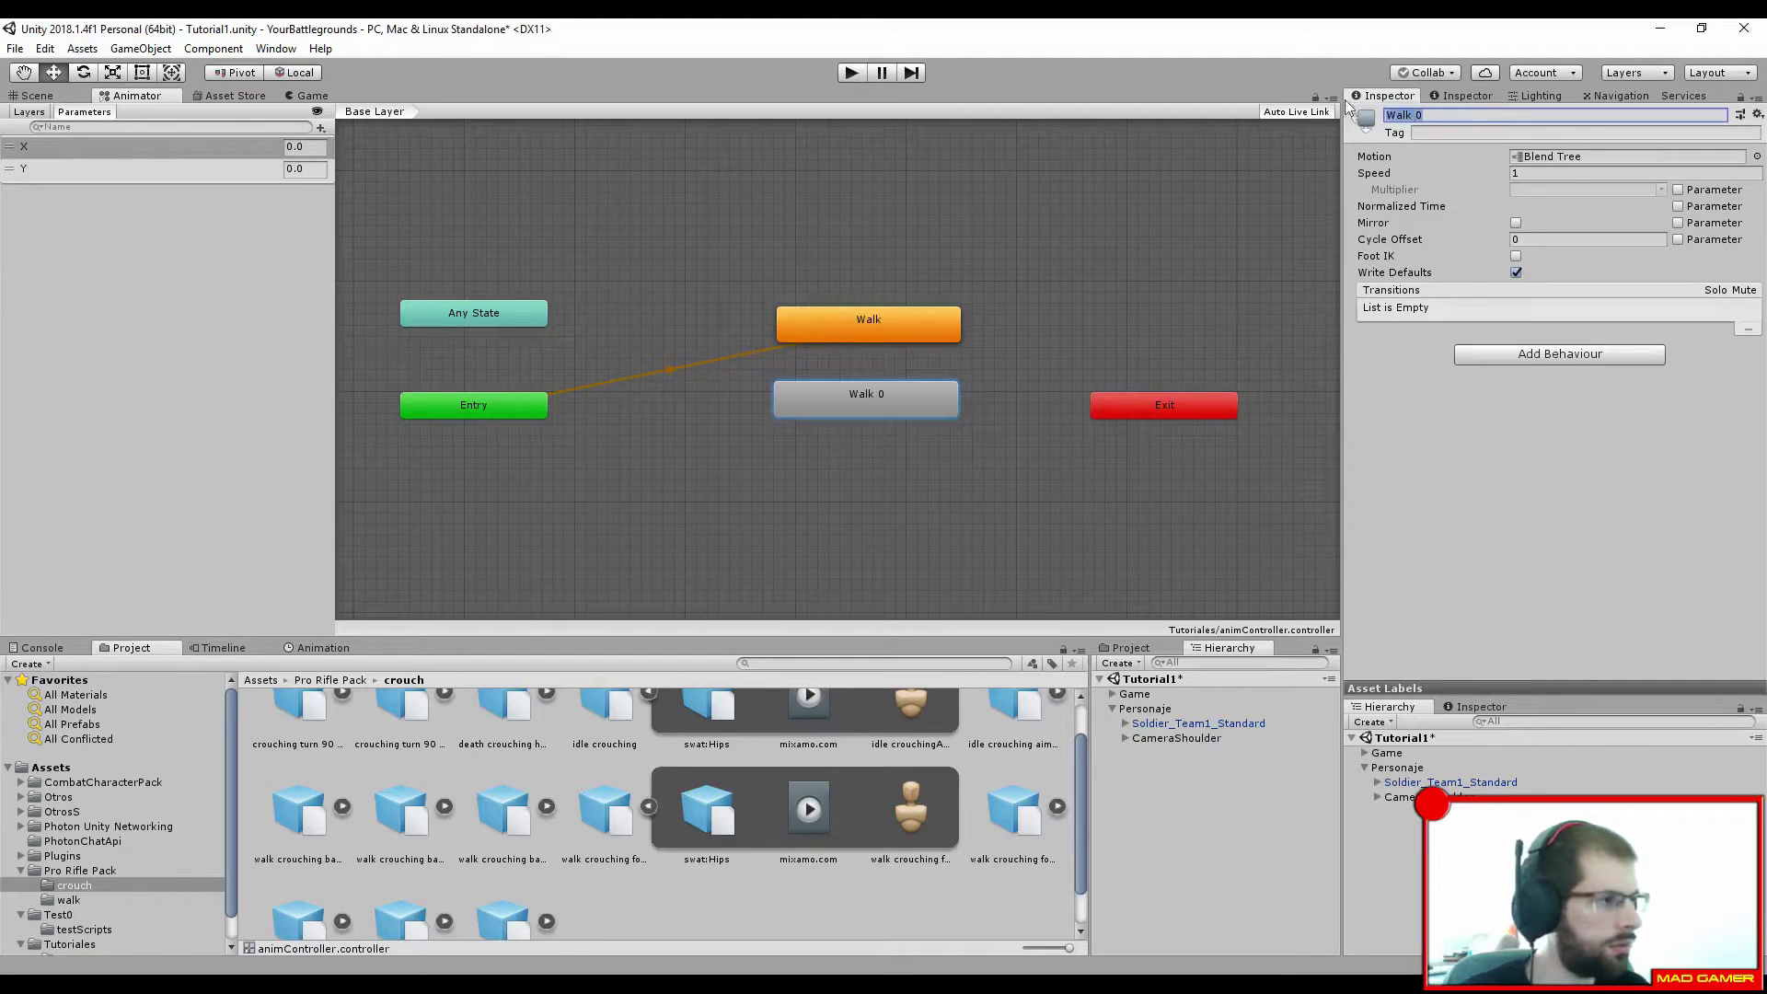
Step: Name the new state Crouch and create transitions from Walk to Crouching and back
{"action": "type", "text": "Crouc"}
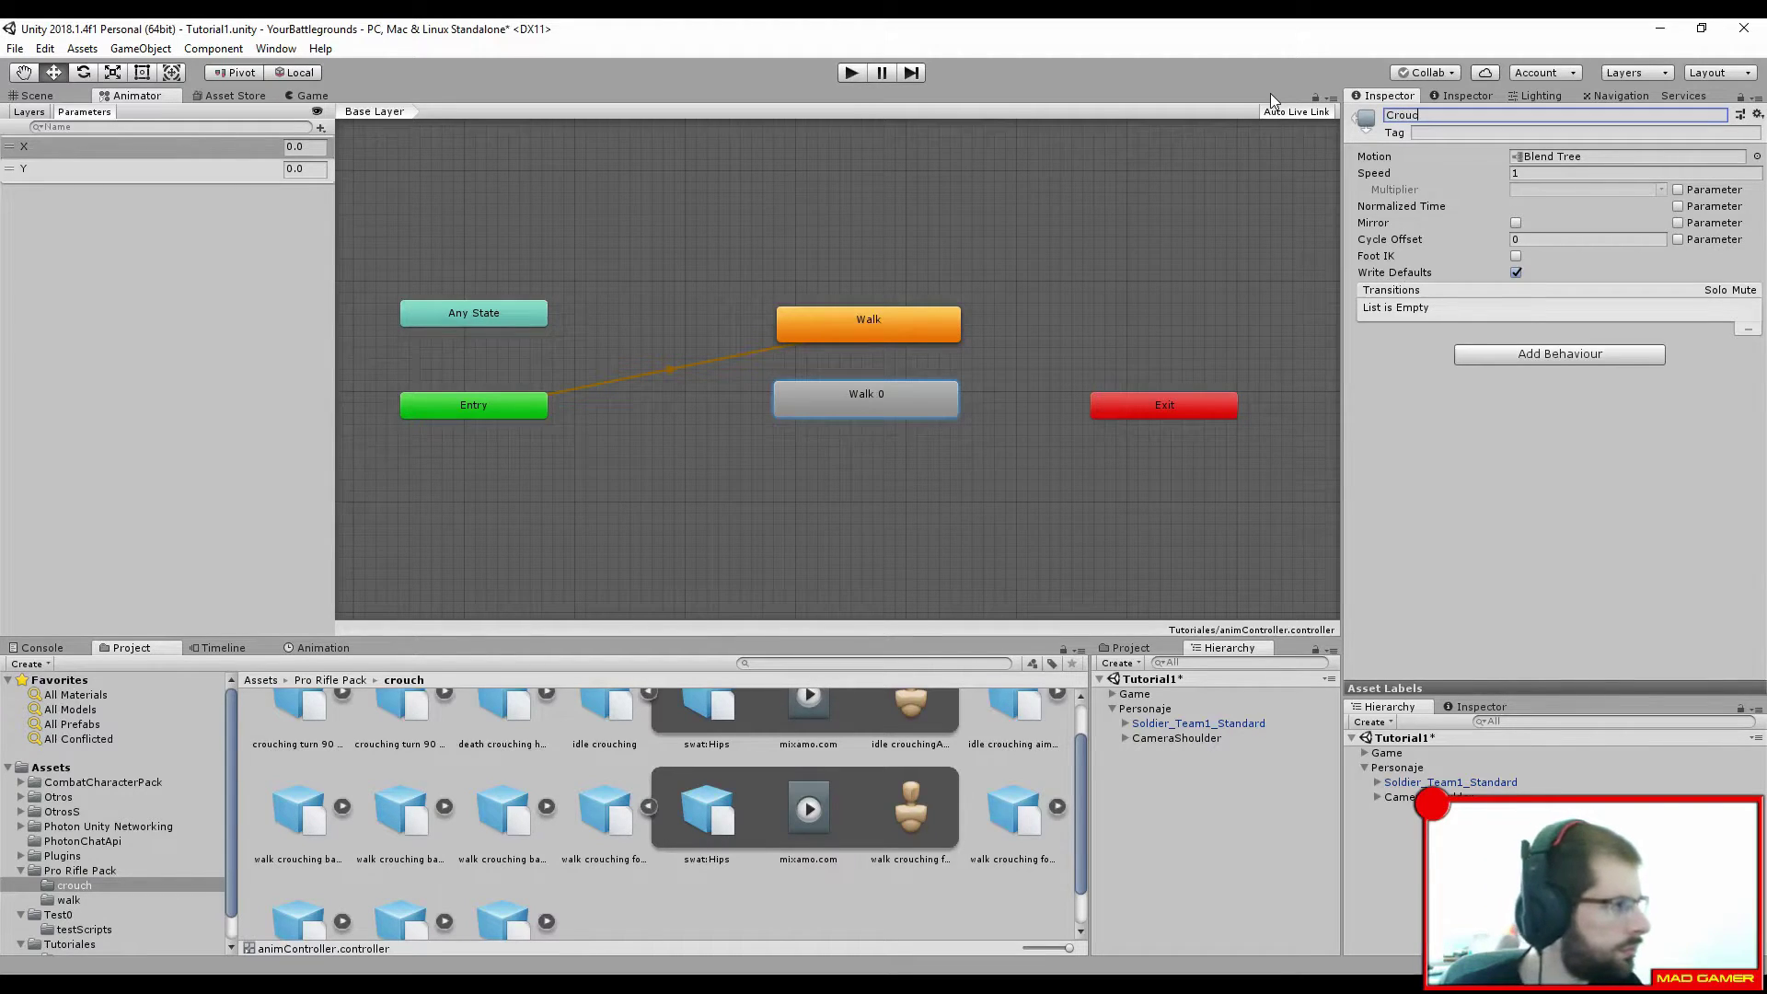
{"action": "type", "text": "hin"}
{"action": "key", "text": "Return"}
{"action": "right_click", "coordinate": [922, 338]}
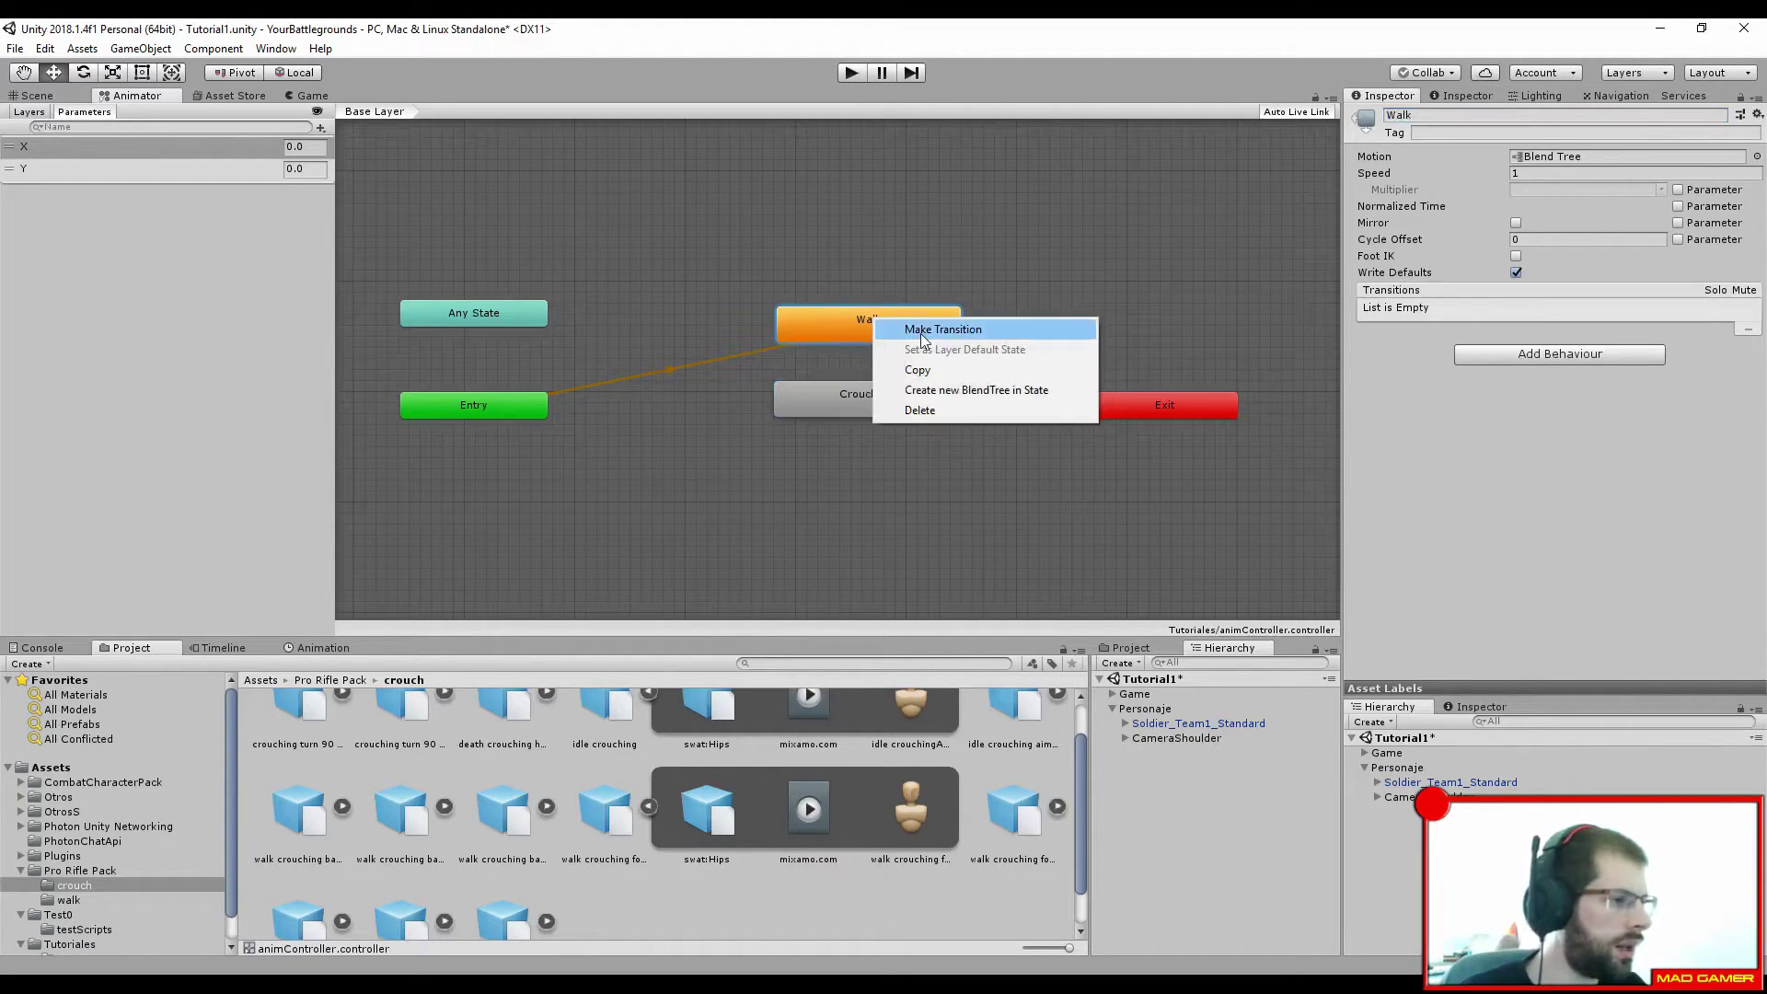
{"action": "left_click", "coordinate": [921, 338]}
{"action": "left_click", "coordinate": [870, 402]}
{"action": "right_click", "coordinate": [886, 399]}
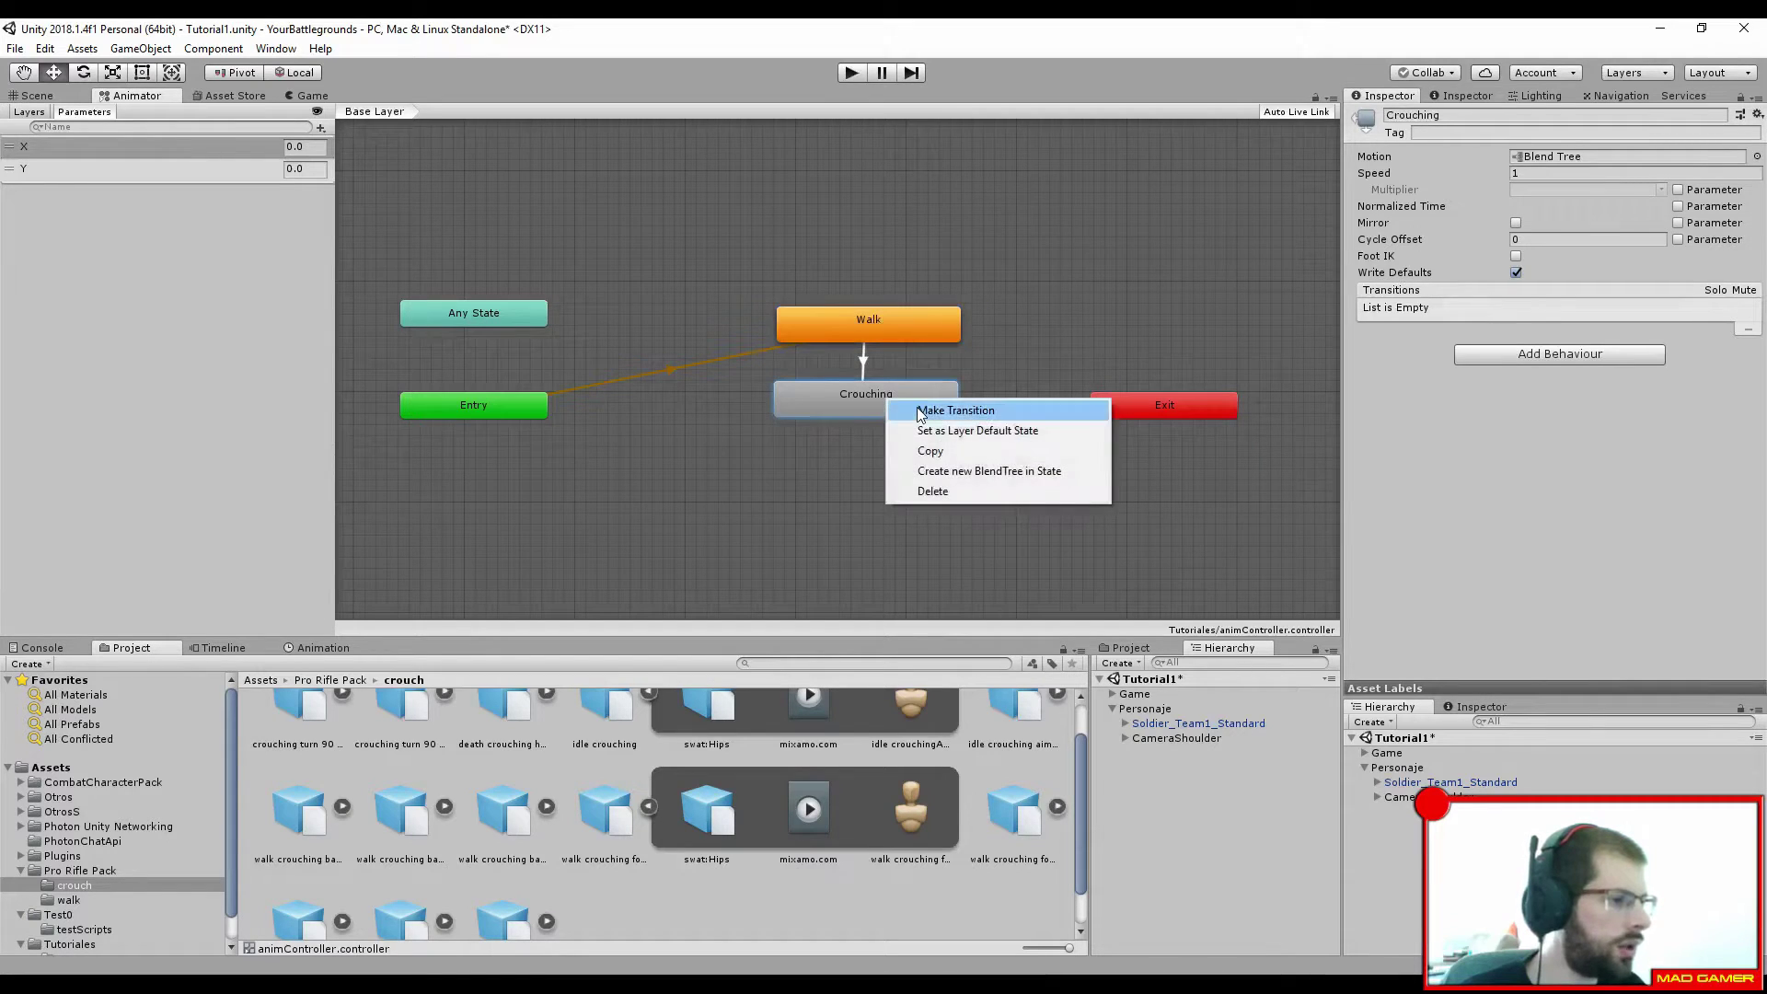
{"action": "left_click", "coordinate": [919, 411]}
{"action": "left_click", "coordinate": [900, 333]}
Step: Adjust Has Exit Time on both transitions and set Exit Time to 1
{"action": "left_click", "coordinate": [866, 360]}
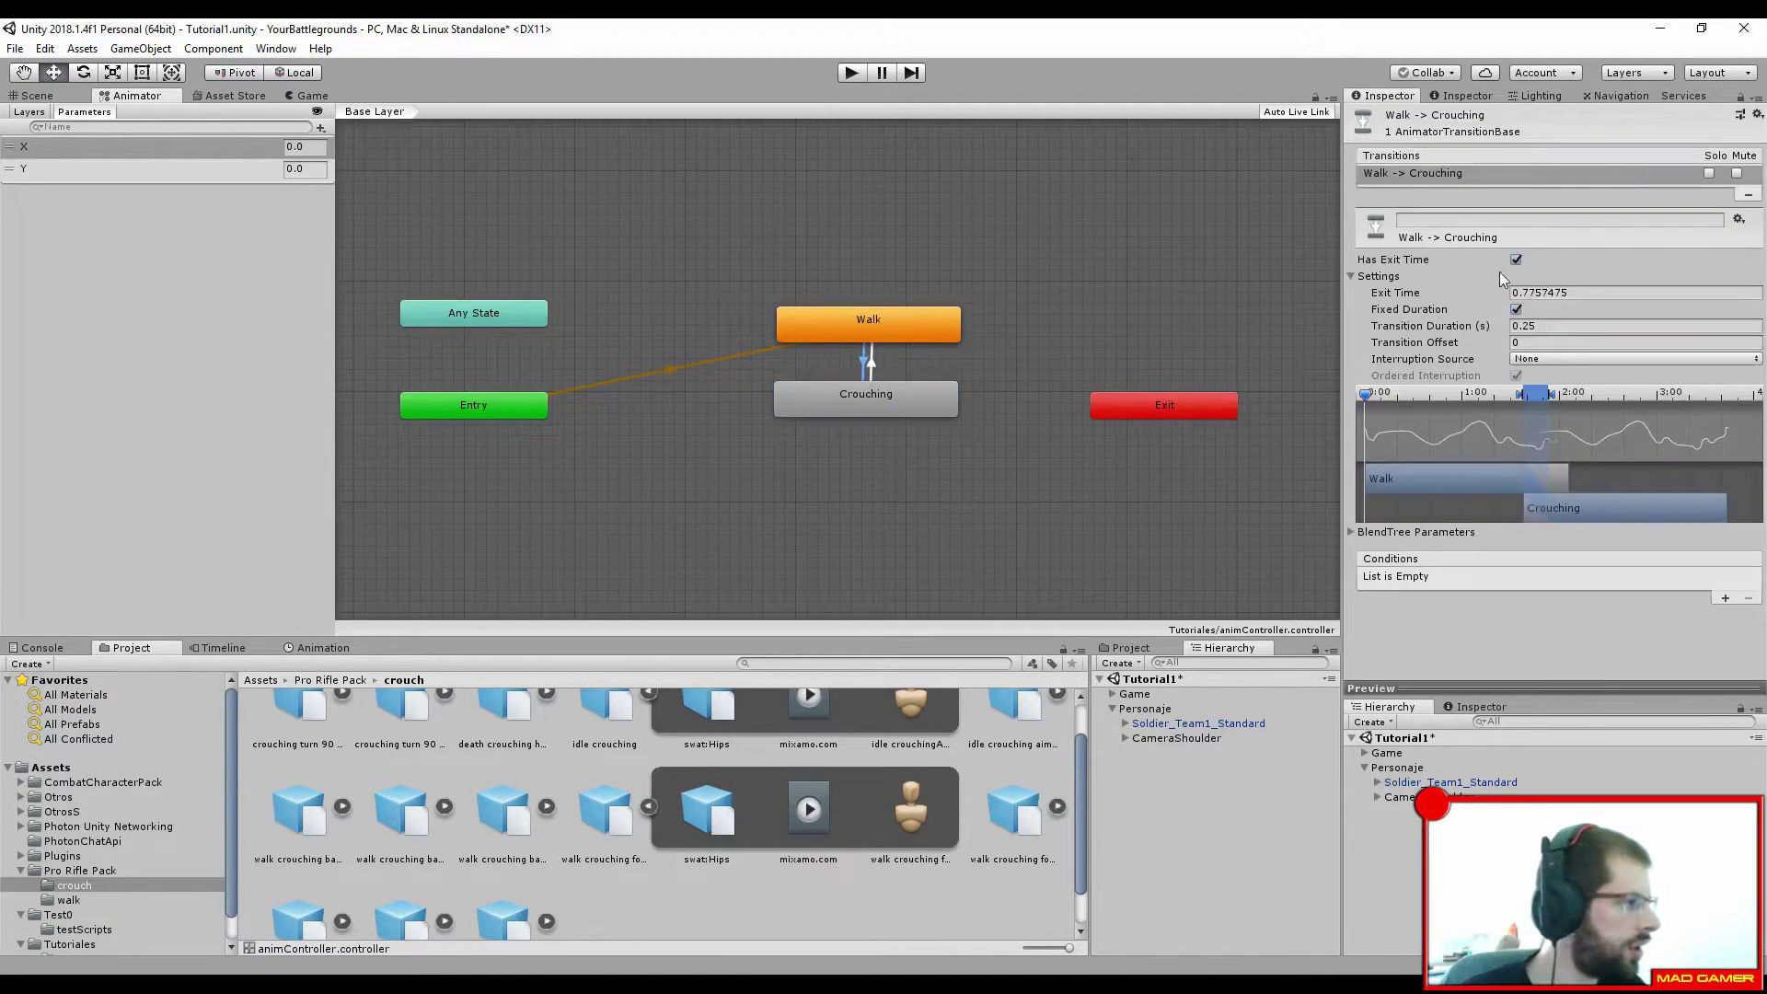
{"action": "left_click", "coordinate": [1515, 260]}
{"action": "left_click", "coordinate": [871, 364]}
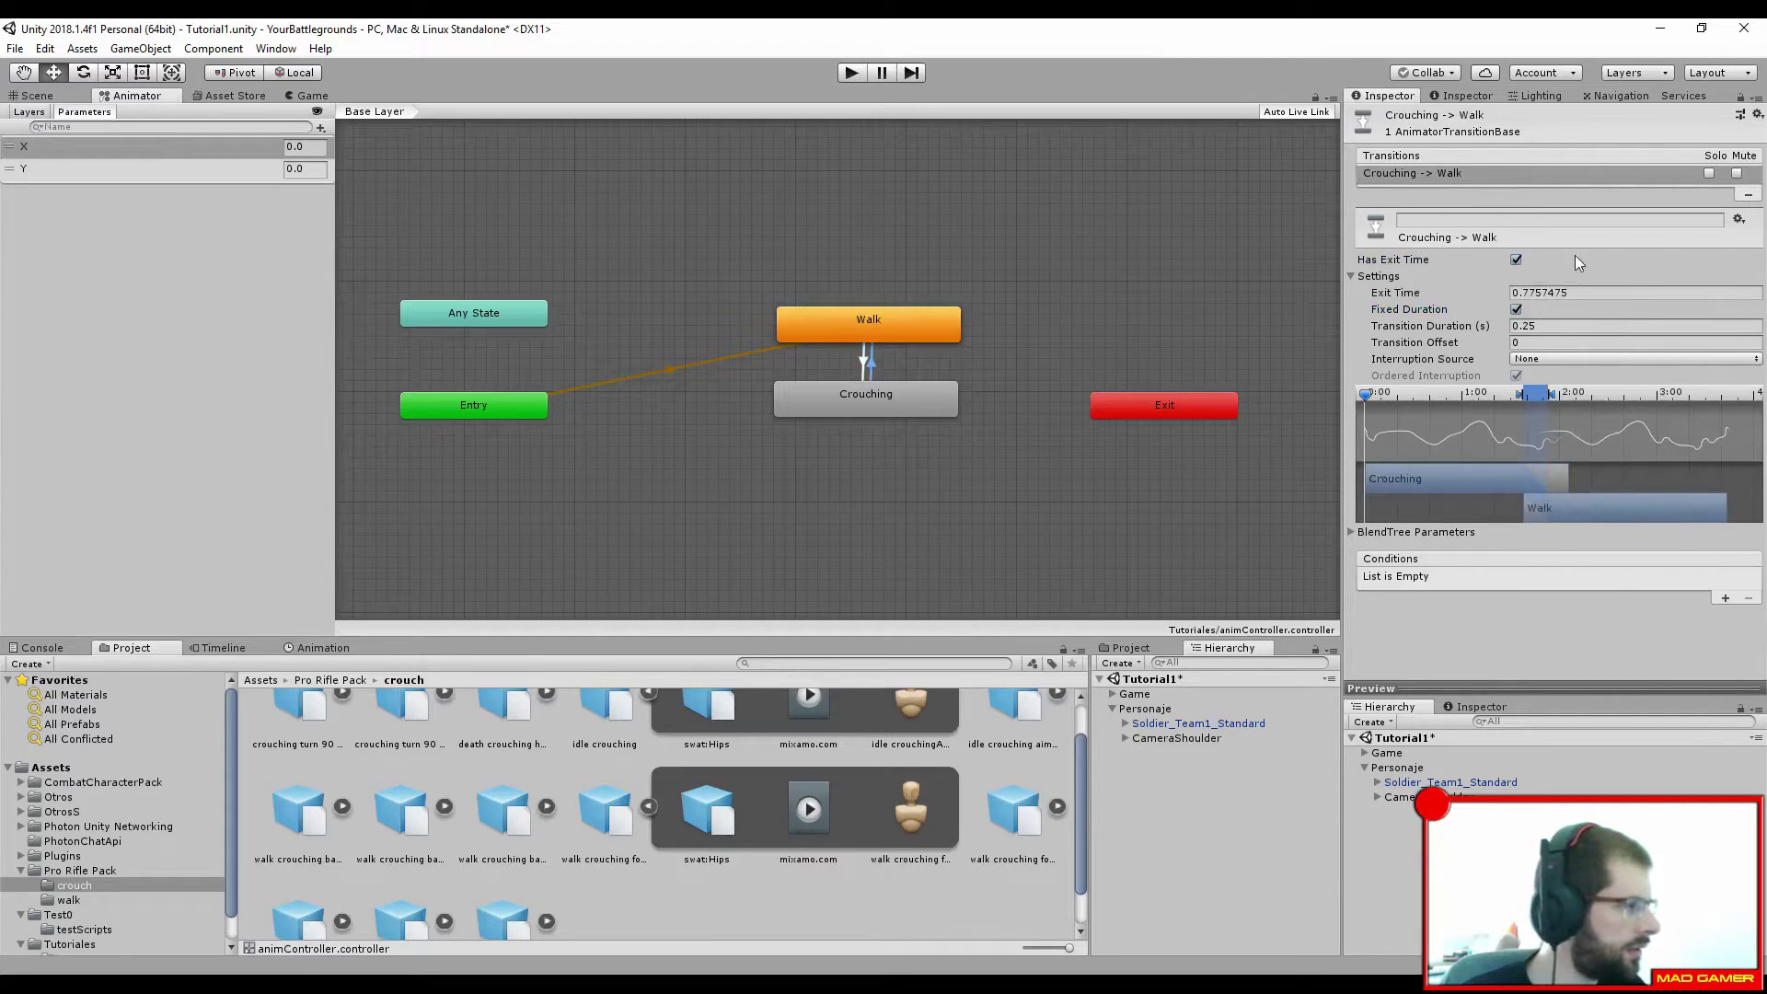
{"action": "left_click", "coordinate": [1516, 260]}
{"action": "left_click", "coordinate": [1516, 259]}
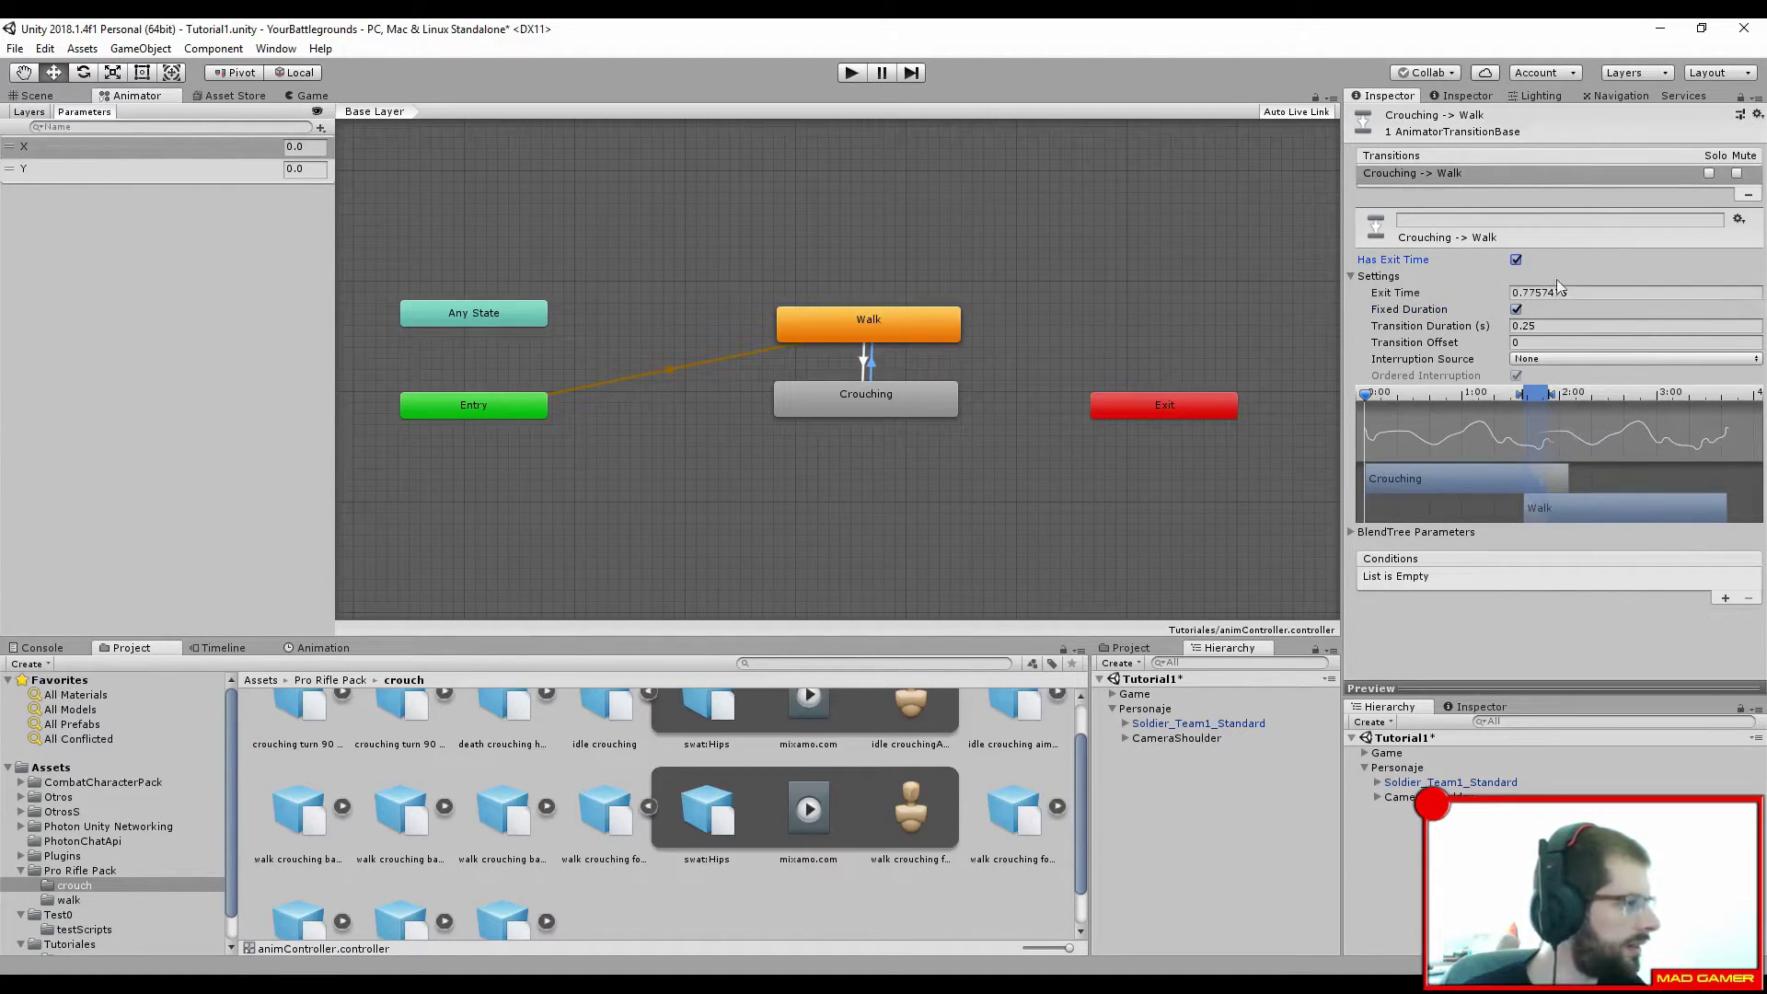
{"action": "left_click", "coordinate": [1572, 295]}
{"action": "type", "text": "1"}
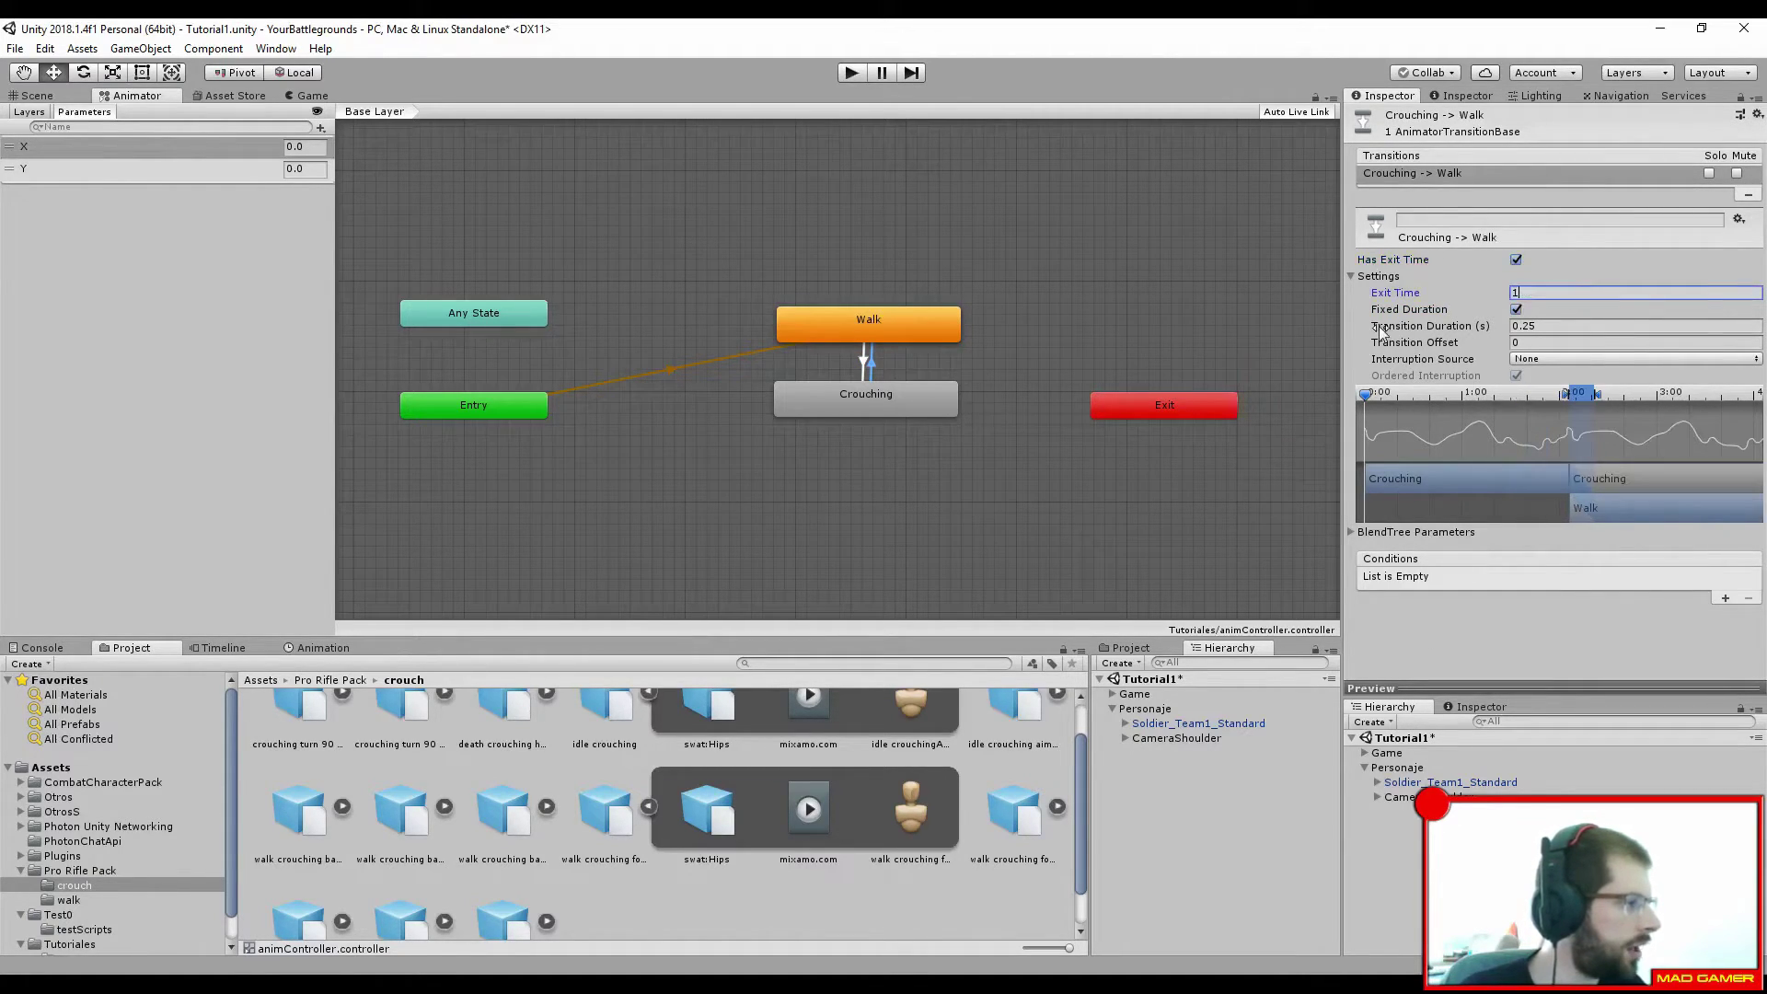
{"action": "key", "text": "Tab"}
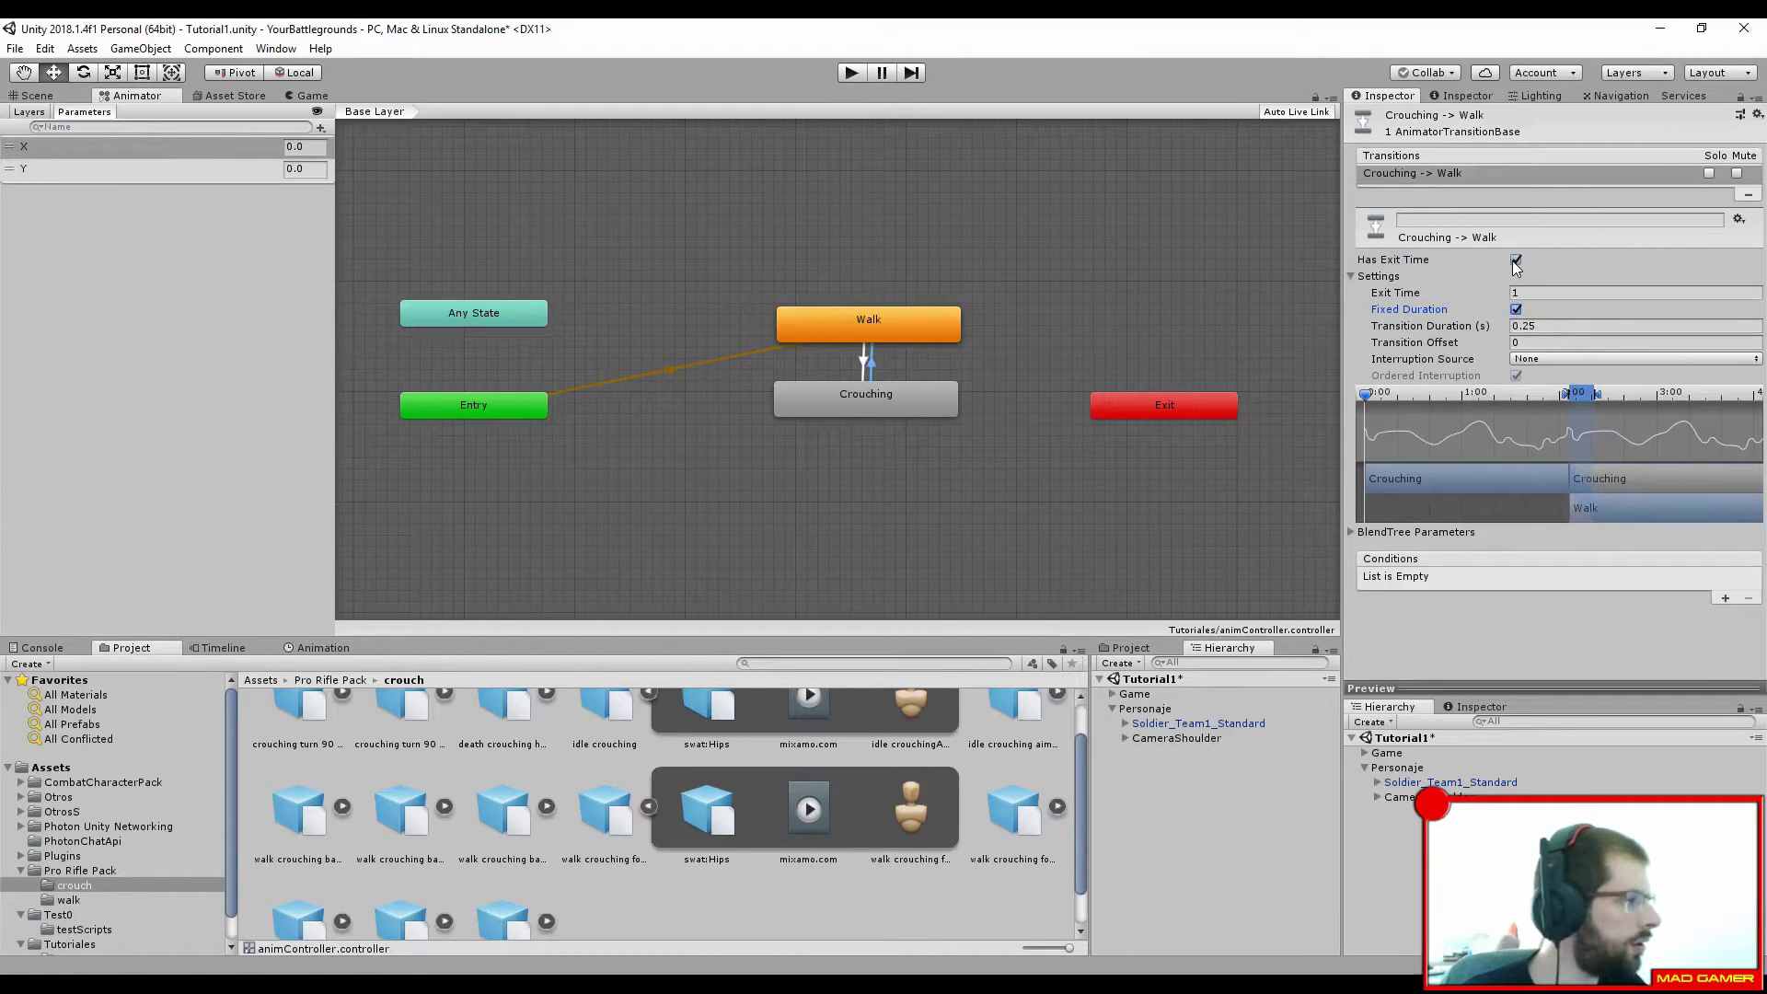
{"action": "left_click", "coordinate": [1516, 262]}
Step: Add a Bool animator parameter named crouch
{"action": "left_click", "coordinate": [863, 361]}
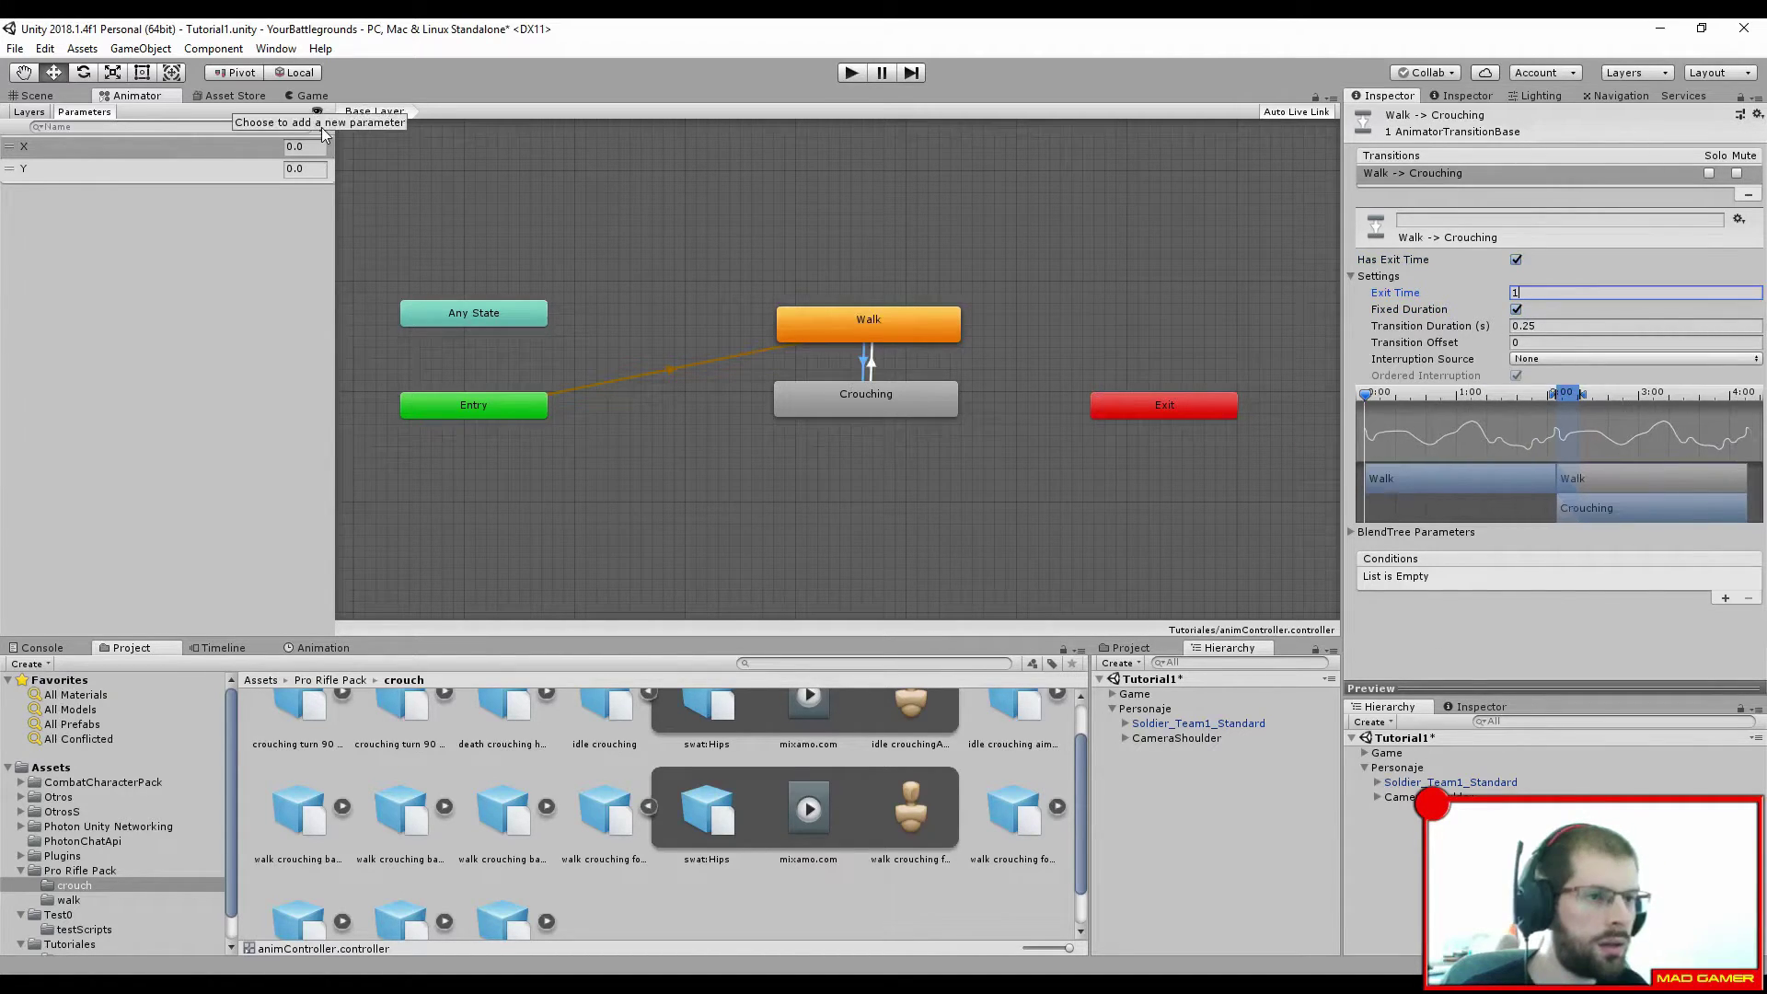
{"action": "left_click", "coordinate": [321, 129]}
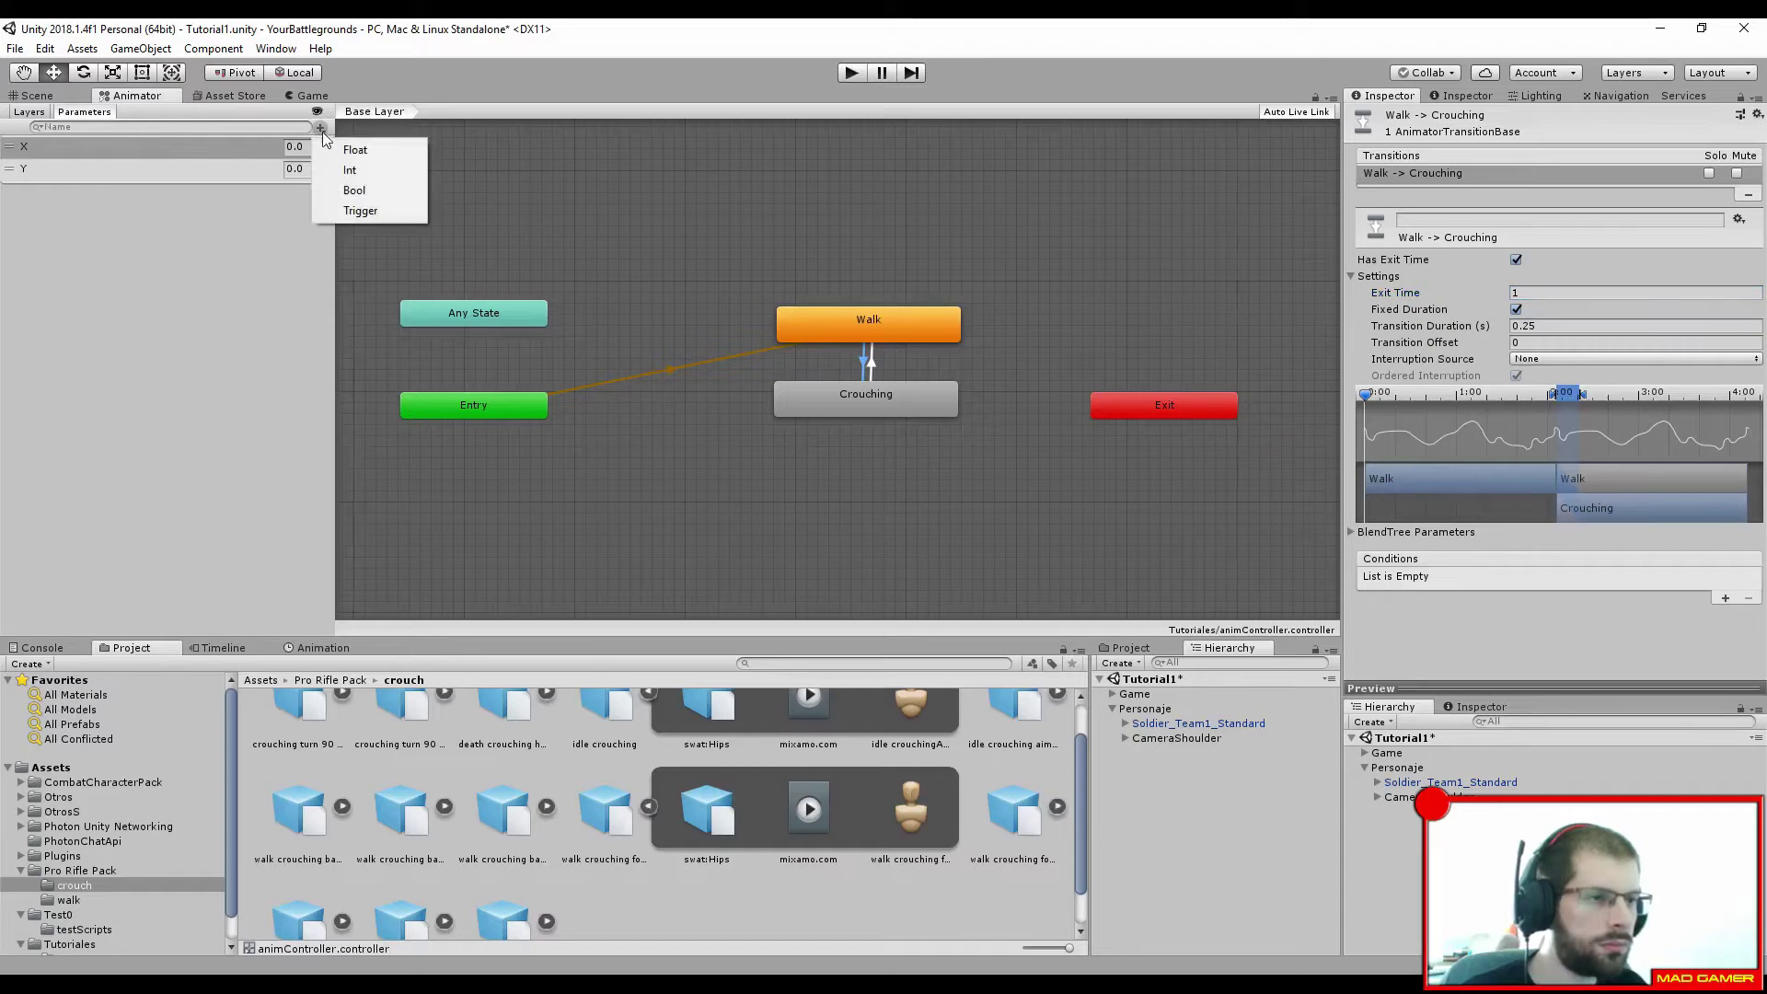
{"action": "left_click", "coordinate": [357, 199]}
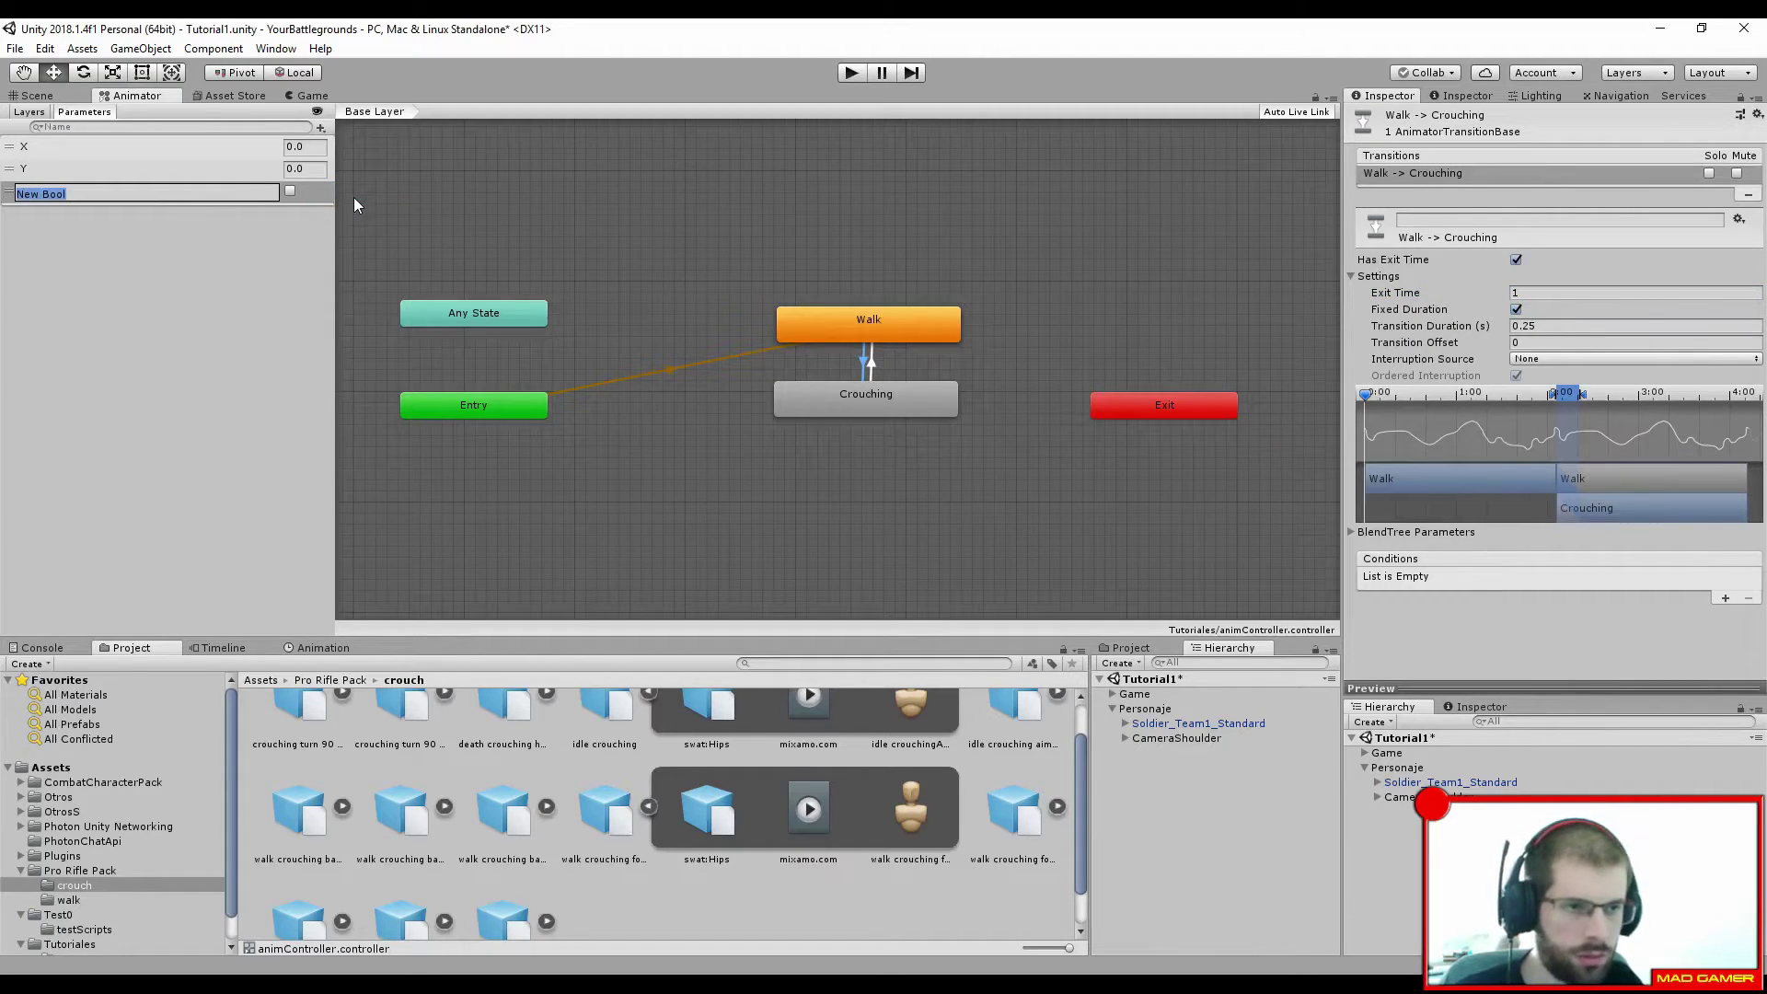
{"action": "type", "text": "crouch"}
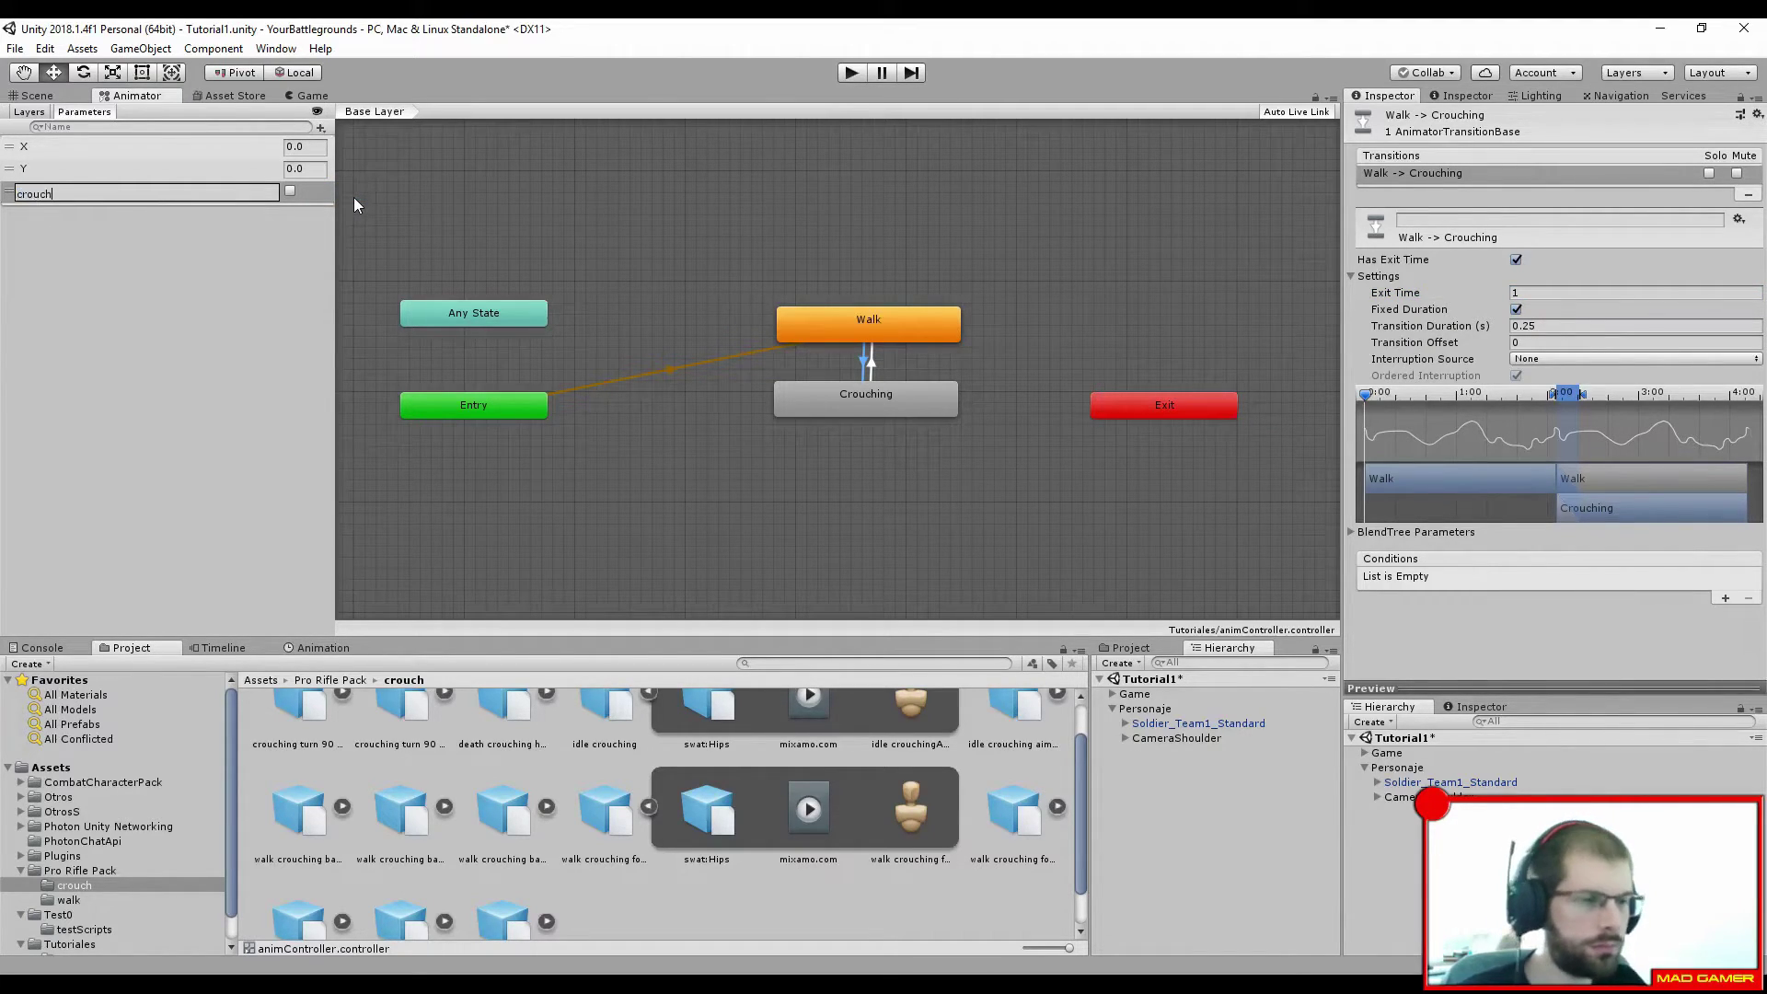
{"action": "left_click", "coordinate": [354, 197]}
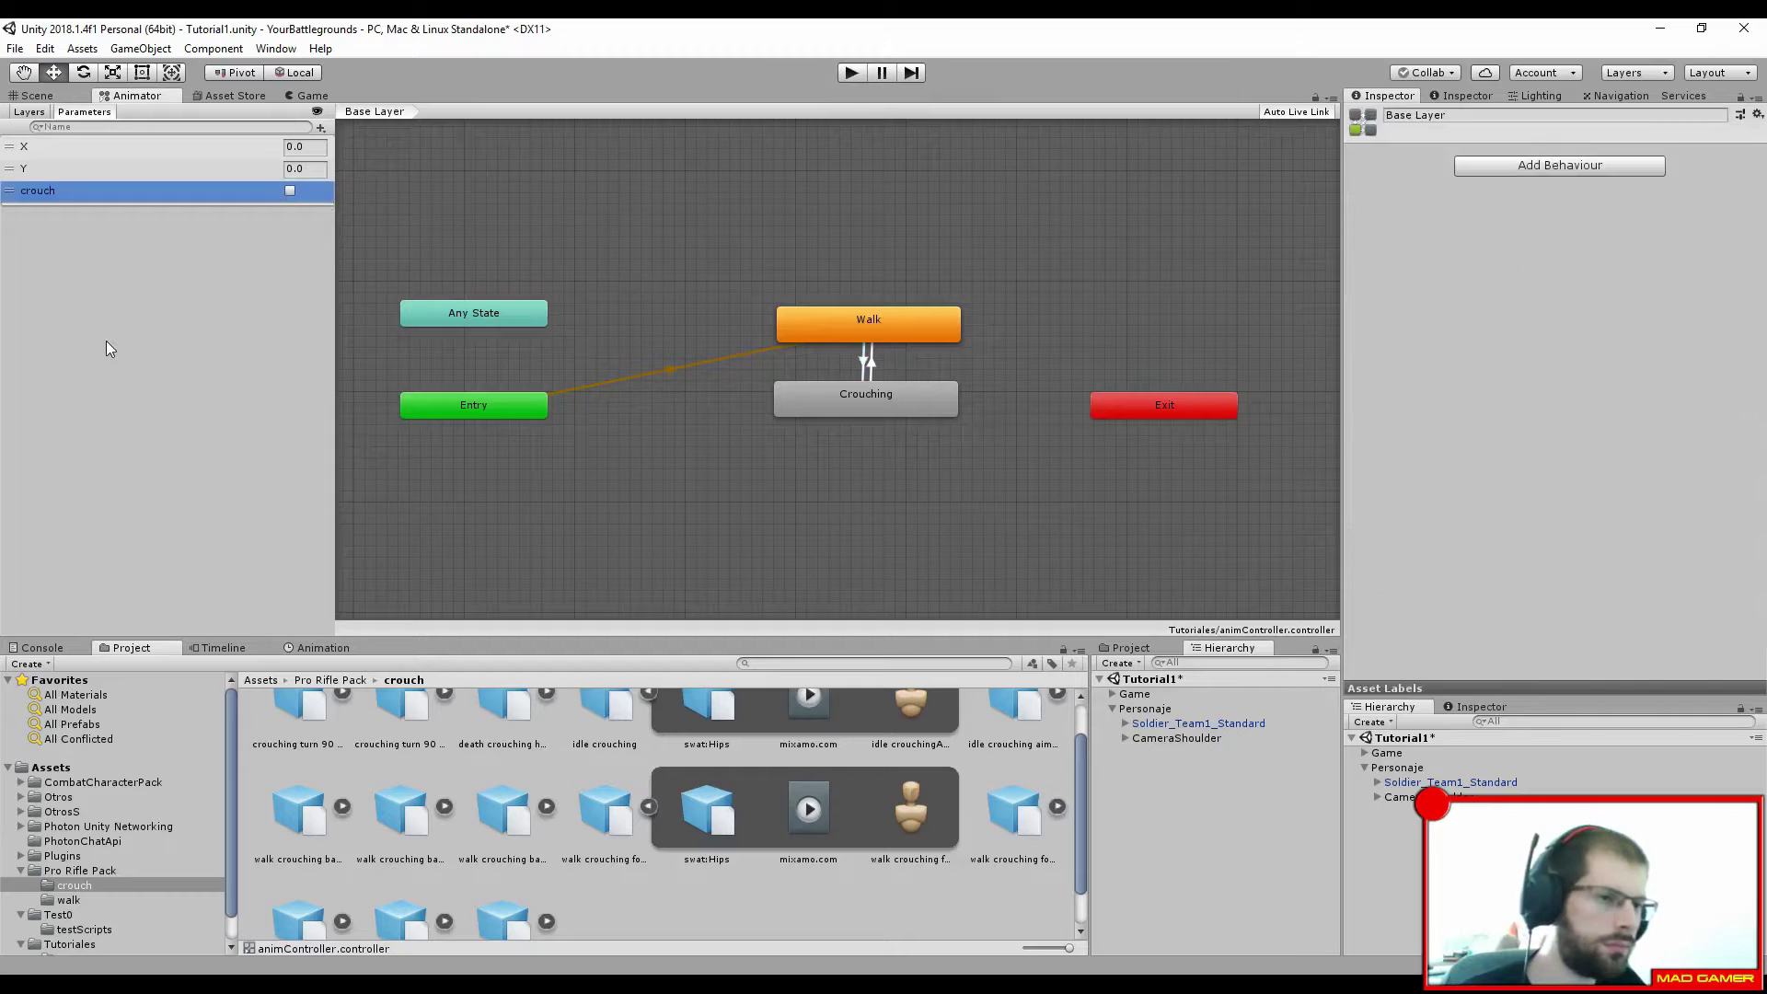
Step: Disable exit time on Walk to Crouching and add the condition crouch true
{"action": "left_click", "coordinate": [867, 365]}
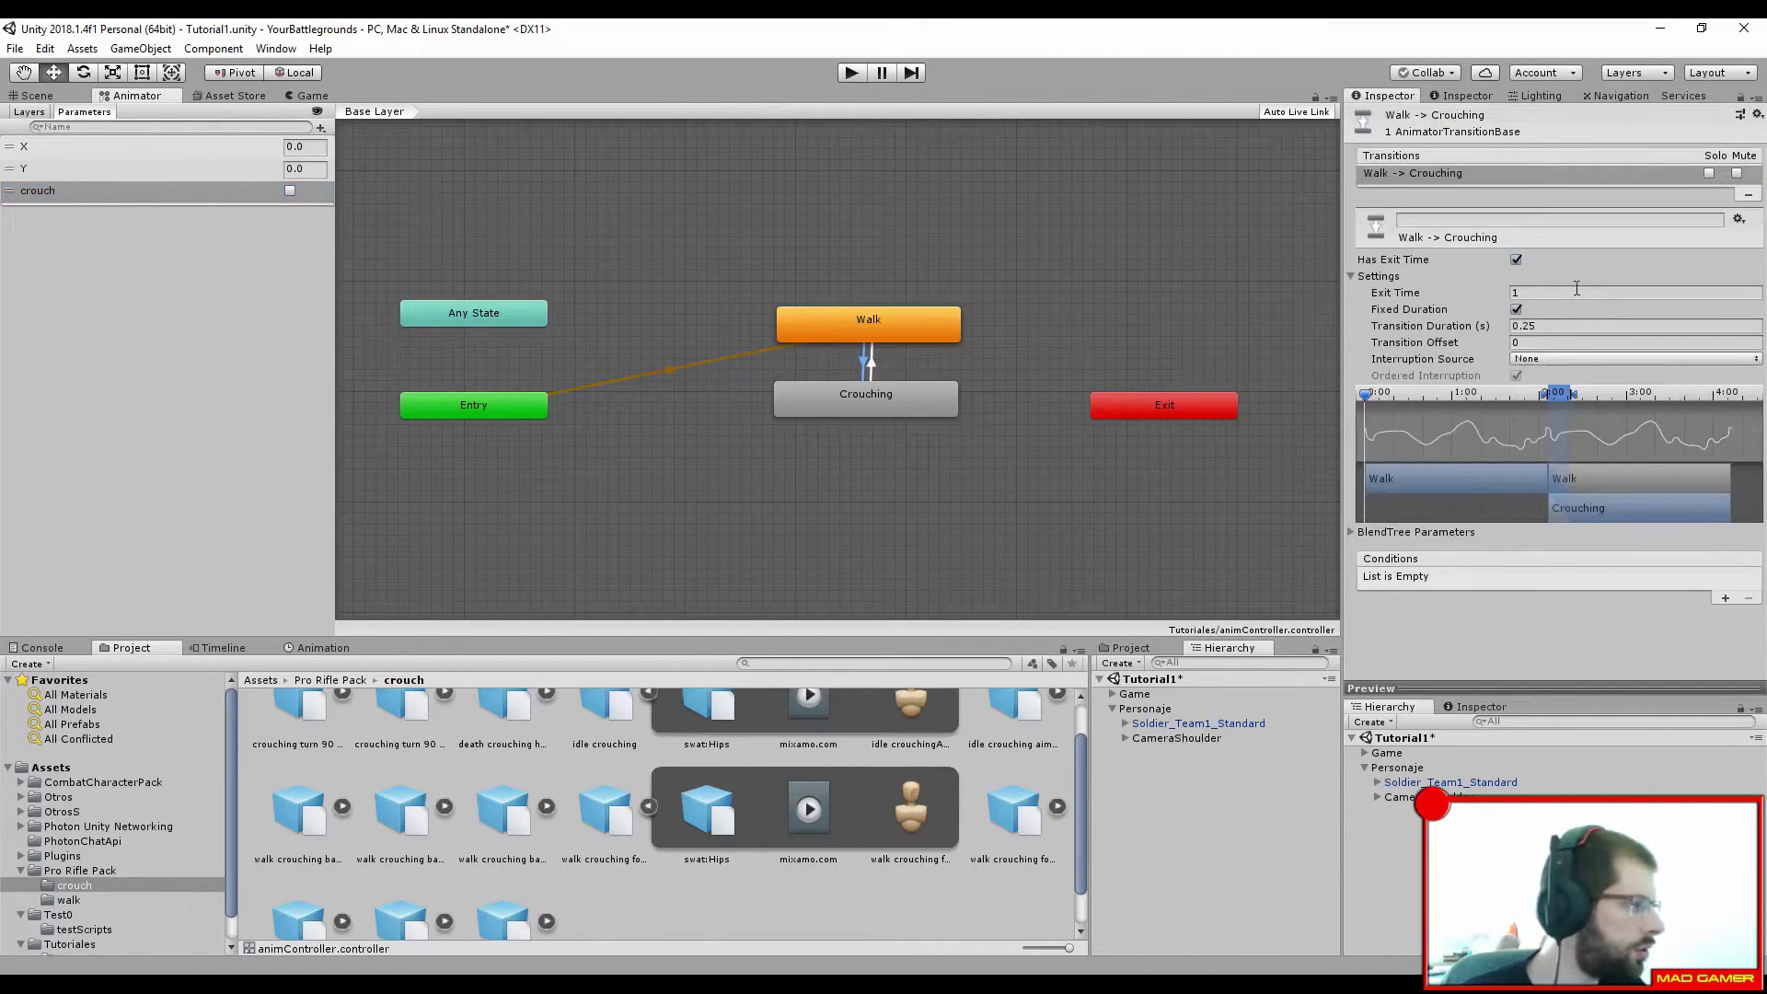
{"action": "left_click", "coordinate": [1516, 260]}
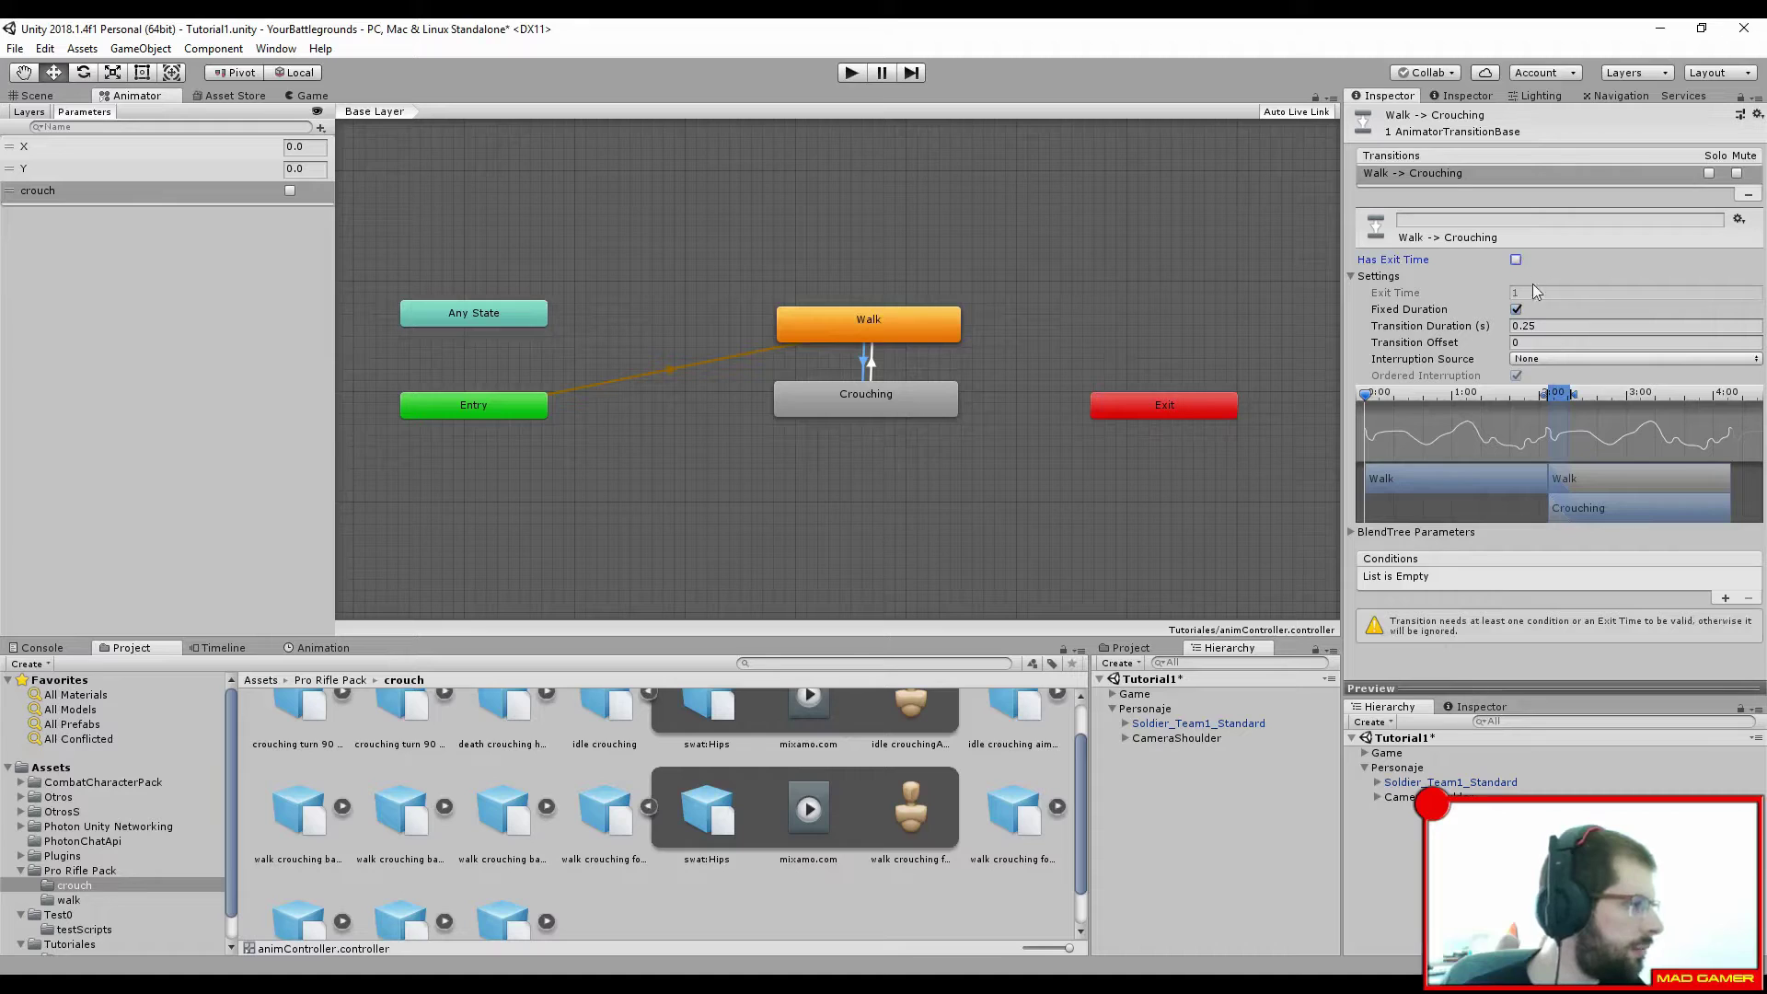
{"action": "left_click", "coordinate": [1726, 598]}
{"action": "left_click", "coordinate": [1561, 576]}
{"action": "left_click", "coordinate": [1600, 643]}
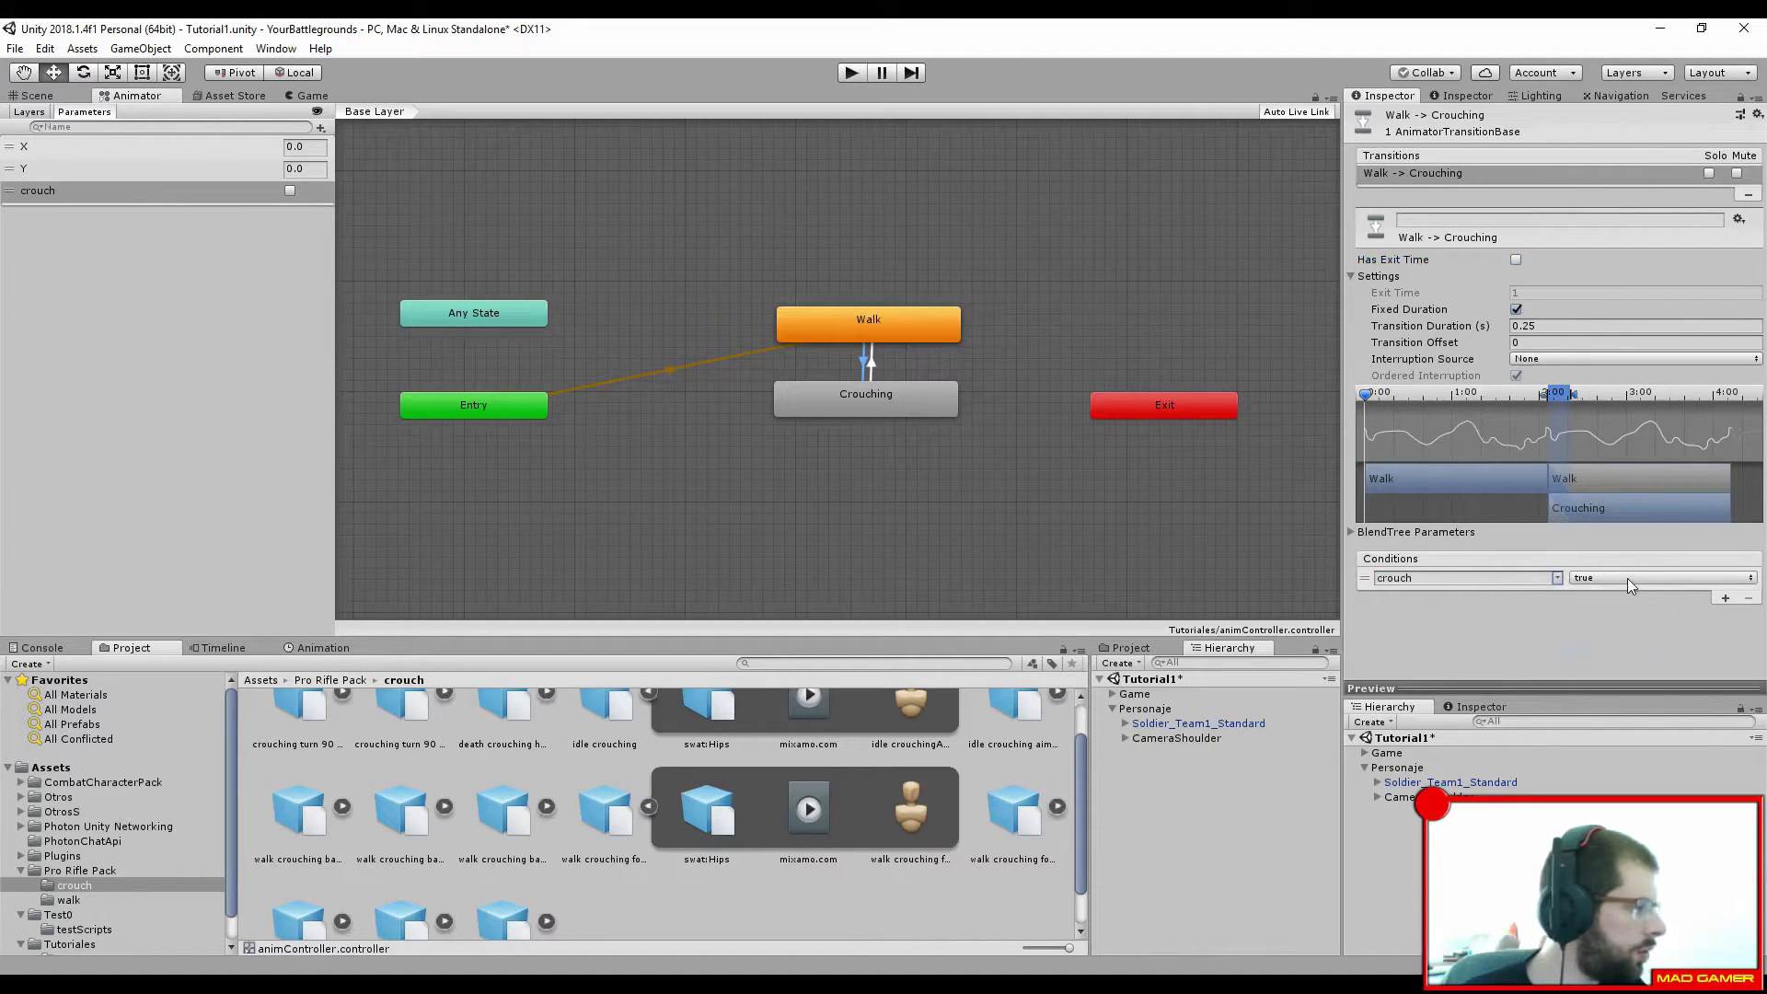
{"action": "left_click", "coordinate": [1627, 578]}
{"action": "left_click", "coordinate": [1542, 653]}
Step: Give the Crouching to Walk transition the condition crouch false
{"action": "left_click", "coordinate": [871, 367]}
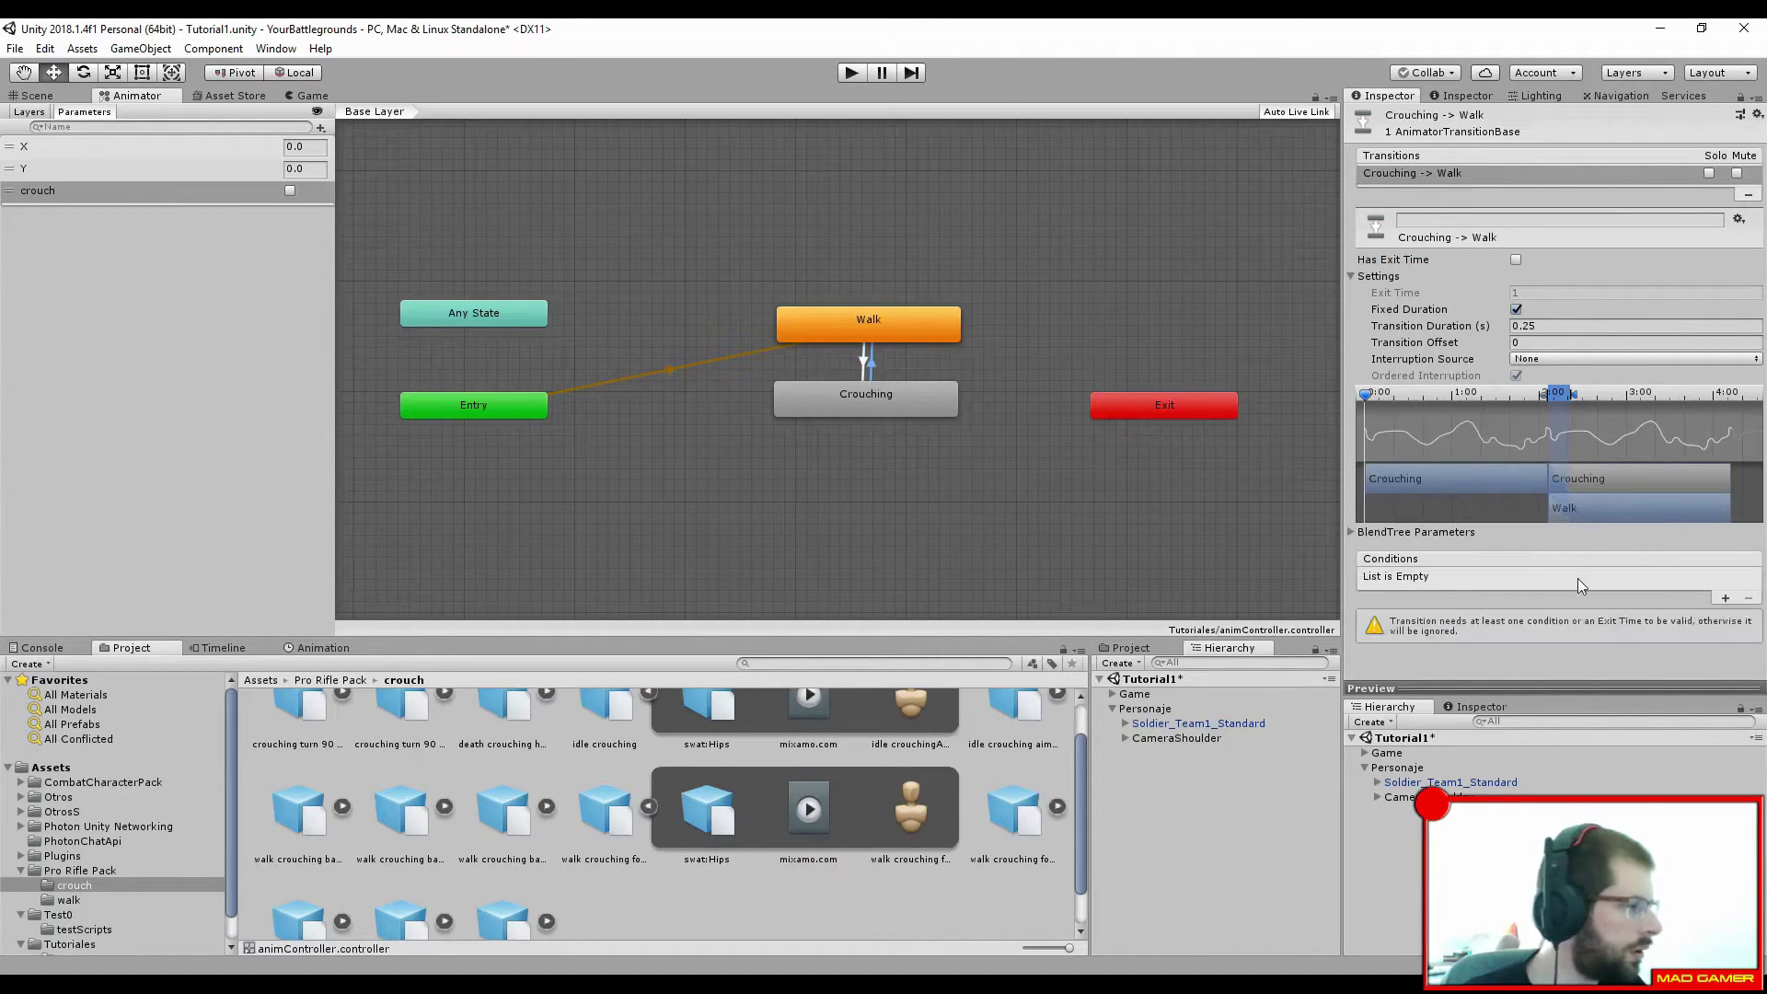
{"action": "left_click_drag", "start_coordinate": [872, 389], "coordinate": [873, 396]}
{"action": "left_click", "coordinate": [871, 362]}
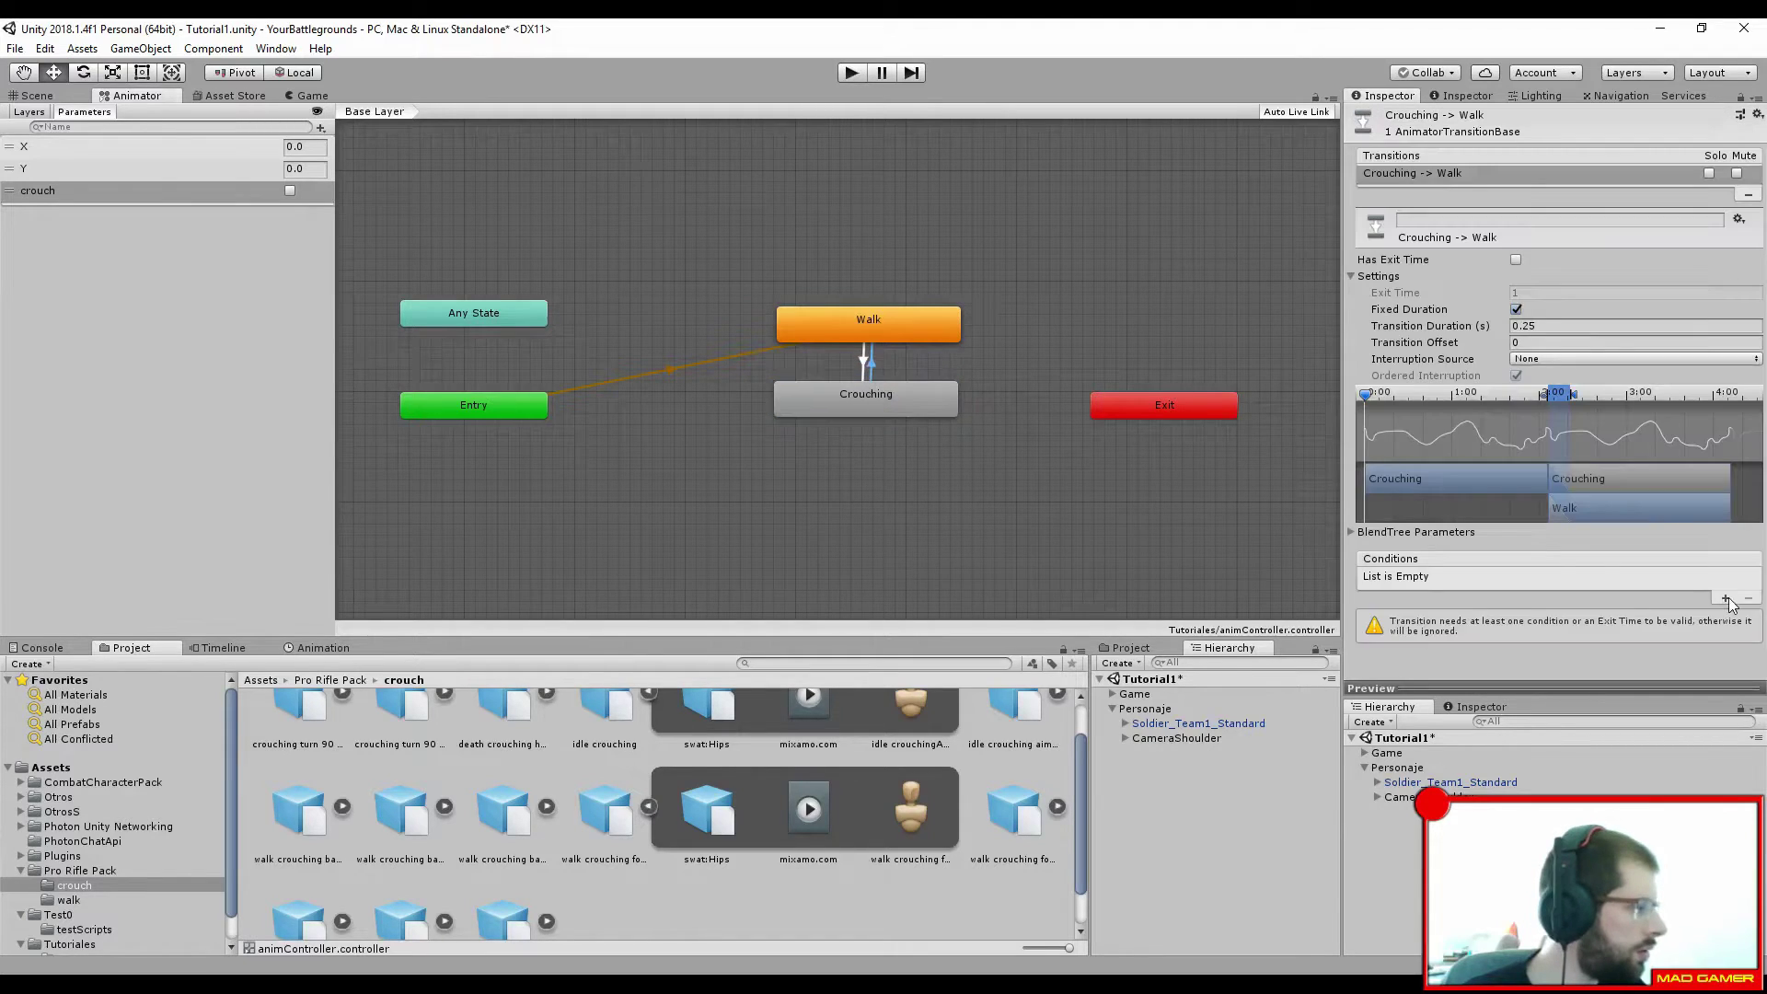
{"action": "left_click", "coordinate": [1726, 598]}
{"action": "left_click", "coordinate": [1560, 578]}
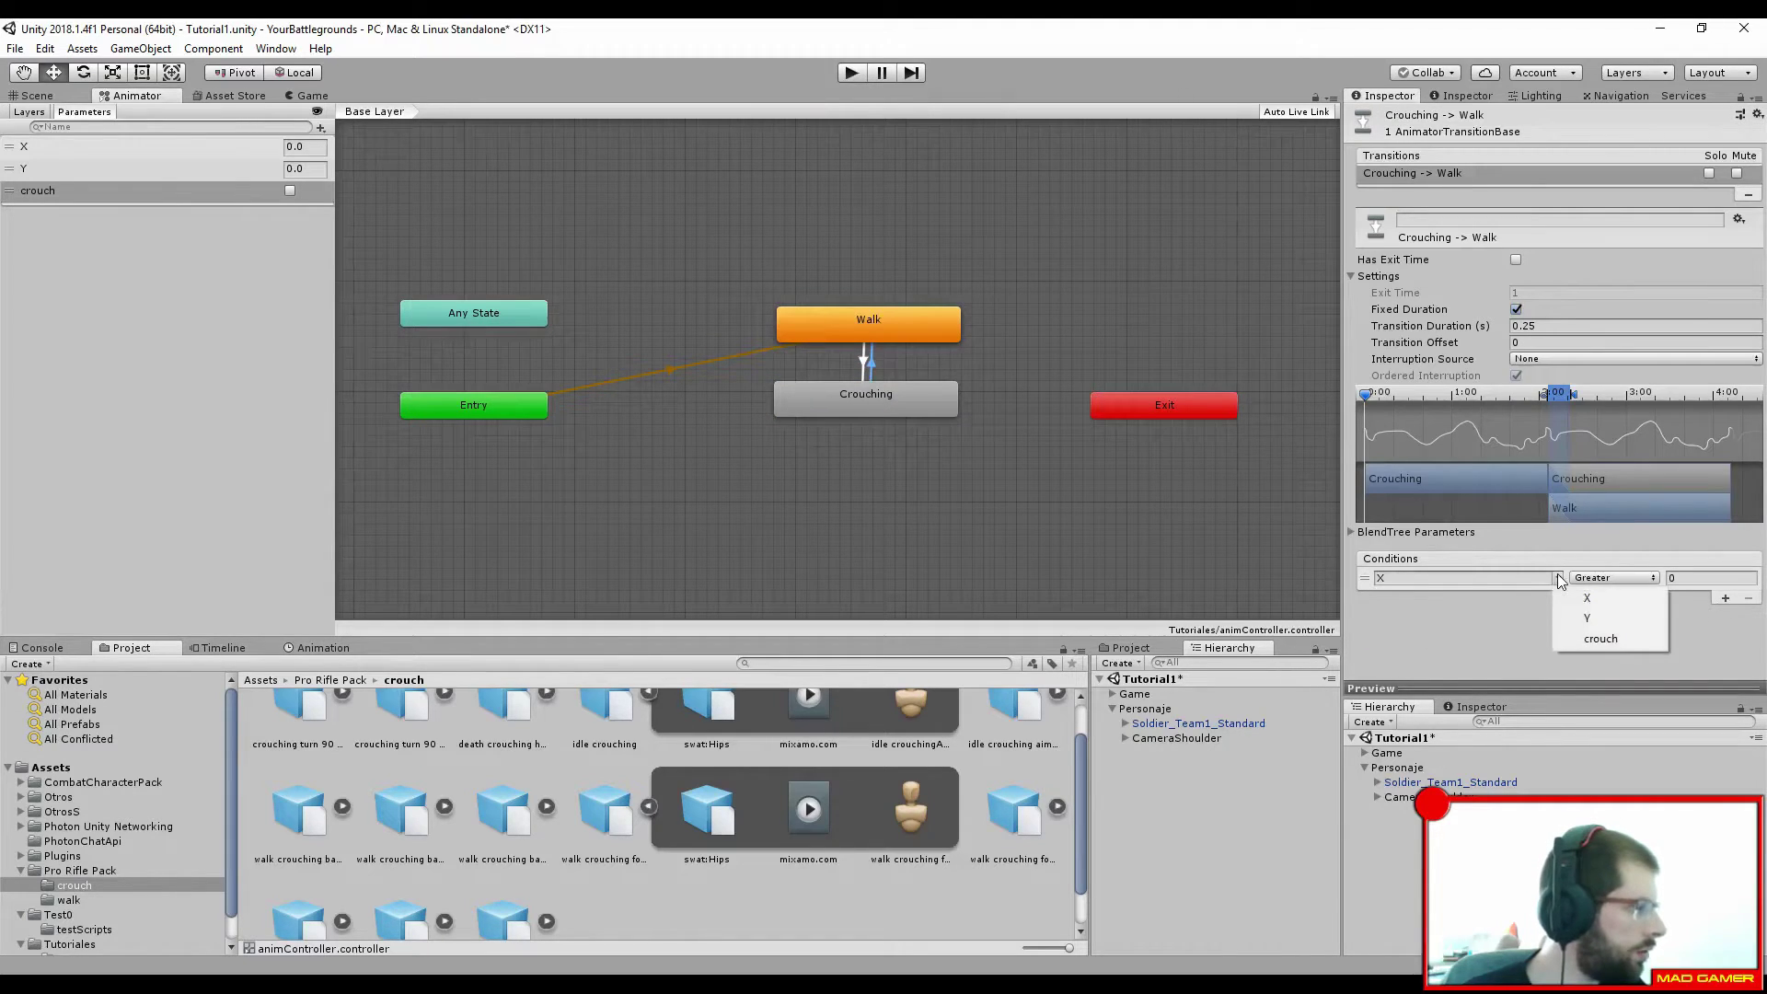
{"action": "left_click", "coordinate": [1588, 641]}
{"action": "left_click", "coordinate": [1635, 582]}
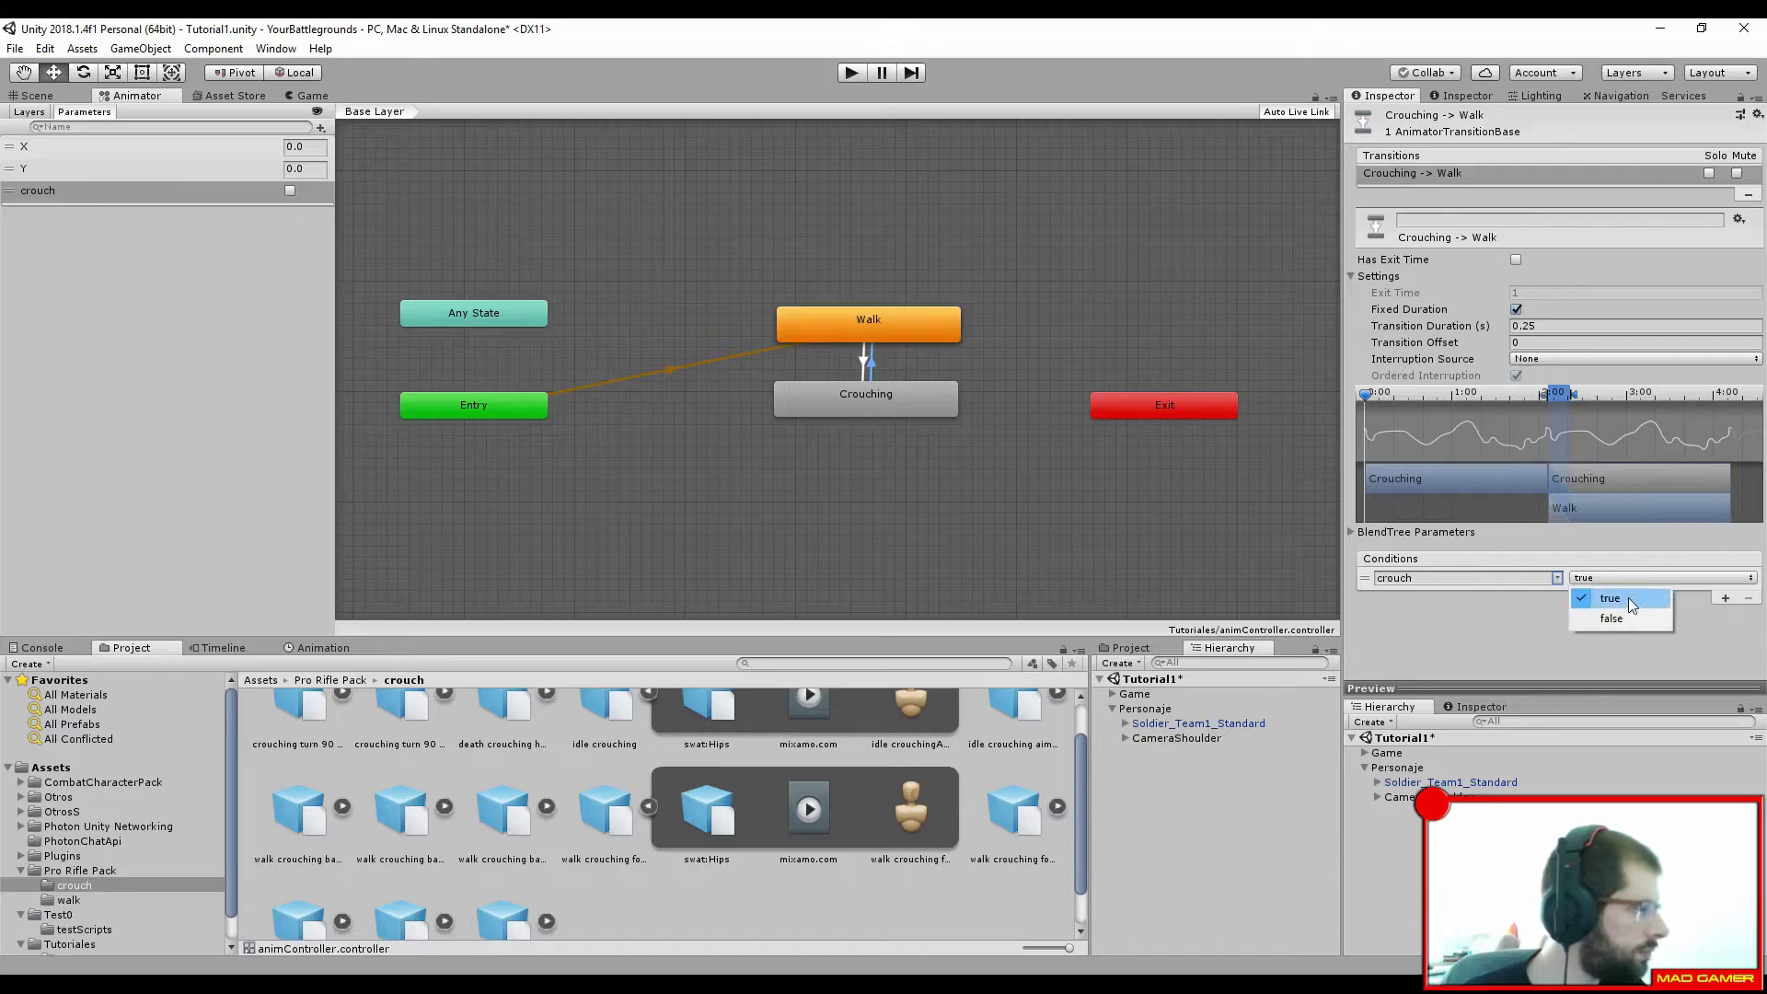
{"action": "left_click", "coordinate": [1620, 618]}
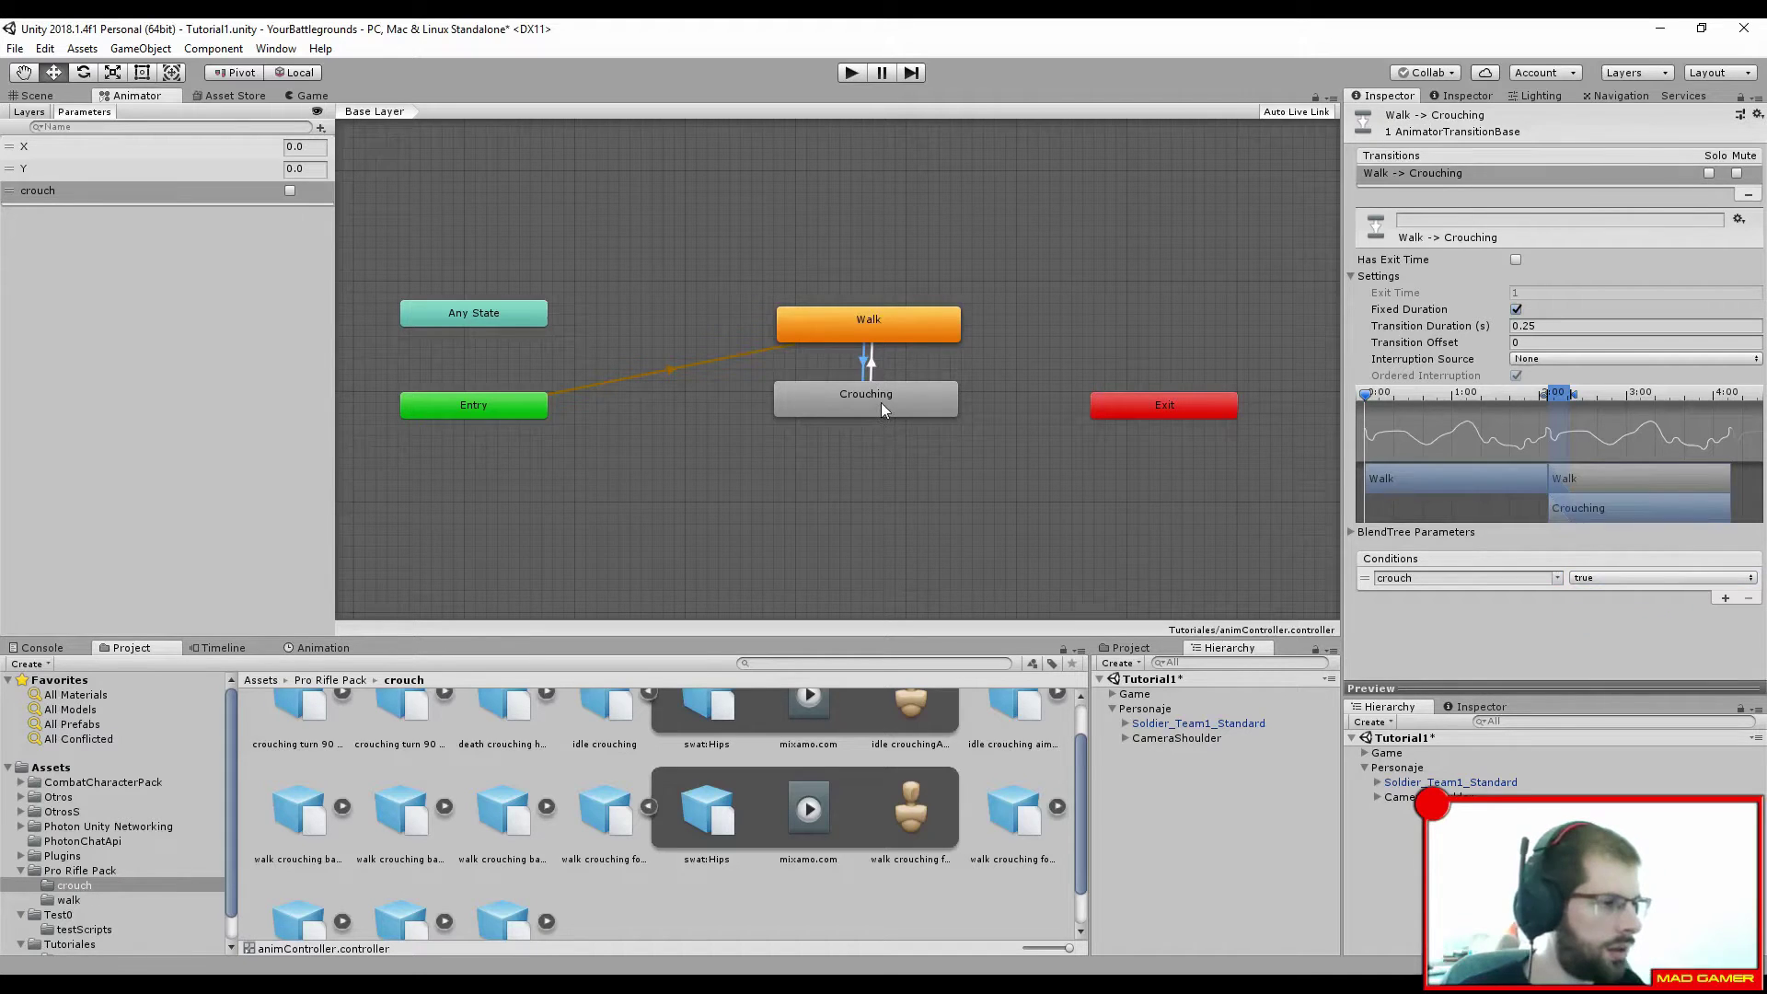
{"action": "double_click", "coordinate": [881, 401]}
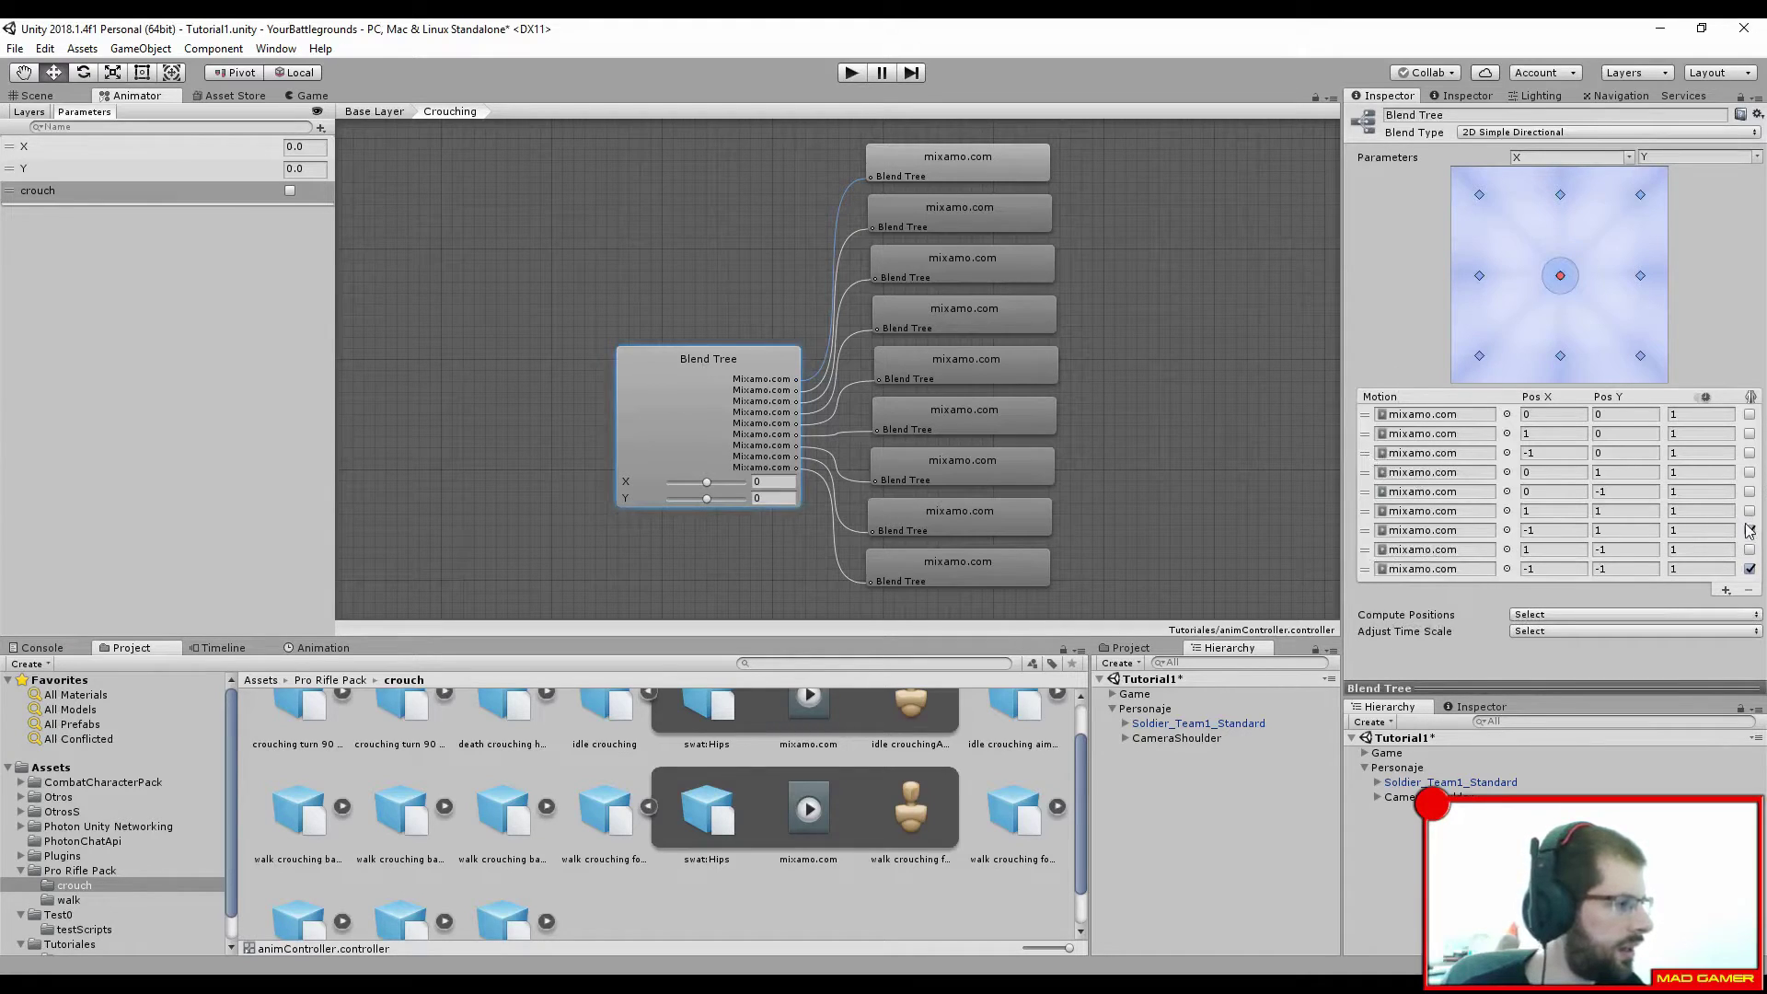
Step: Turn off mirroring on the last motion and assign walk crouching right and left clips
{"action": "left_click", "coordinate": [1750, 569]}
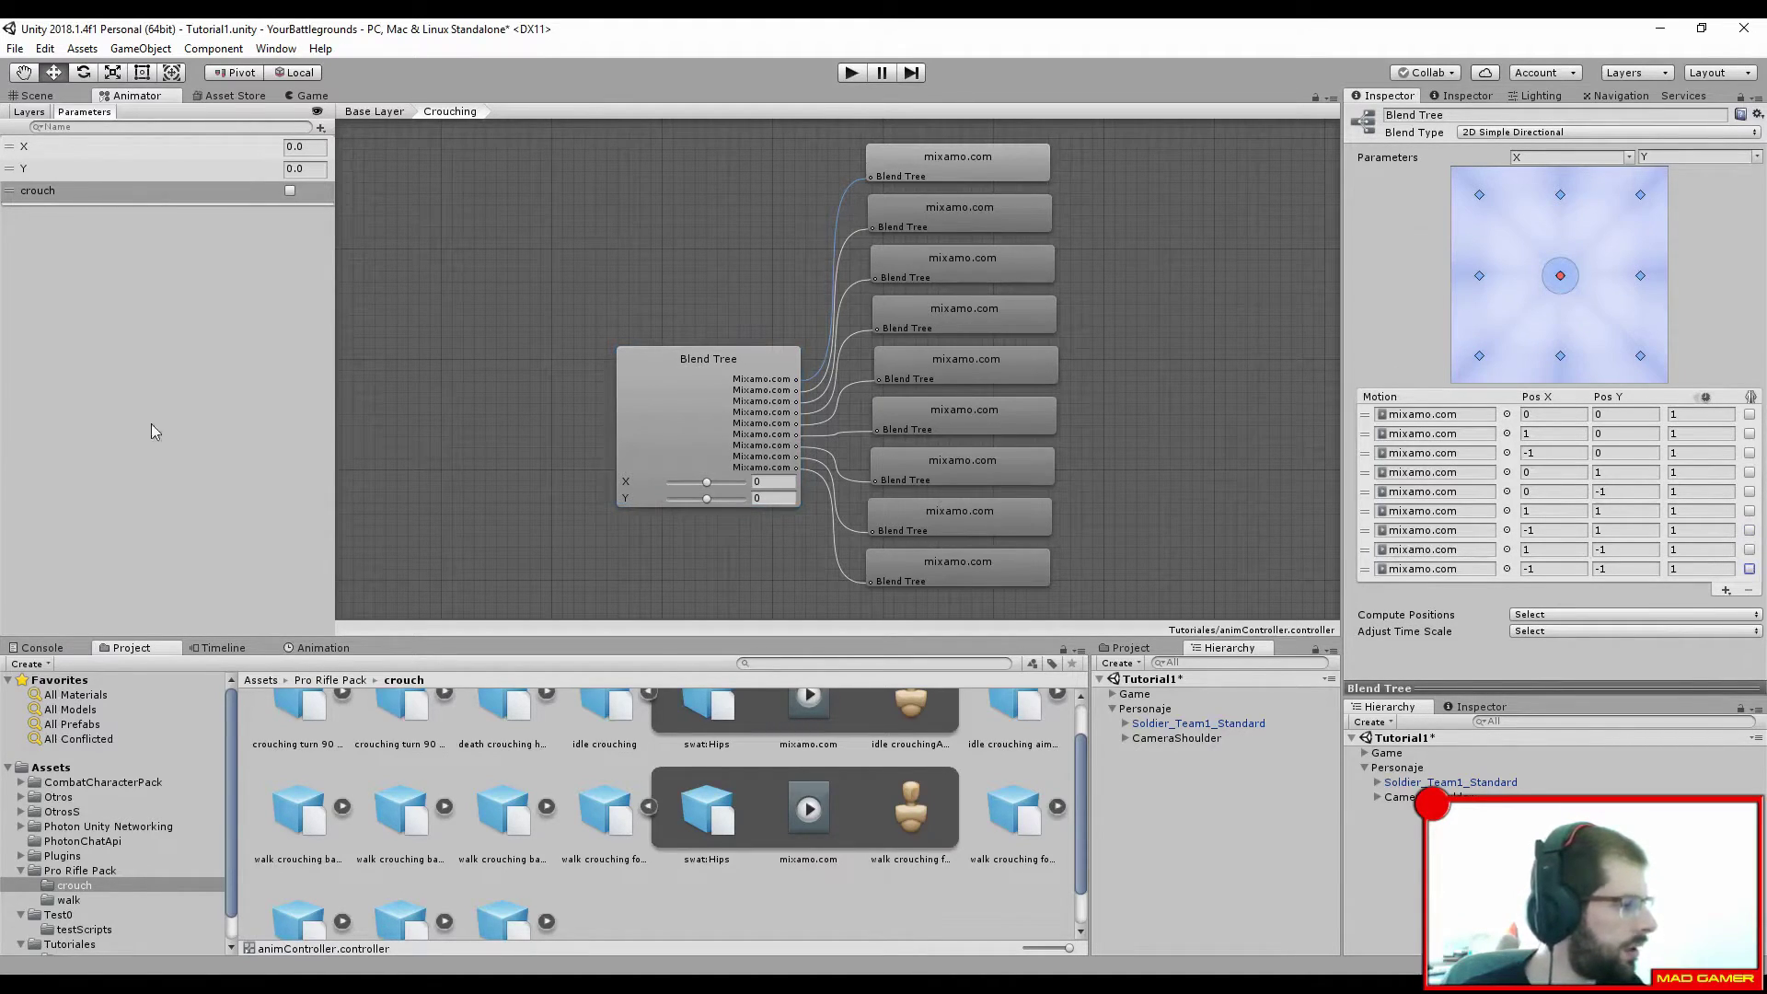
{"action": "scroll", "coordinate": [719, 764], "scroll_direction": "up", "scroll_amount": 1}
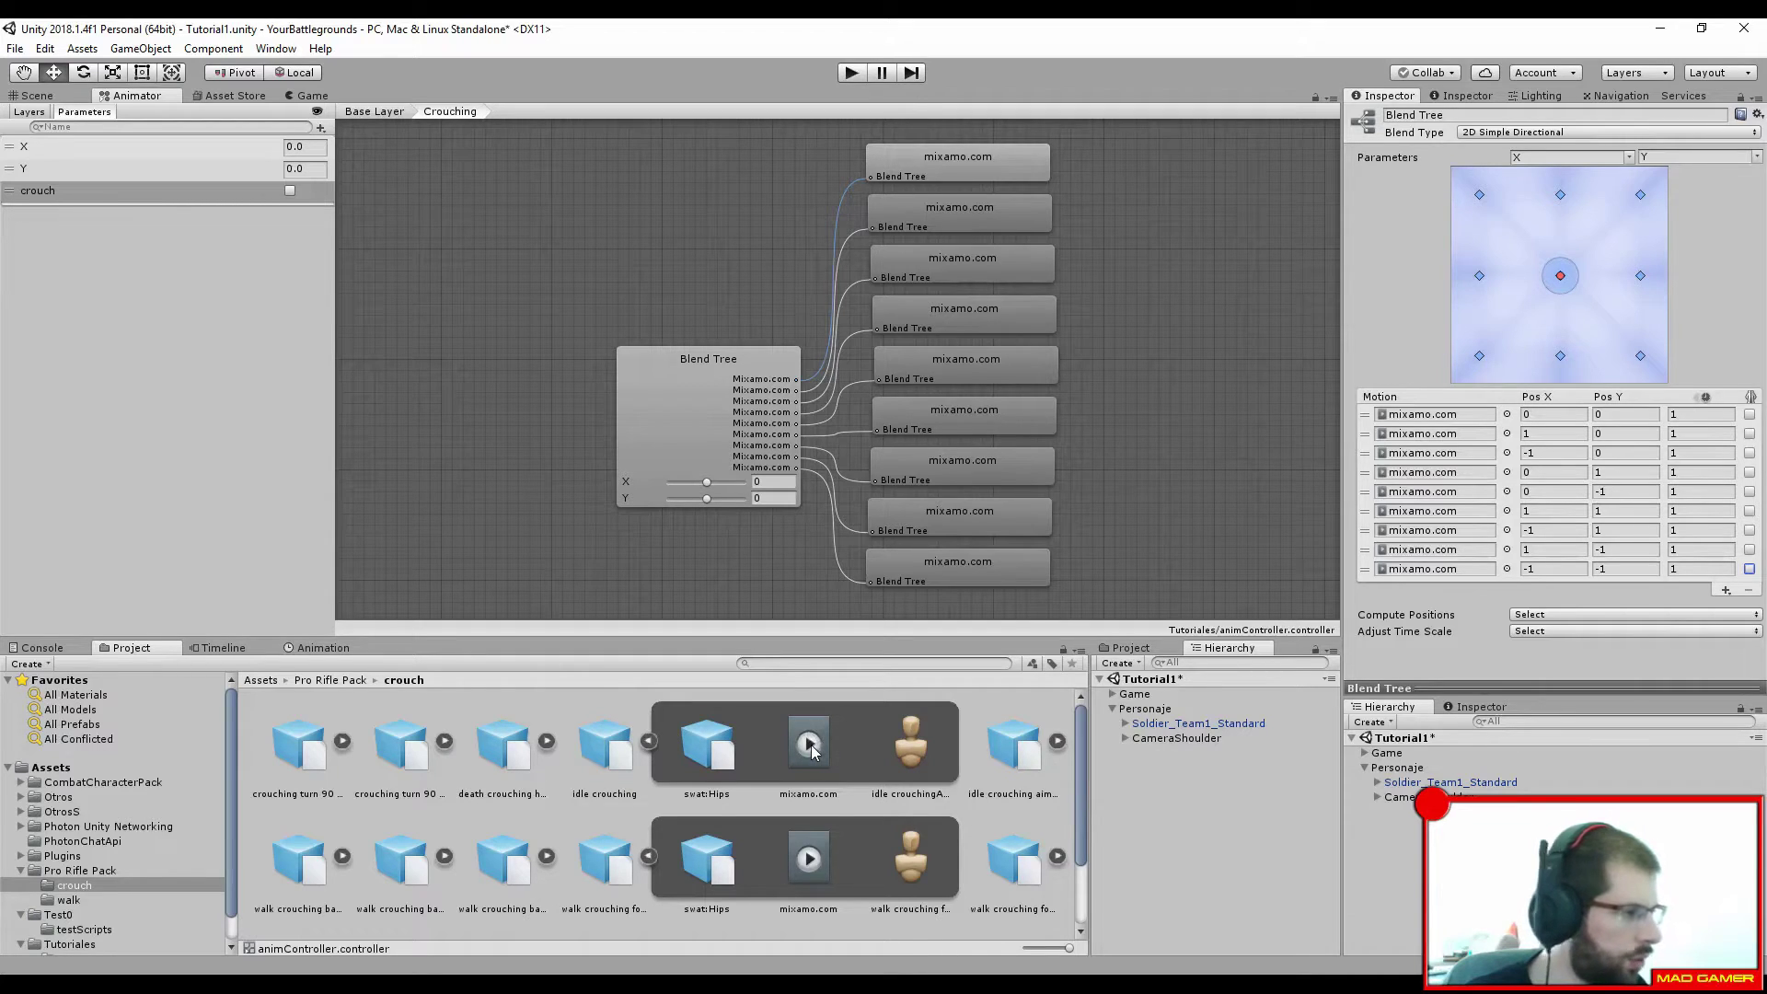
{"action": "left_click_drag", "start_coordinate": [809, 743], "coordinate": [1389, 454]}
{"action": "left_click", "coordinate": [1436, 434]}
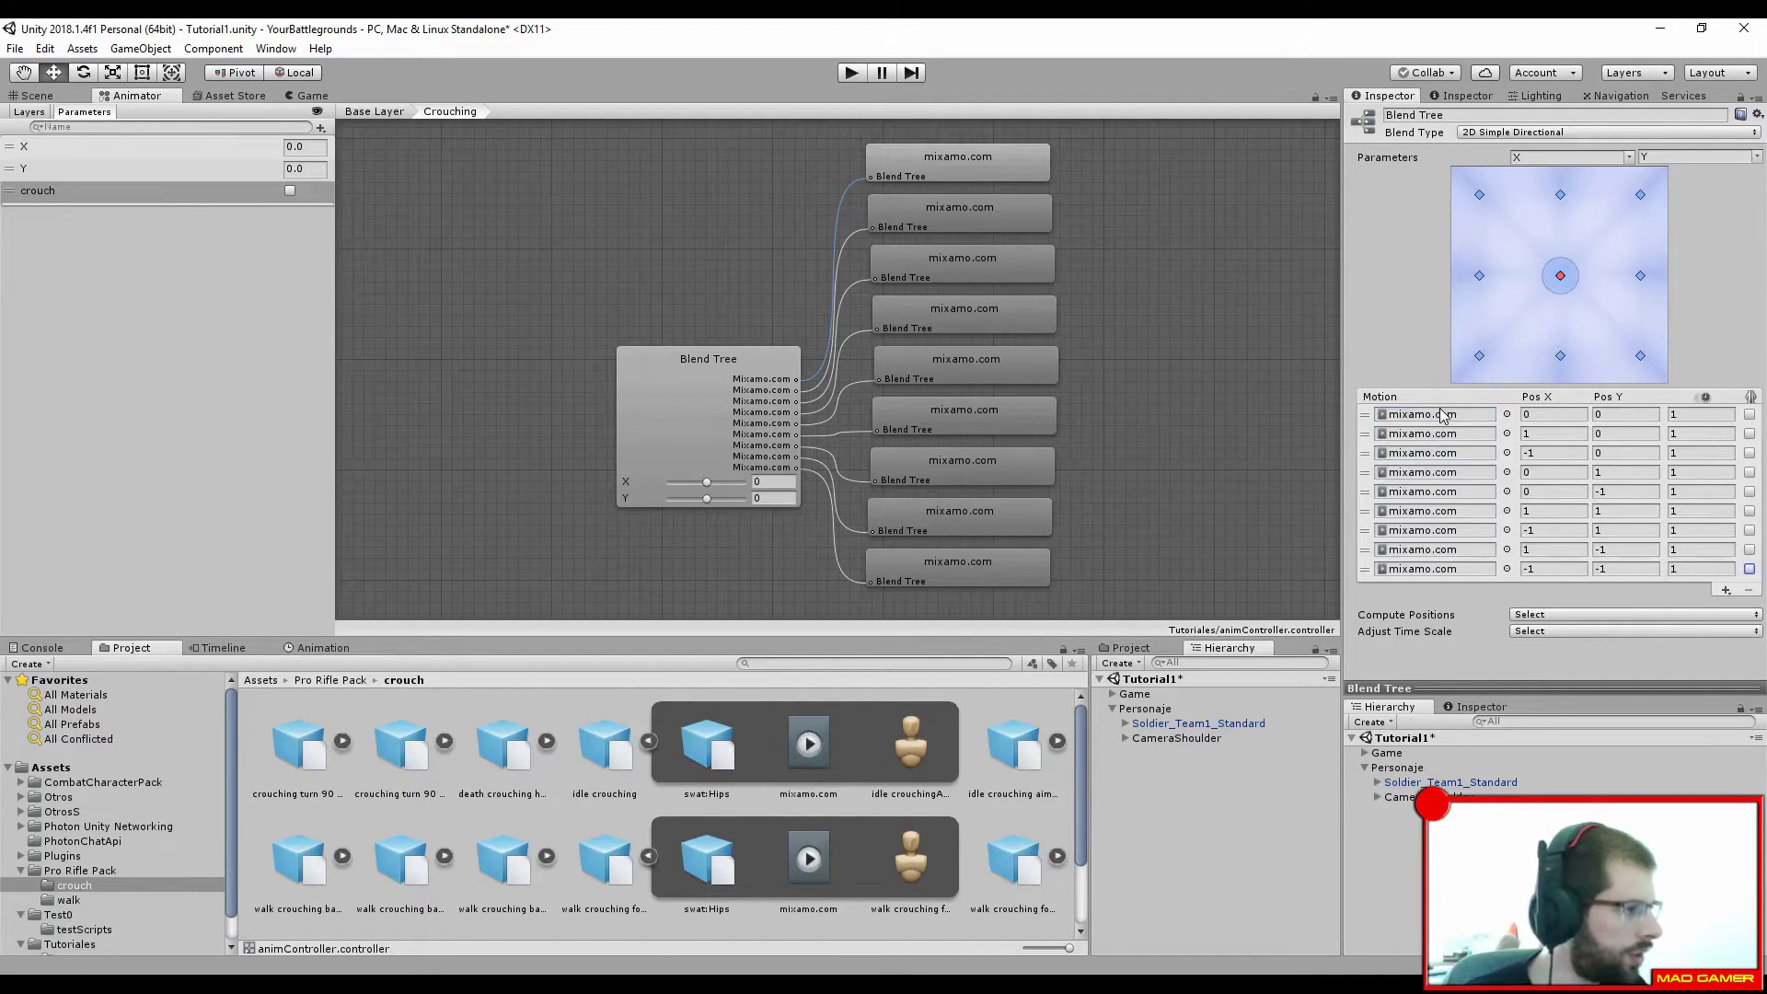
{"action": "left_click", "coordinate": [1640, 275]}
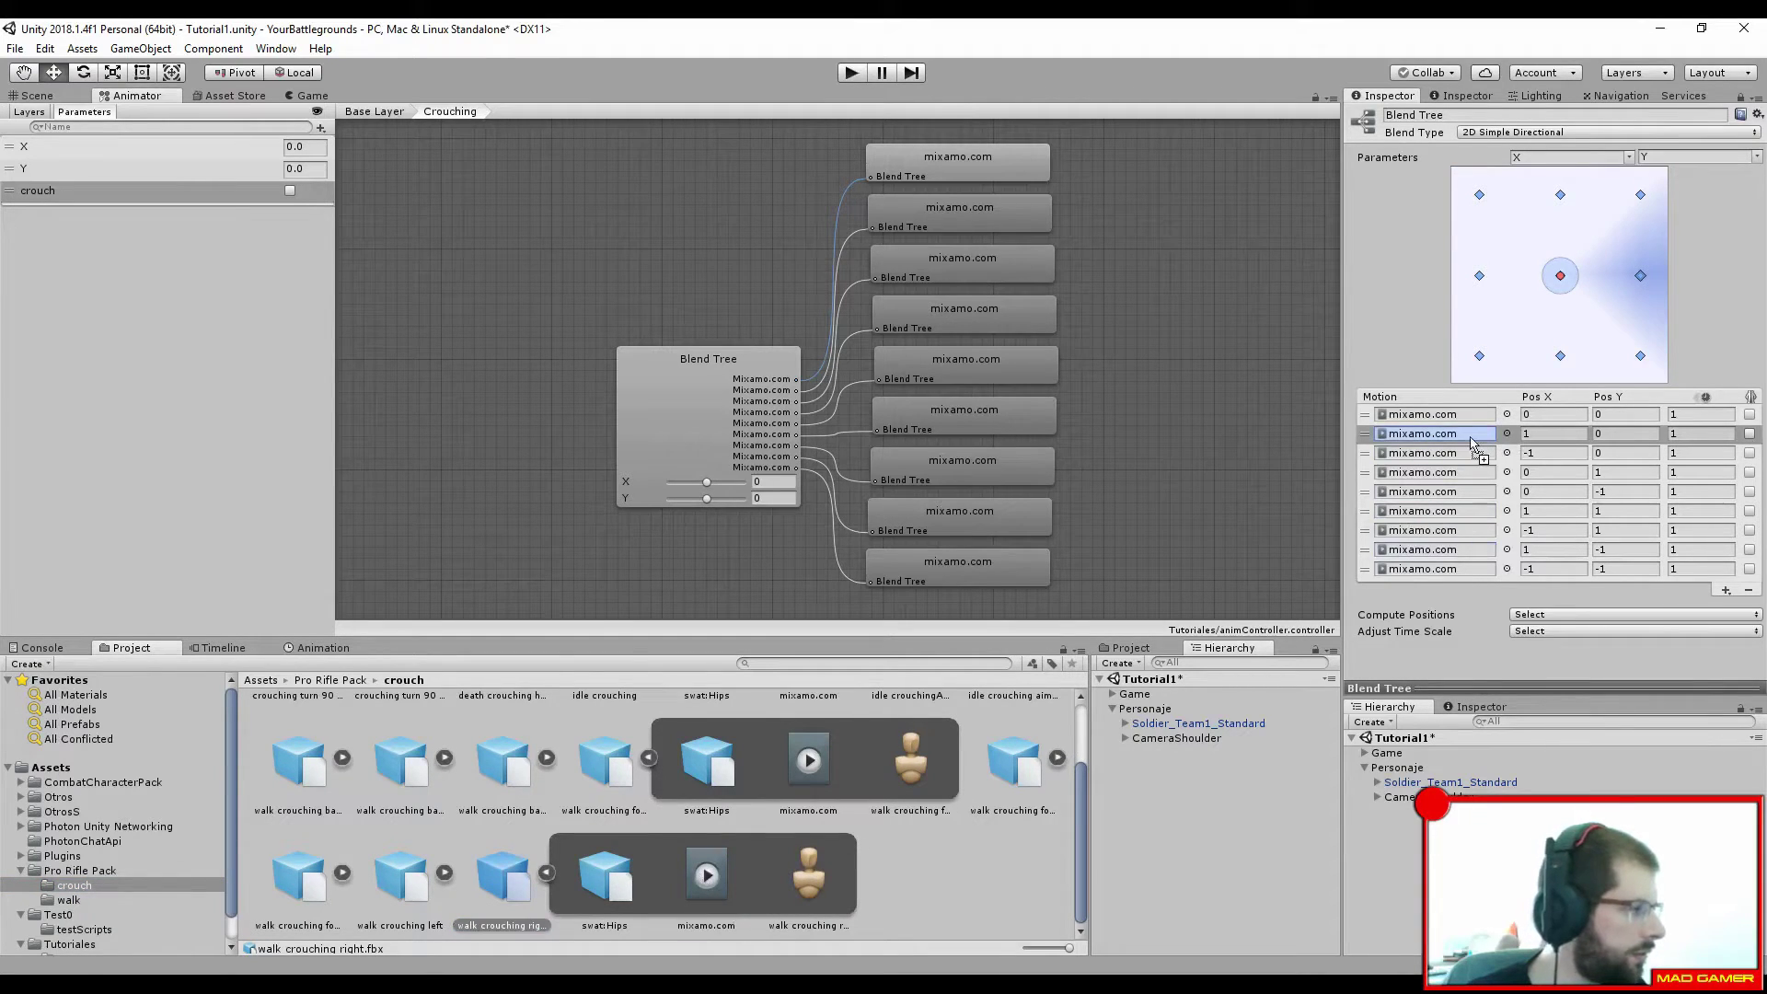
{"action": "left_click_drag", "start_coordinate": [705, 883], "coordinate": [1471, 438]}
{"action": "left_click", "coordinate": [445, 872]}
{"action": "left_click_drag", "start_coordinate": [602, 887], "coordinate": [1423, 457]}
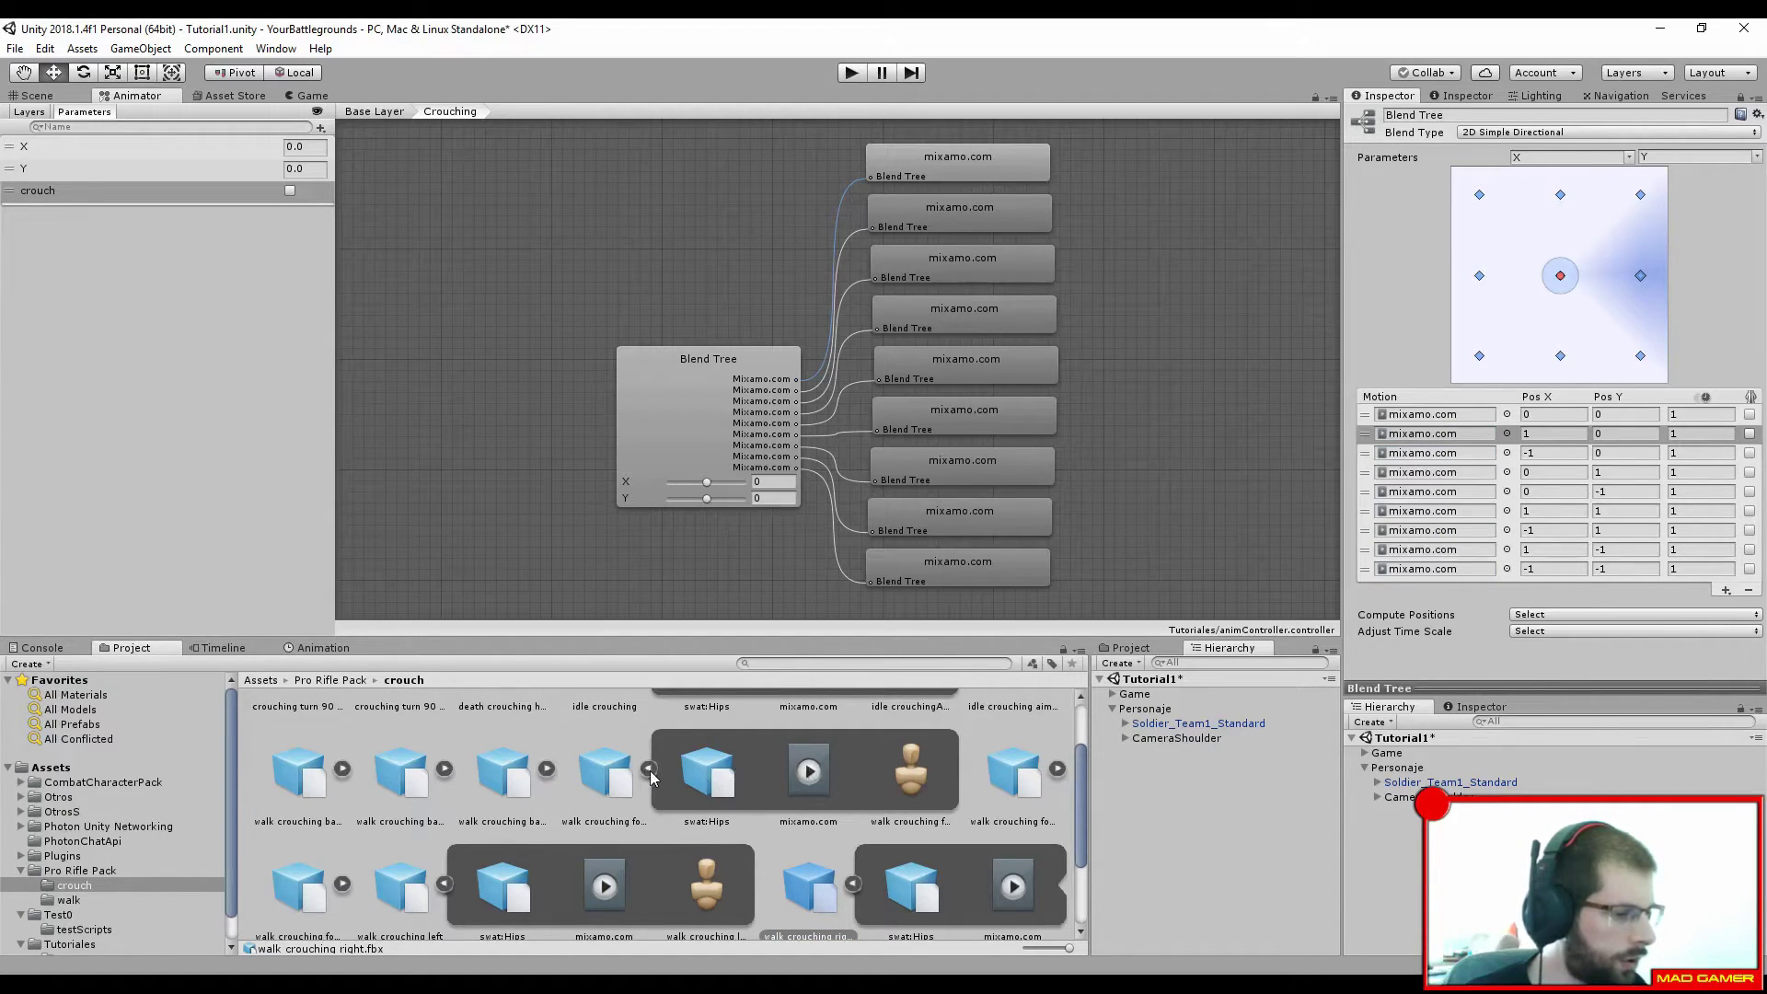
Step: Assign walk crouching forward and backward to slots four and five, and a forward clip at -1, 1
{"action": "left_click_drag", "start_coordinate": [607, 774], "coordinate": [1470, 478]}
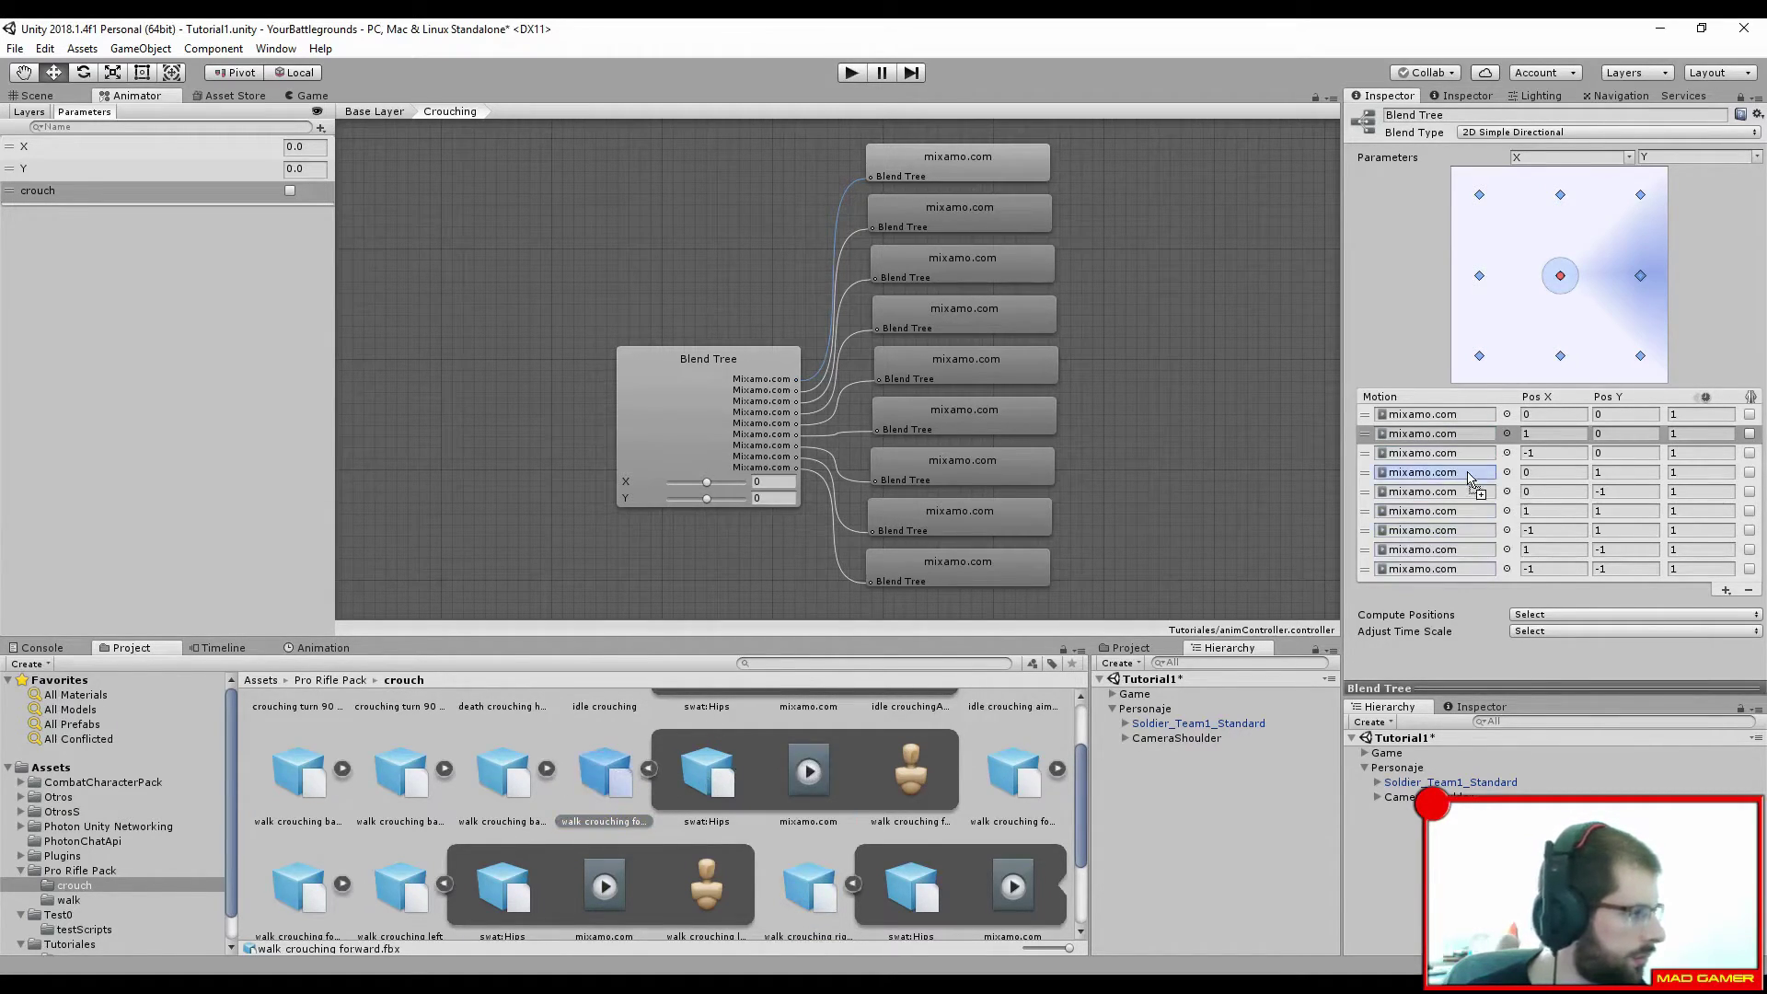
{"action": "left_click", "coordinate": [548, 770]}
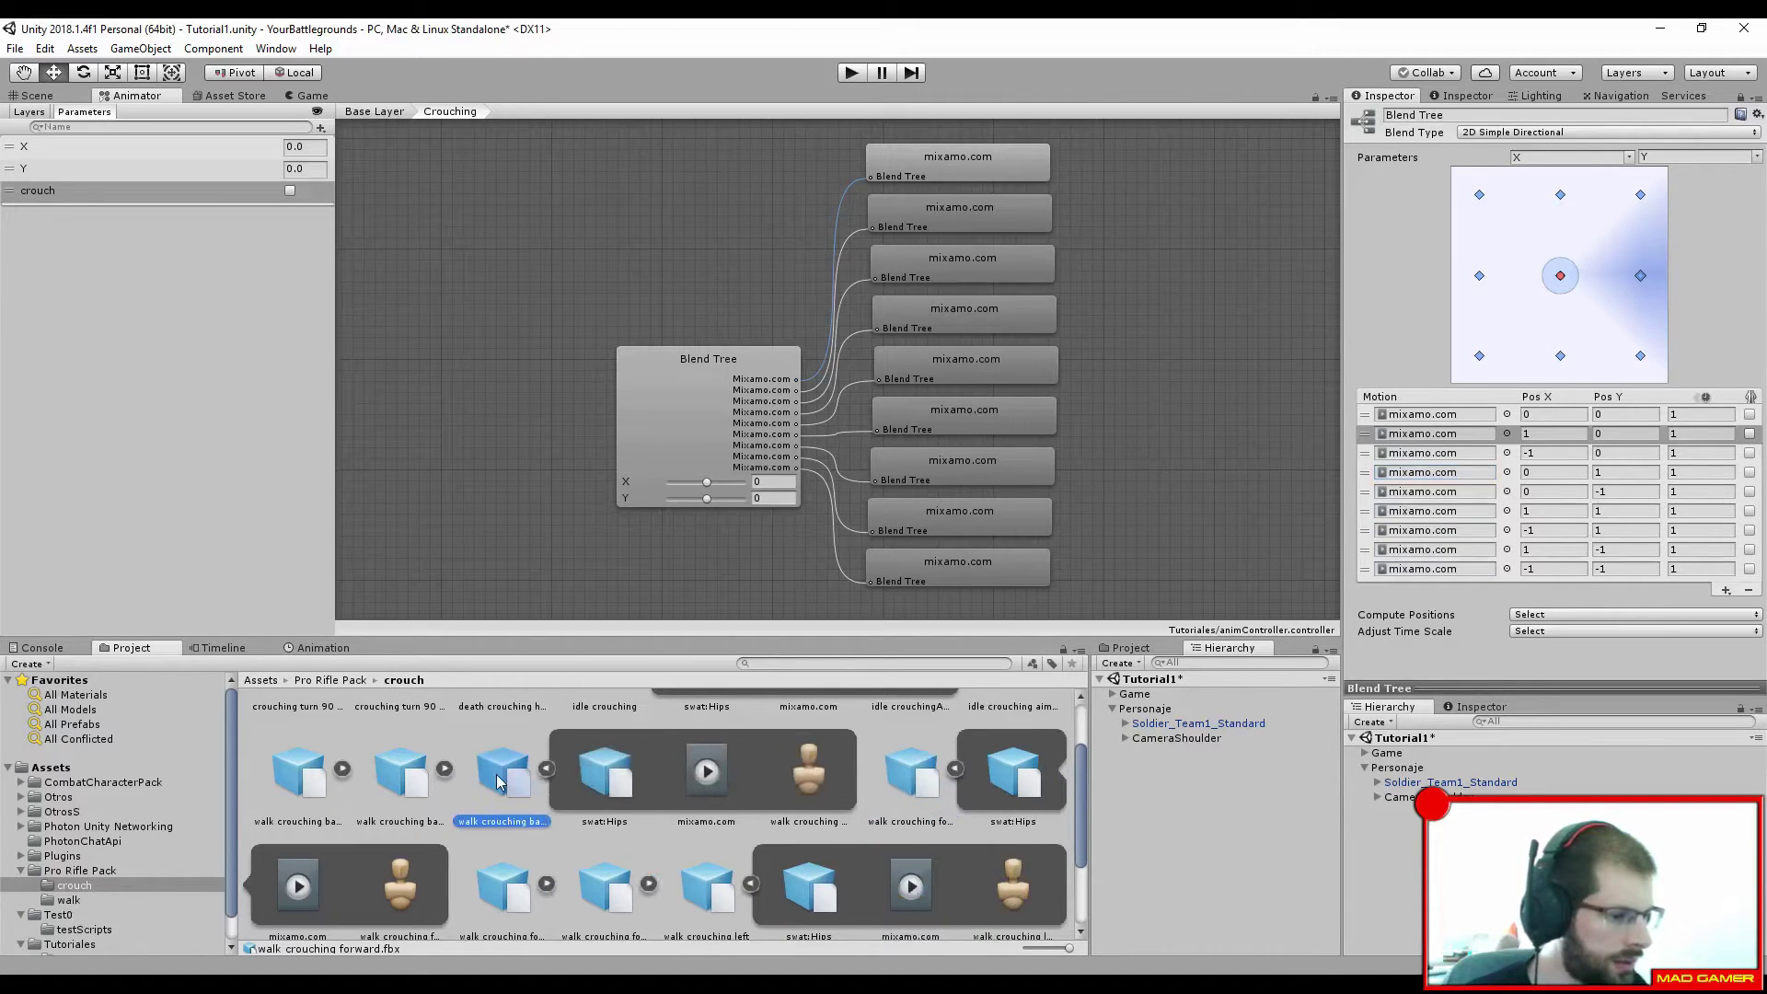
{"action": "left_click", "coordinate": [521, 793]}
{"action": "left_click", "coordinate": [342, 769]}
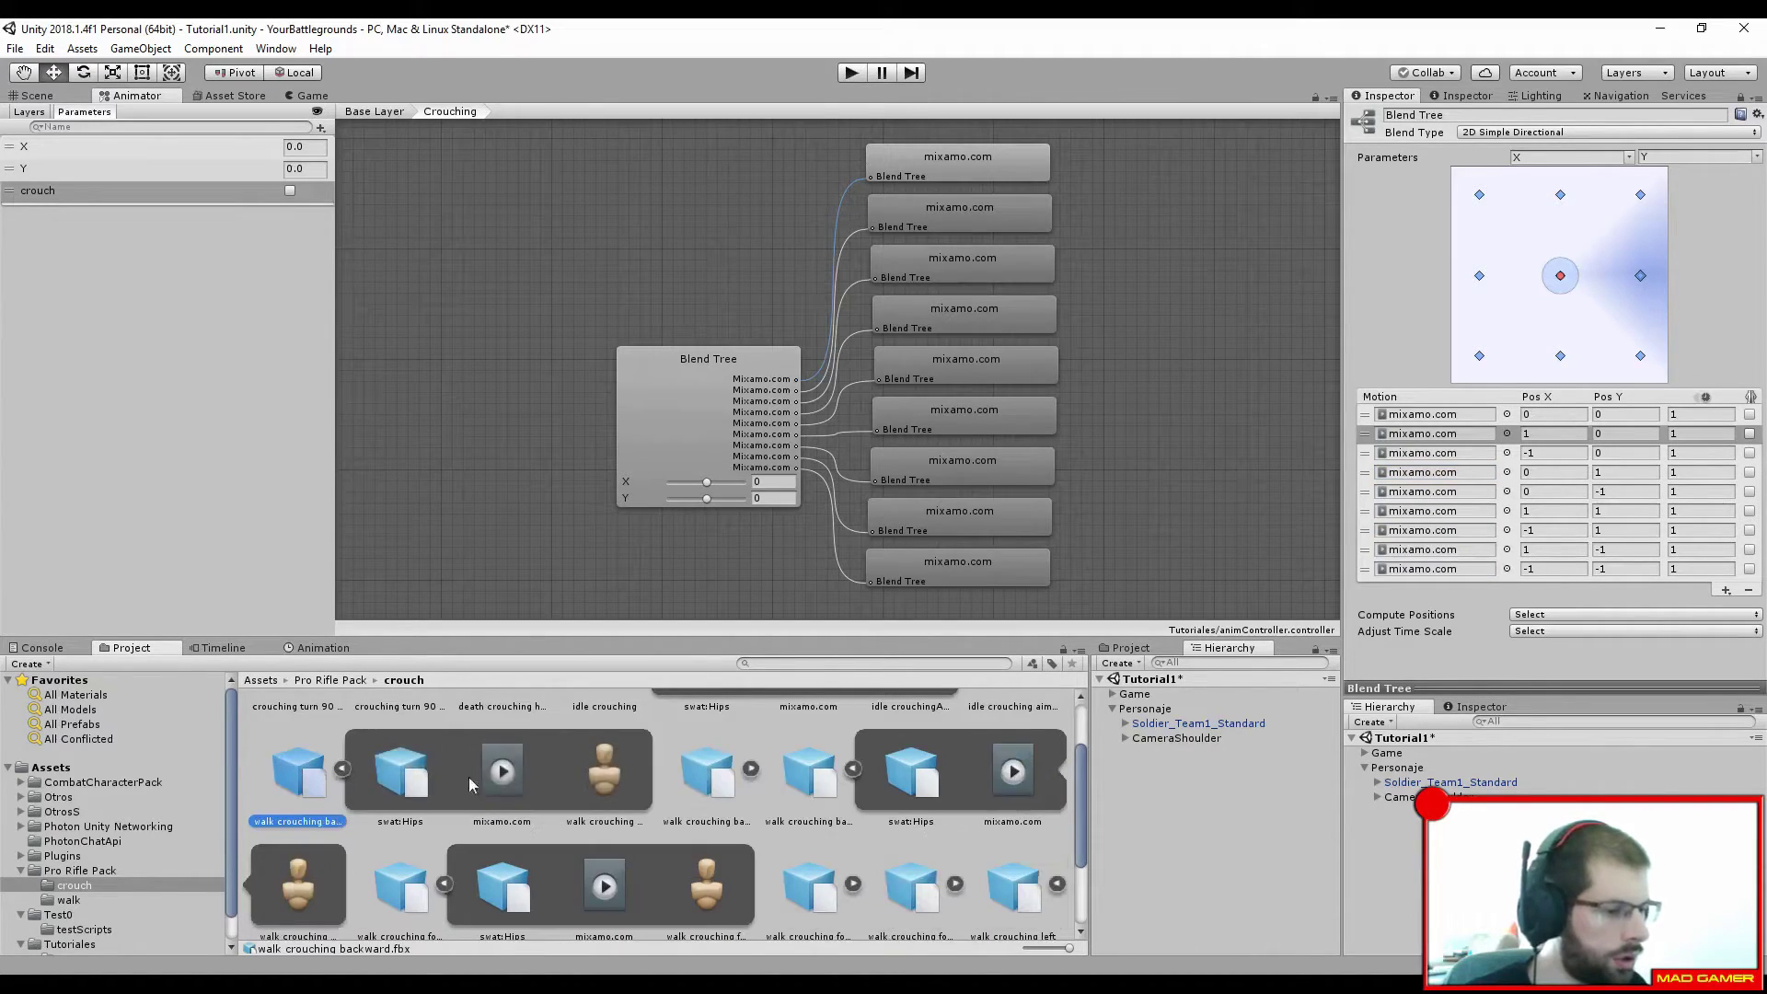
{"action": "left_click", "coordinate": [506, 781]}
{"action": "left_click_drag", "start_coordinate": [507, 781], "coordinate": [1470, 491]}
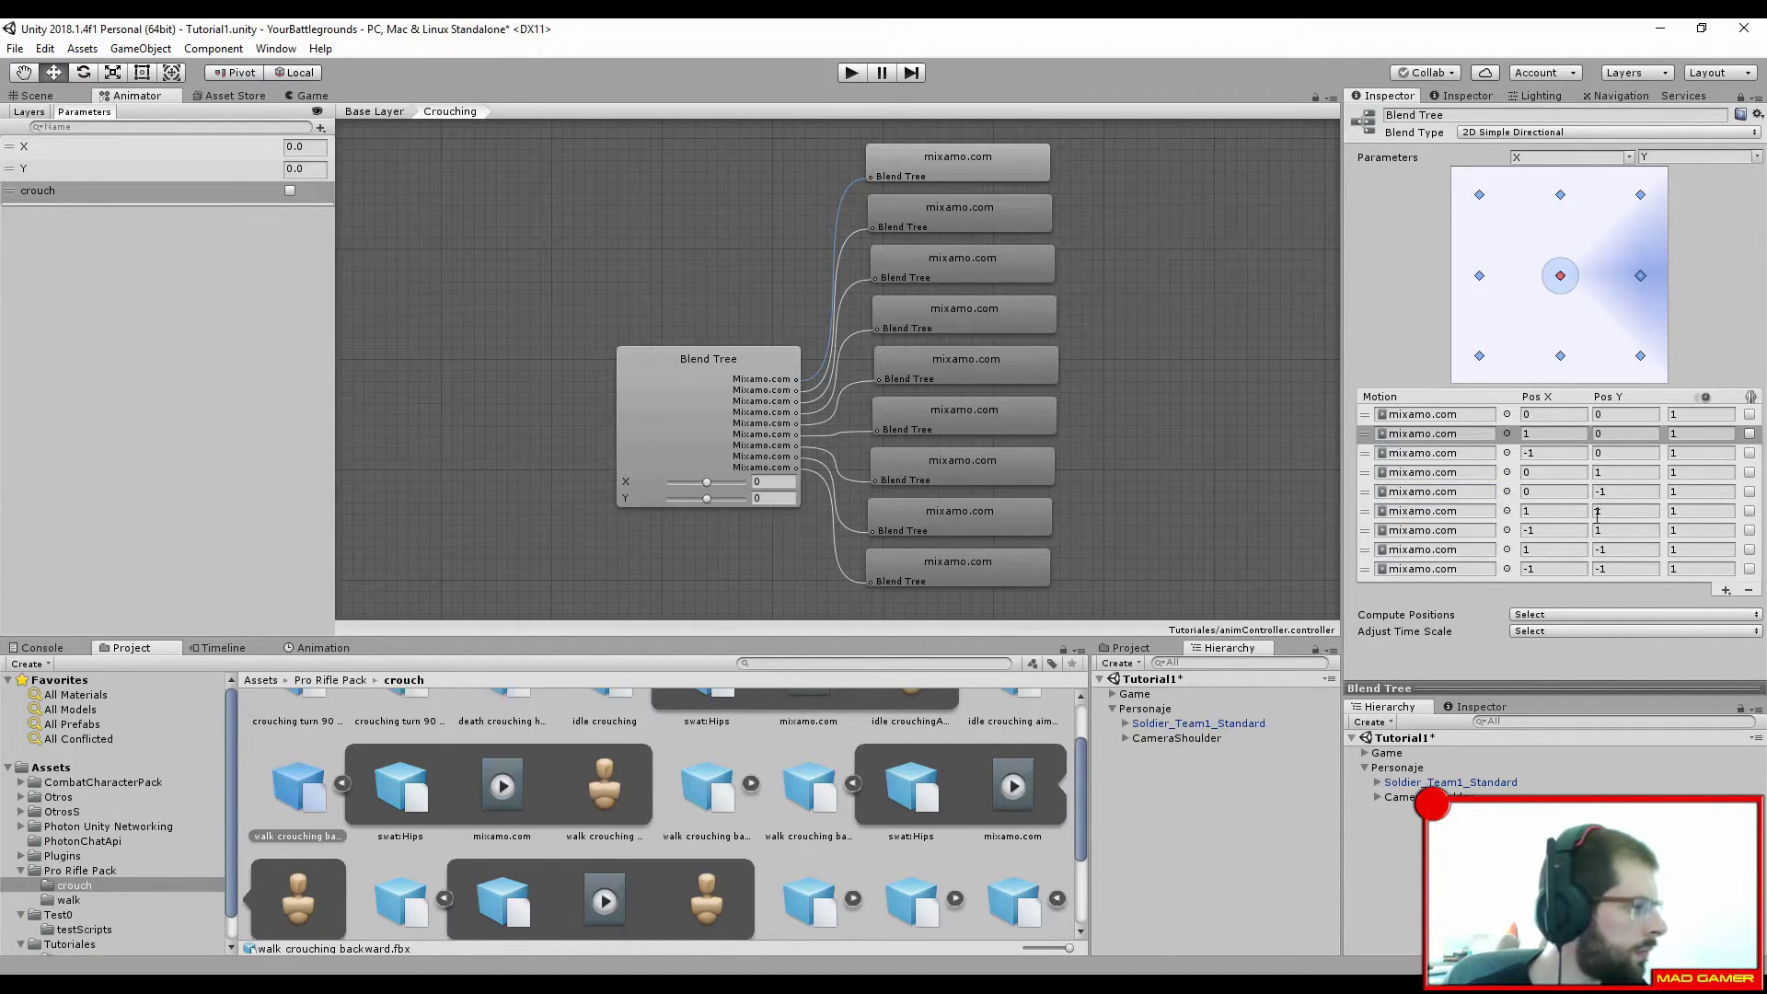
{"action": "left_click", "coordinate": [1426, 512]}
{"action": "left_click", "coordinate": [1371, 512]}
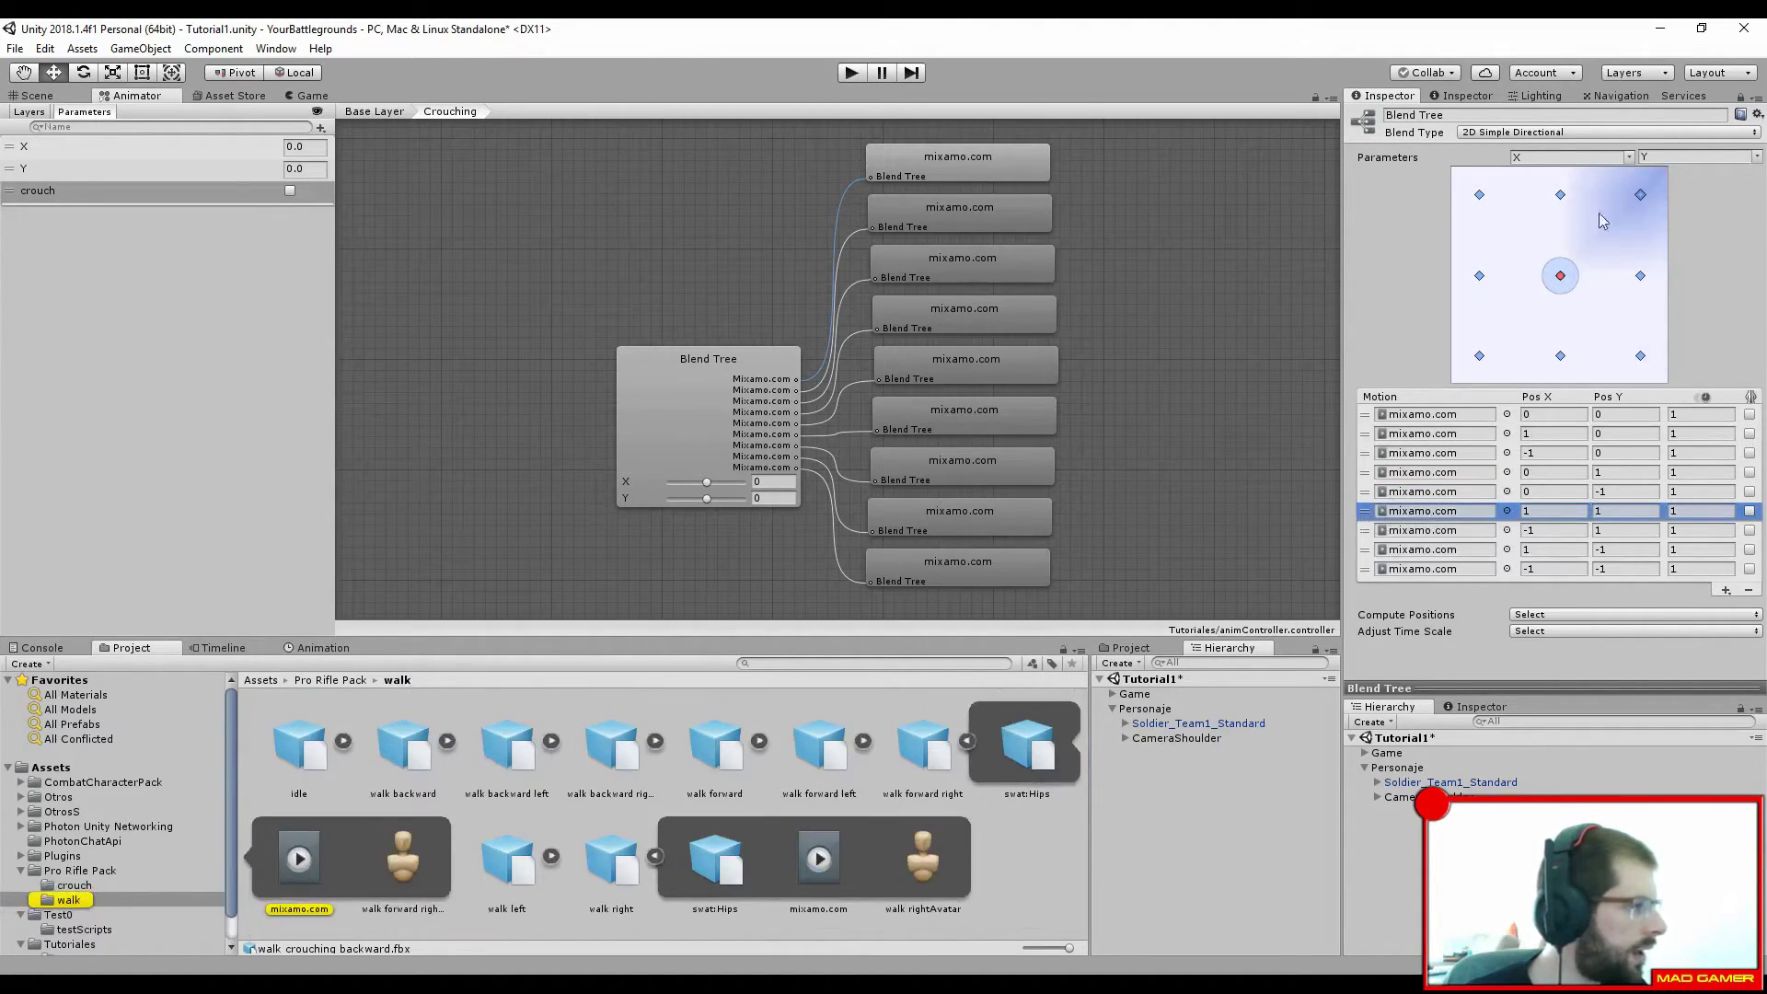
{"action": "left_click", "coordinate": [74, 885]}
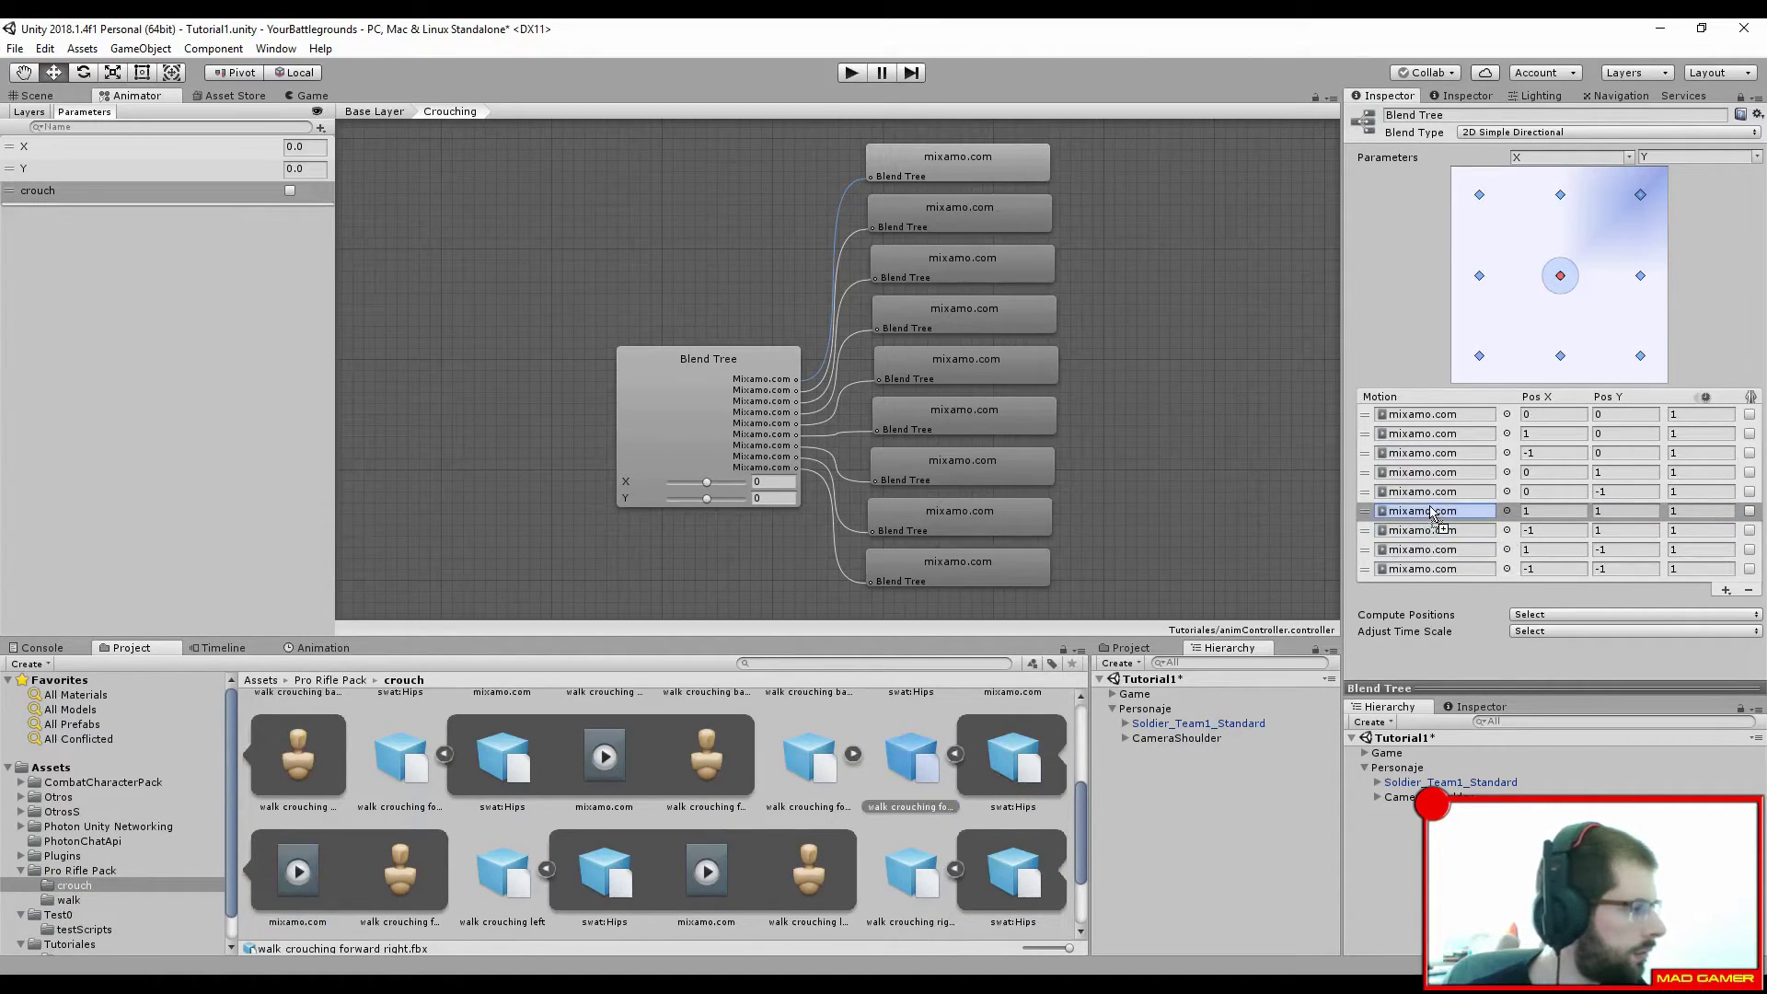
{"action": "left_click", "coordinate": [1366, 532]}
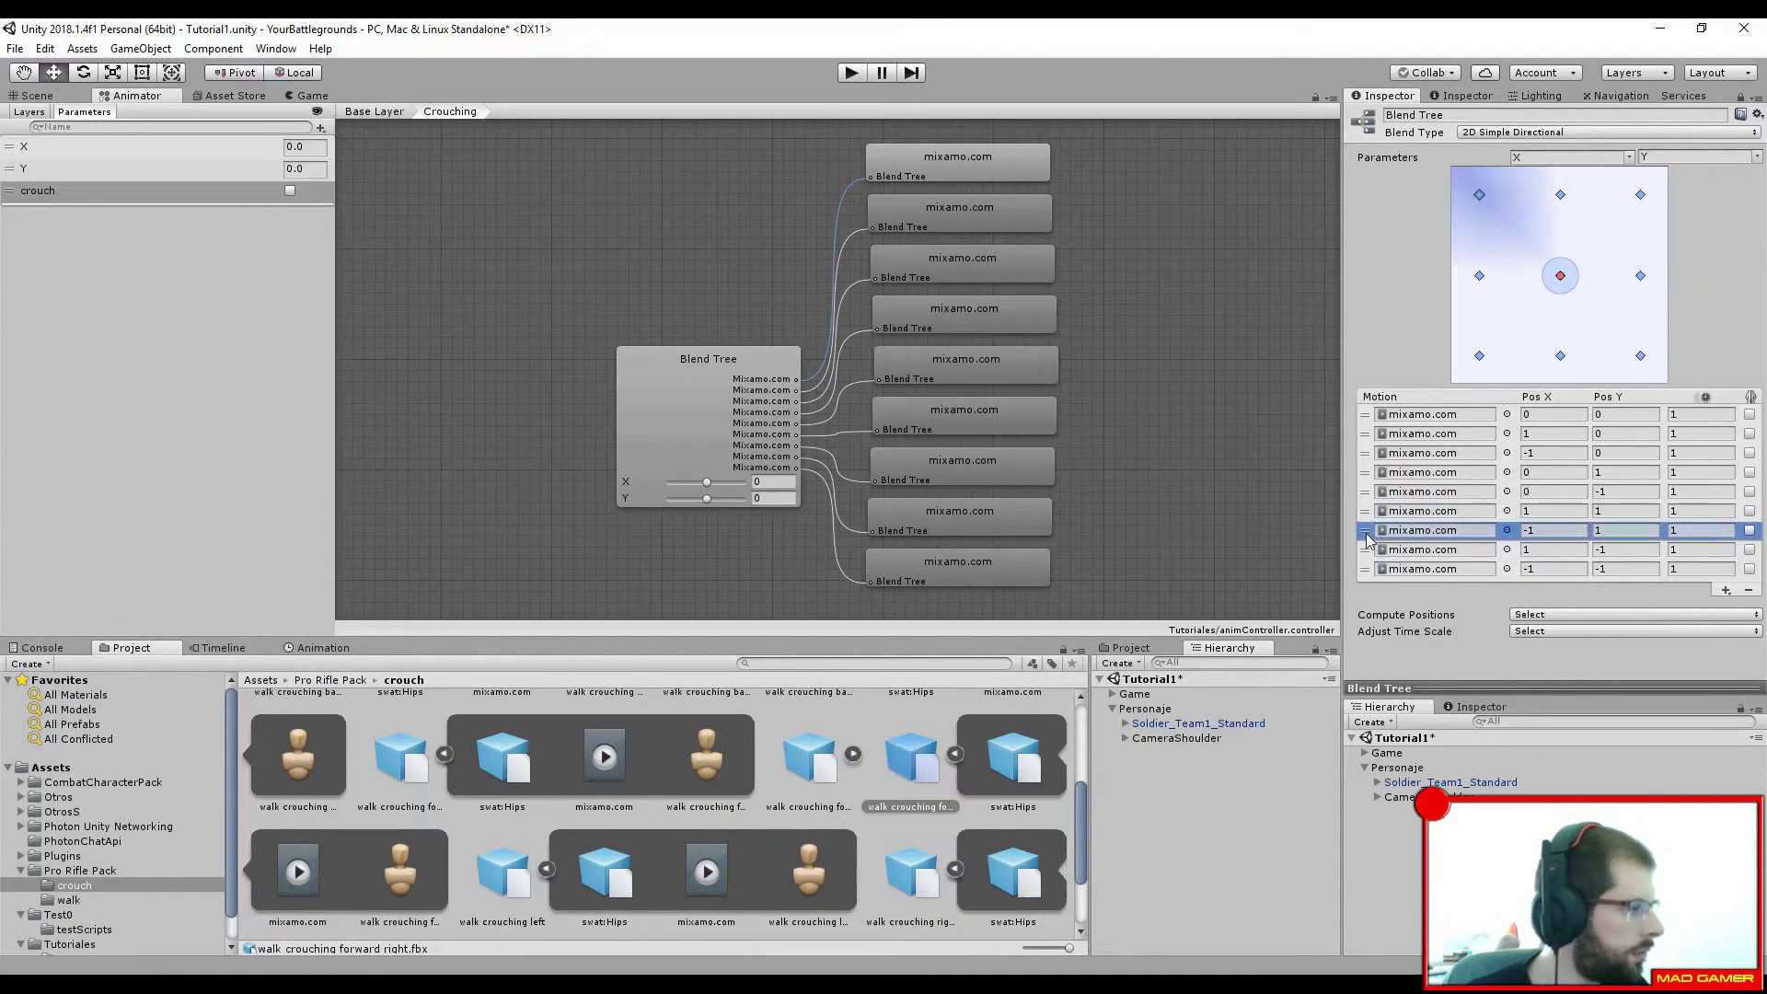
{"action": "left_click", "coordinate": [854, 757]}
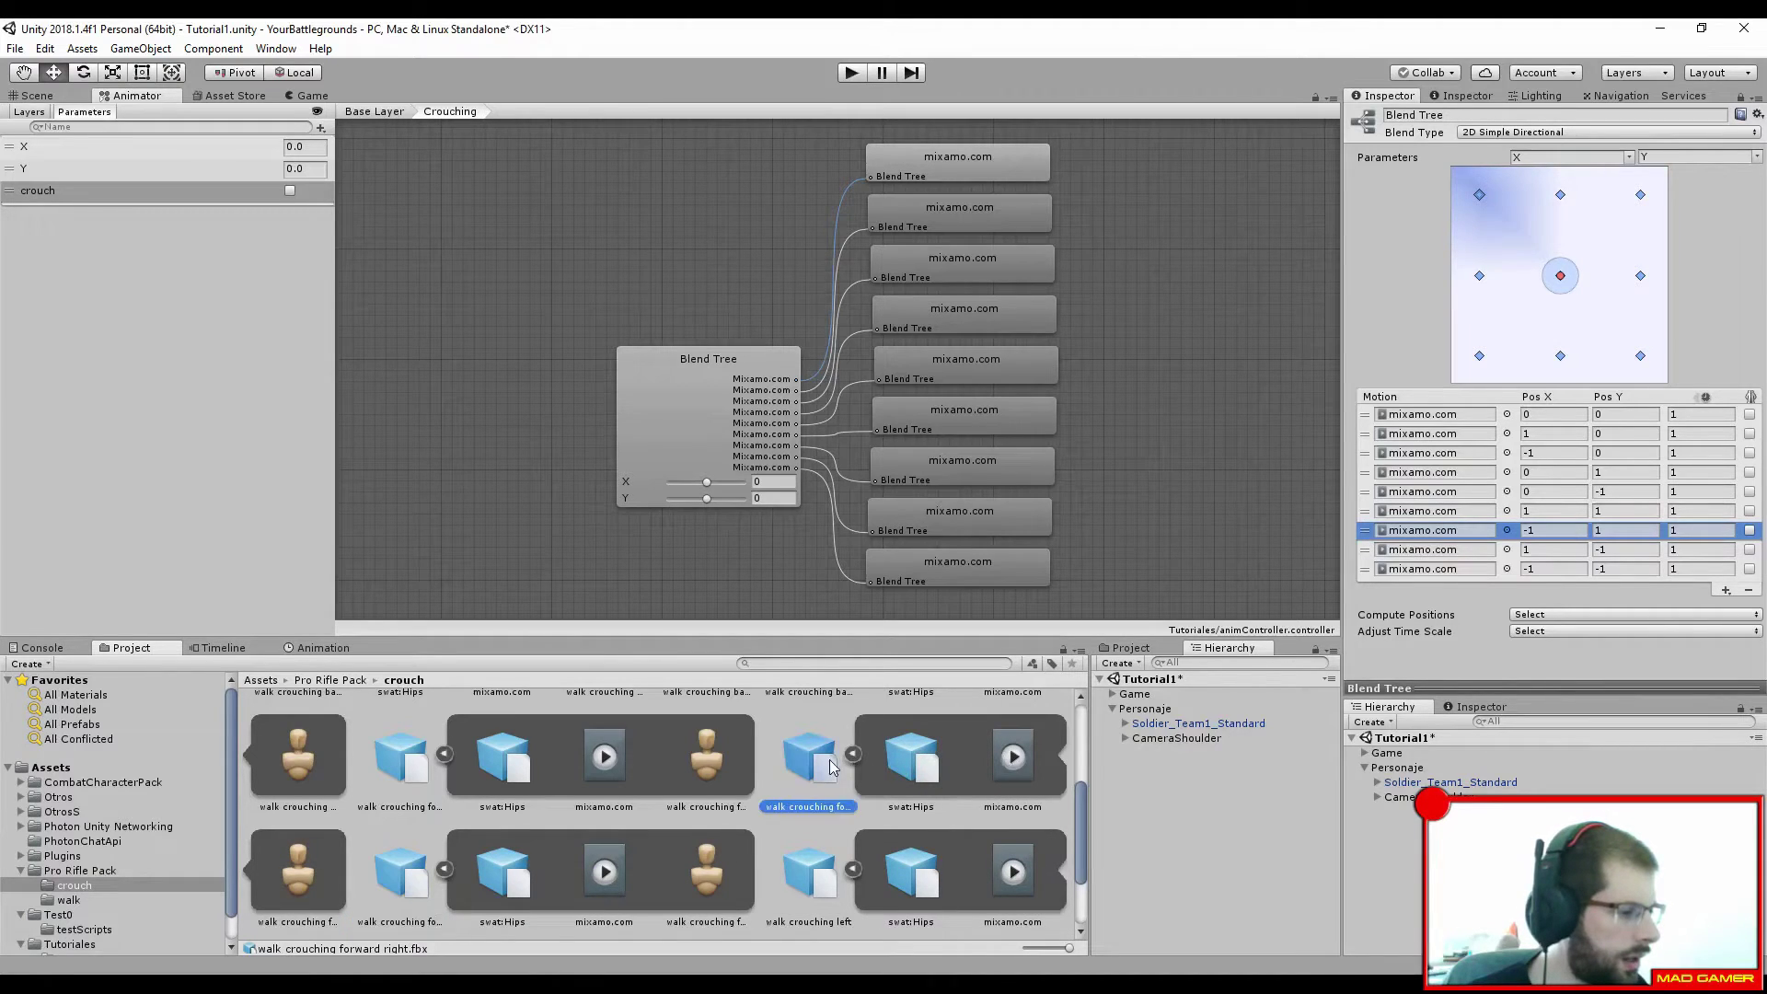
{"action": "mouse_move", "coordinate": [810, 760]}
{"action": "left_mouse_down"}
{"action": "mouse_move", "coordinate": [1436, 580]}
{"action": "mouse_move", "coordinate": [1459, 549]}
{"action": "left_mouse_up"}
Step: Assign walk crouching backward clips to the eighth and ninth slots, then review the clip's import settings
{"action": "left_click", "coordinate": [649, 864]}
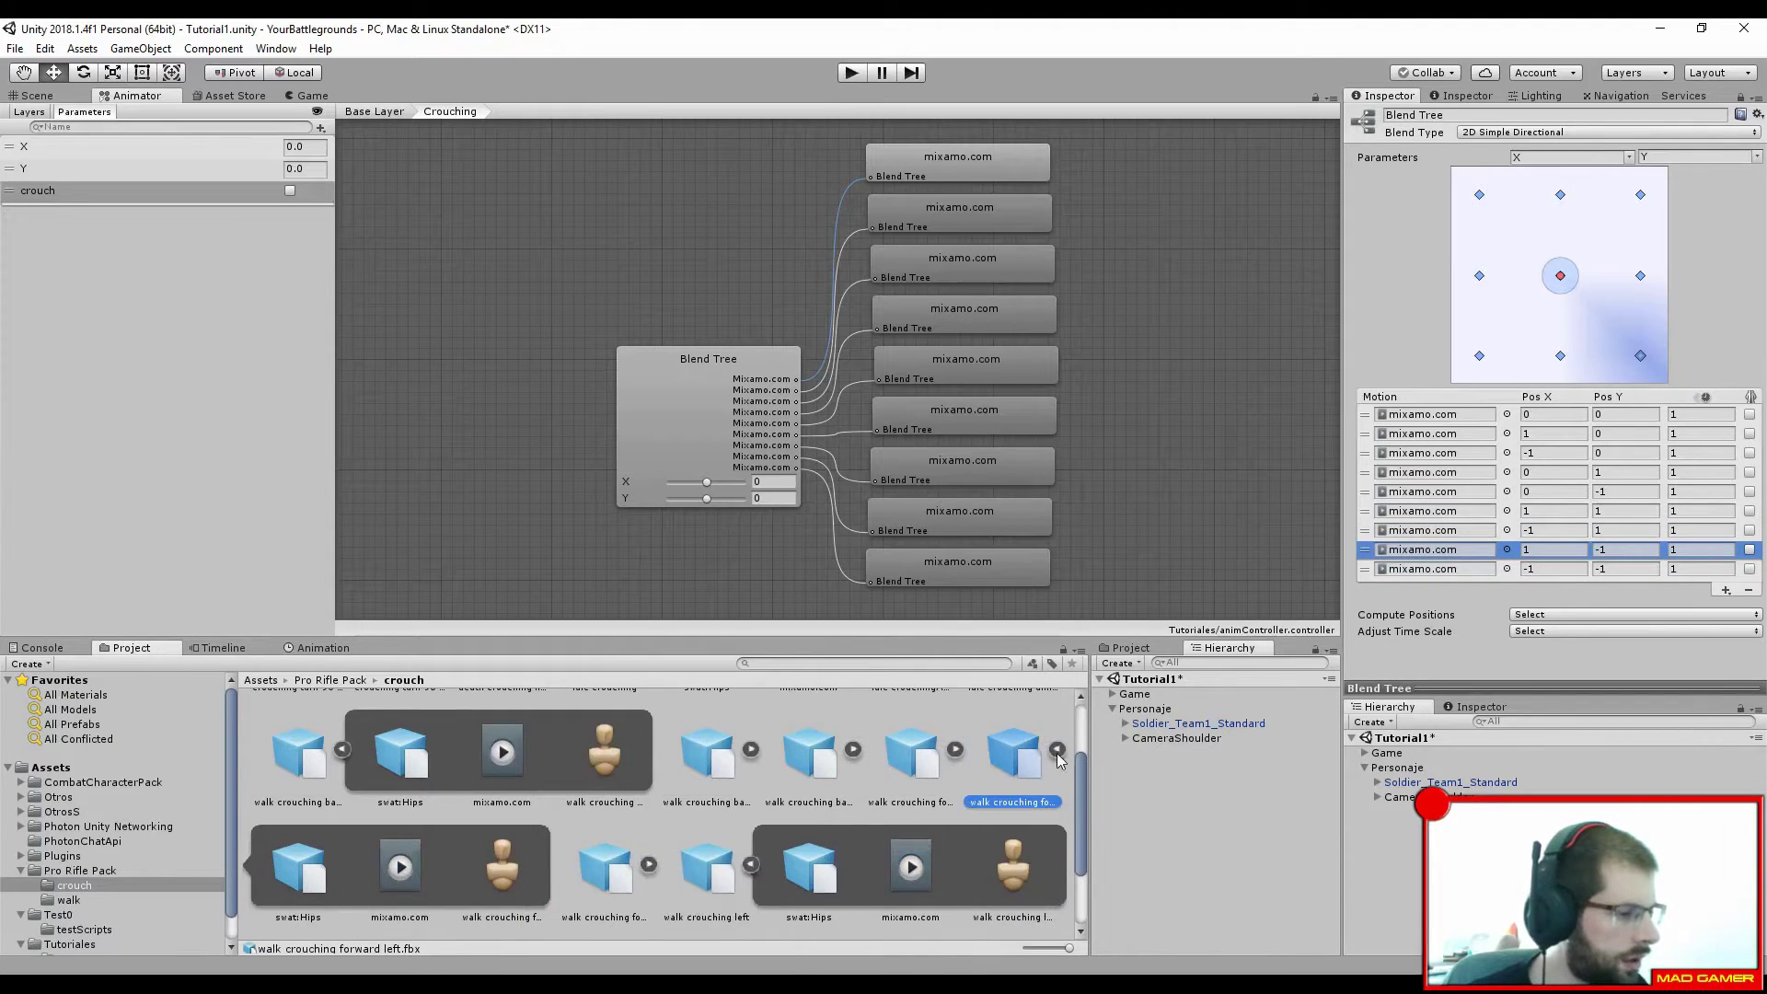
{"action": "left_click", "coordinate": [341, 748]}
{"action": "left_click", "coordinate": [547, 873]}
{"action": "left_click", "coordinate": [955, 758]}
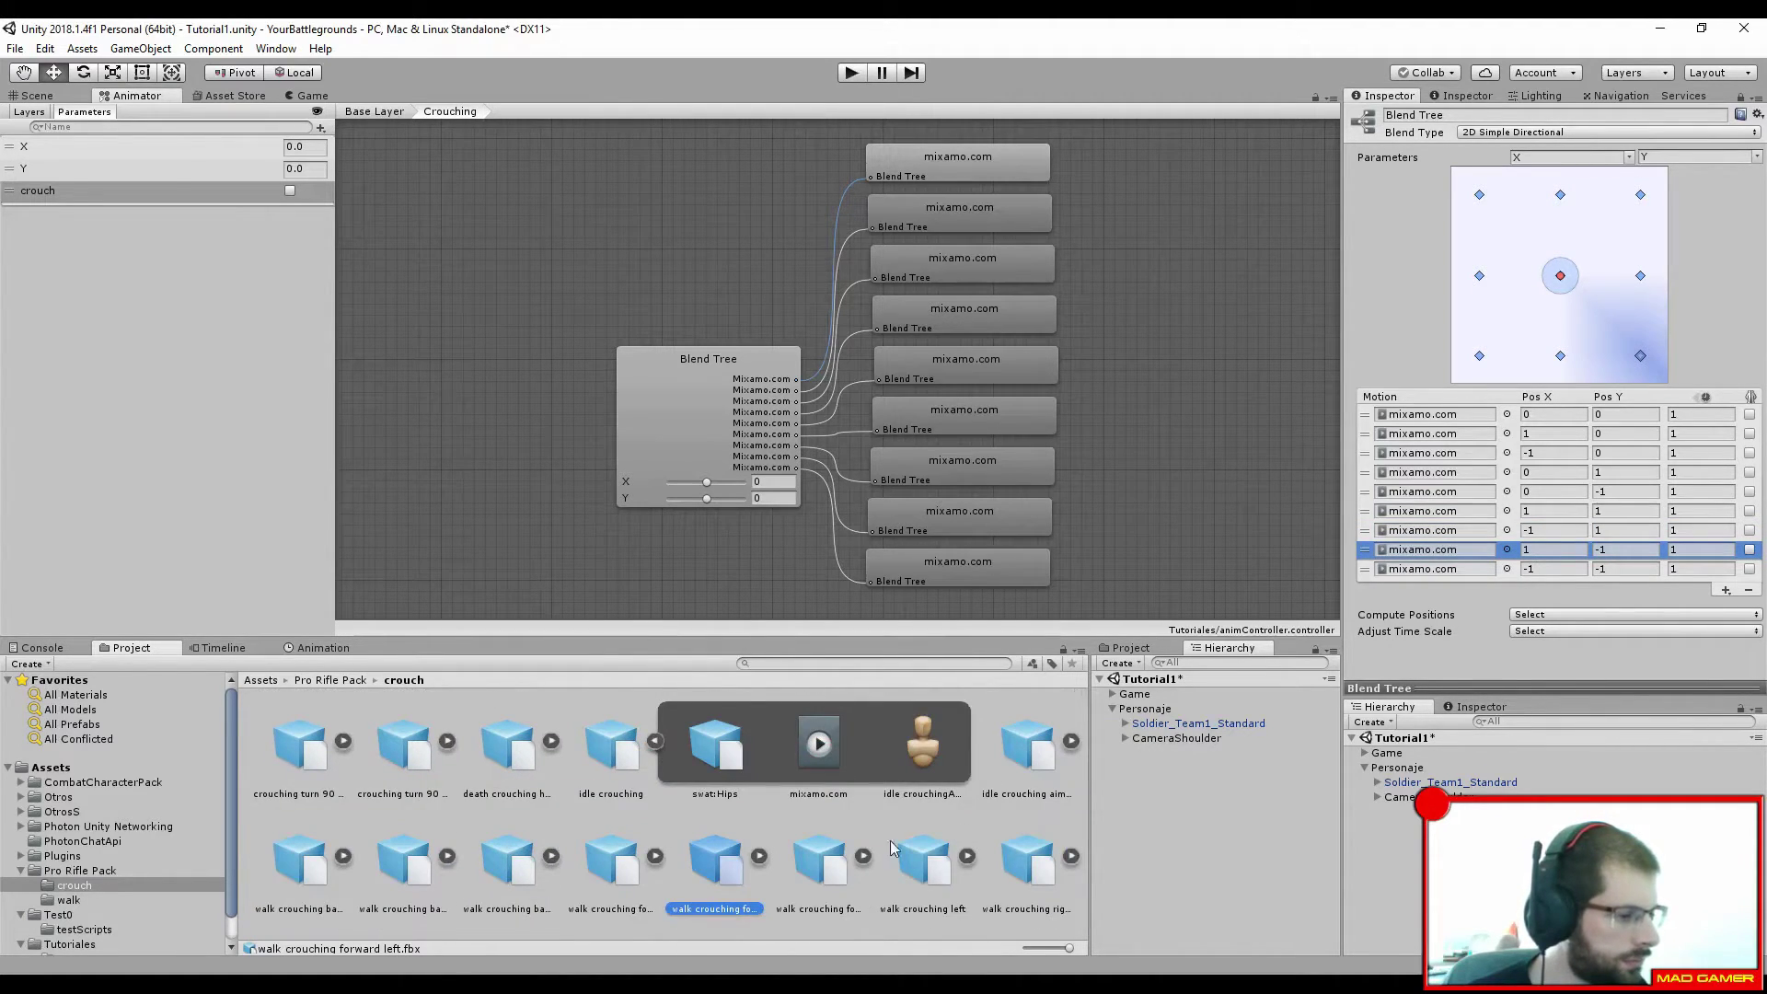
{"action": "left_click", "coordinate": [342, 857]}
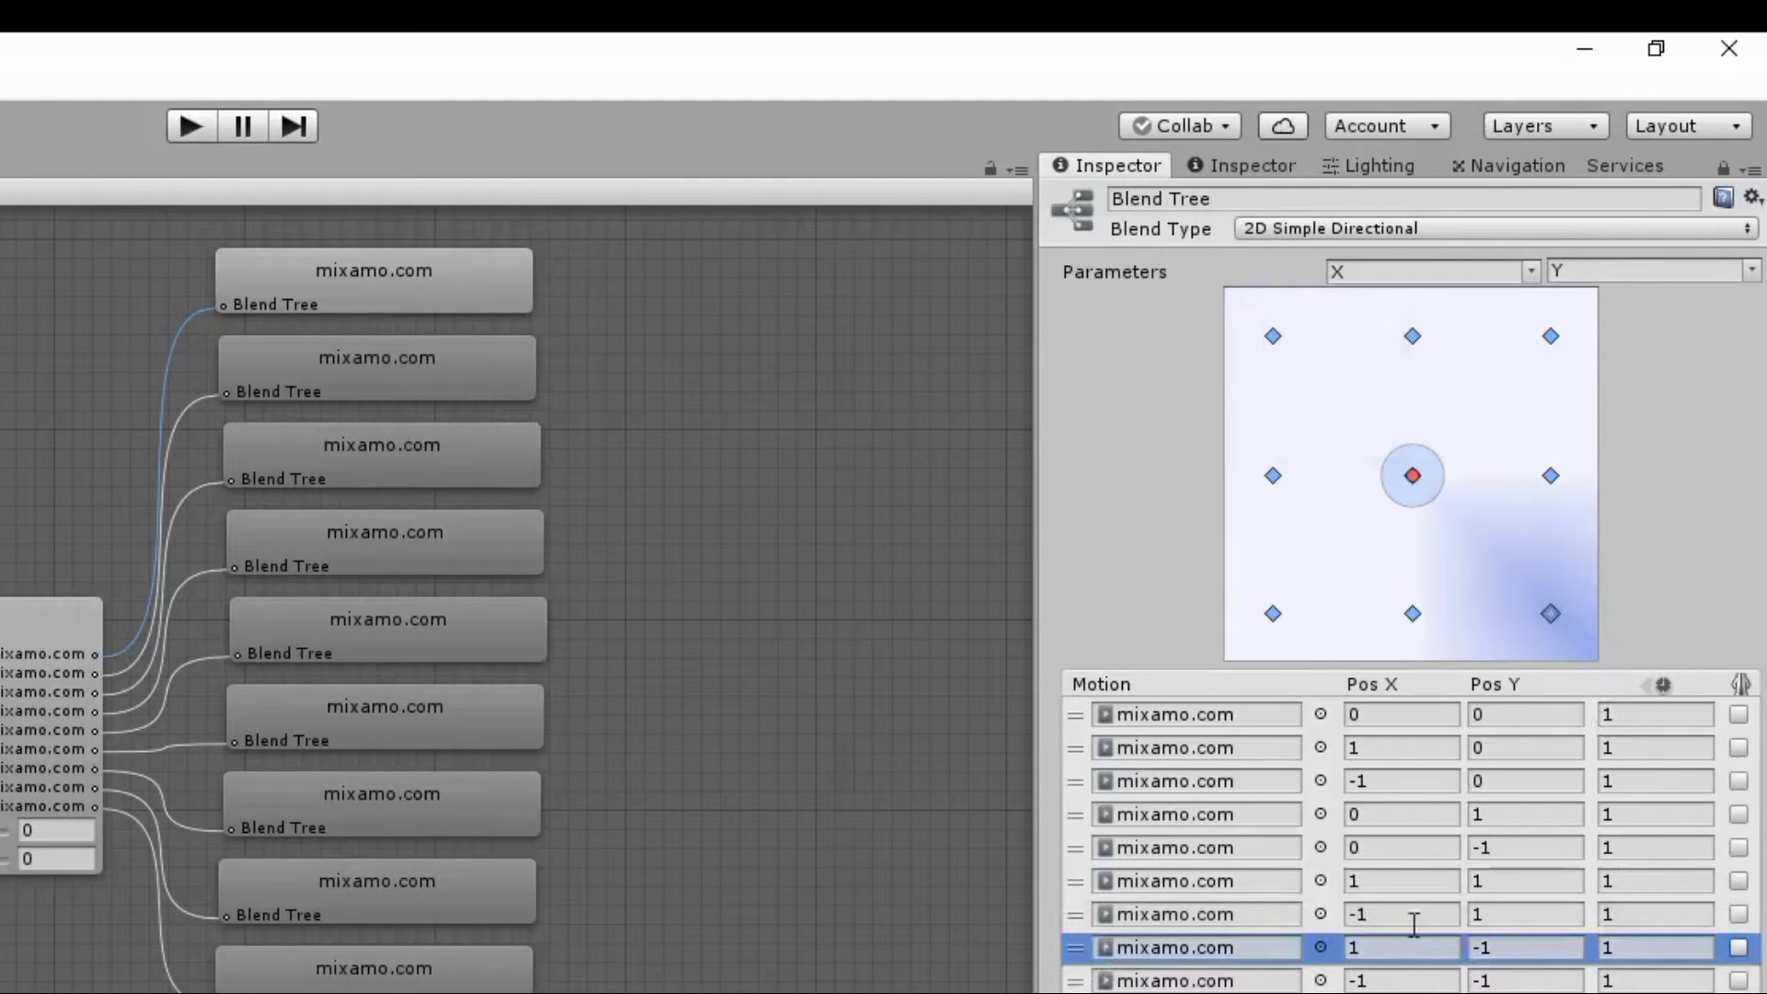
{"action": "left_click", "coordinate": [512, 865]}
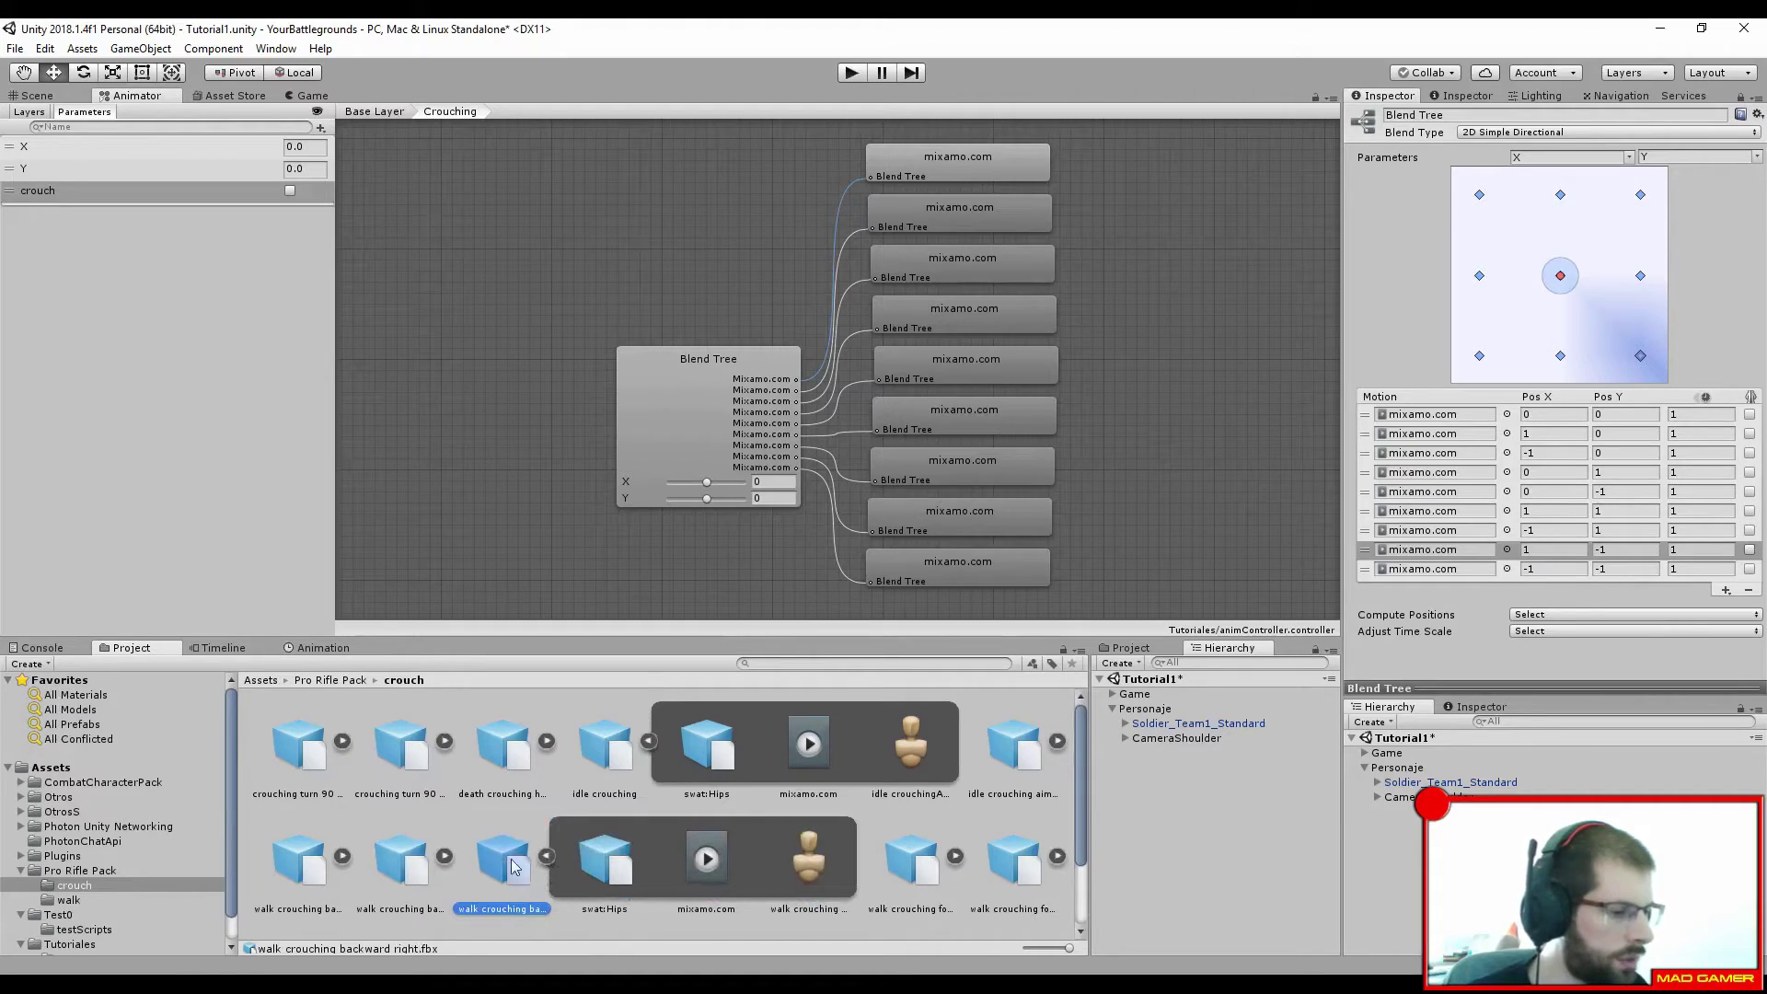
{"action": "left_click_drag", "start_coordinate": [513, 865], "coordinate": [1456, 551]}
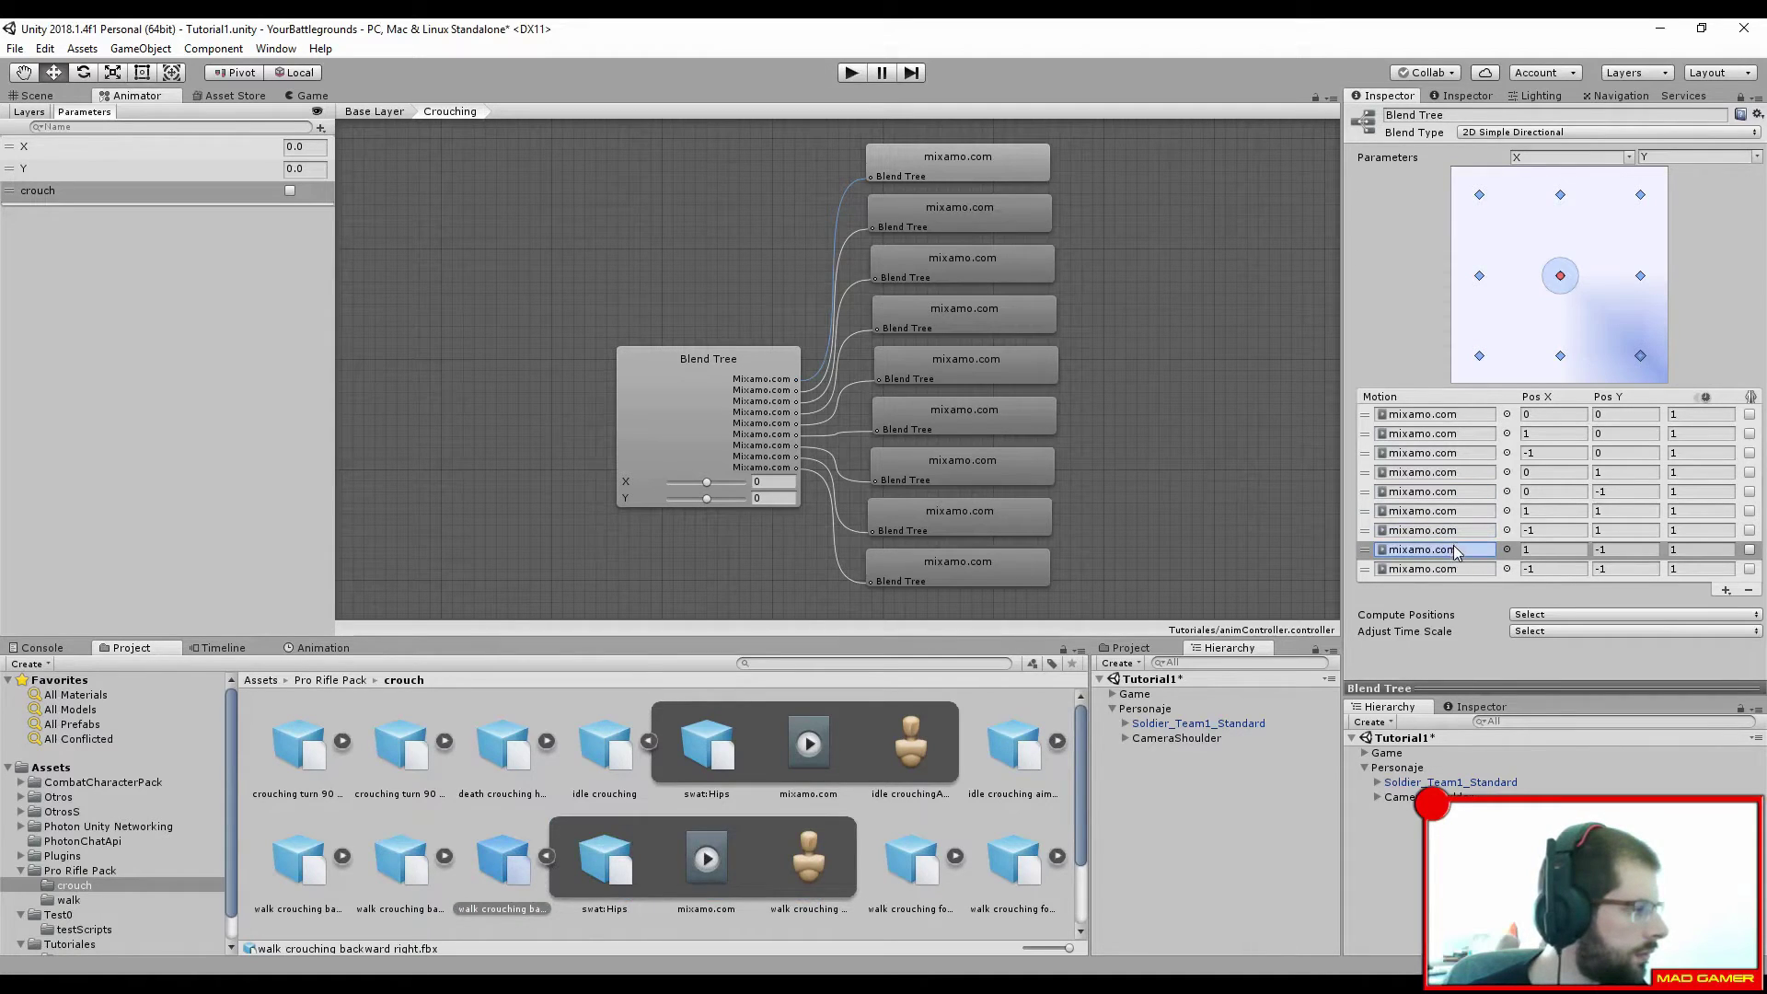
{"action": "left_click", "coordinate": [1479, 357]}
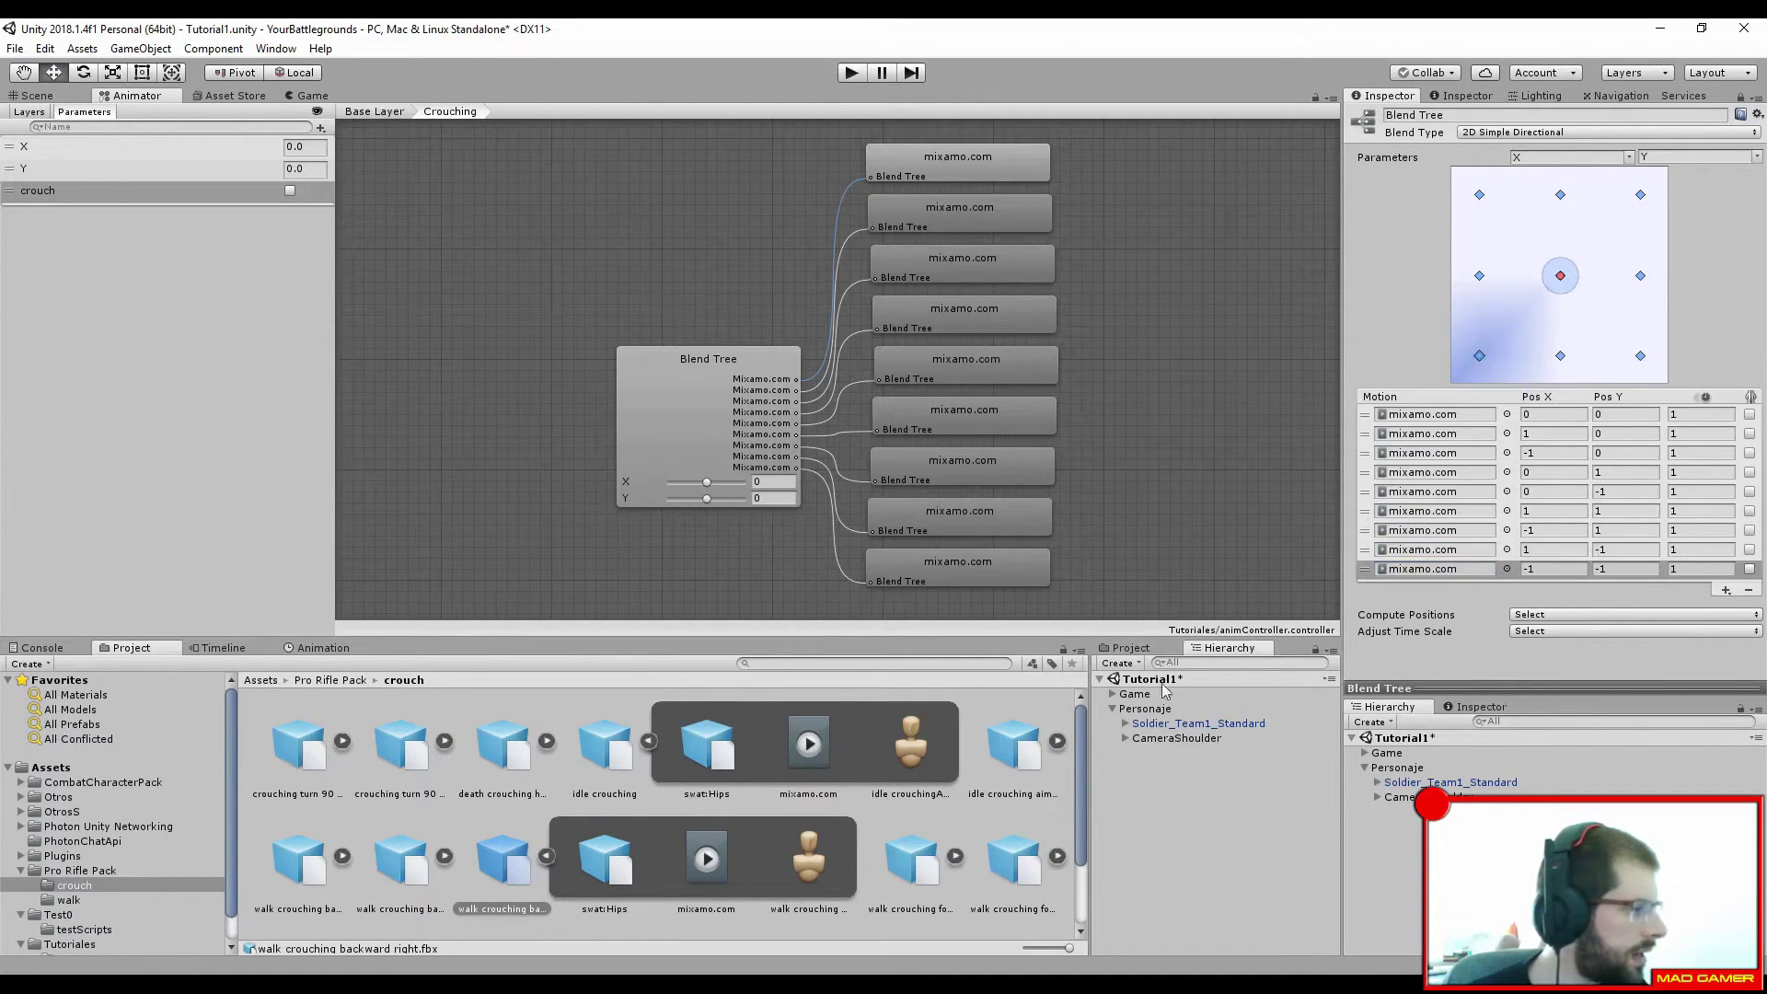
{"action": "left_click", "coordinate": [444, 856]}
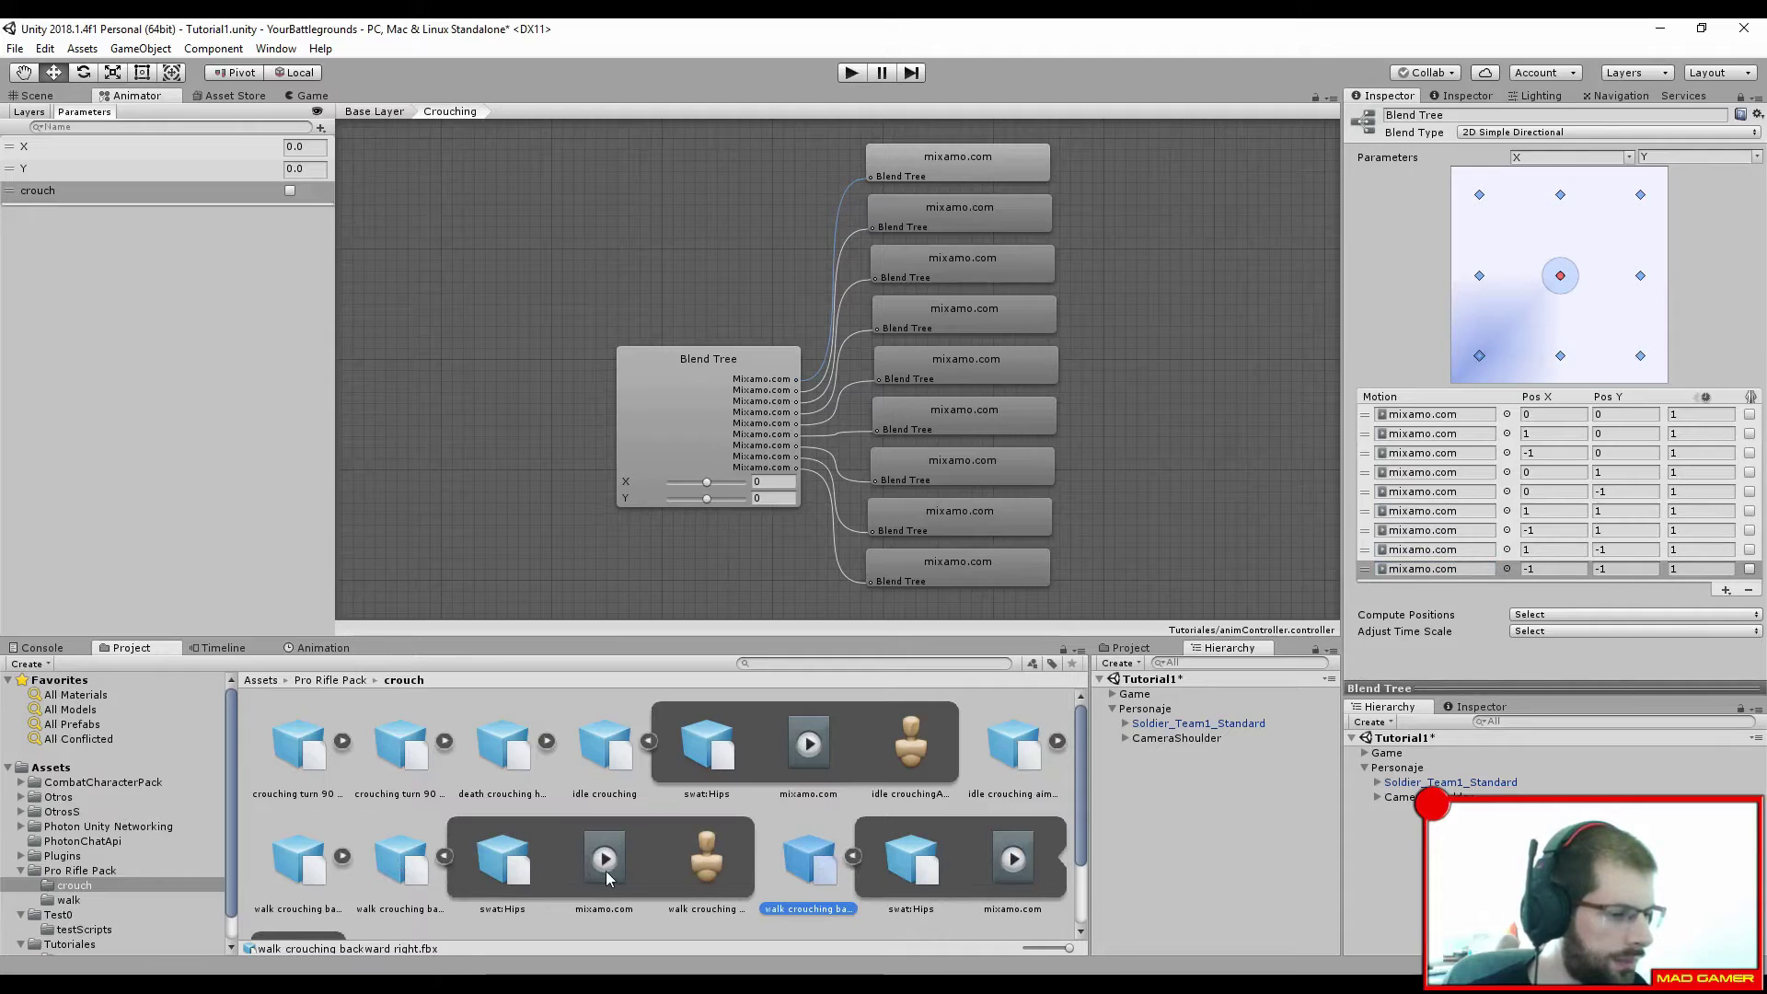
{"action": "left_click_drag", "start_coordinate": [402, 861], "coordinate": [1440, 571]}
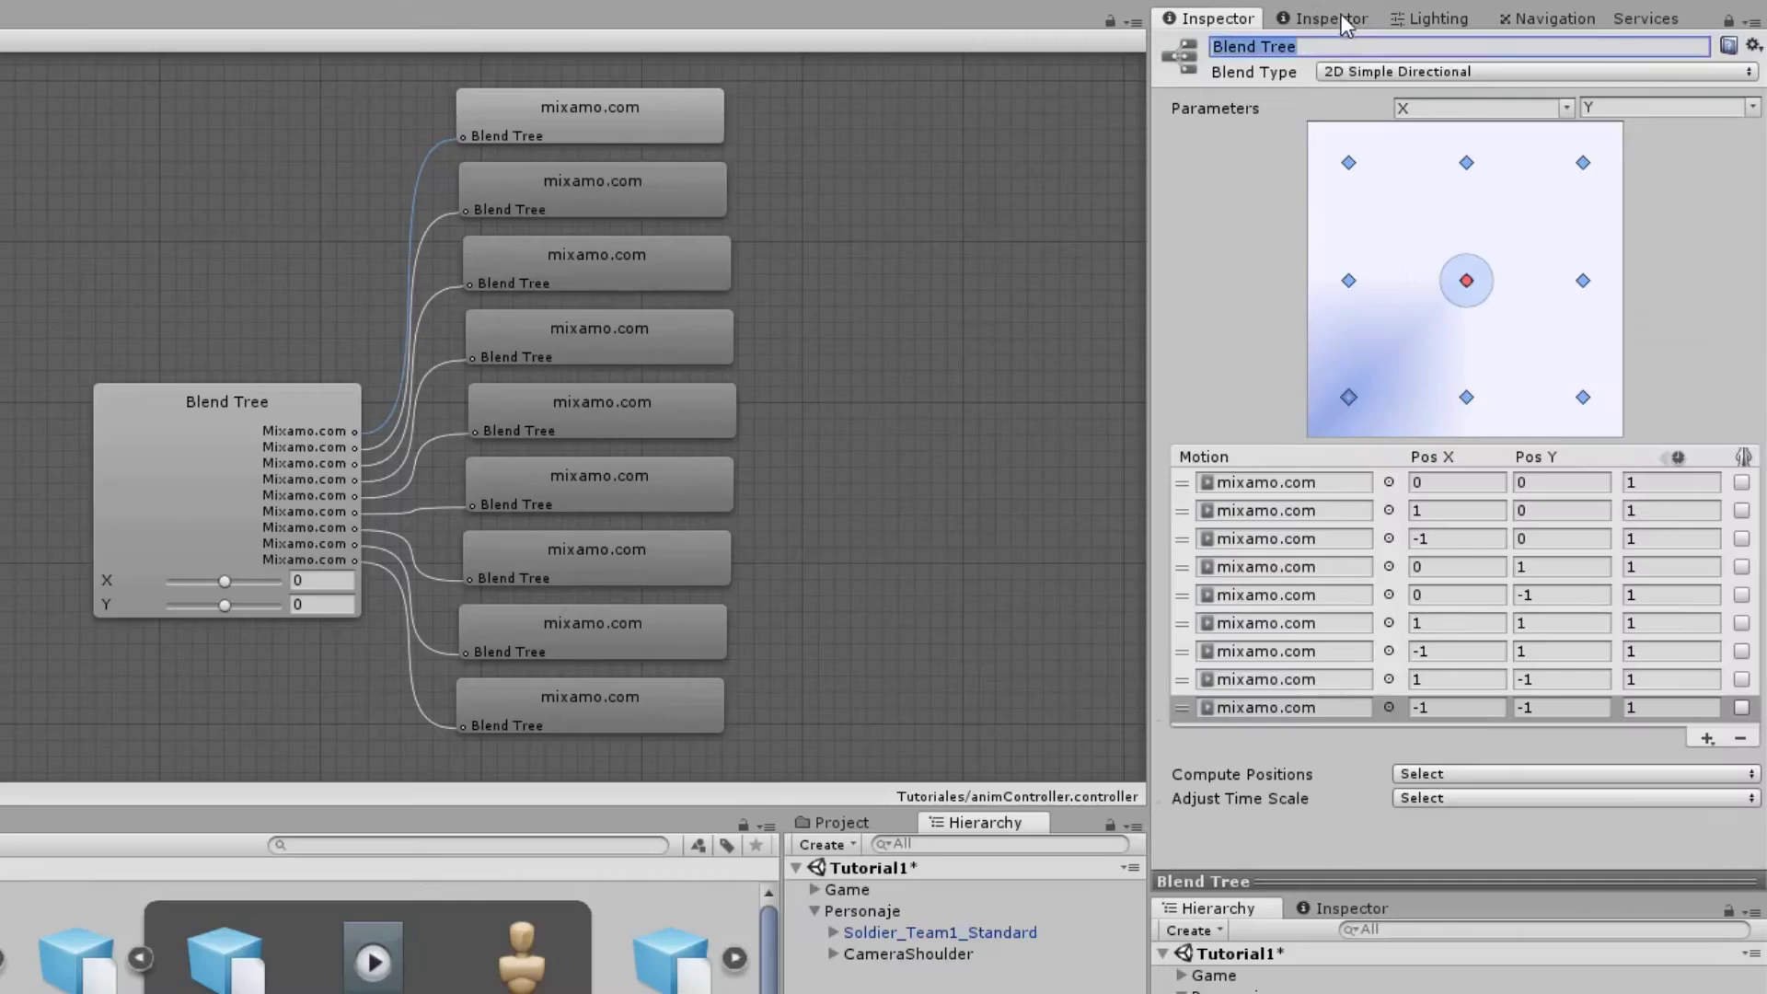
{"action": "left_click", "coordinate": [1469, 95]}
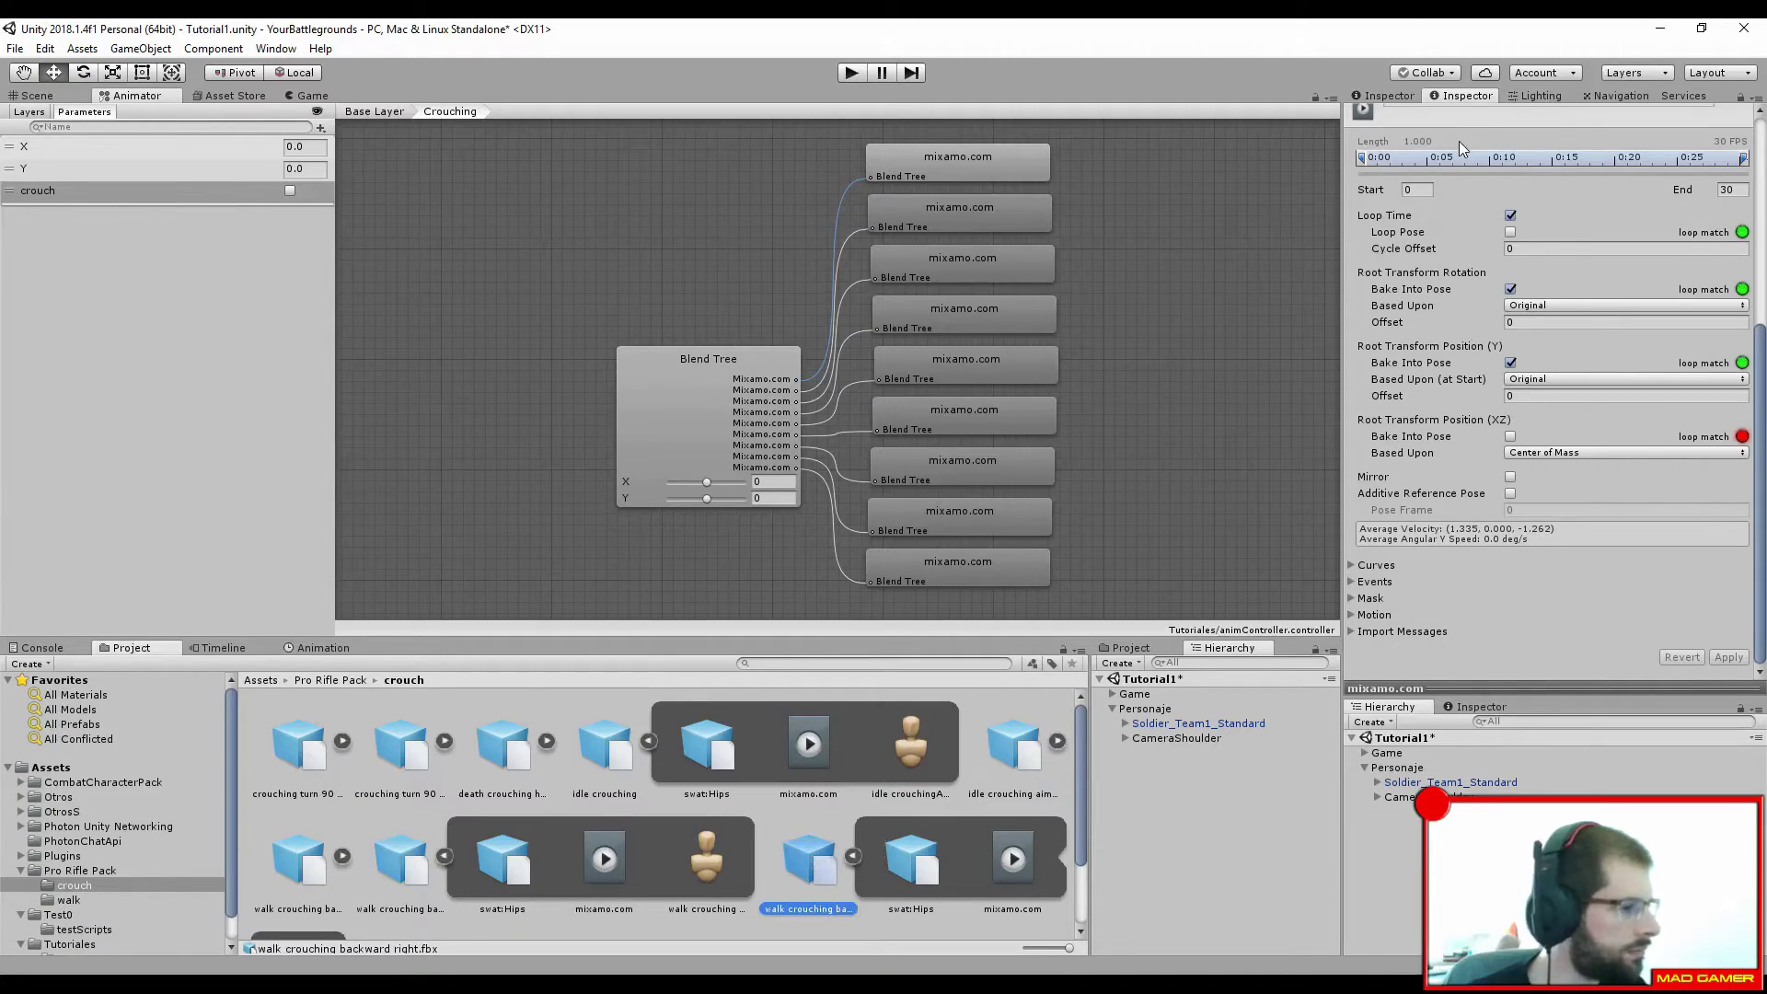
{"action": "left_click", "coordinate": [1388, 96]}
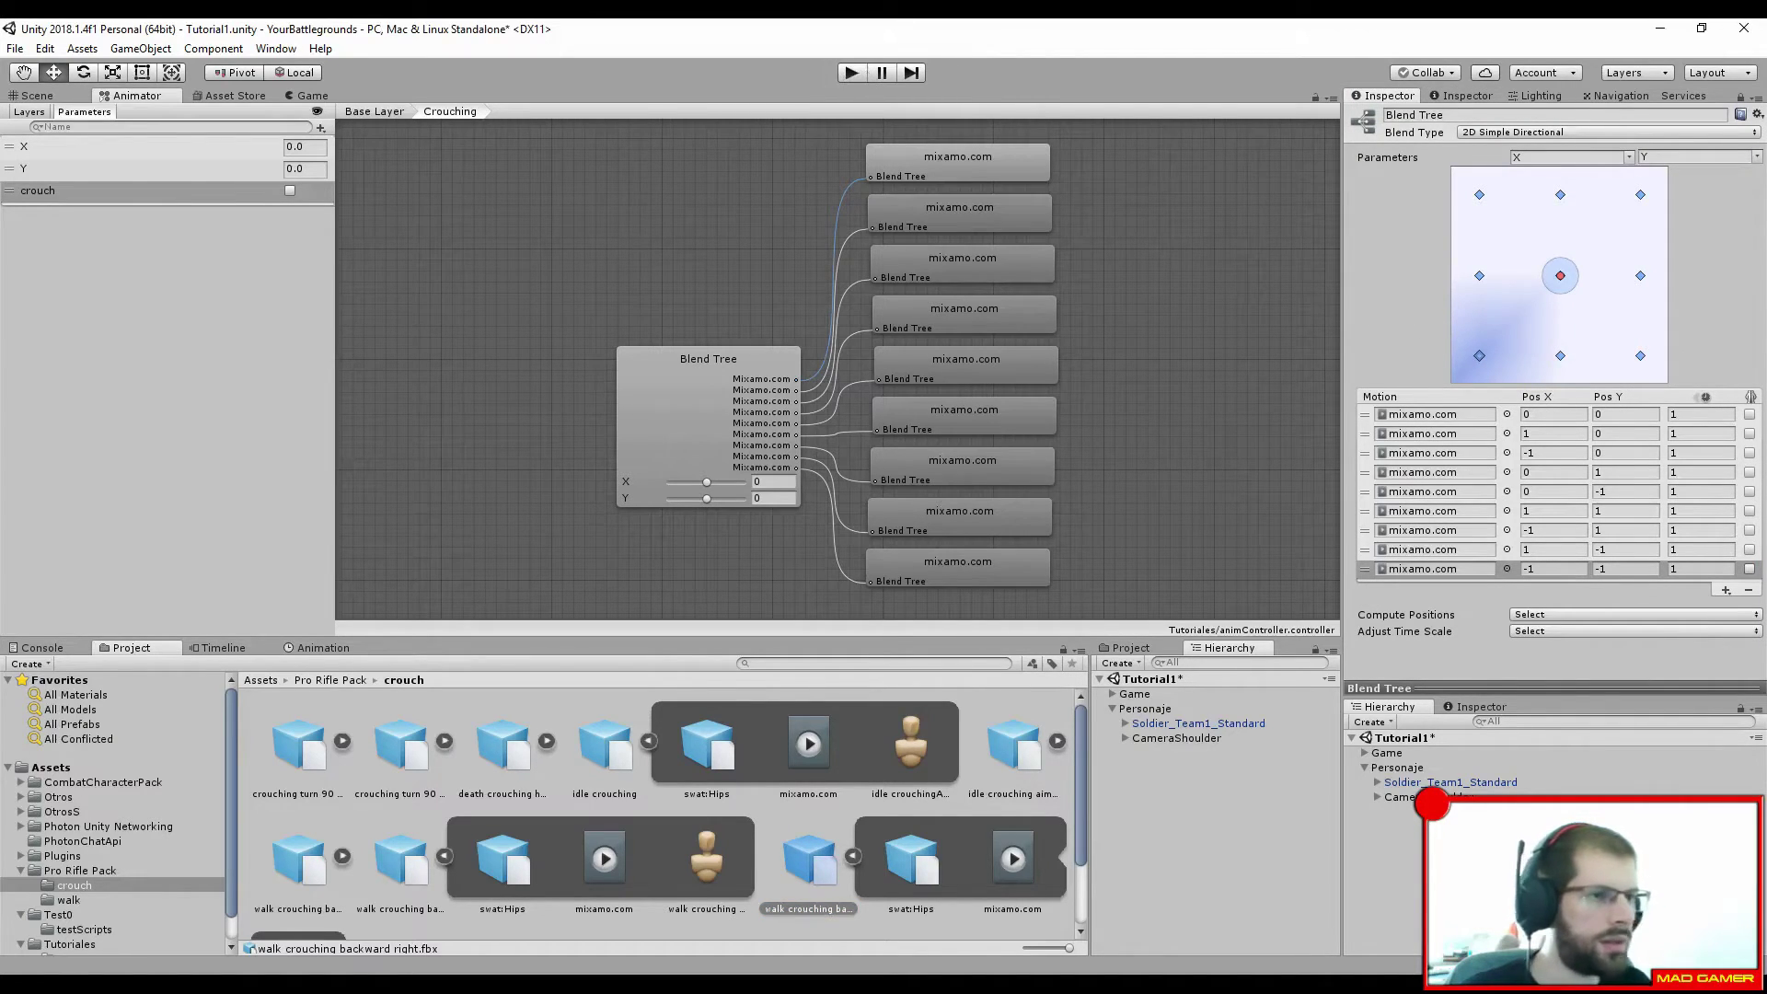
{"action": "left_click", "coordinate": [34, 95]}
Step: Select Personaje, start Play mode, crouch with C and walk around crouched using W
{"action": "left_click", "coordinate": [889, 218]}
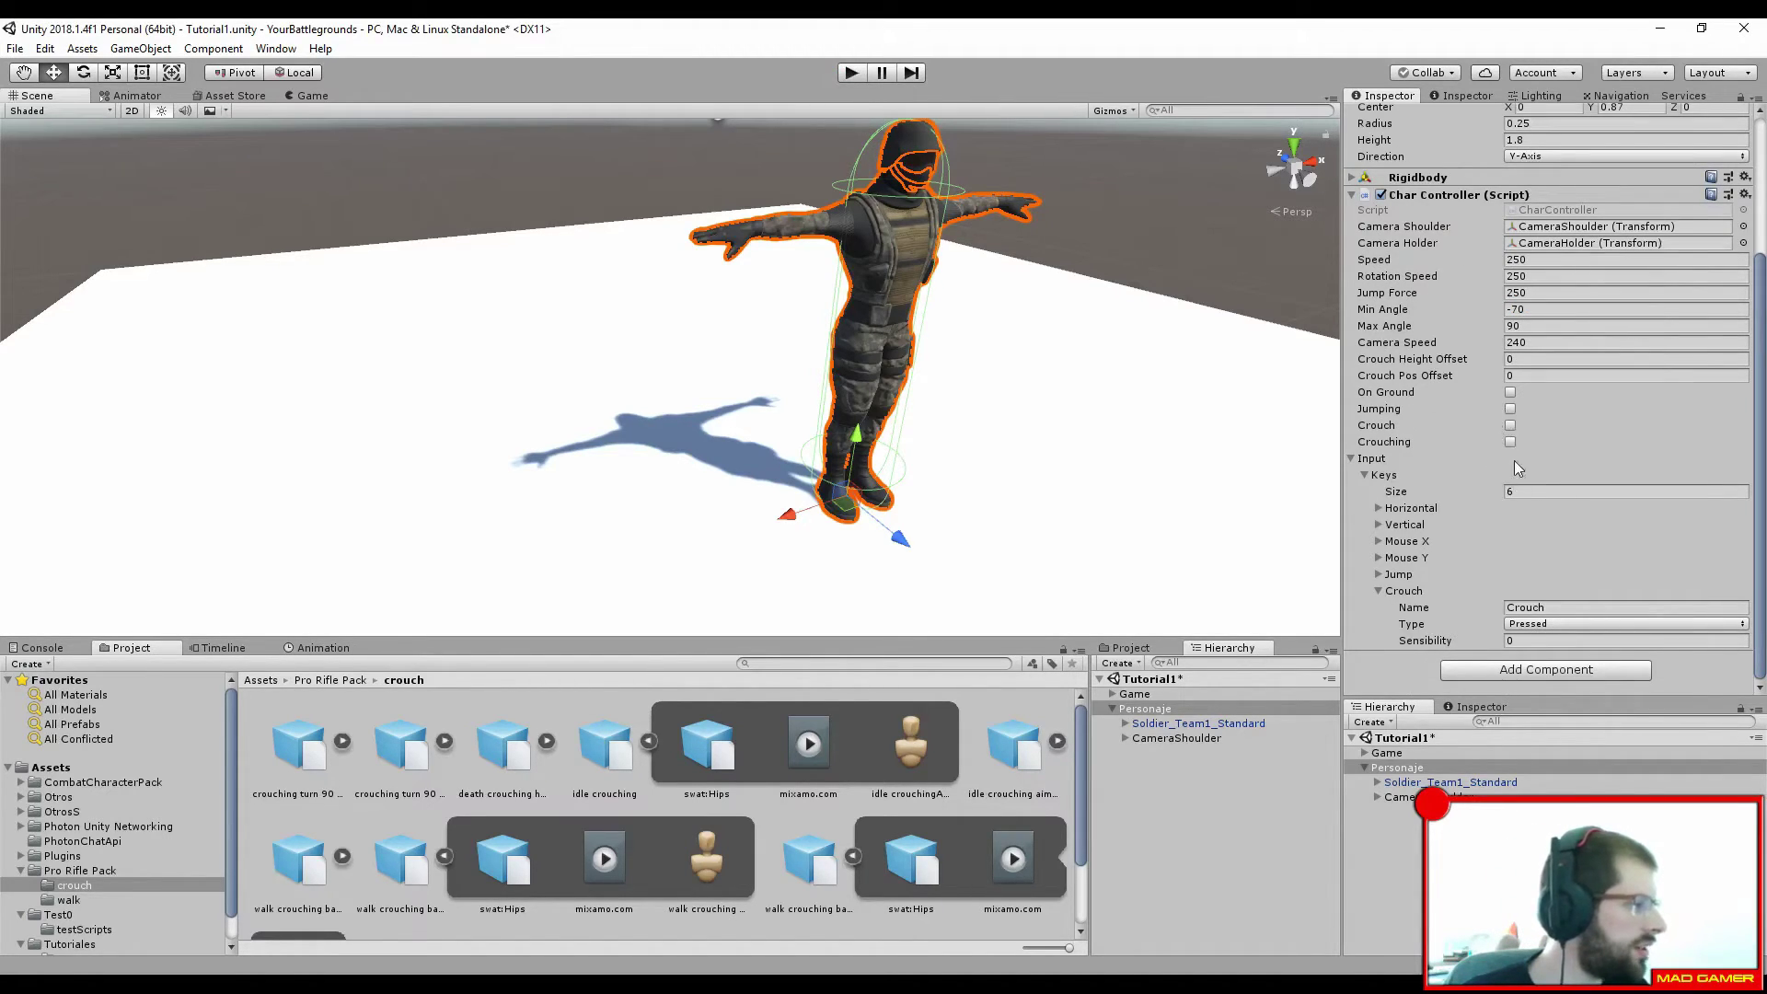
{"action": "left_click", "coordinate": [852, 73]}
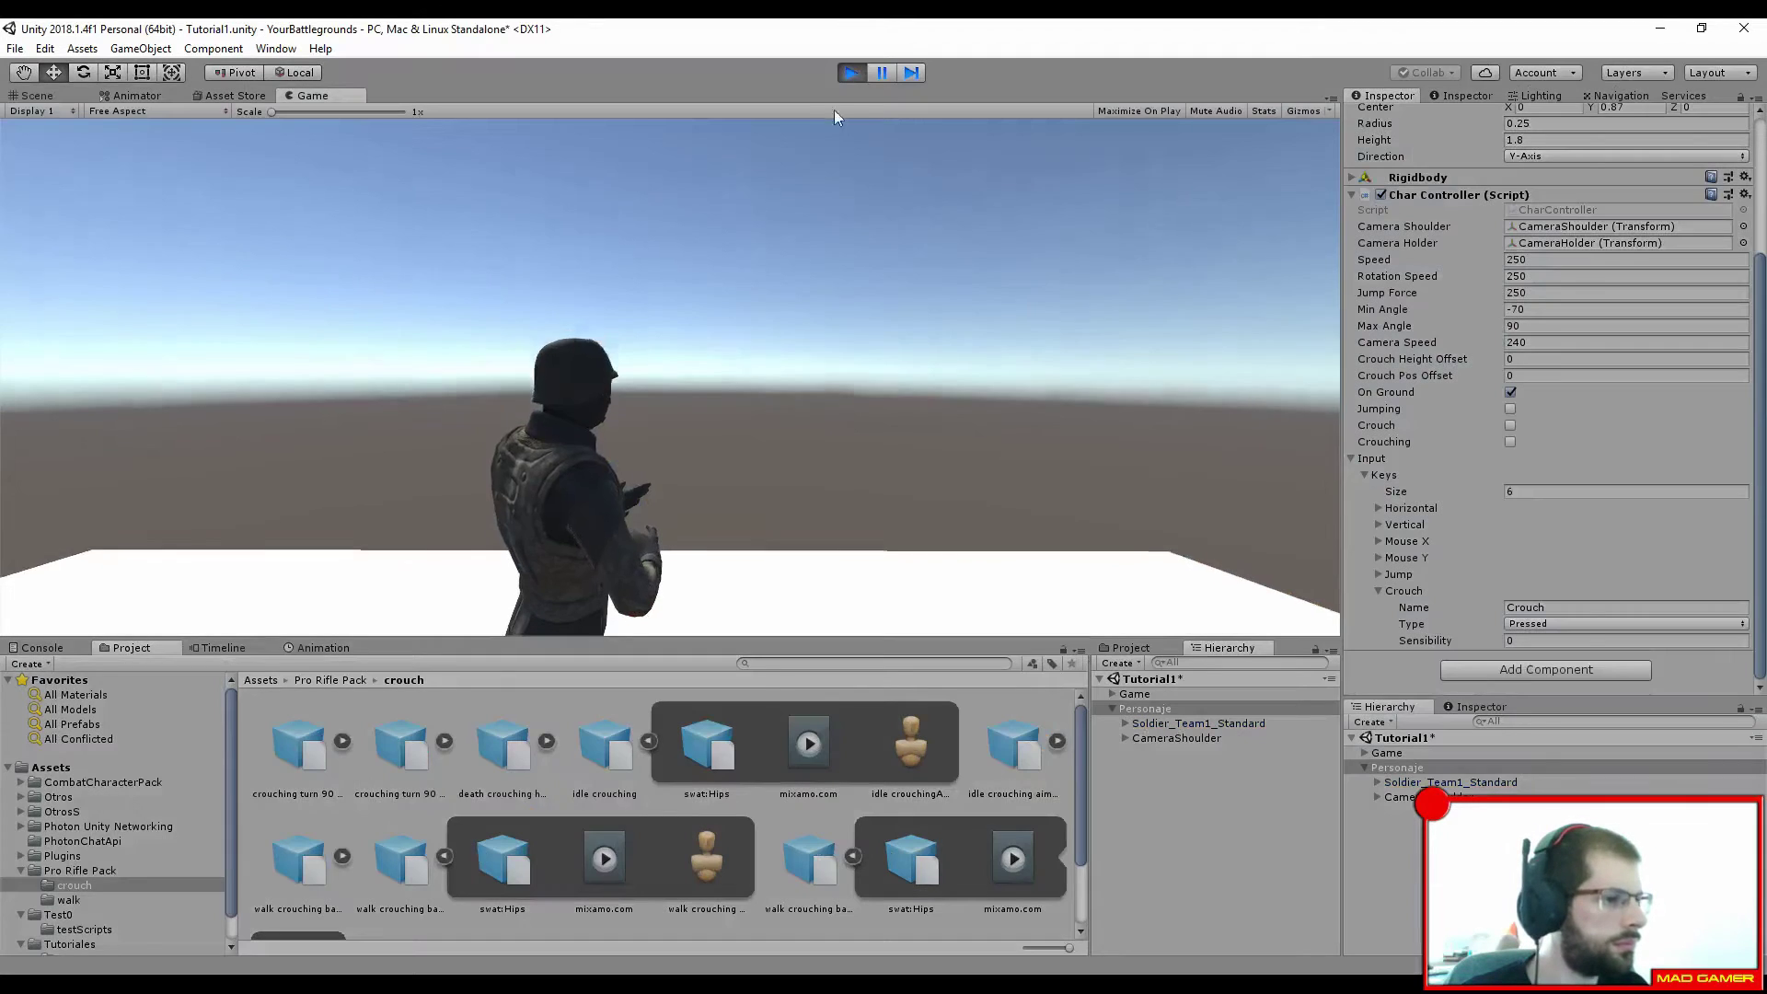
{"action": "key", "text": "c"}
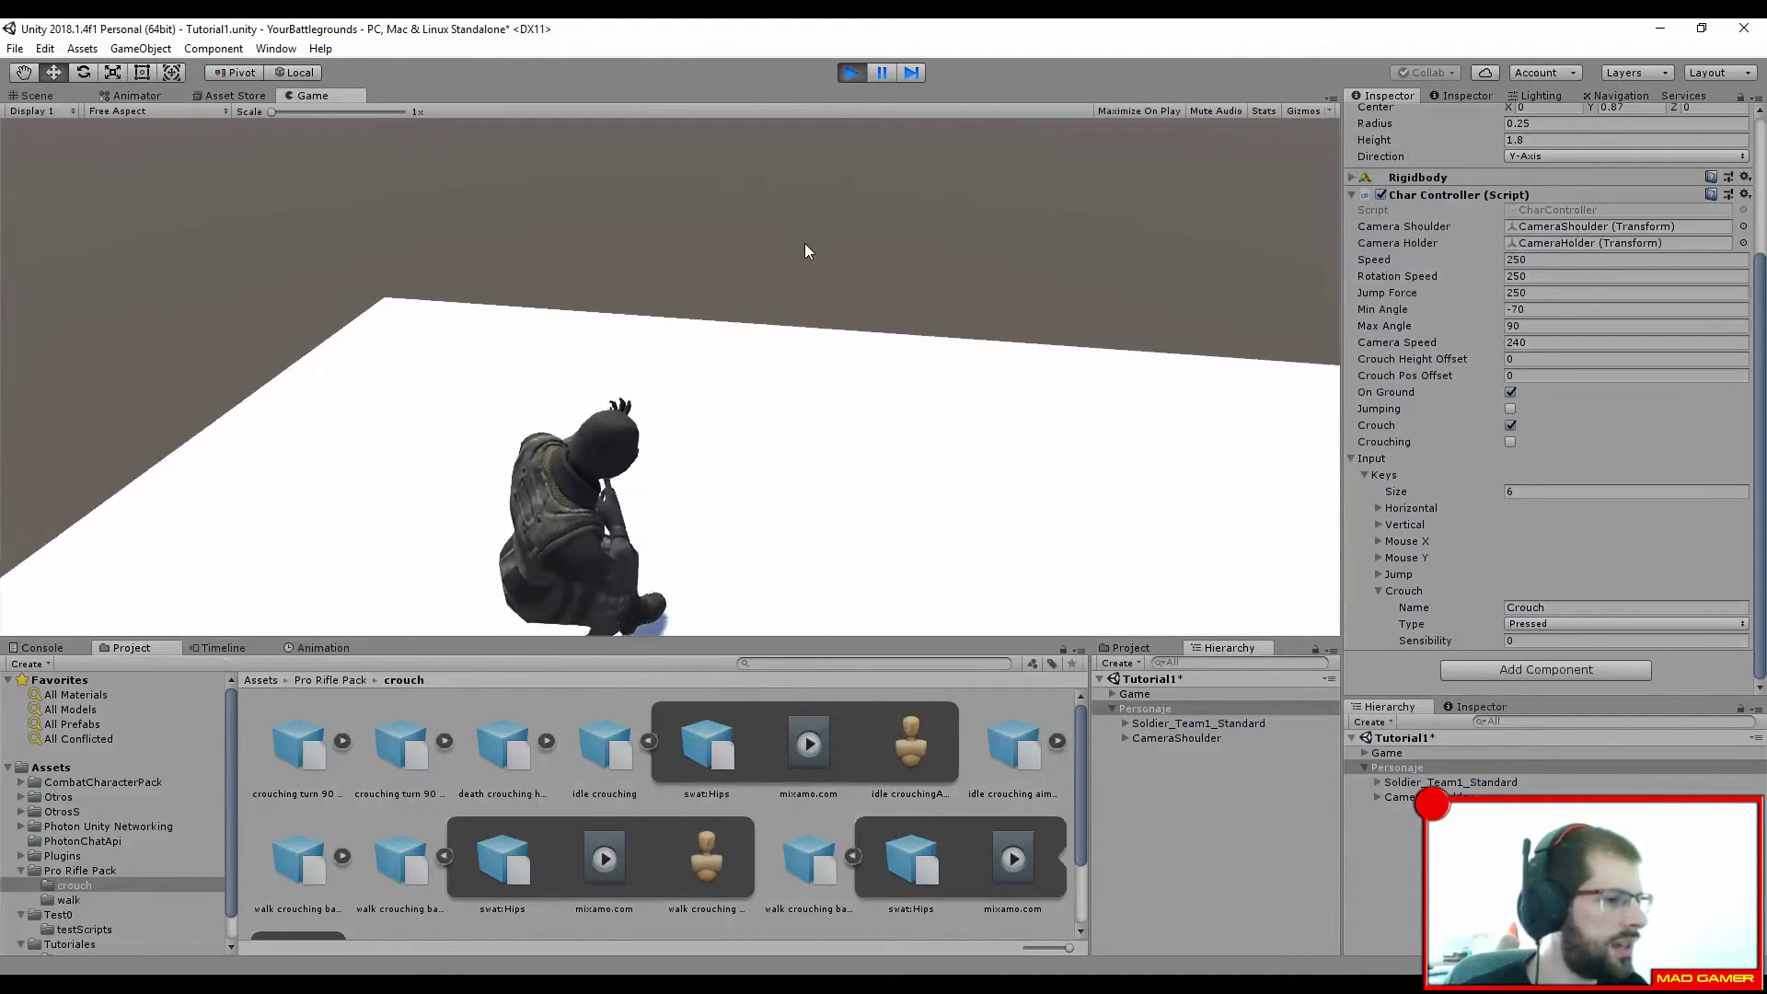
{"action": "key", "text": "w"}
{"action": "key", "text": "w"}
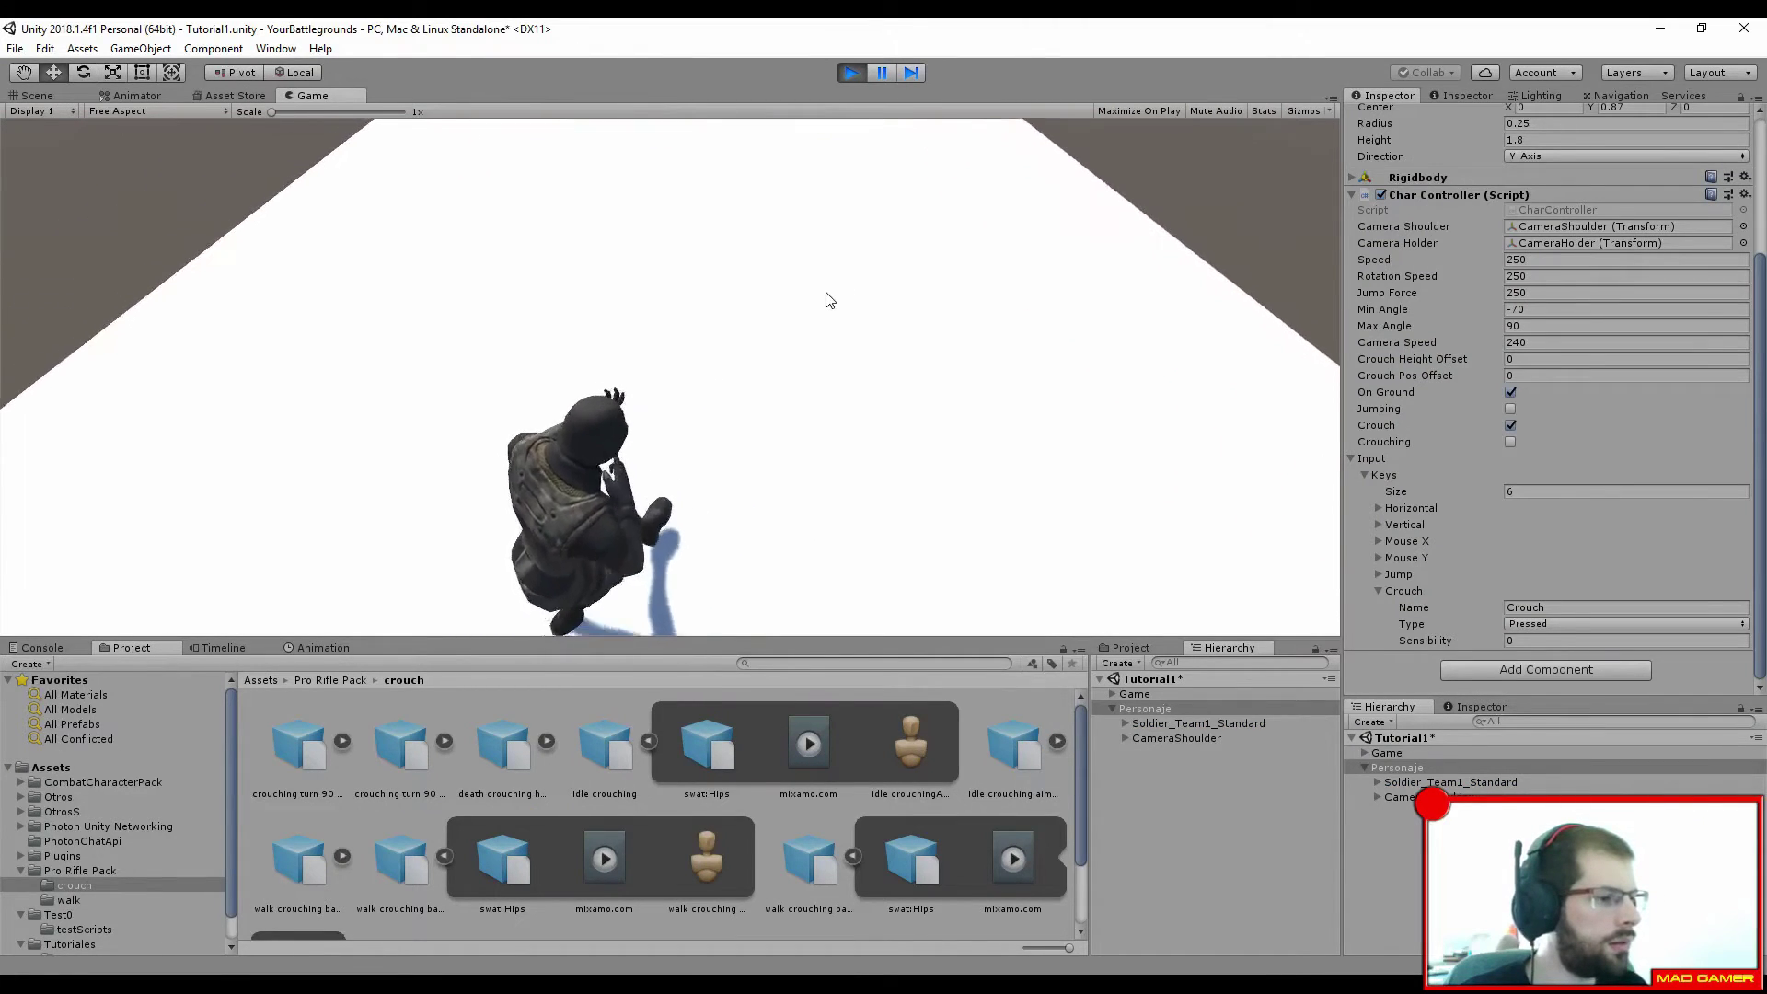
{"action": "key", "text": "w"}
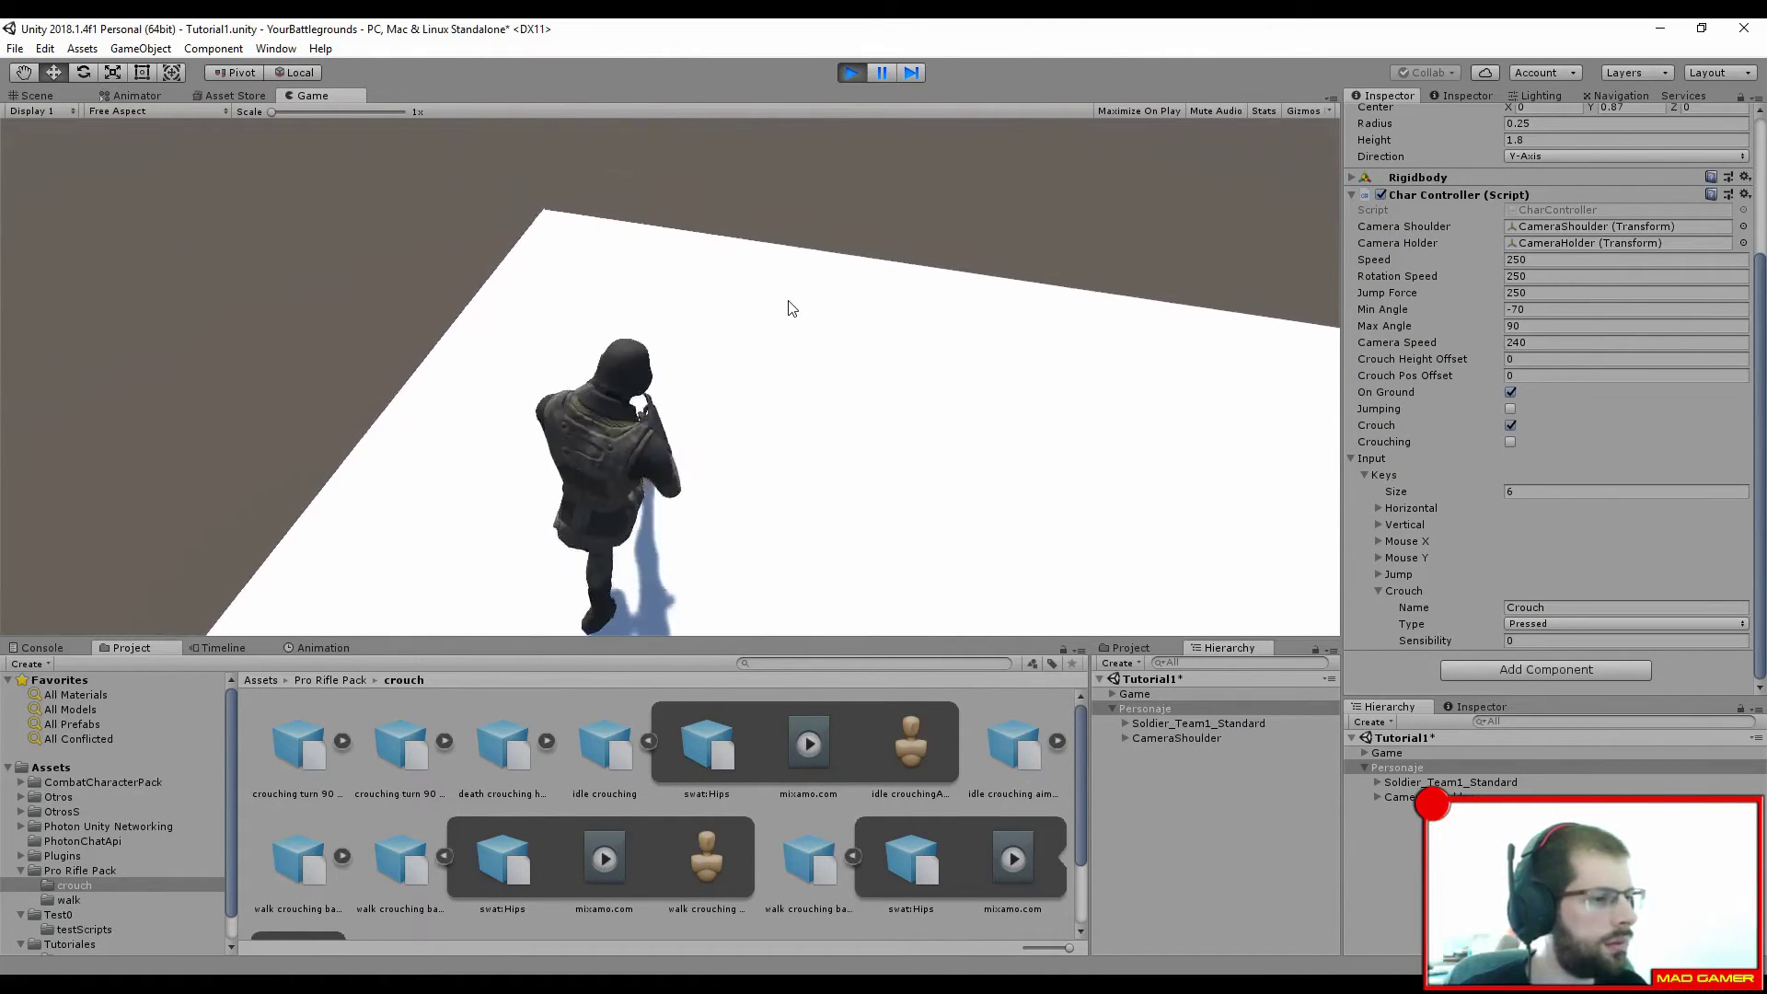
{"action": "key", "text": "w"}
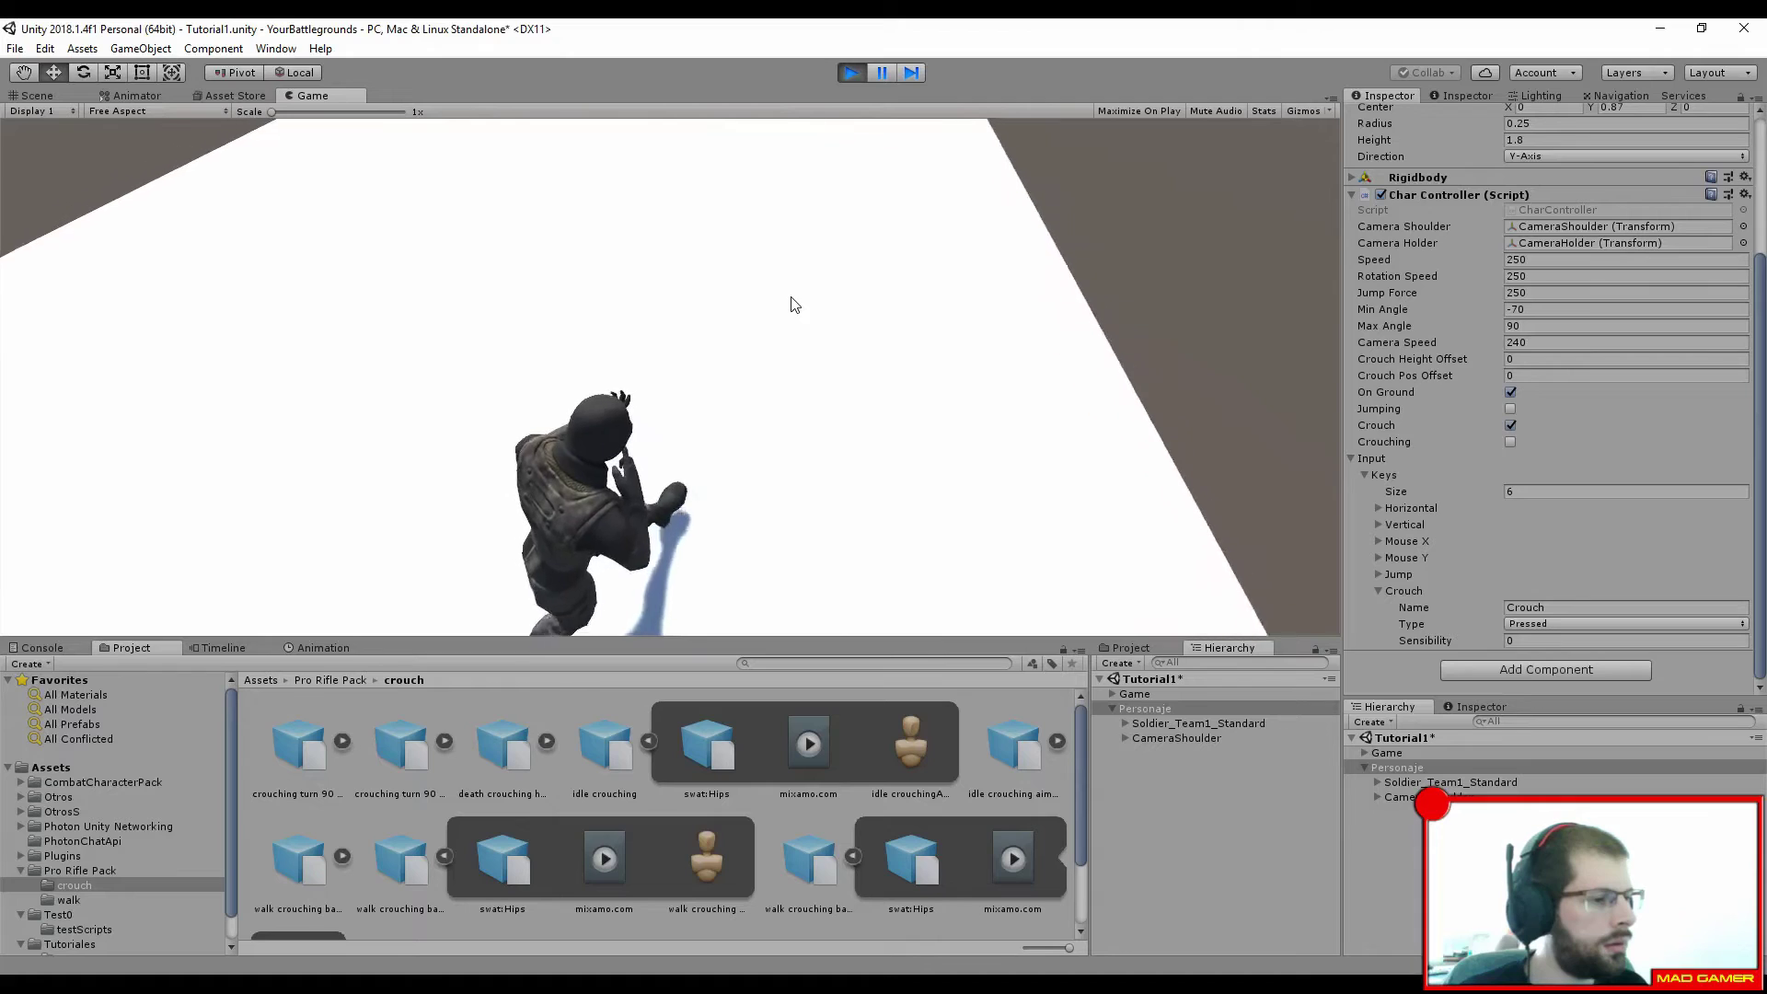
{"action": "key", "text": "w"}
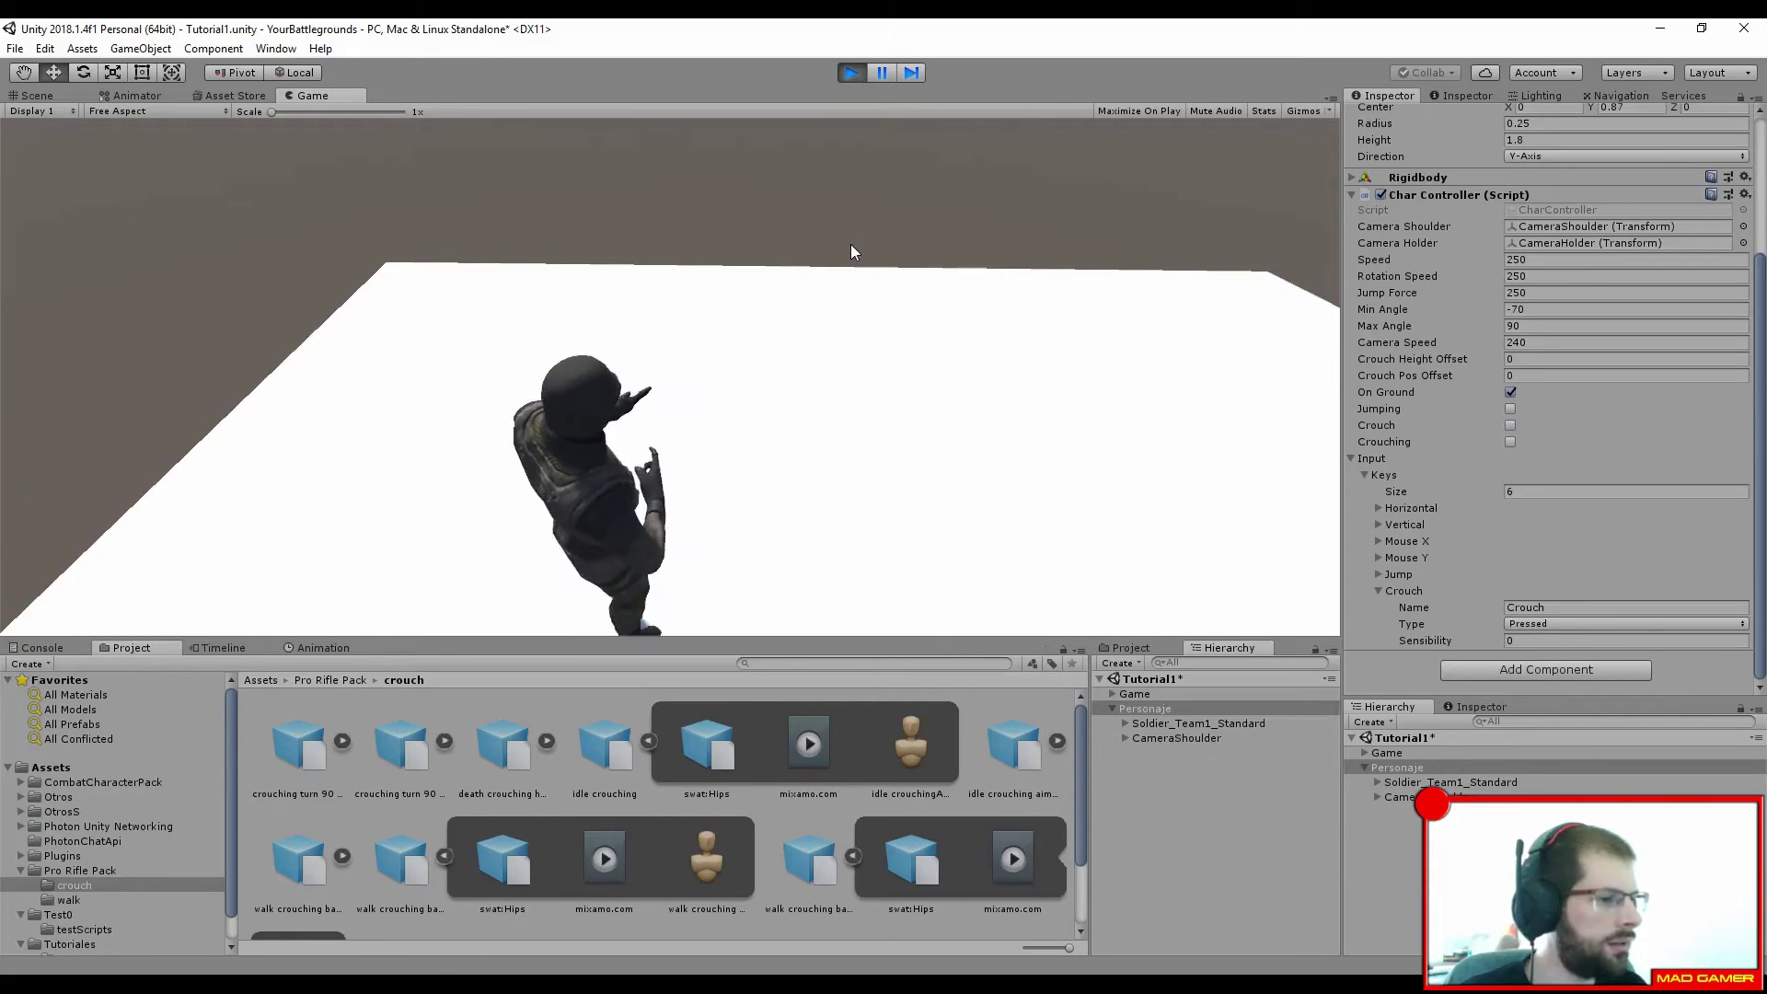
Step: Stand the character up, frame the player in the Scene view, and dock the Game view beside it
{"action": "key", "text": "c"}
{"action": "key", "text": "c"}
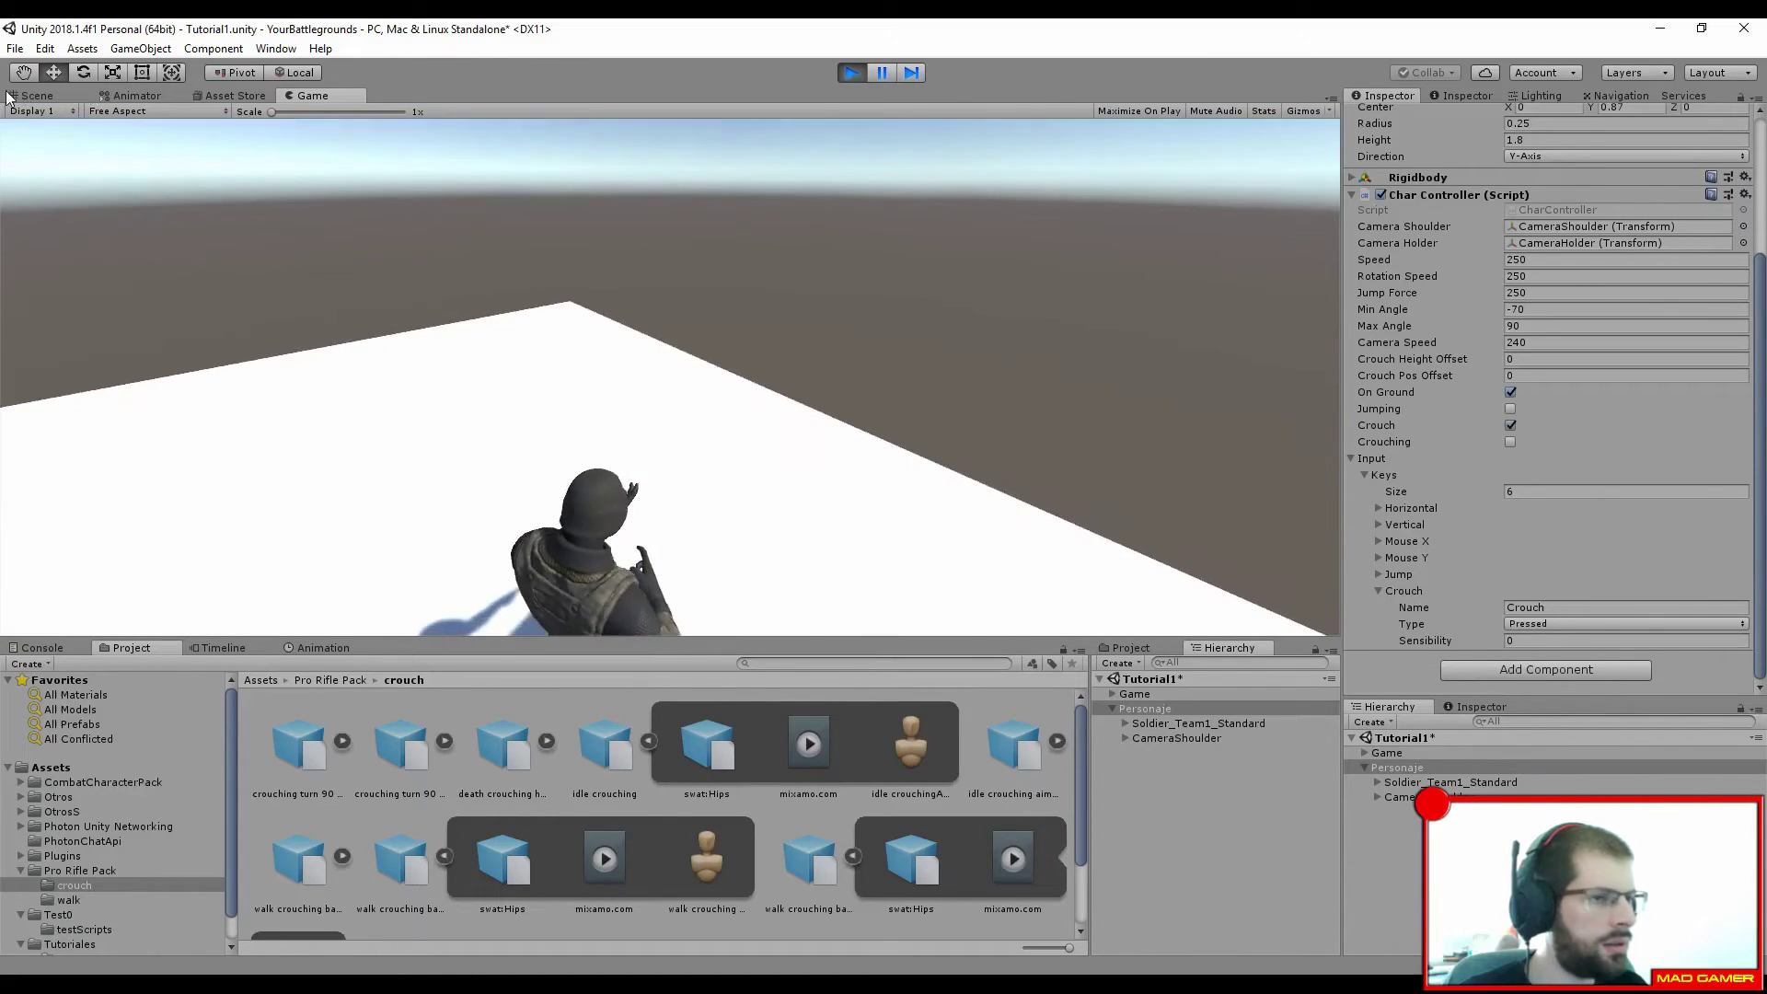
{"action": "left_click", "coordinate": [18, 97]}
{"action": "middle_click_drag", "start_coordinate": [1074, 310], "coordinate": [901, 351]}
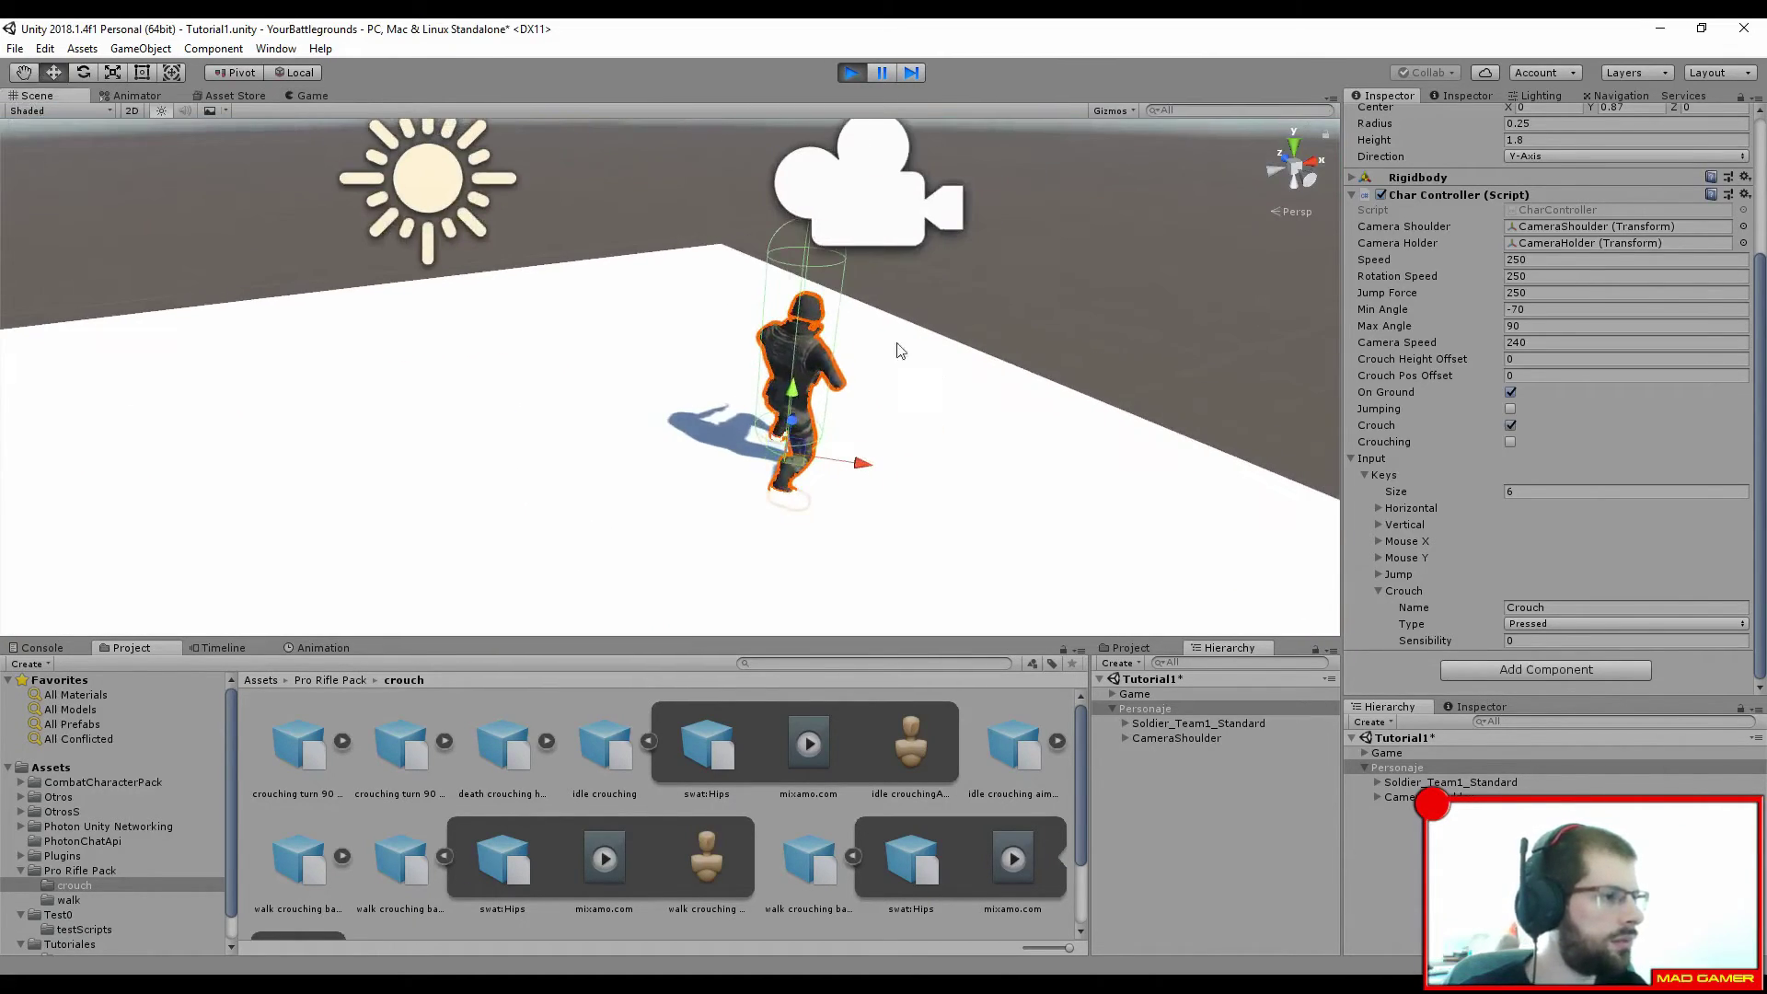
{"action": "left_click_drag", "start_coordinate": [521, 384], "coordinate": [629, 263], "text": "alt"}
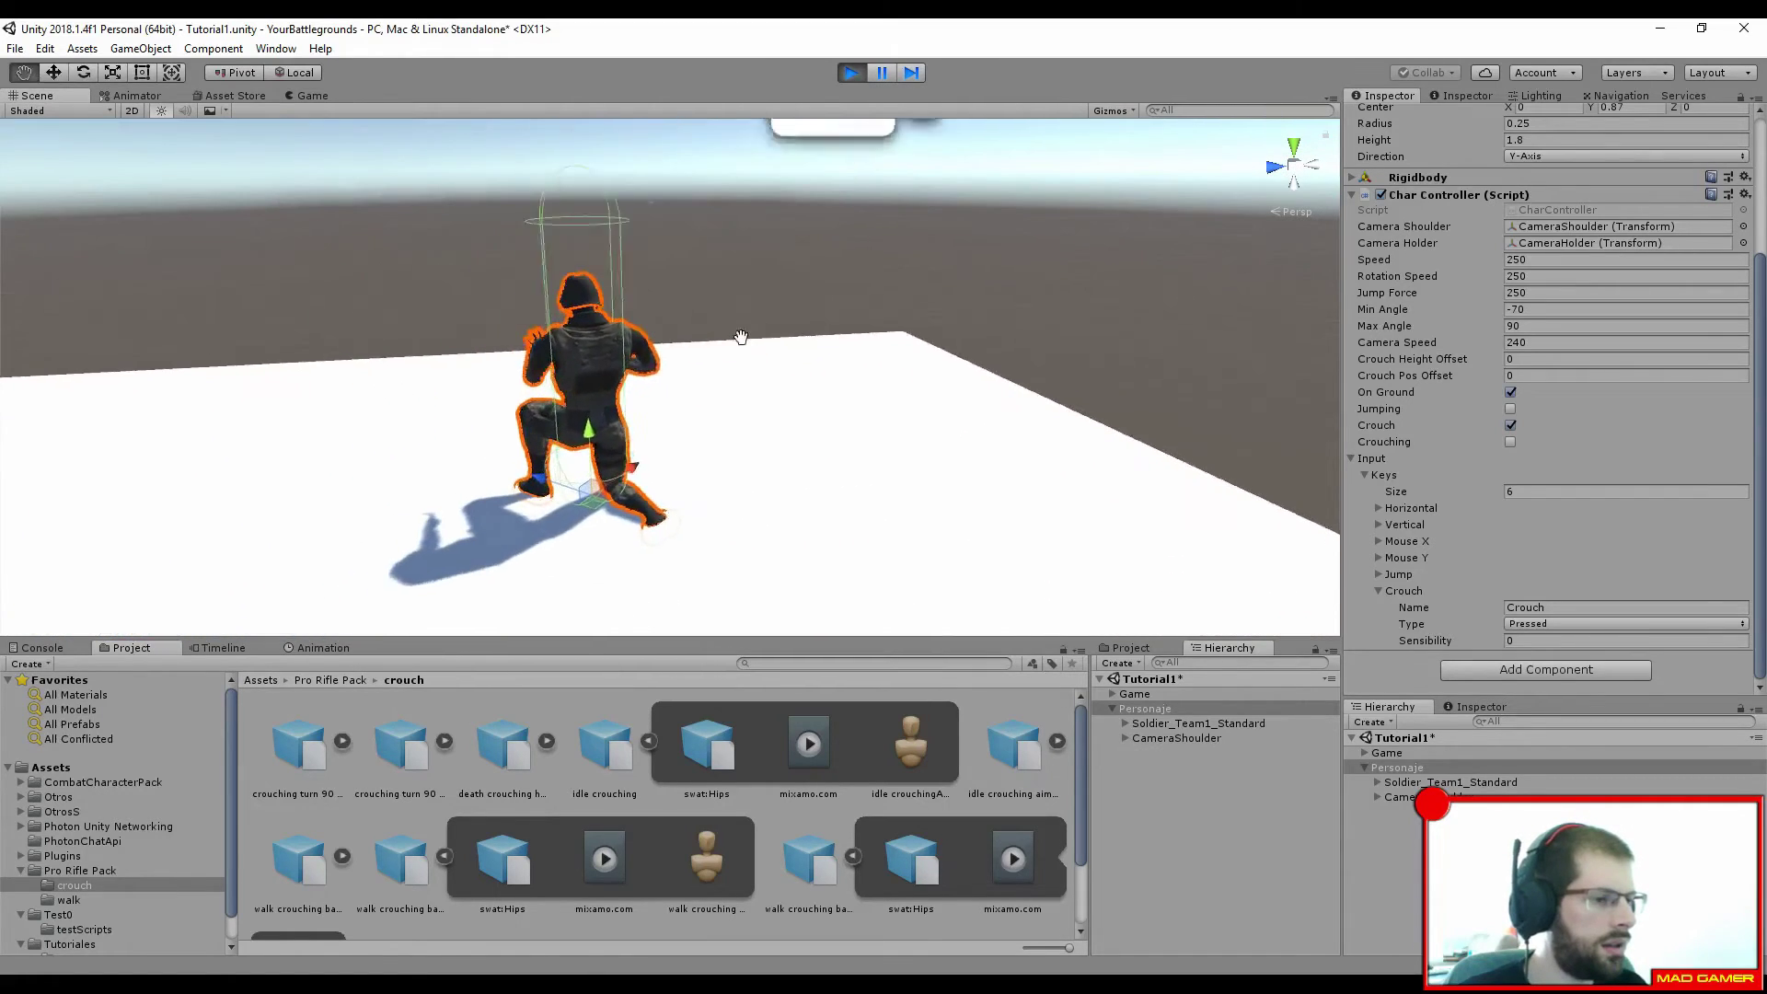
{"action": "middle_click_drag", "start_coordinate": [579, 257], "coordinate": [598, 331]}
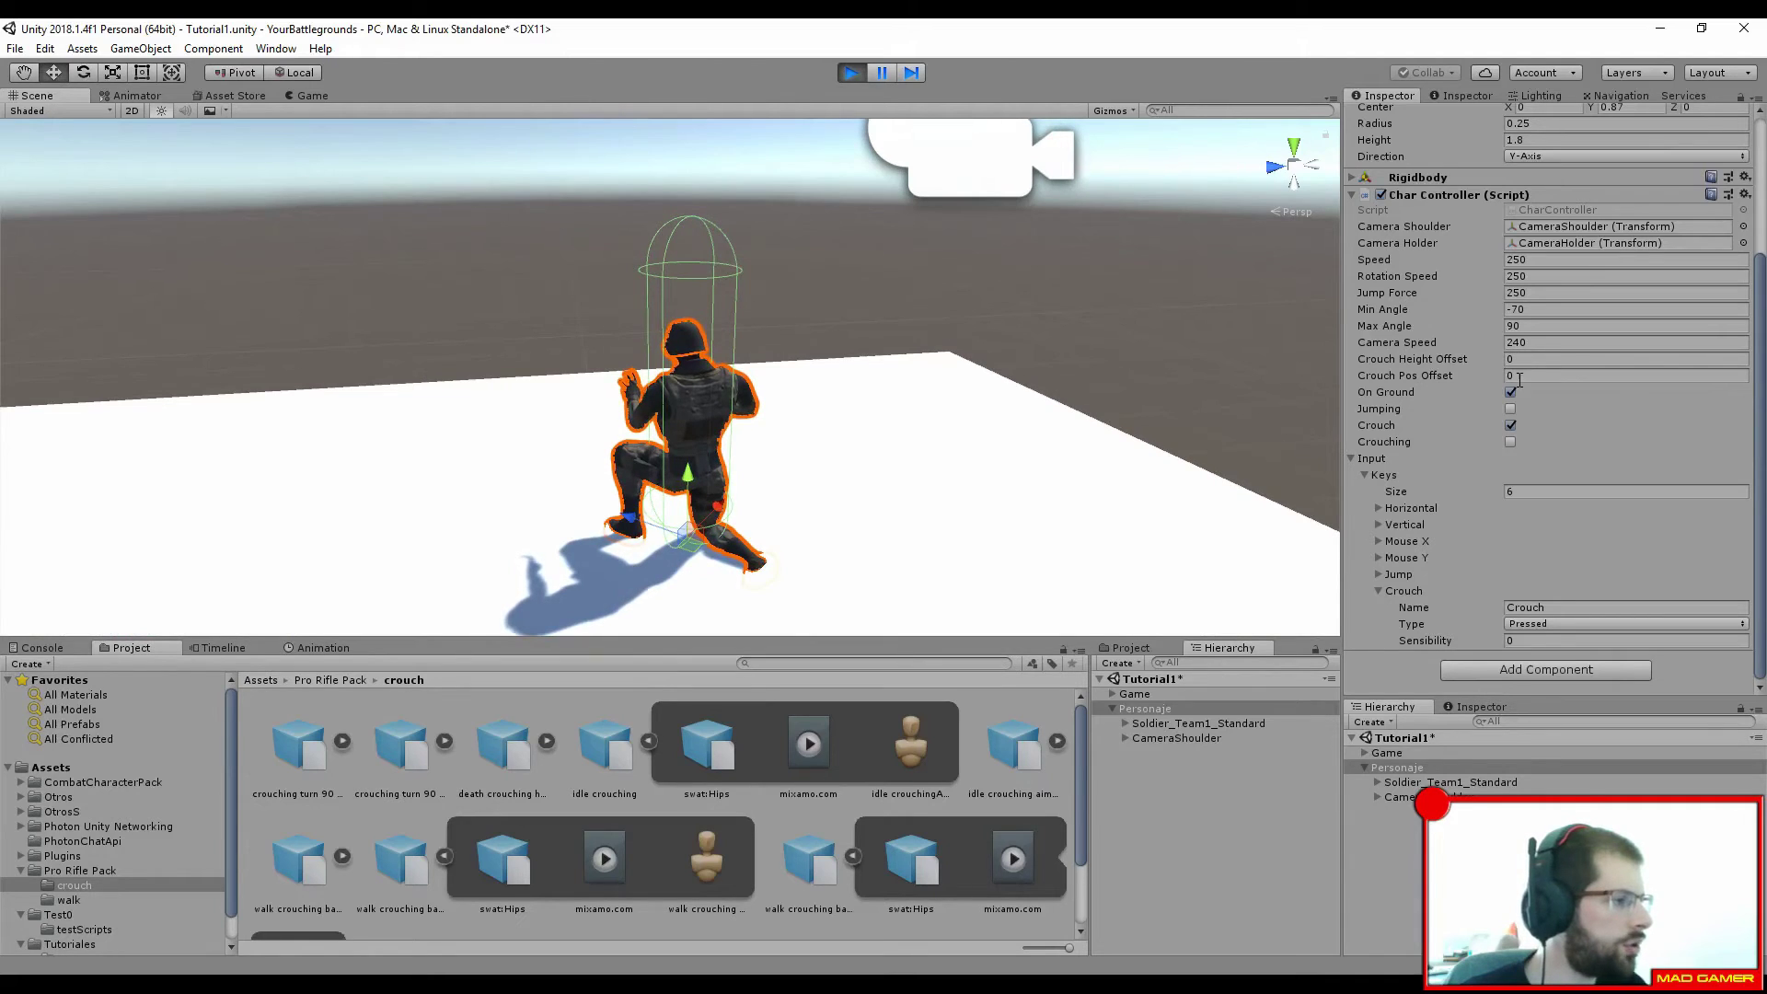
{"action": "left_click_drag", "start_coordinate": [301, 99], "coordinate": [1066, 490]}
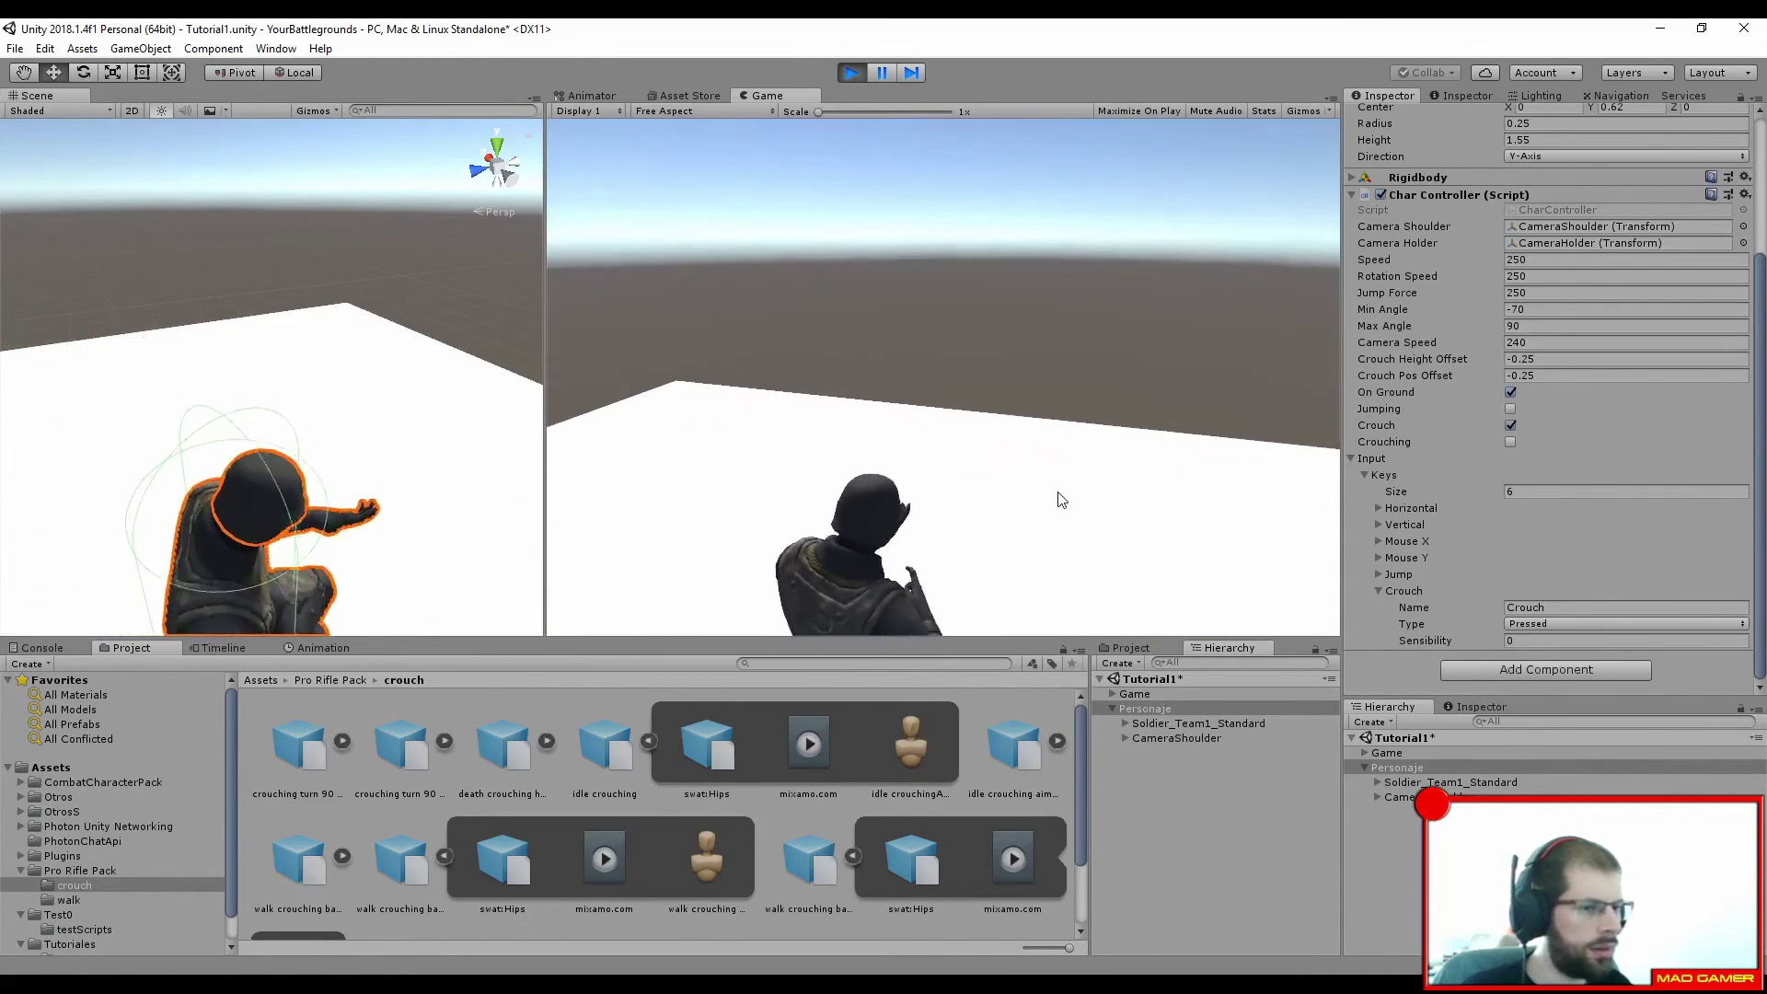
Step: Toggle crouch repeatedly, watching the capsule shrink from 1.8 to 1.55 and restore
{"action": "key", "text": "c"}
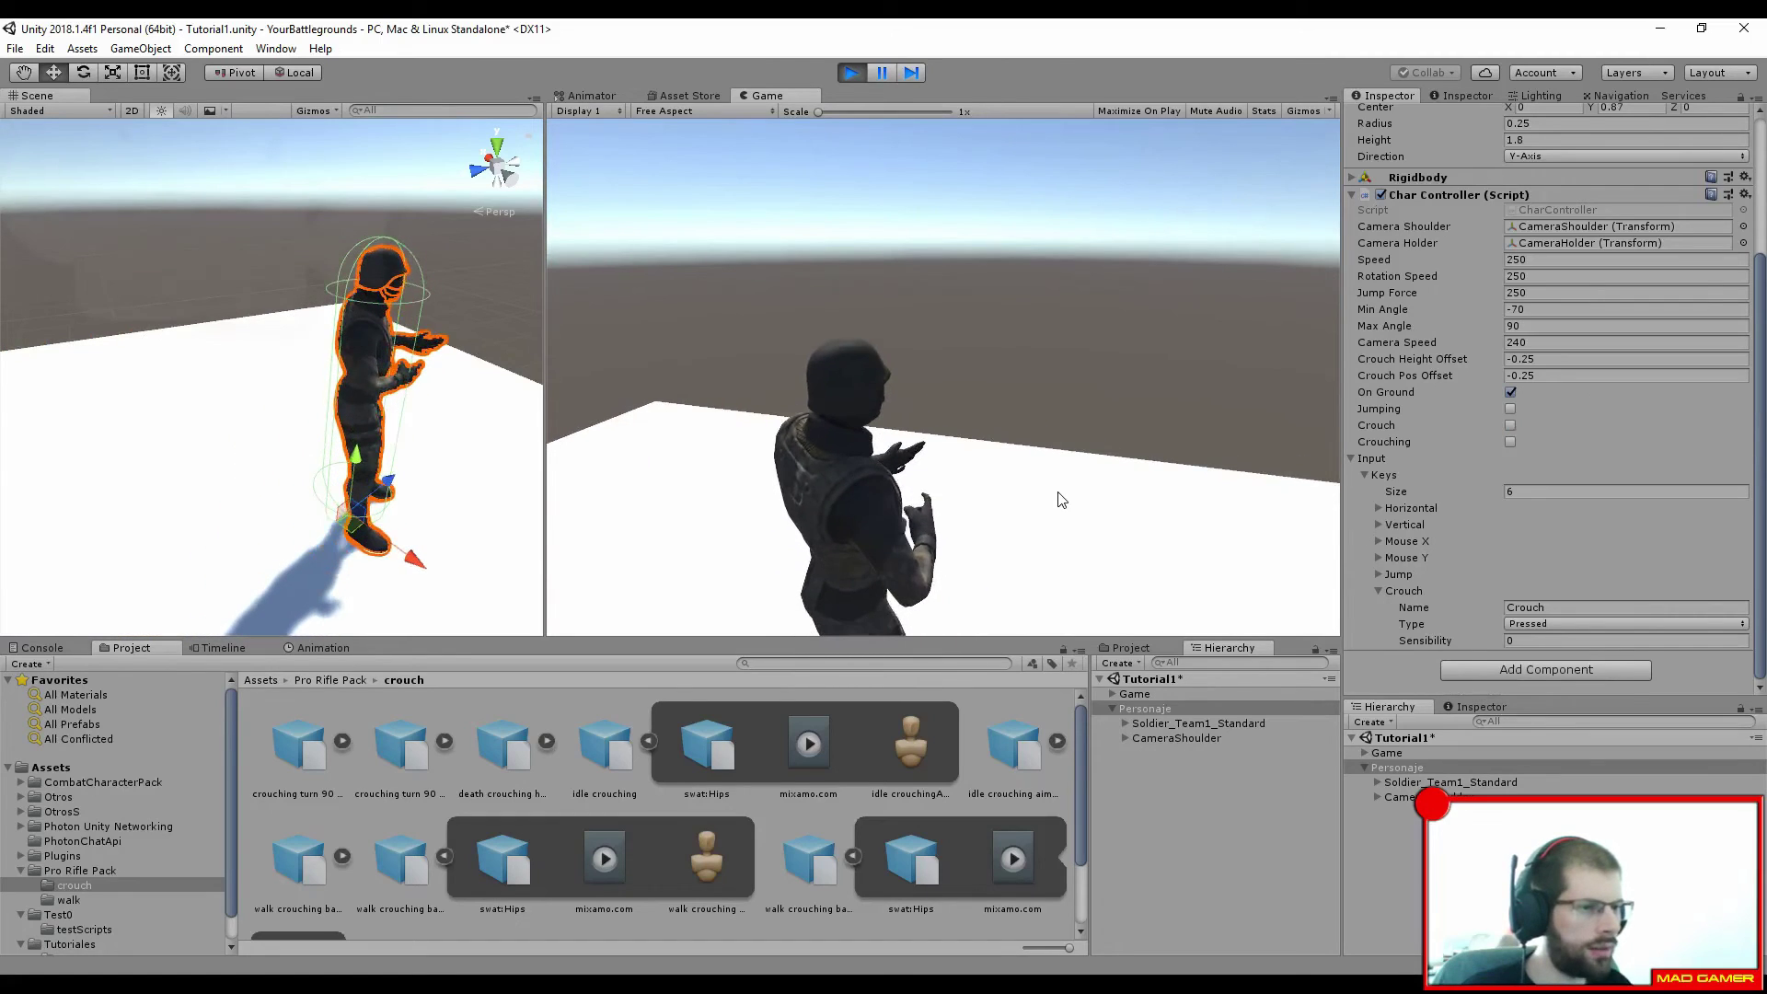
{"action": "key", "text": "c"}
{"action": "key", "text": "c"}
{"action": "key", "text": "c"}
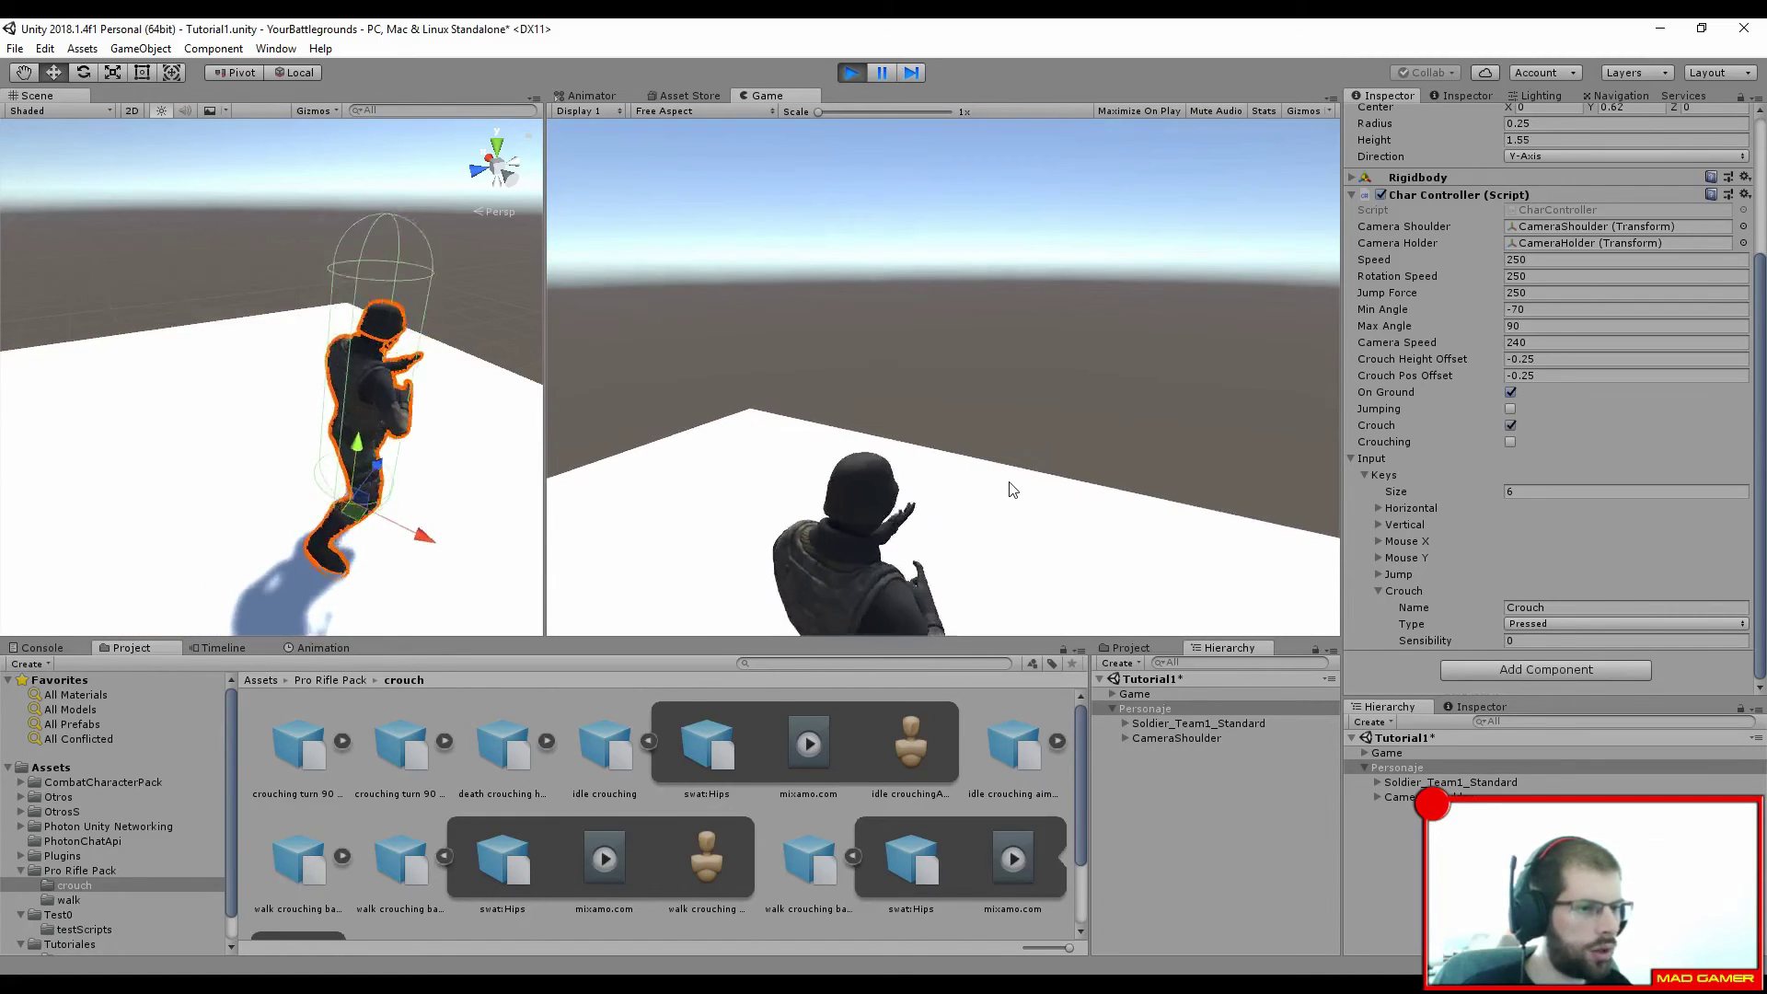
{"action": "key", "text": "c"}
{"action": "key", "text": "c"}
{"action": "key", "text": "c"}
{"action": "key", "text": "c"}
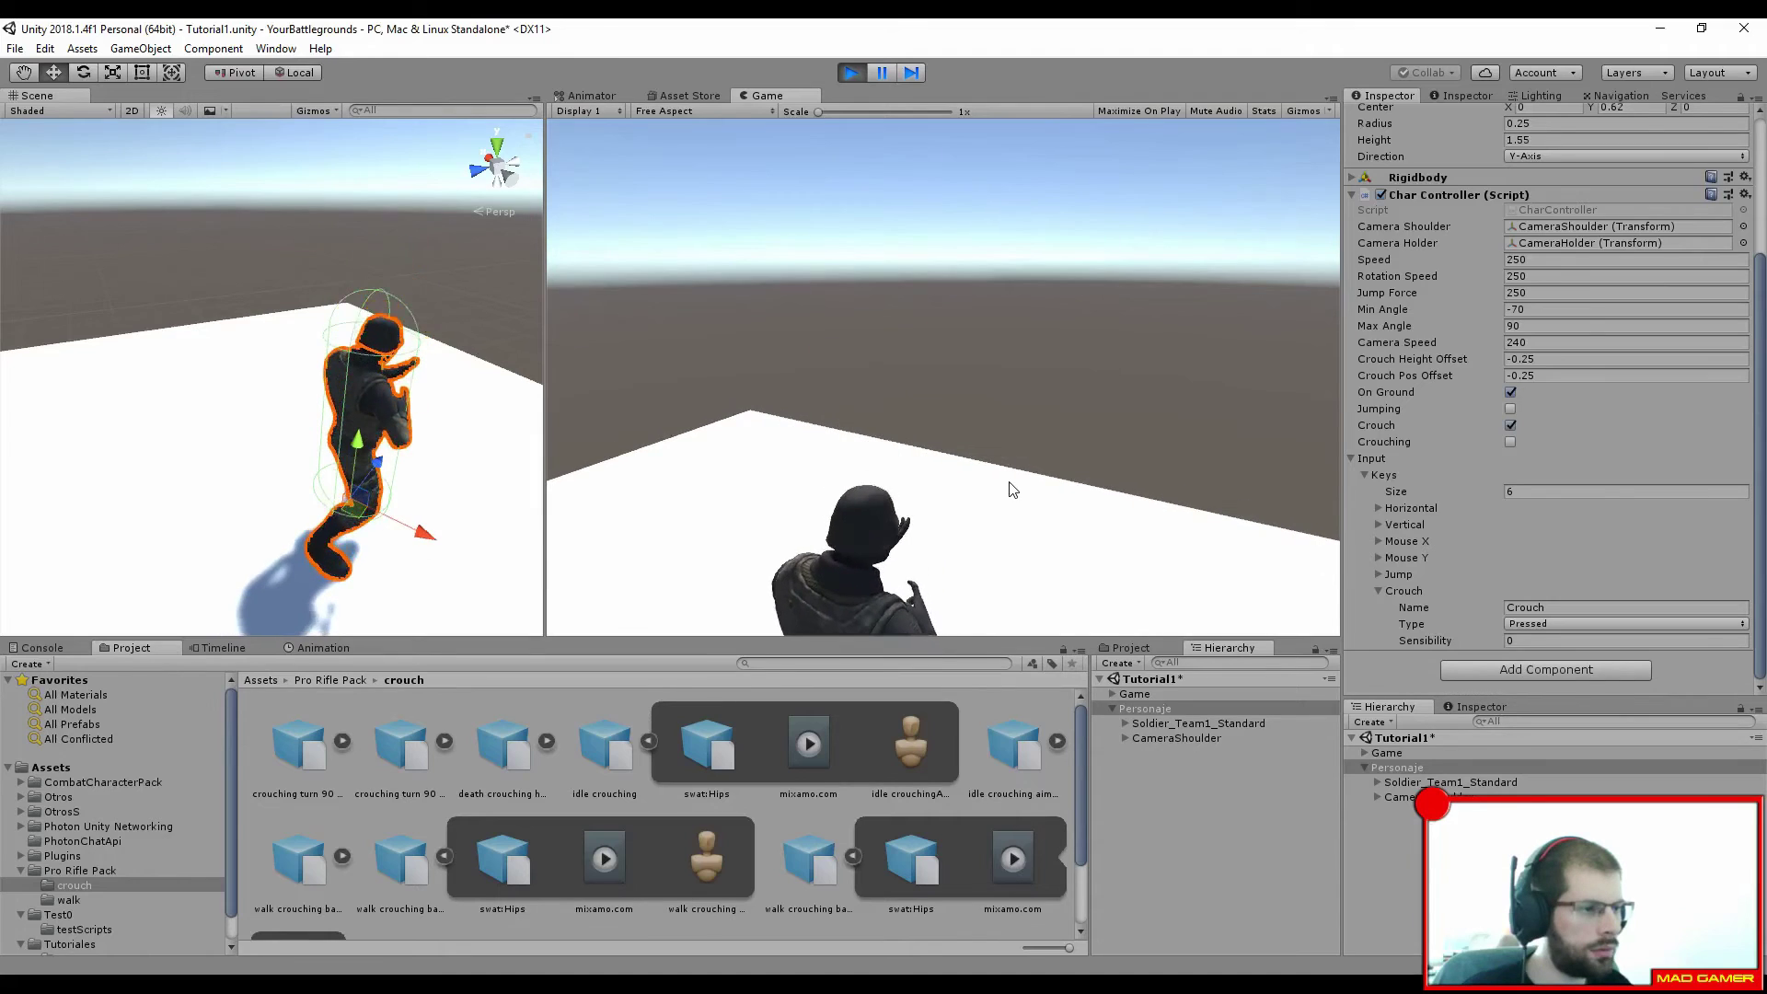
{"action": "key", "text": "c"}
{"action": "key", "text": "c"}
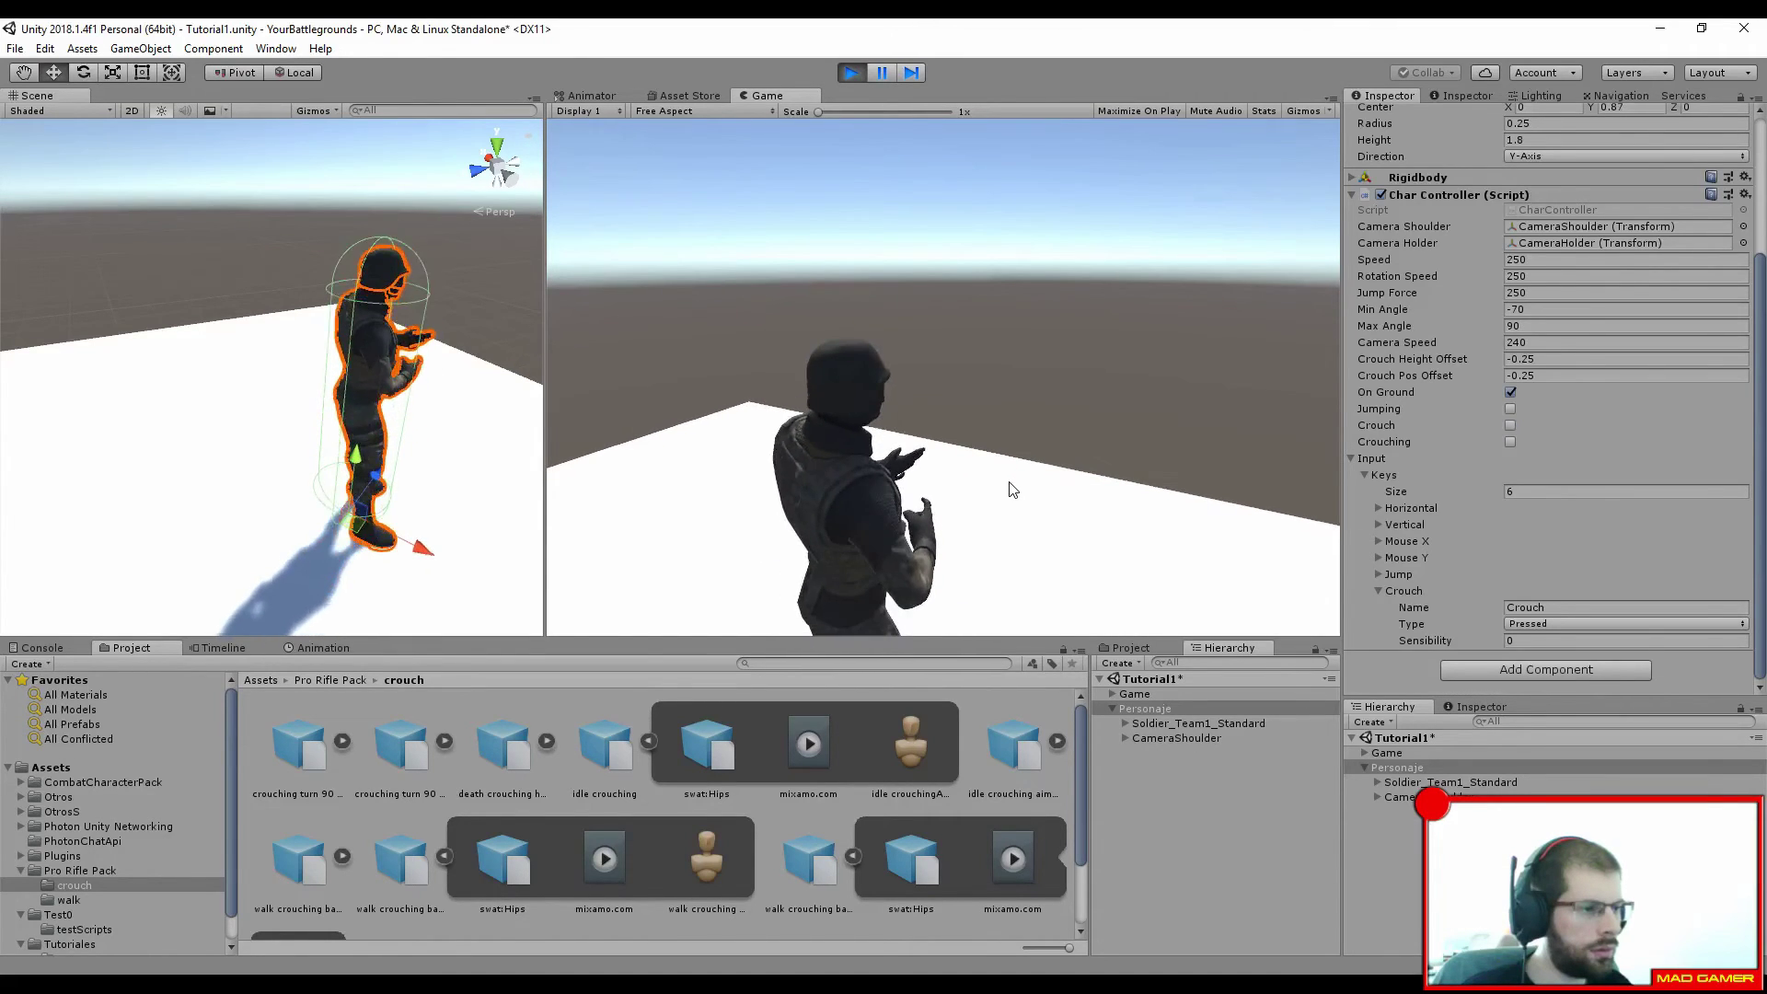
{"action": "key", "text": "c"}
{"action": "key", "text": "c"}
{"action": "key", "text": "c"}
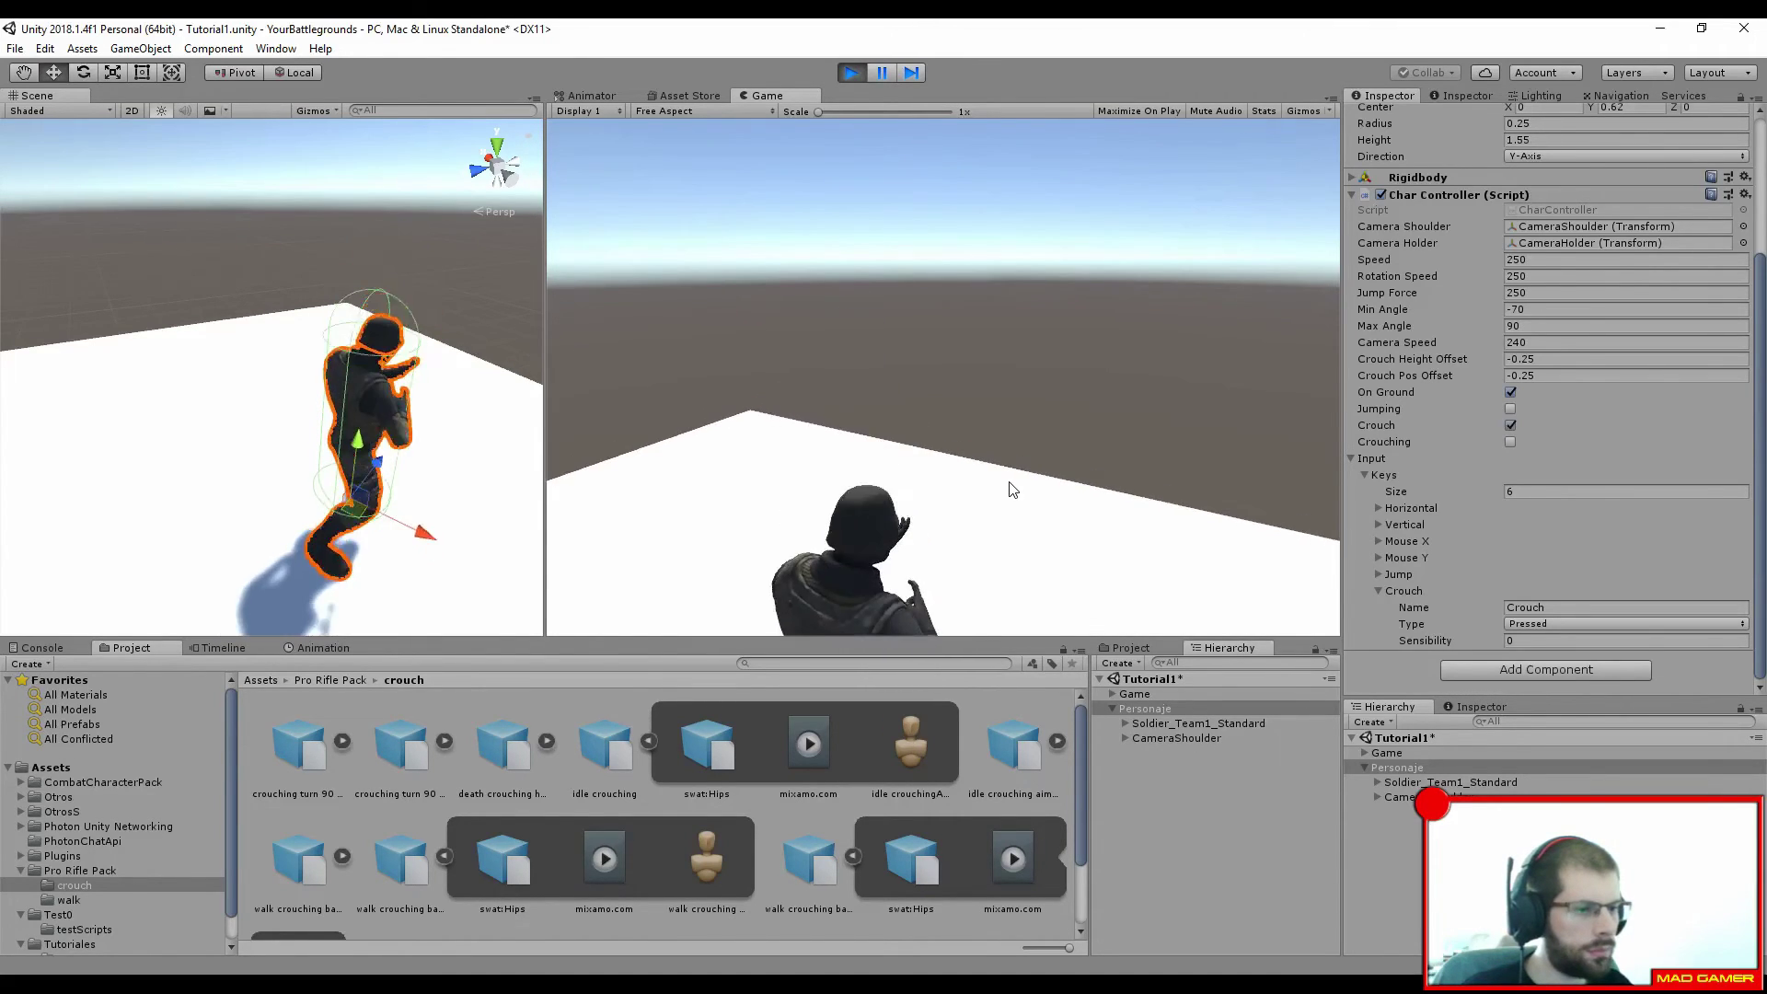
{"action": "key", "text": "c"}
{"action": "key", "text": "c"}
{"action": "key", "text": "c"}
{"action": "key", "text": "c"}
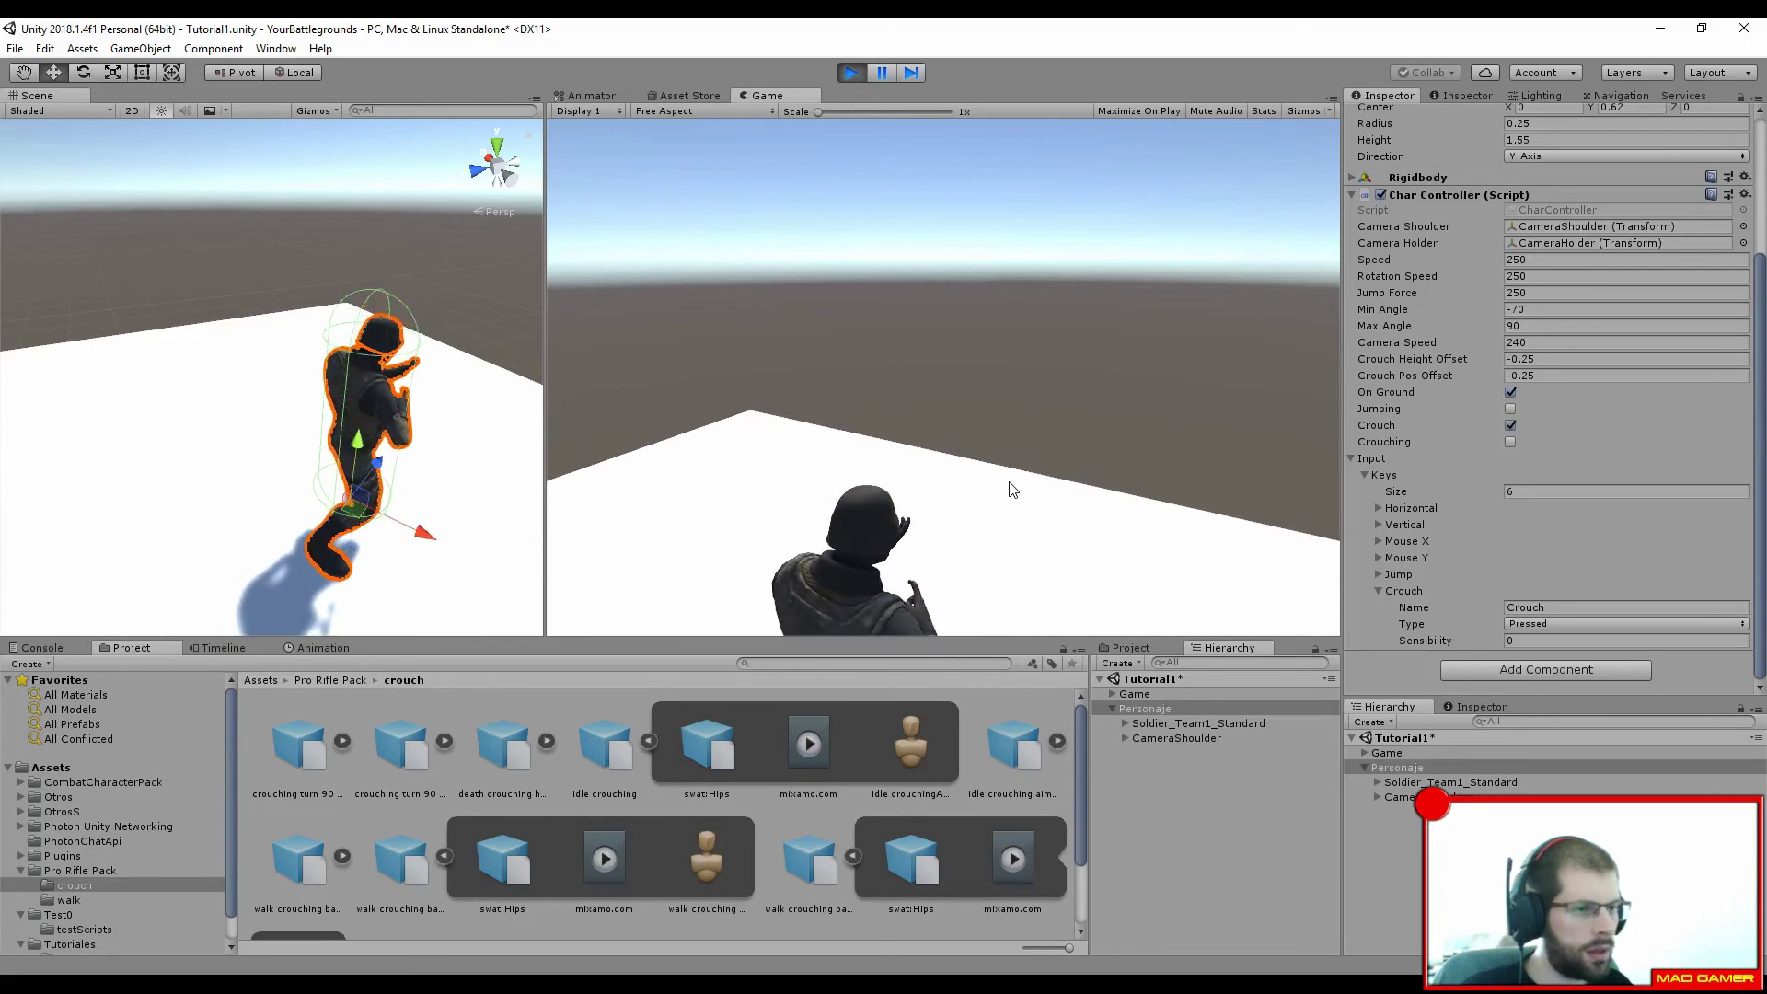
{"action": "key", "text": "c"}
{"action": "key", "text": "c"}
{"action": "key", "text": "c"}
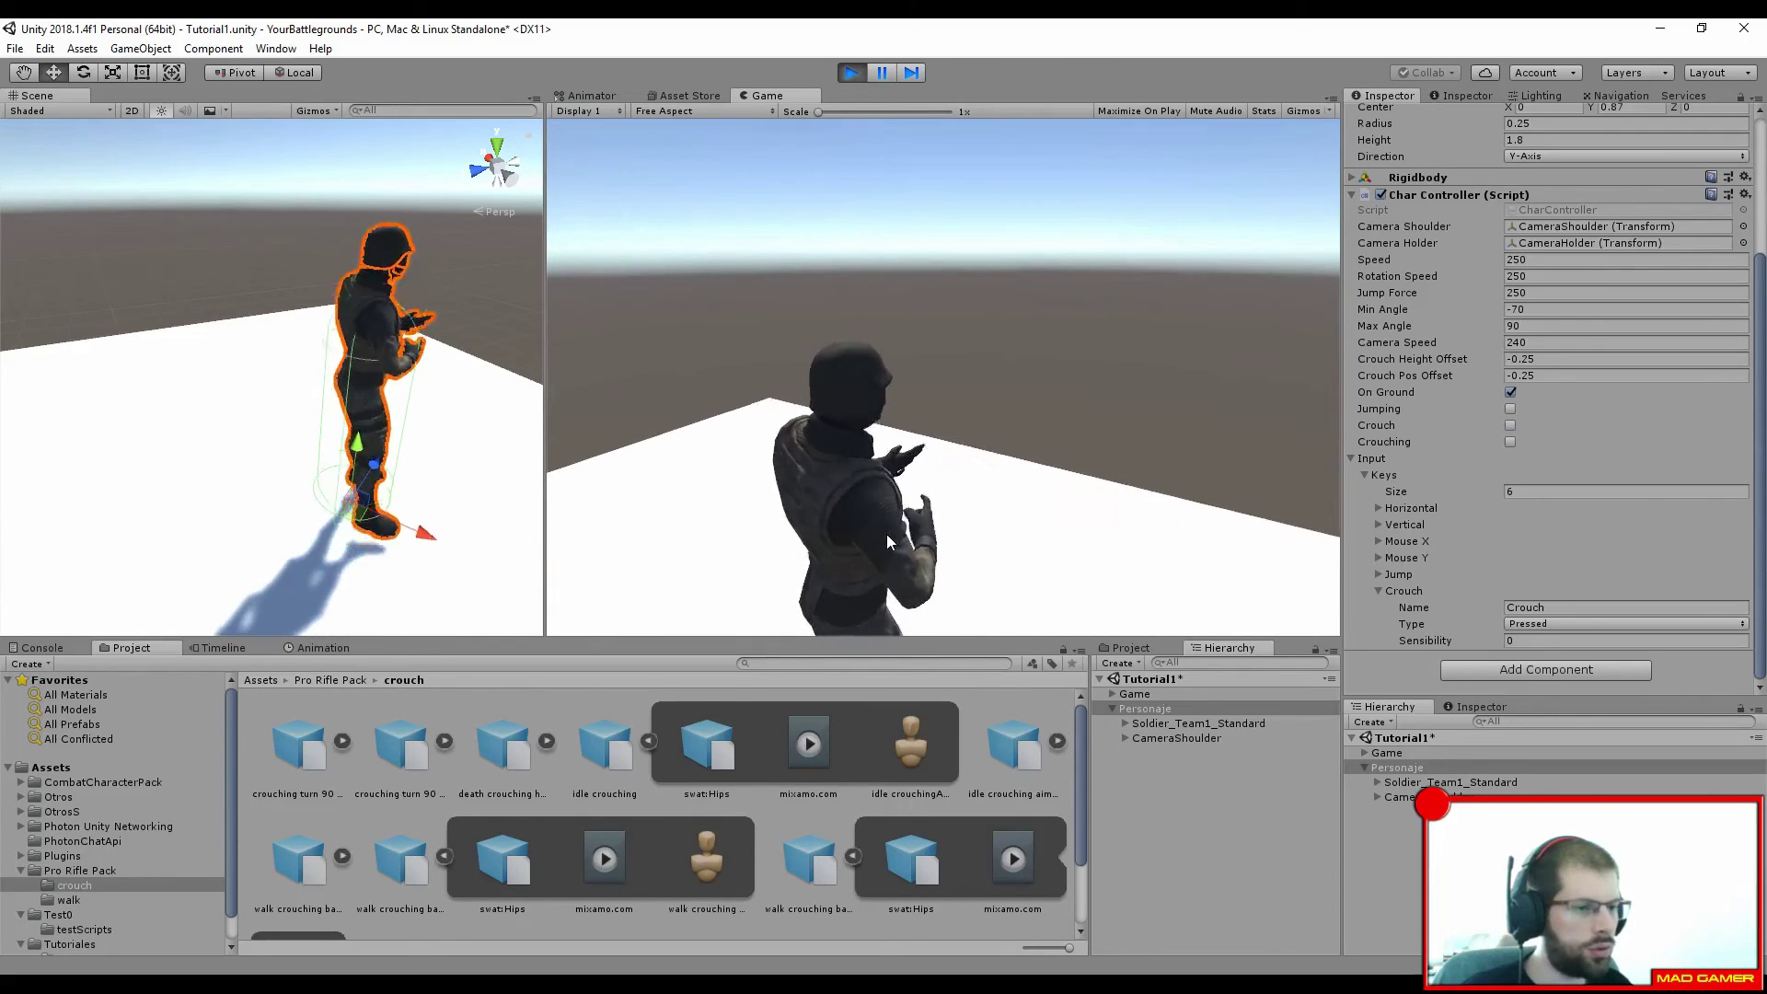
{"action": "key", "text": "c"}
{"action": "key", "text": "c"}
{"action": "key", "text": "c"}
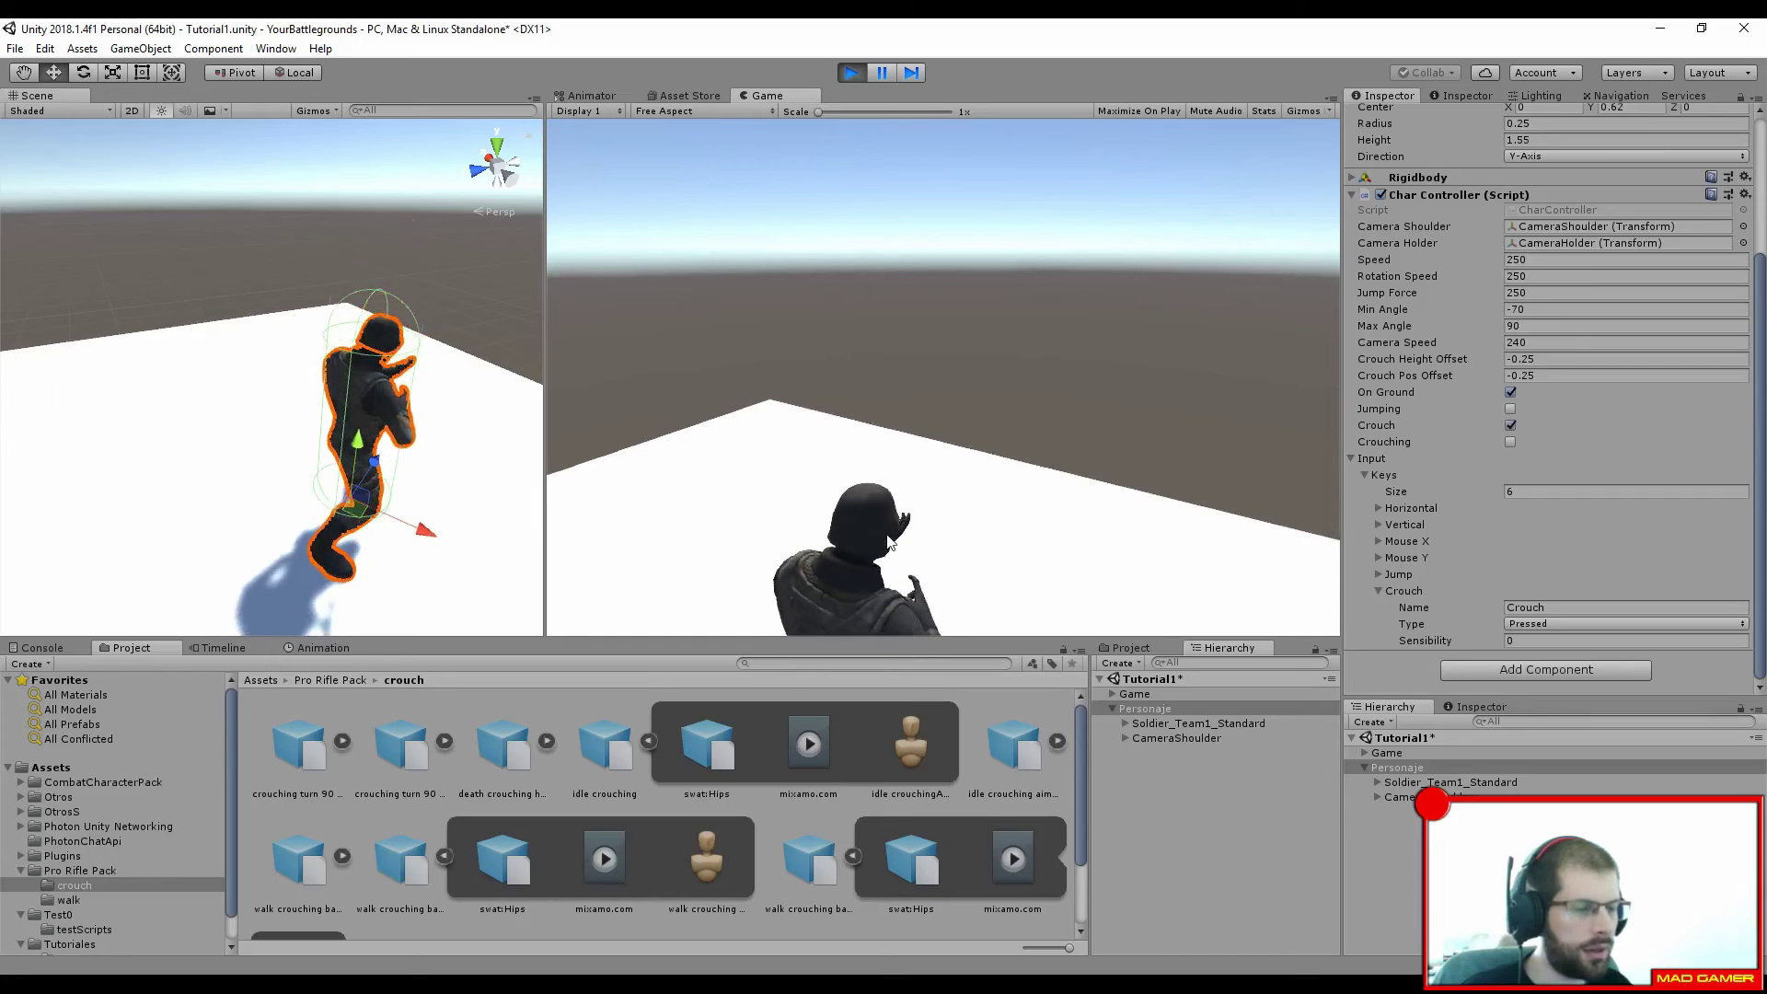
{"action": "key", "text": "c"}
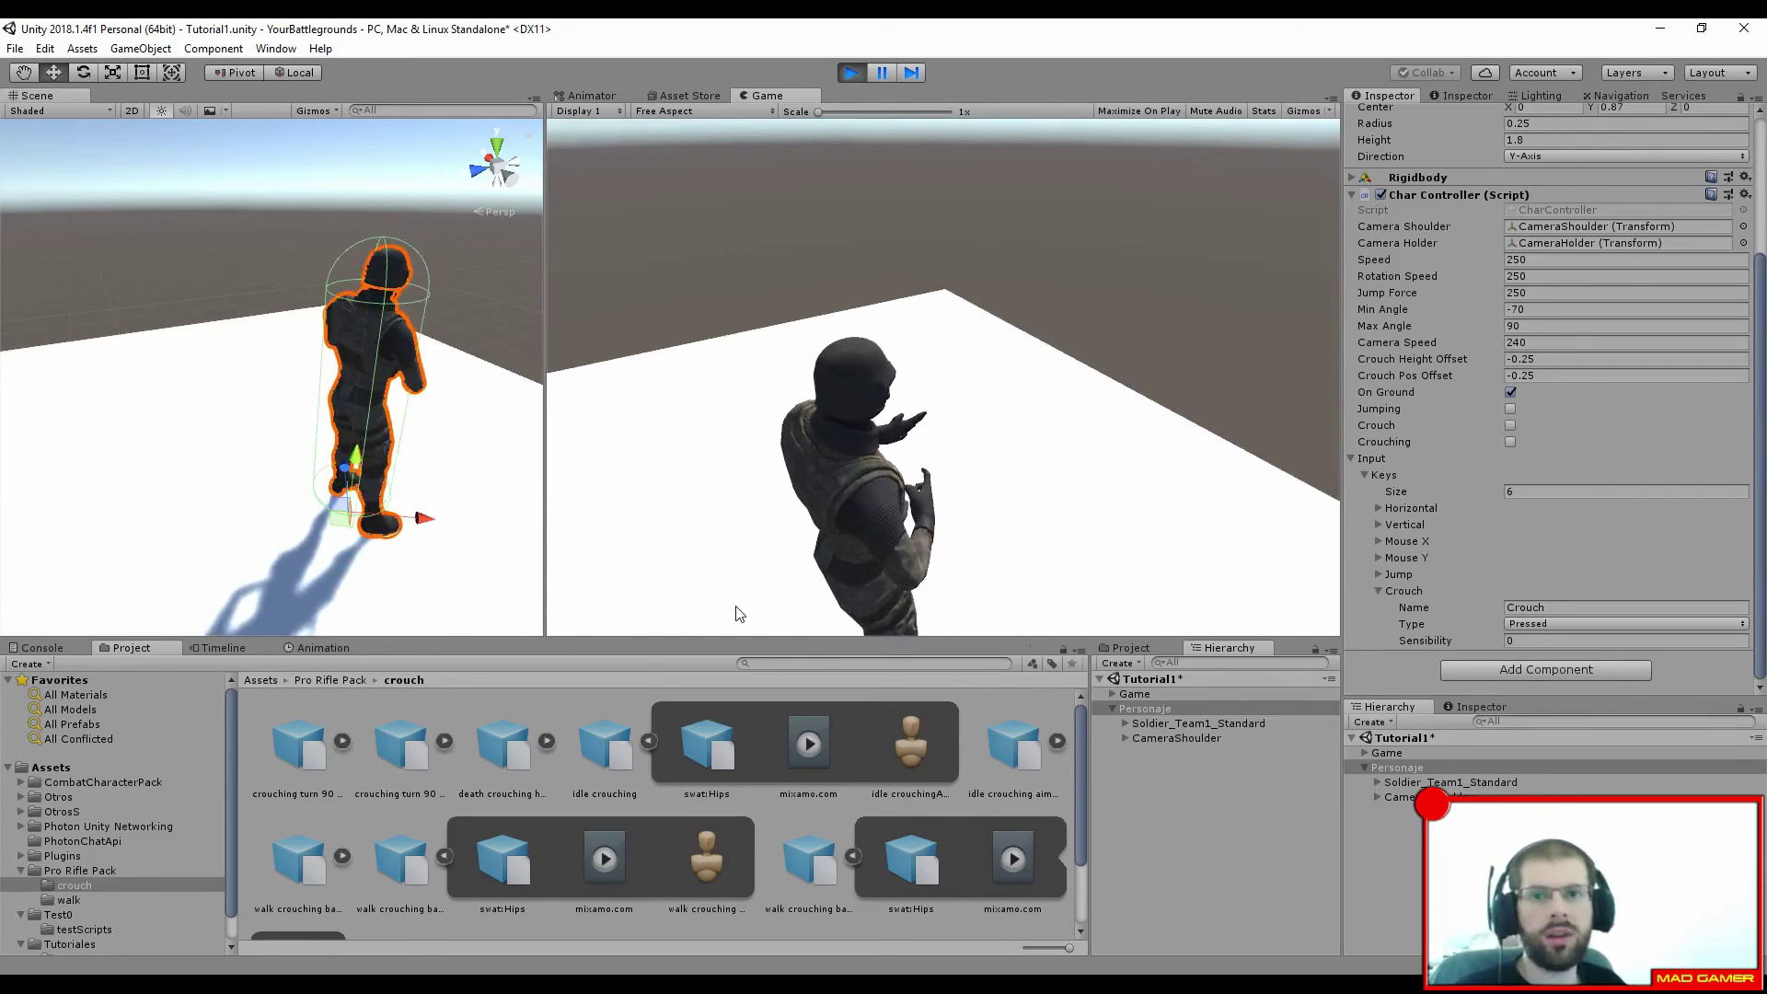
{"action": "key", "text": "c"}
{"action": "key", "text": "c"}
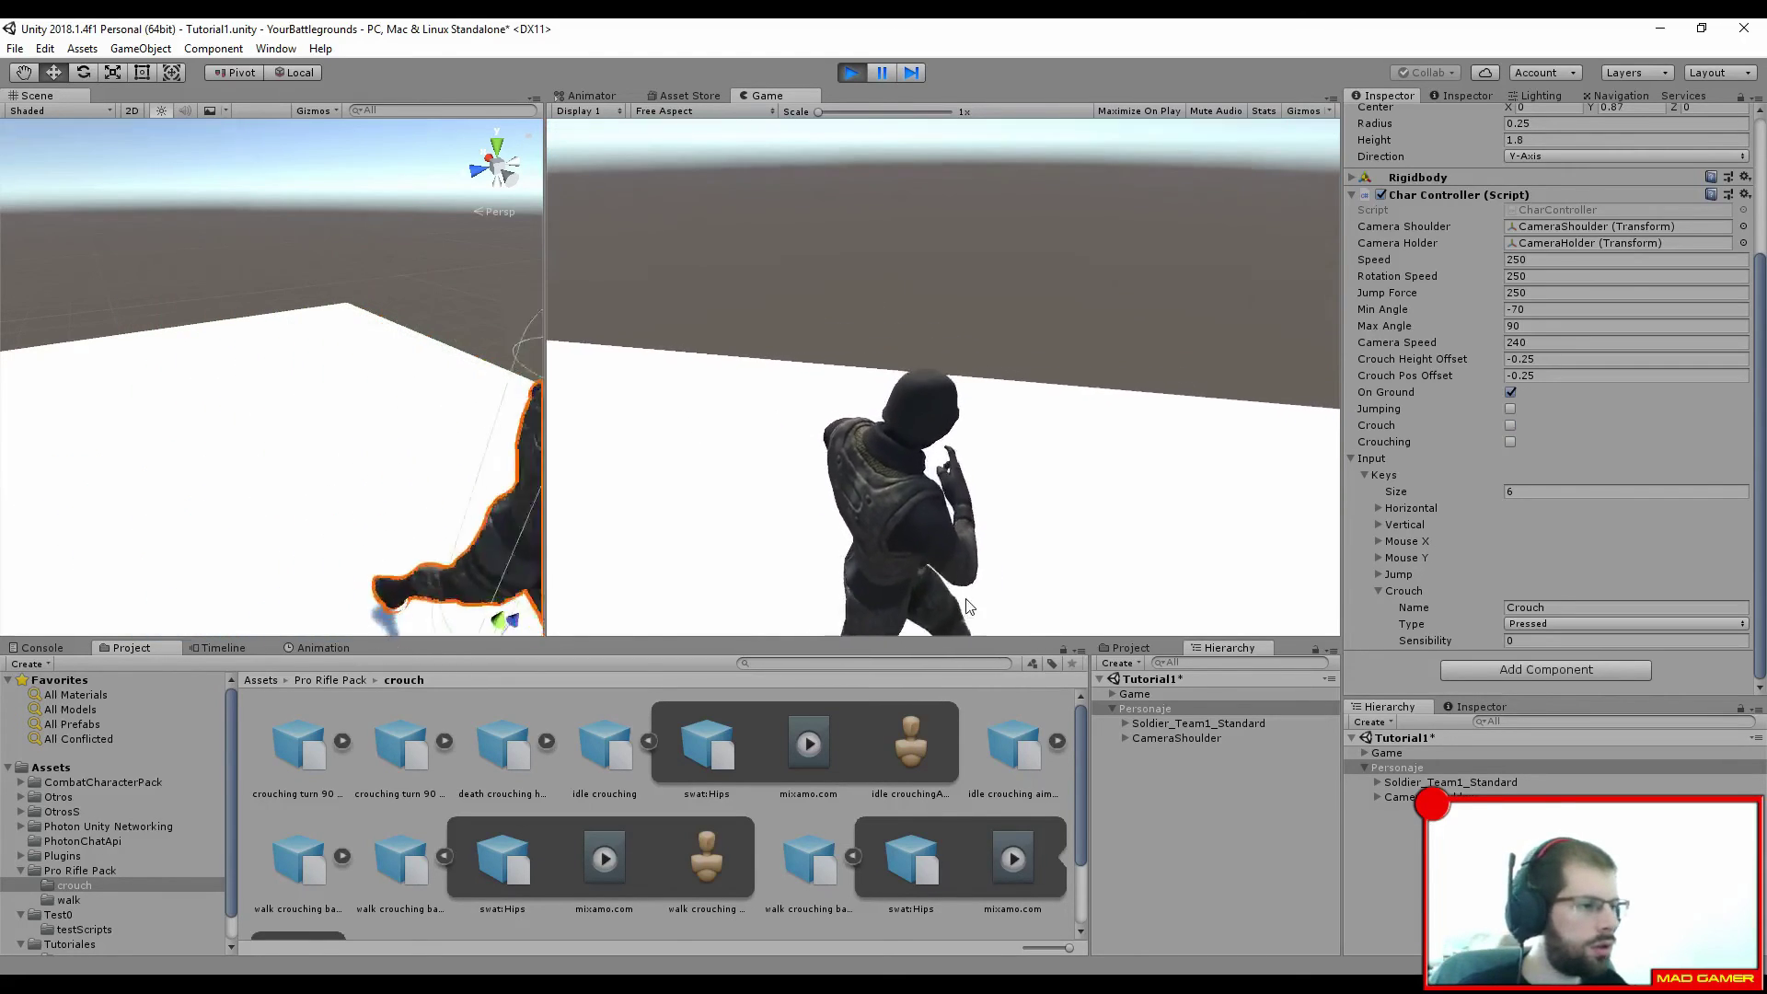
Step: Walk the character forward toward the scene camera and then to the left
{"action": "key", "text": "w"}
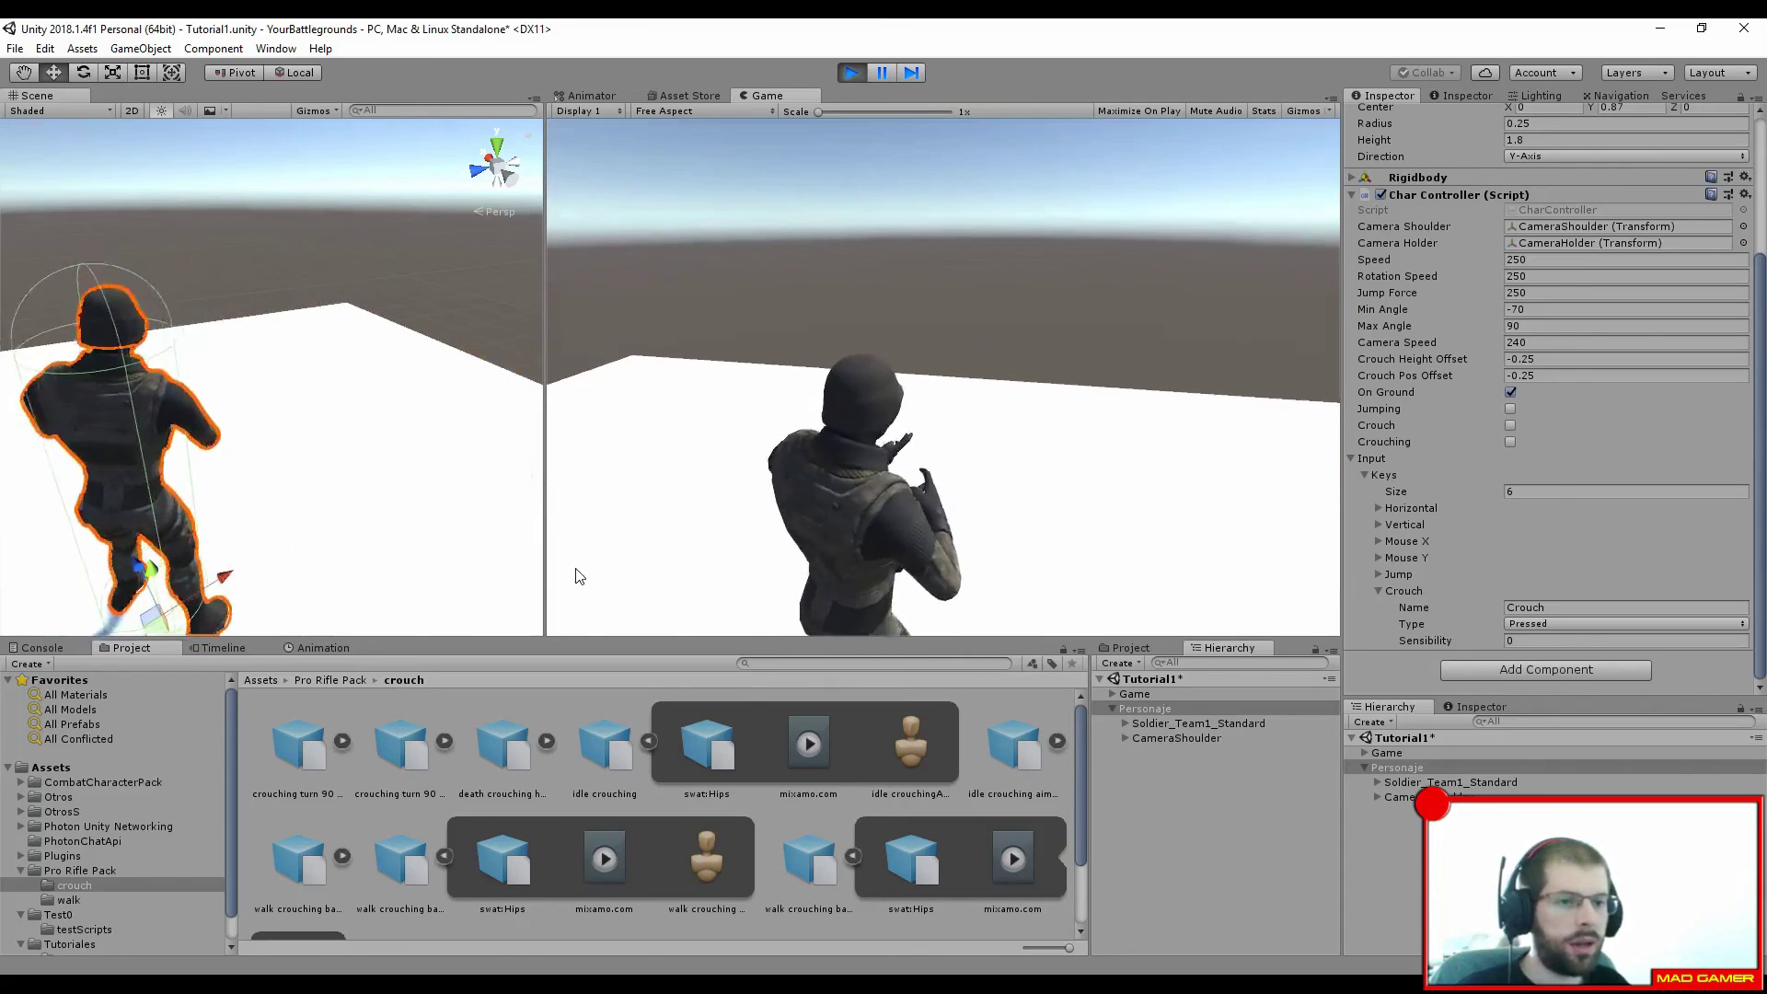
{"action": "key", "text": "w"}
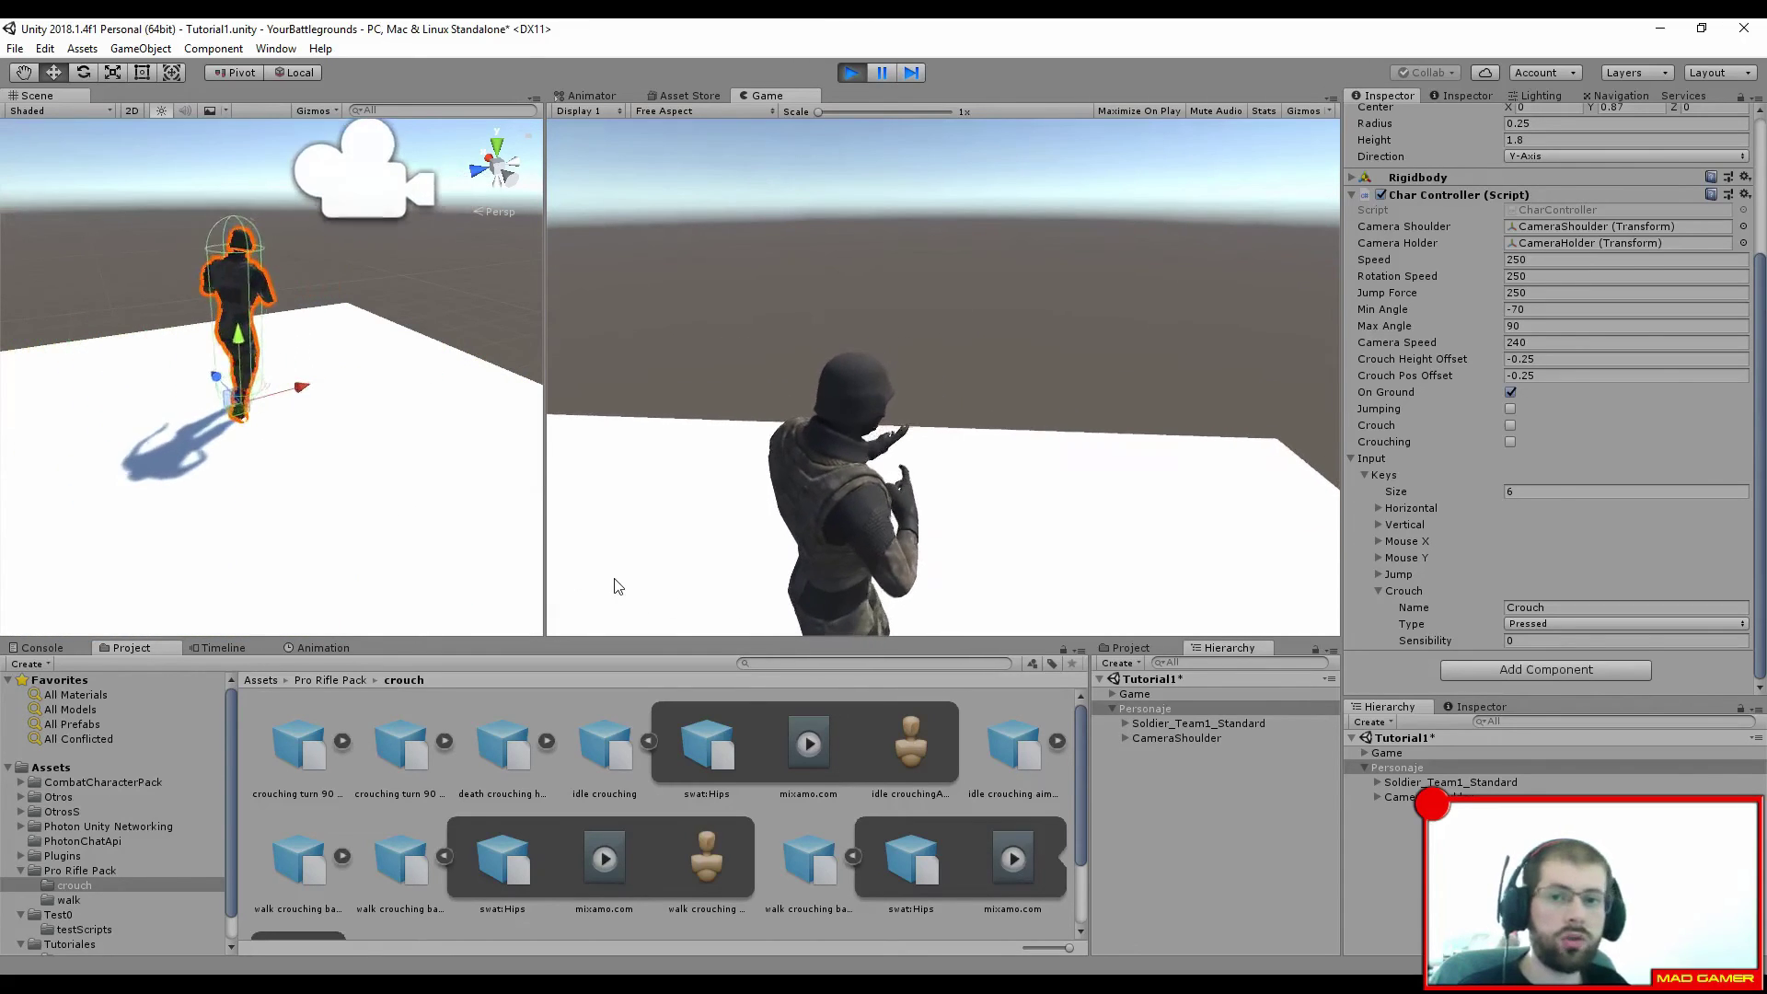
{"action": "key", "text": "w"}
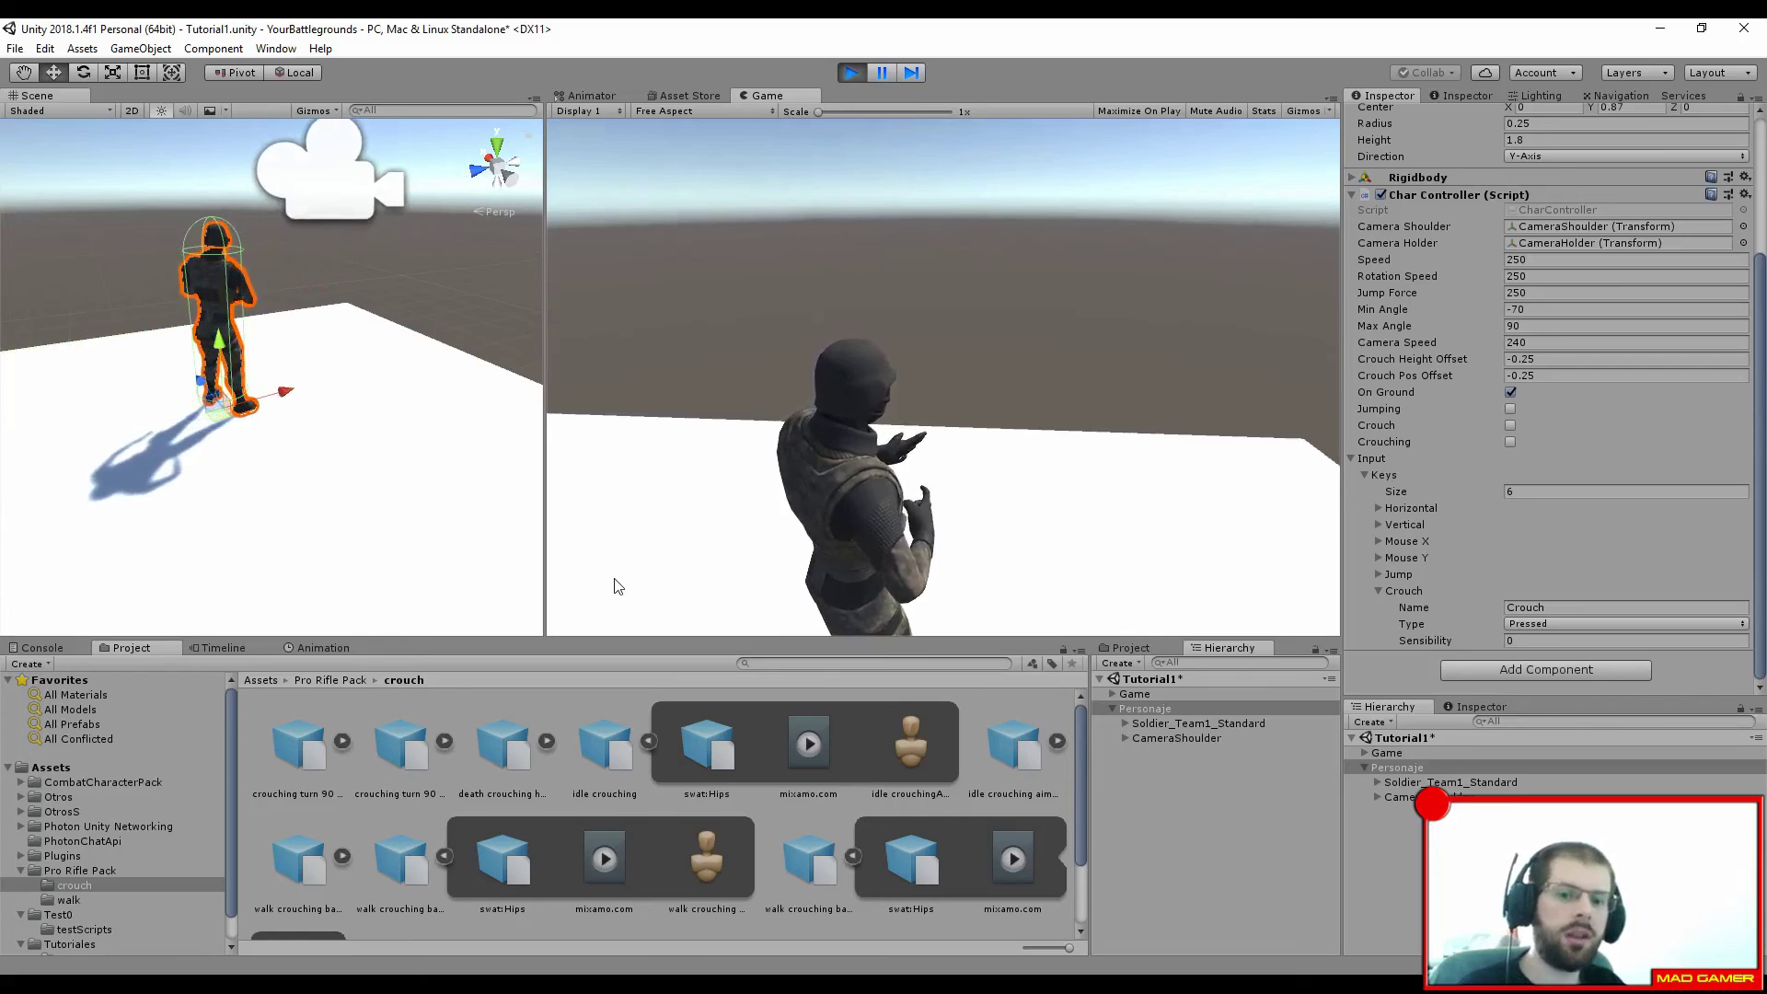